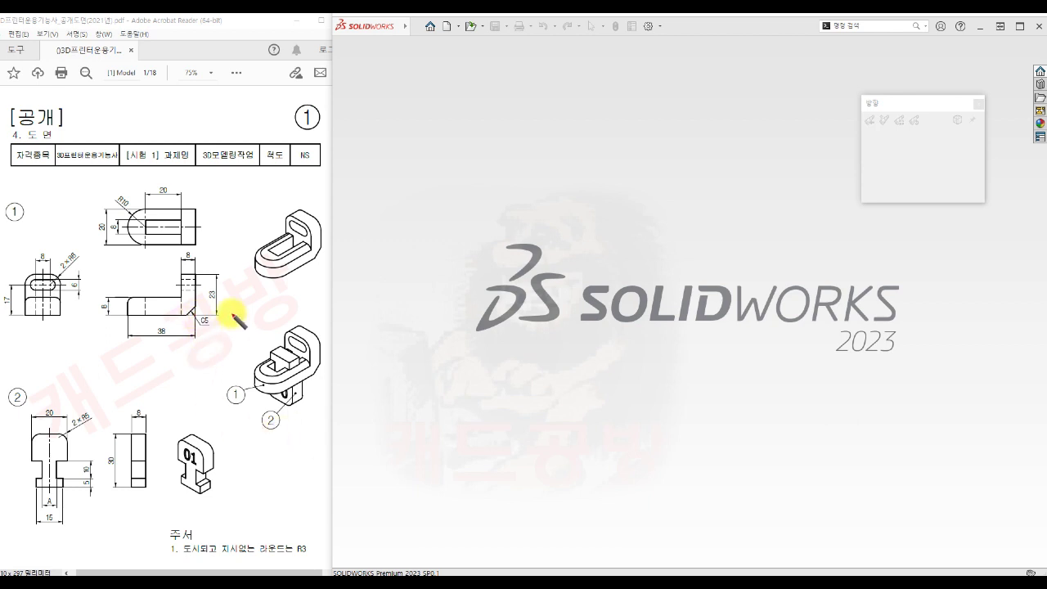
Mark the X, Y and Z axis directions on the views of parts 1 and 2 in the PDF drawing
drag(223, 310, 230, 322)
mouse_move(230, 310)
mouse_down()
mouse_move(194, 344)
mouse_move(198, 361)
mouse_up()
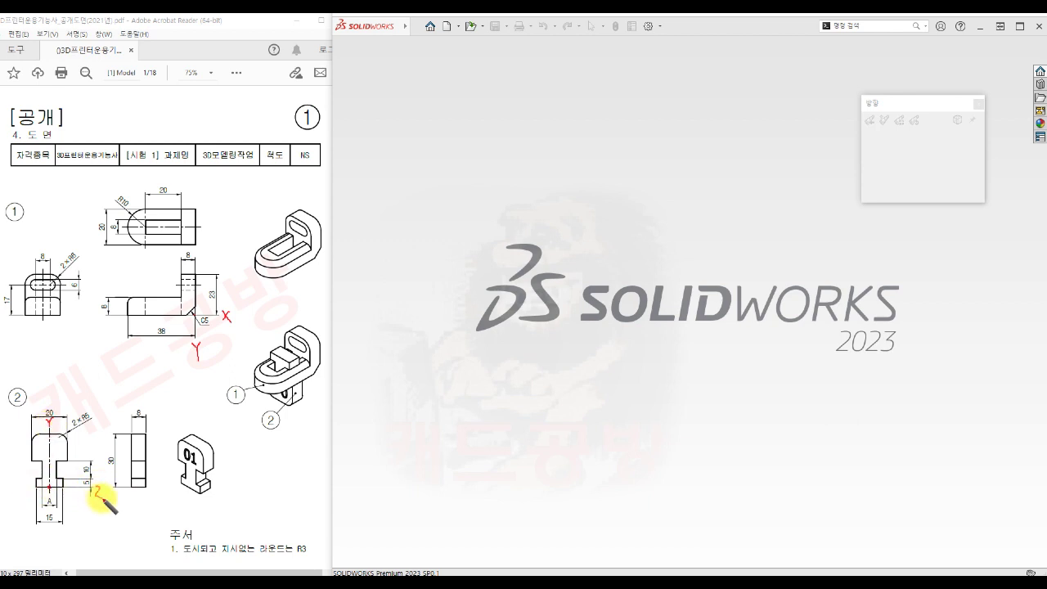
drag(93, 488, 102, 496)
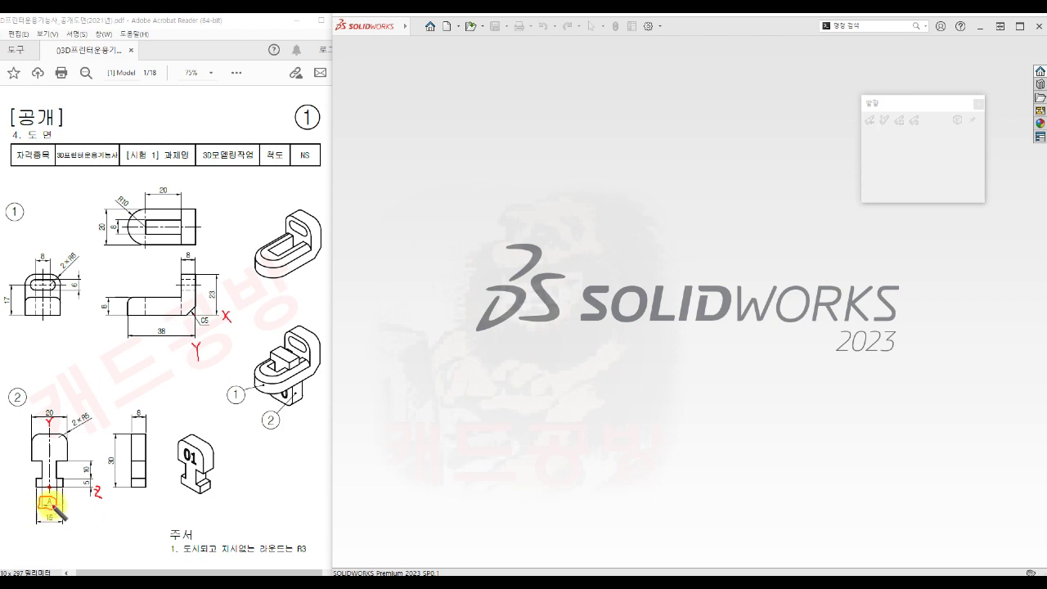
Frame part 1's base thickness dimension on the PDF drawing and write in the values for it (9.2) and for dimension A
mouse_move(99, 314)
mouse_down()
mouse_move(111, 301)
mouse_move(95, 301)
mouse_move(95, 317)
mouse_up()
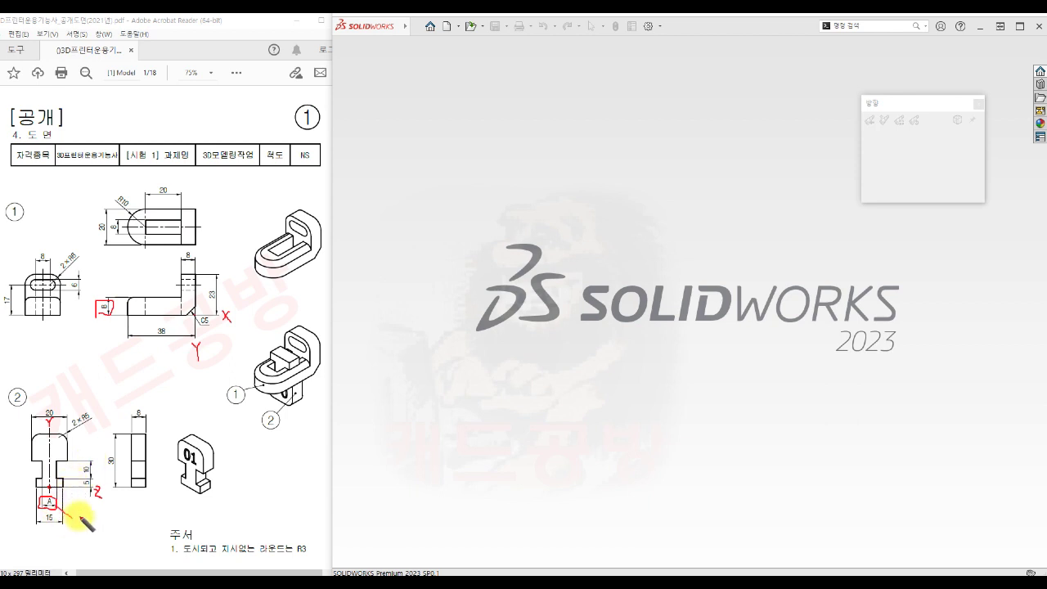
drag(78, 512, 92, 517)
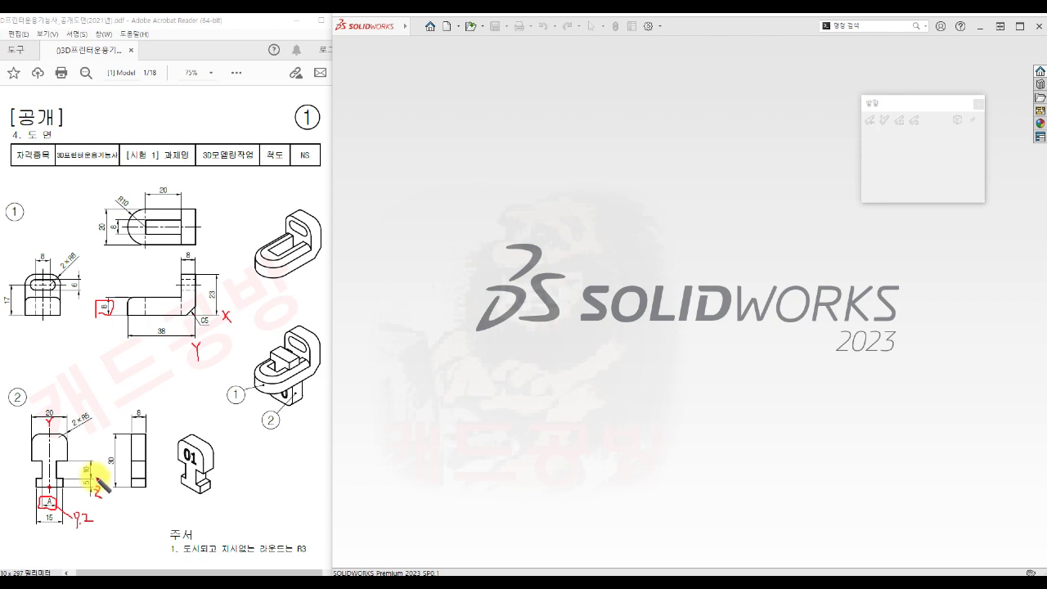
mouse_move(105, 341)
mouse_down()
mouse_move(110, 358)
mouse_move(129, 356)
mouse_up()
click(113, 353)
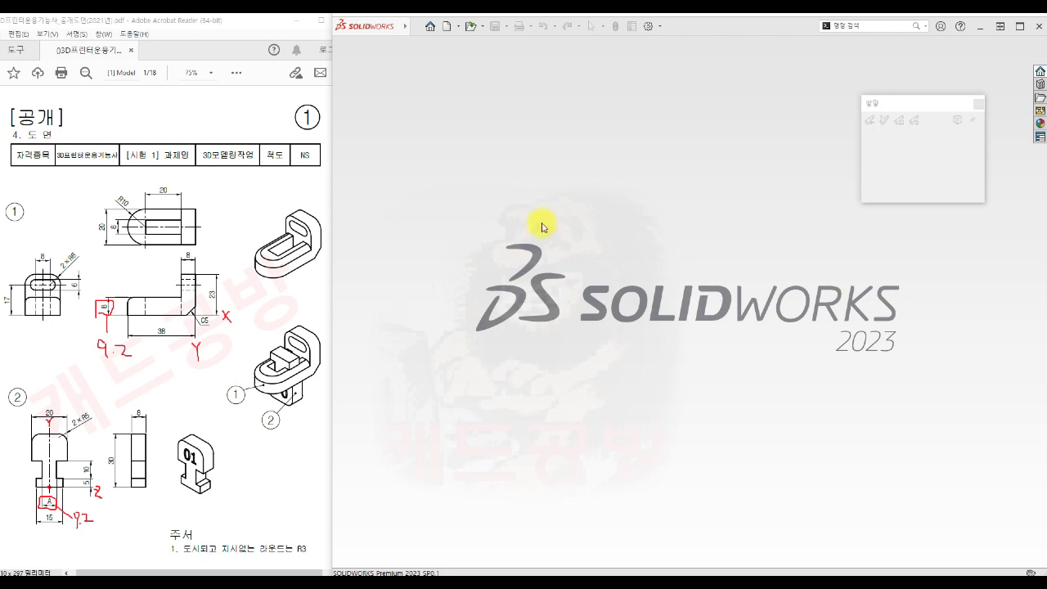
Create a new part document in SOLIDWORKS
click(447, 28)
click(509, 179)
click(719, 395)
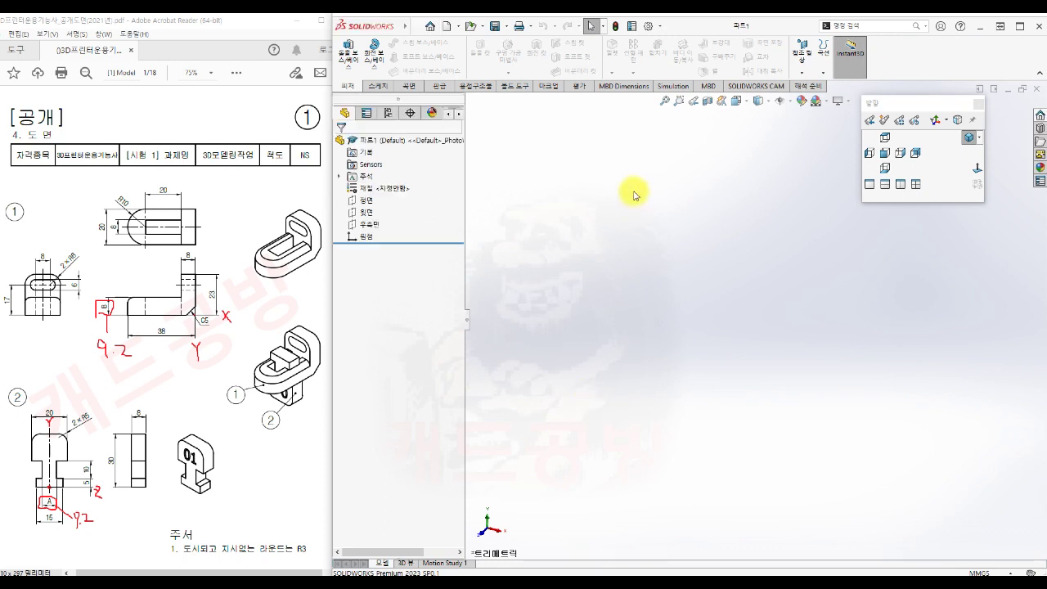
Check the document's unit properties for the MMGS (mm, g, s) system and accept them
click(660, 26)
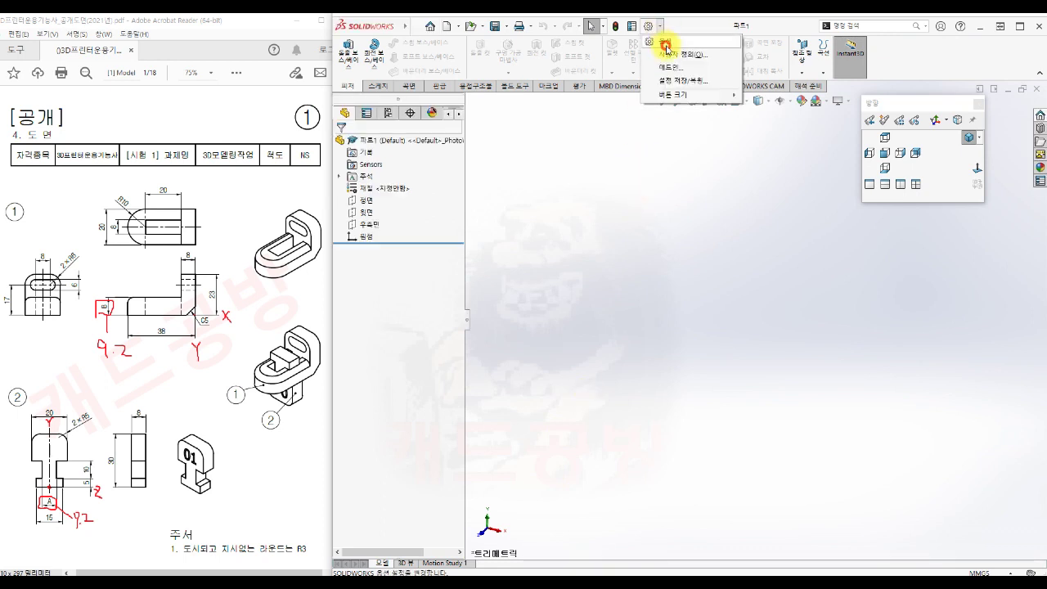
click(663, 41)
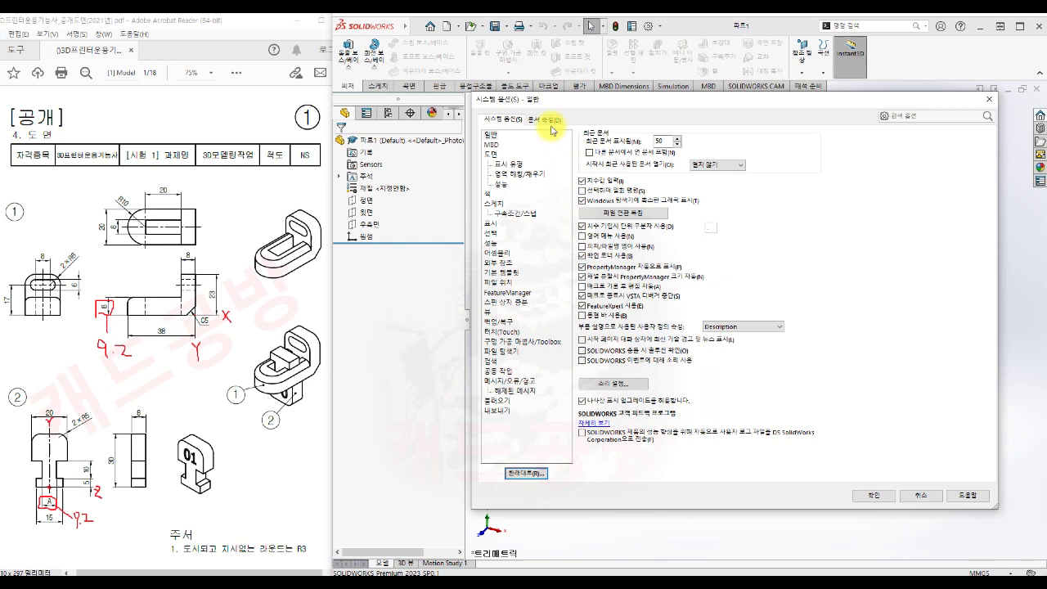
click(549, 127)
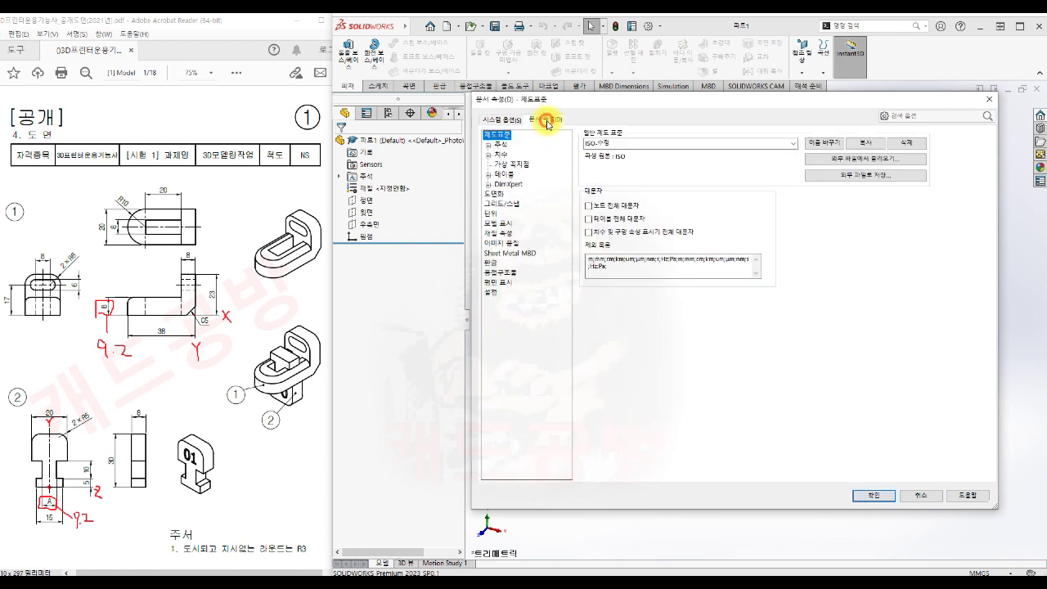
click(491, 215)
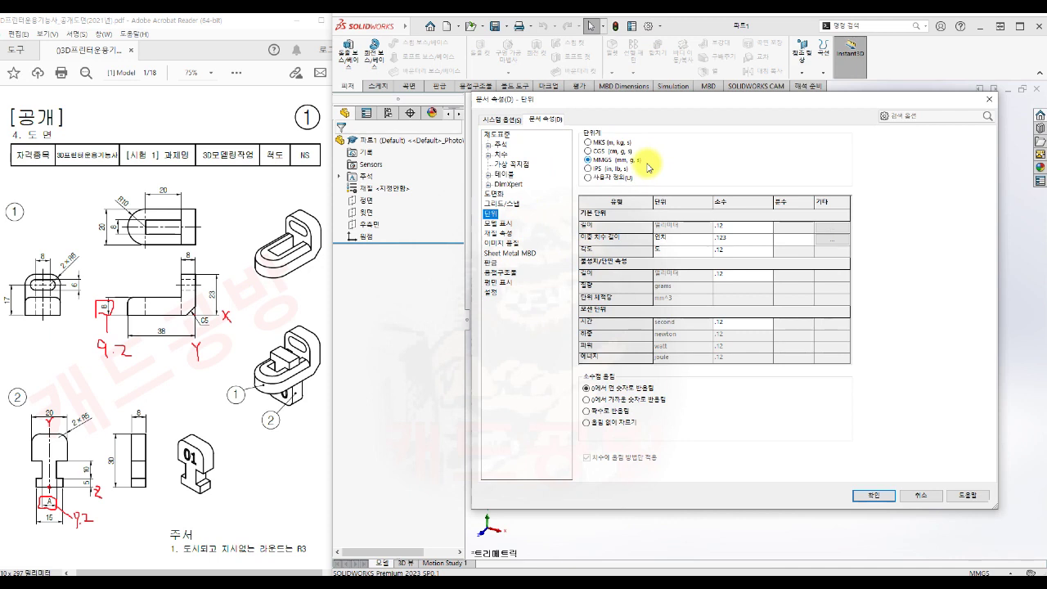
click(872, 496)
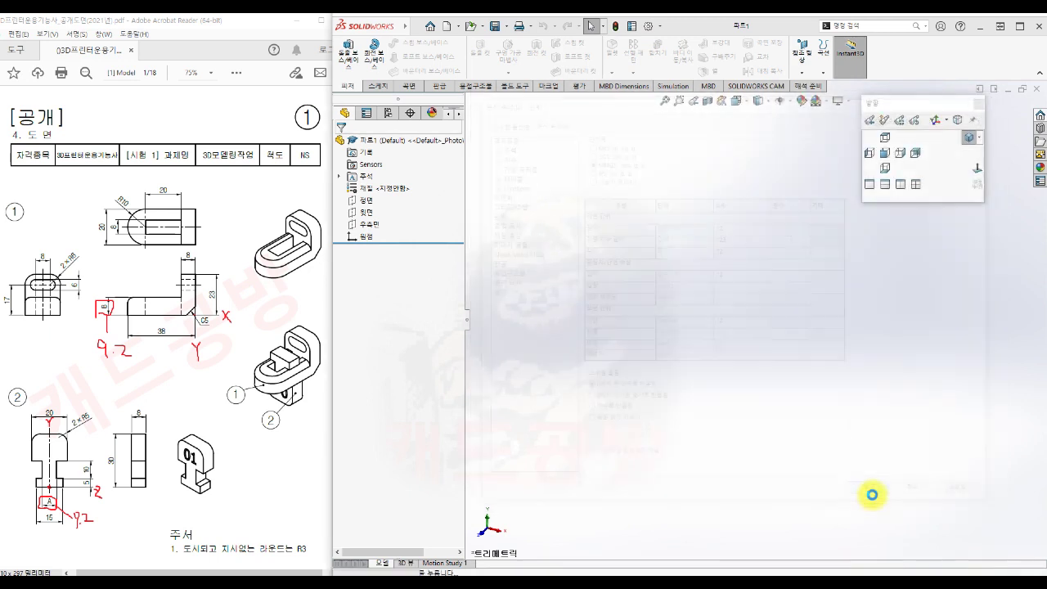
Save the new part as 파트1.SLDPRT in the 01 folder
click(507, 27)
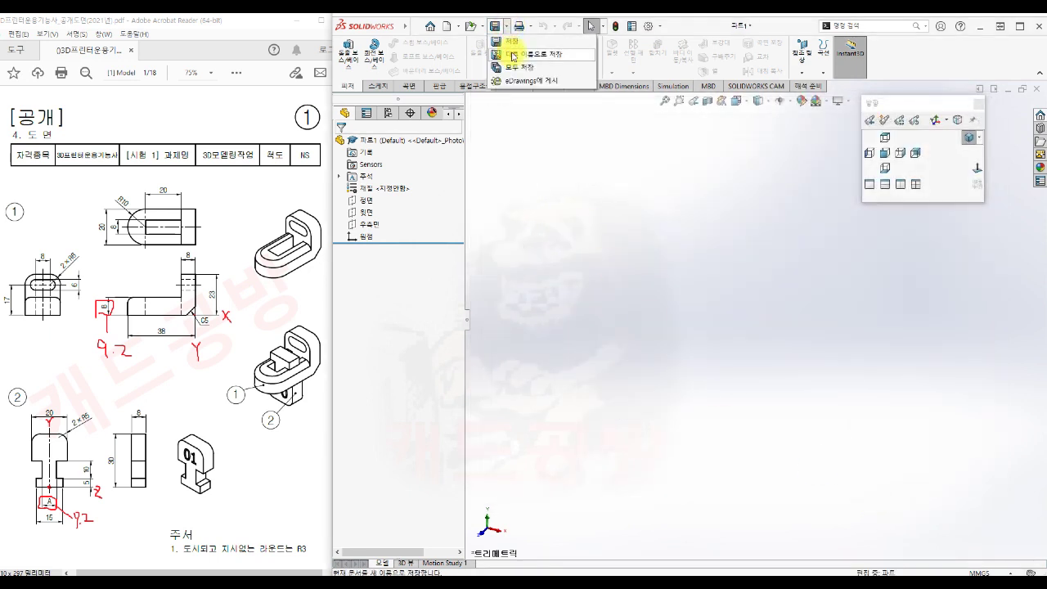
click(510, 53)
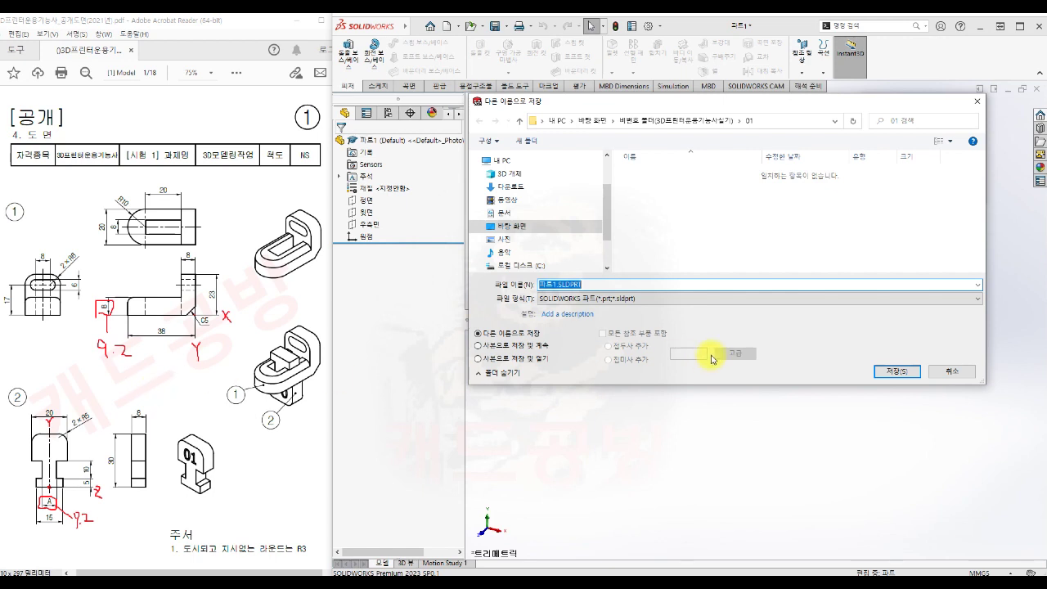
click(896, 371)
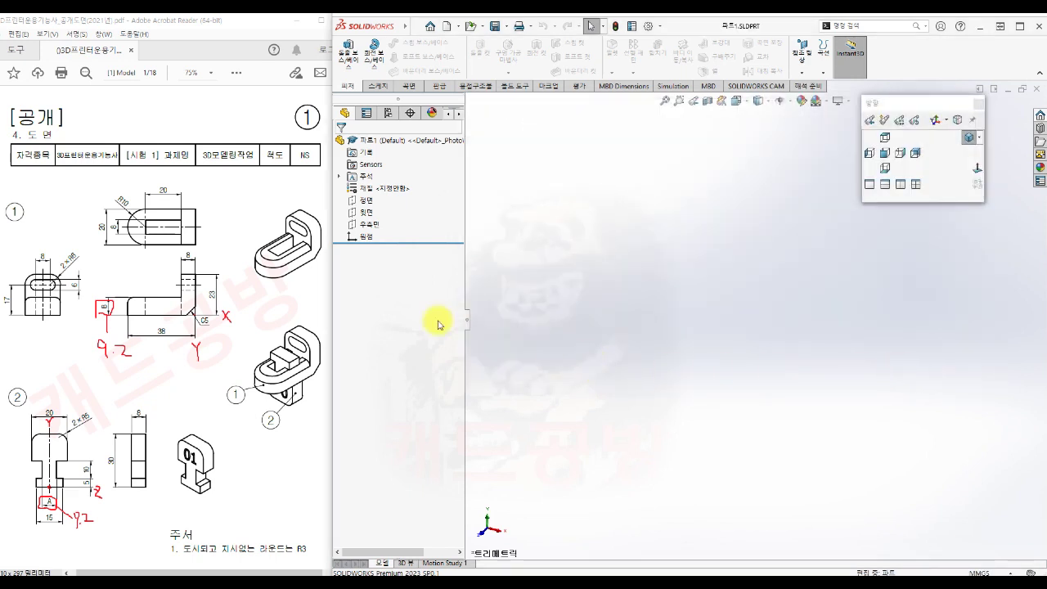
Start a sketch on the front plane (정면) and draw a rectangle 38 mm wide and 23 mm high with its lower-right corner at the origin
click(366, 200)
click(377, 189)
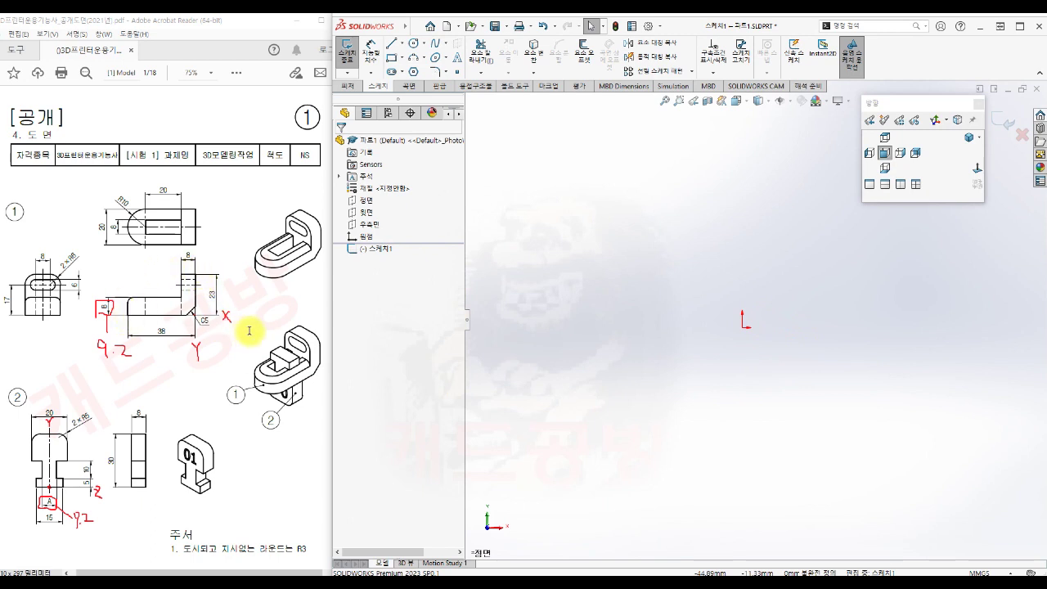
ctrl+middle_drag(729, 381, 778, 393)
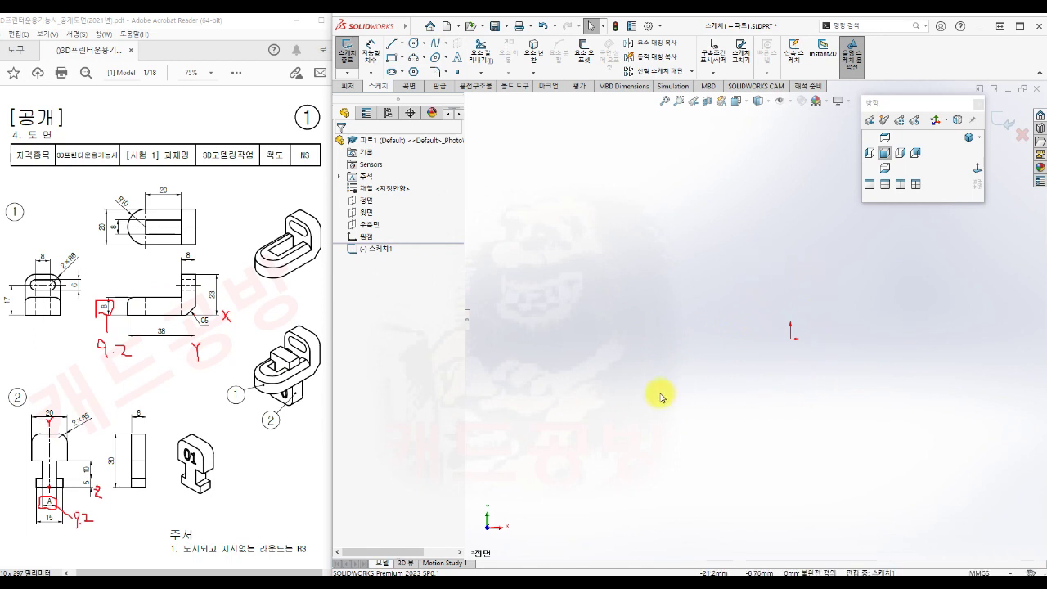
key(s)
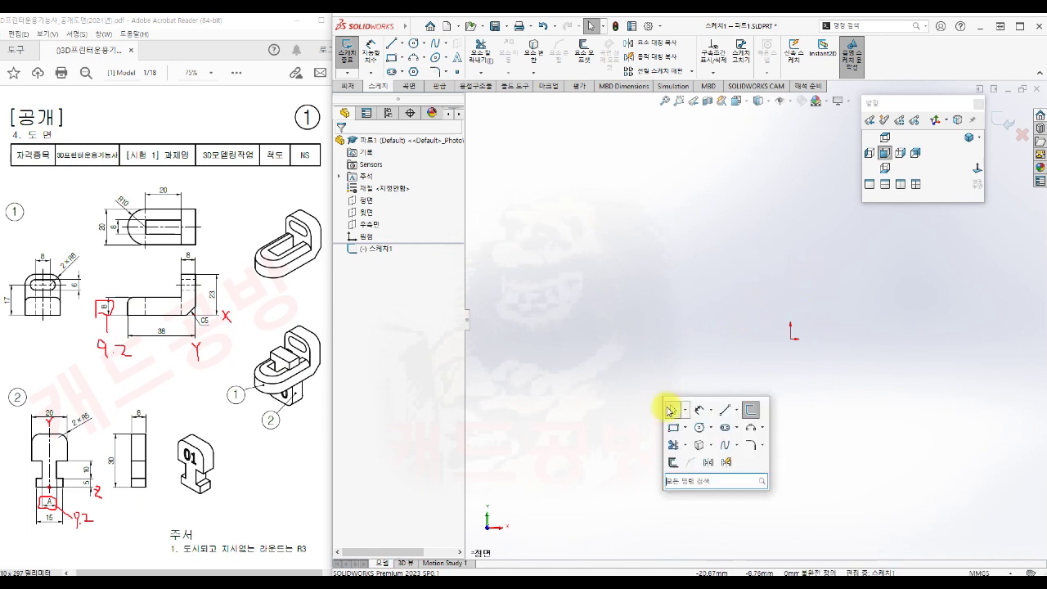
click(674, 429)
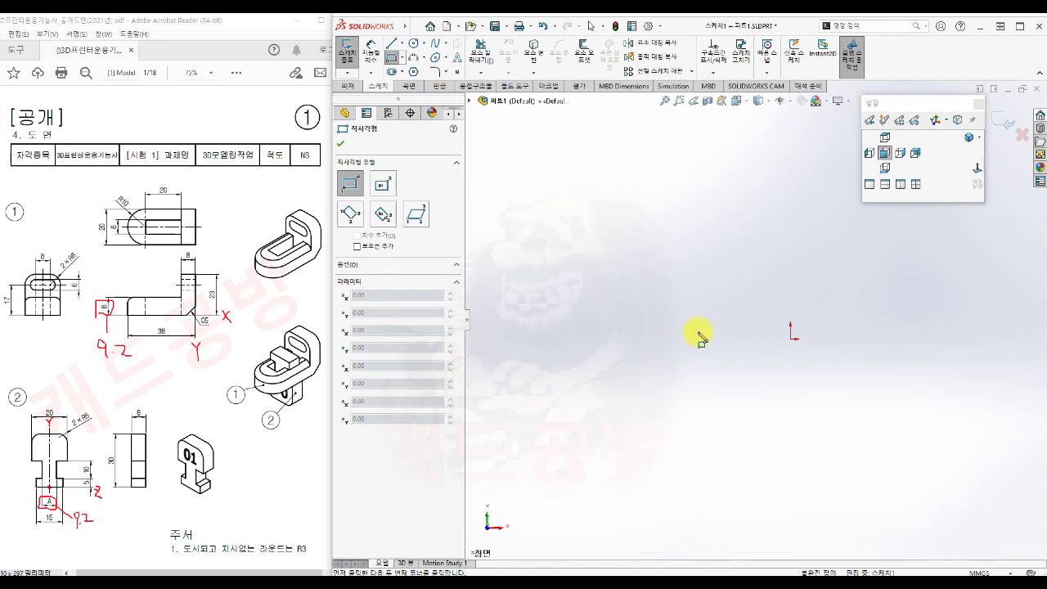
click(790, 338)
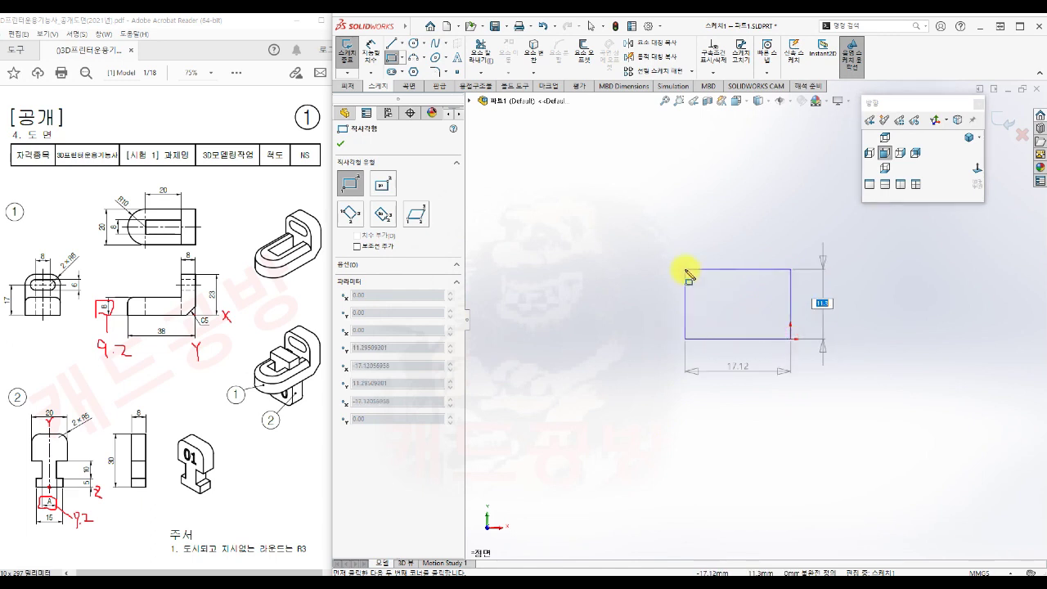
text(23)
key(Tab)
text(38)
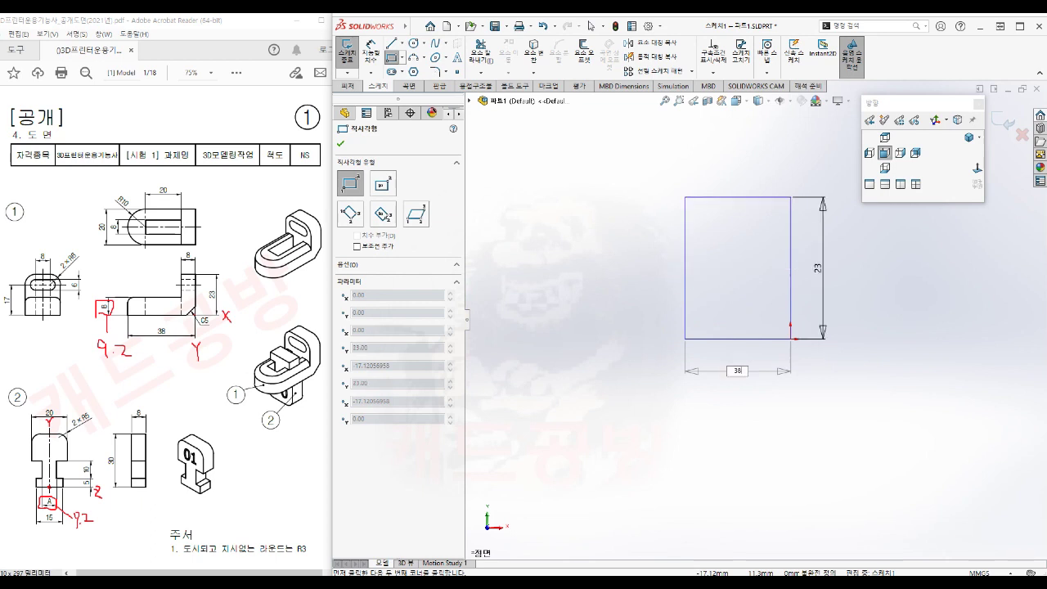
key(Return)
key(Escape)
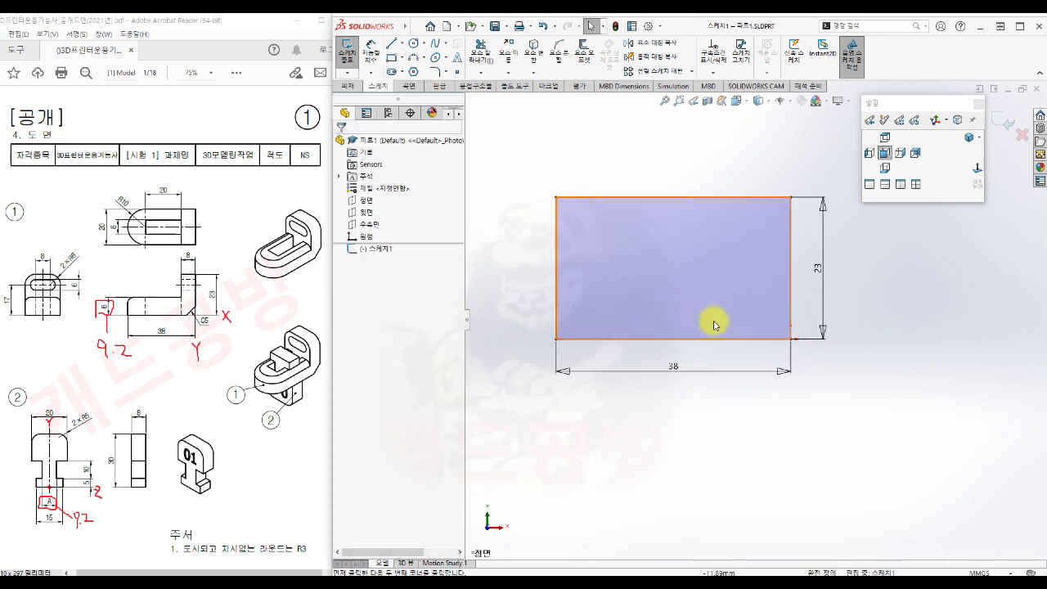
Draw a second, smaller corner rectangle overlapping the upper-left area of the first rectangle
scroll(712, 293, down, 1)
ctrl+middle_drag(712, 293, 750, 369)
scroll(763, 367, up, 1)
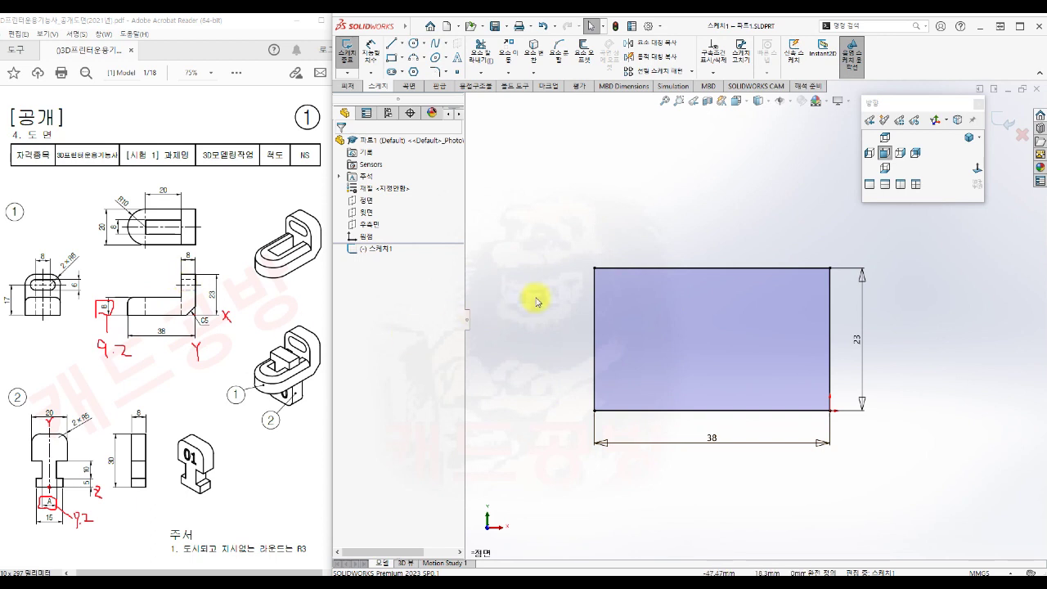
key(s)
click(549, 329)
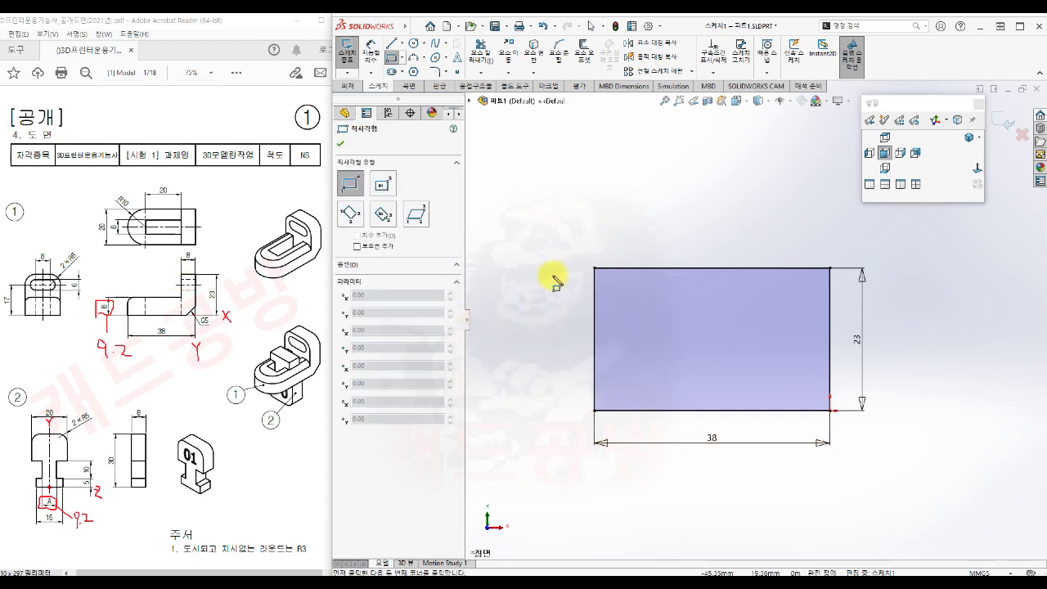
click(565, 253)
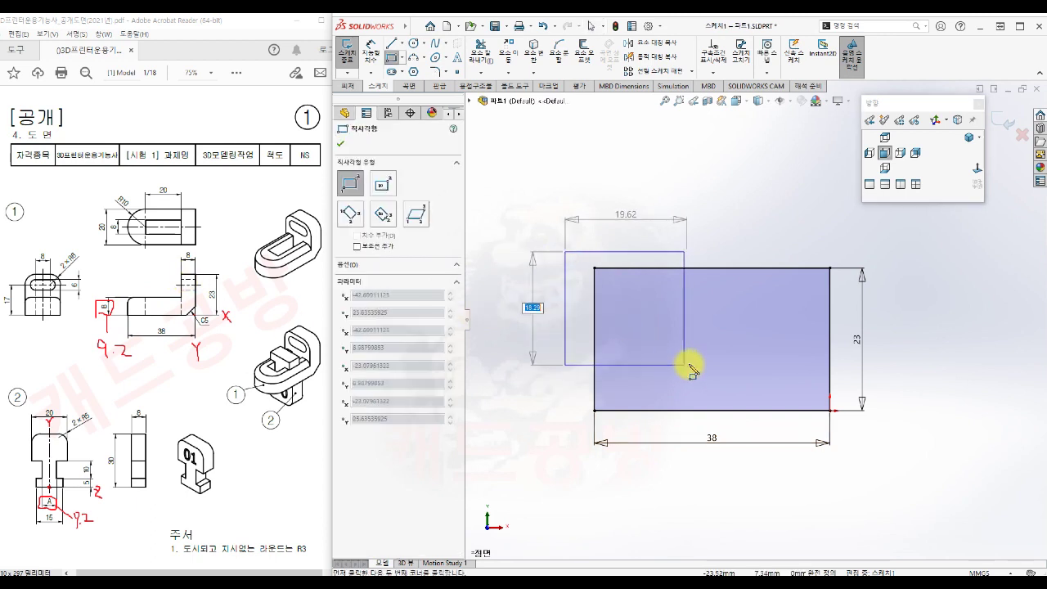
click(761, 359)
key(Escape)
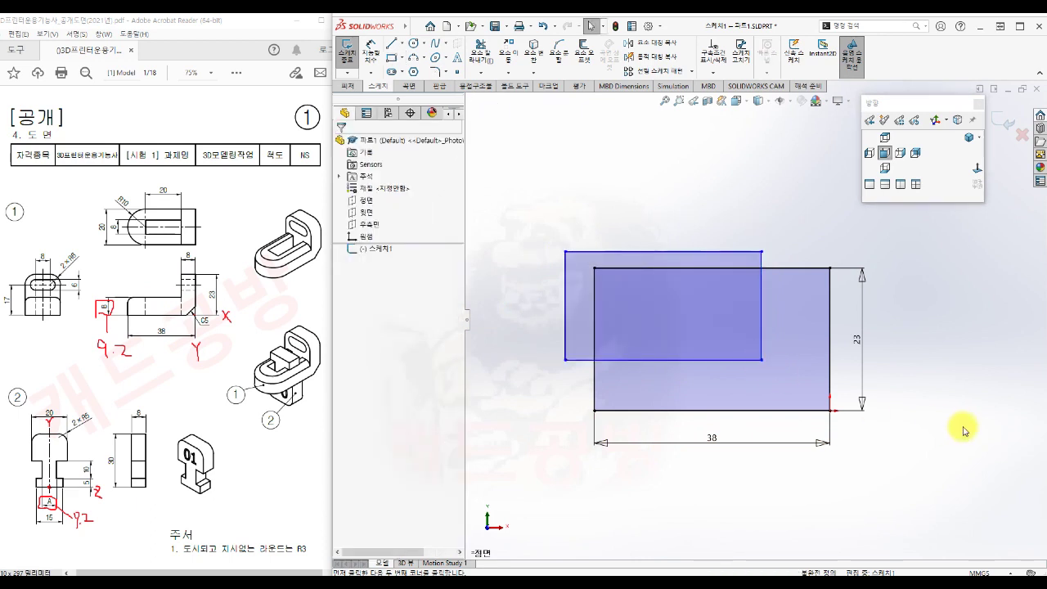
Merge the upper-left corner of the smaller rectangle with the upper-left corner of the large rectangle
click(565, 251)
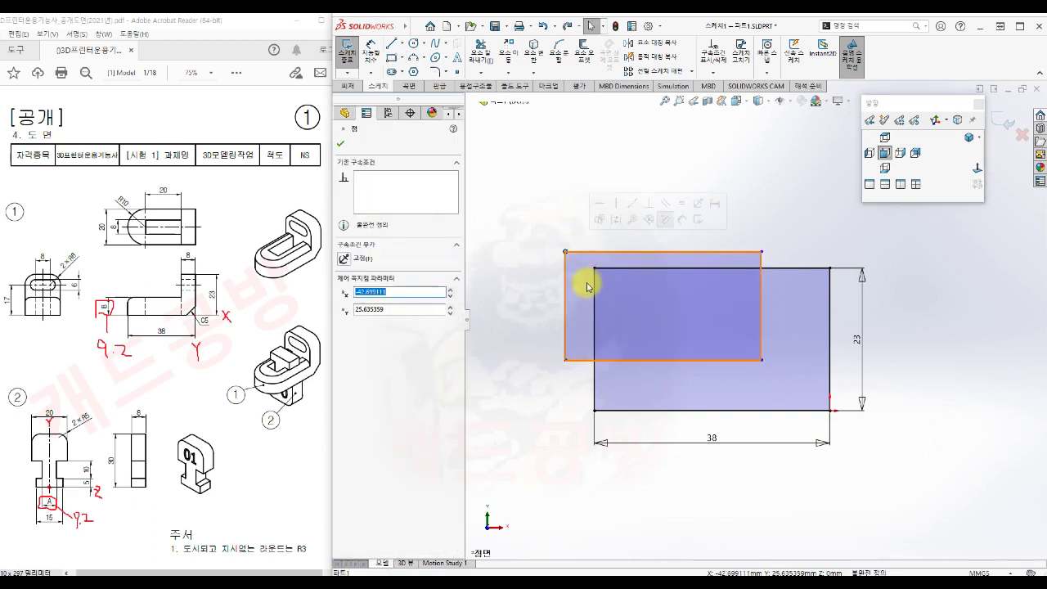
ctrl+click(595, 268)
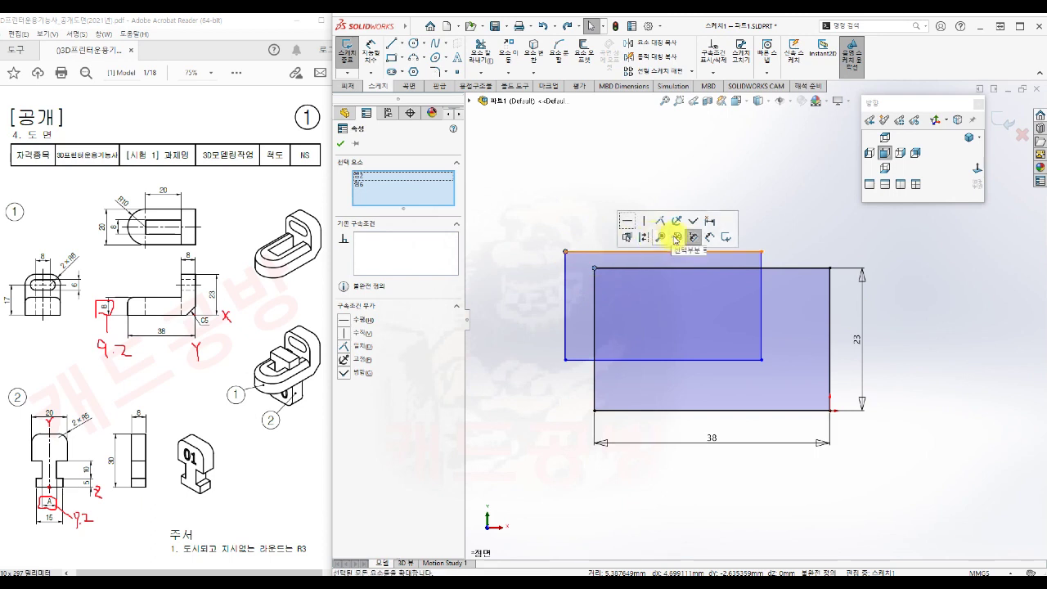
click(693, 221)
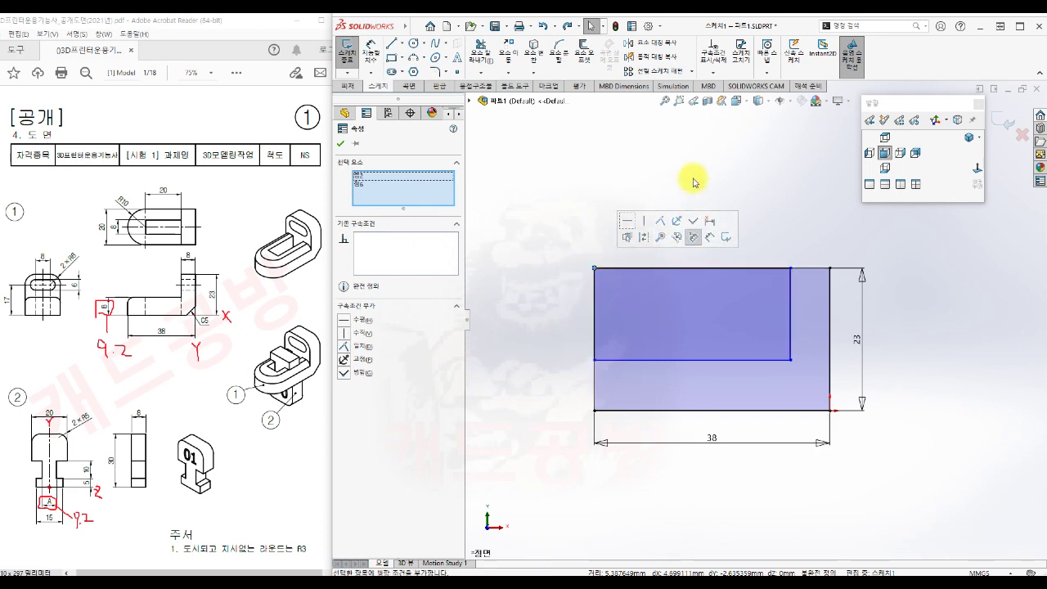
click(693, 181)
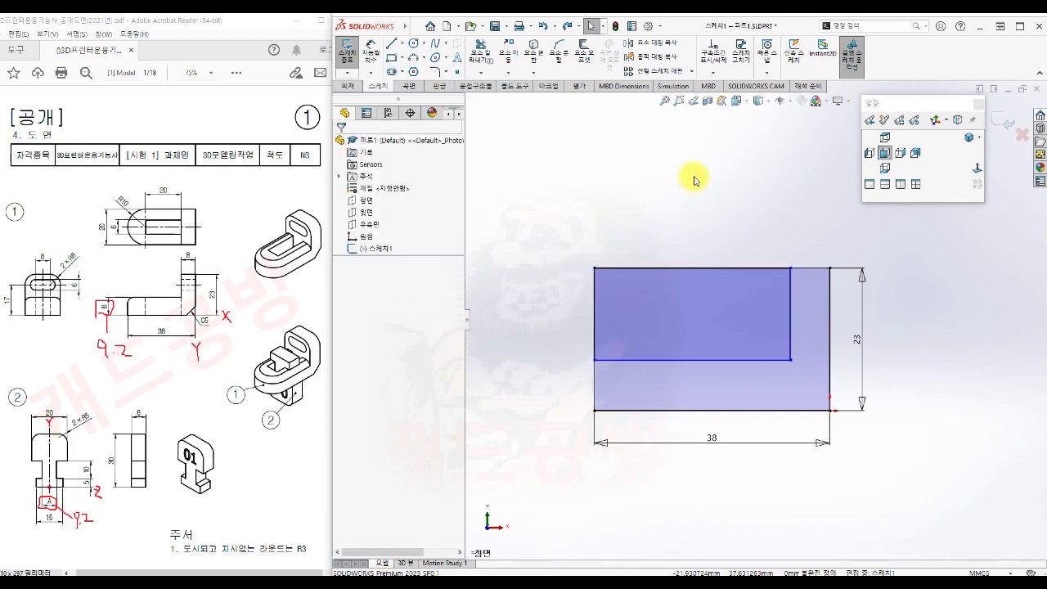
Dimension the distance between the right edges of the small and large rectangles as 8 mm
key(s)
click(731, 199)
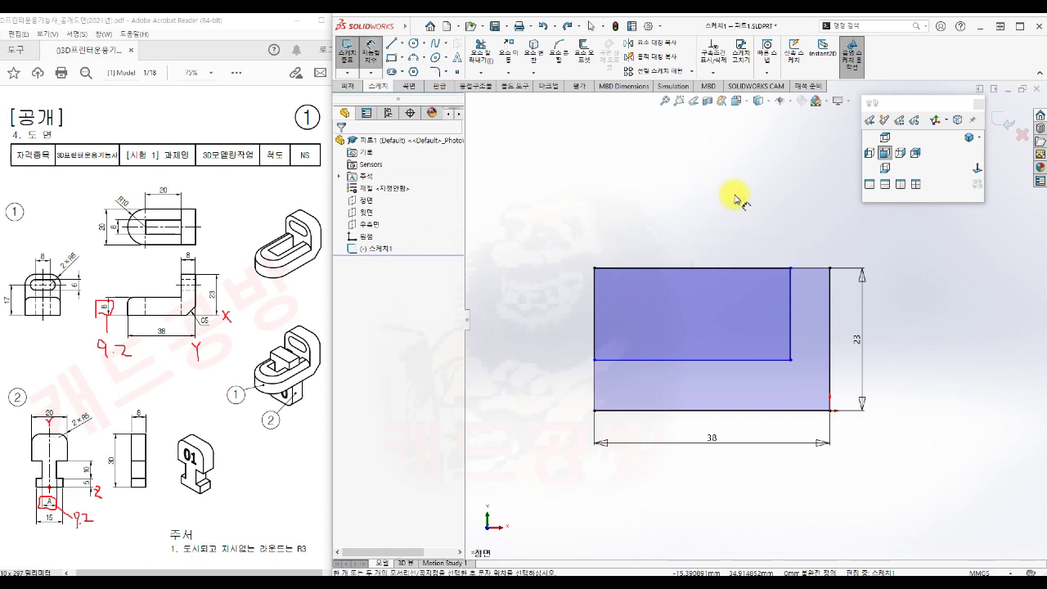
click(790, 299)
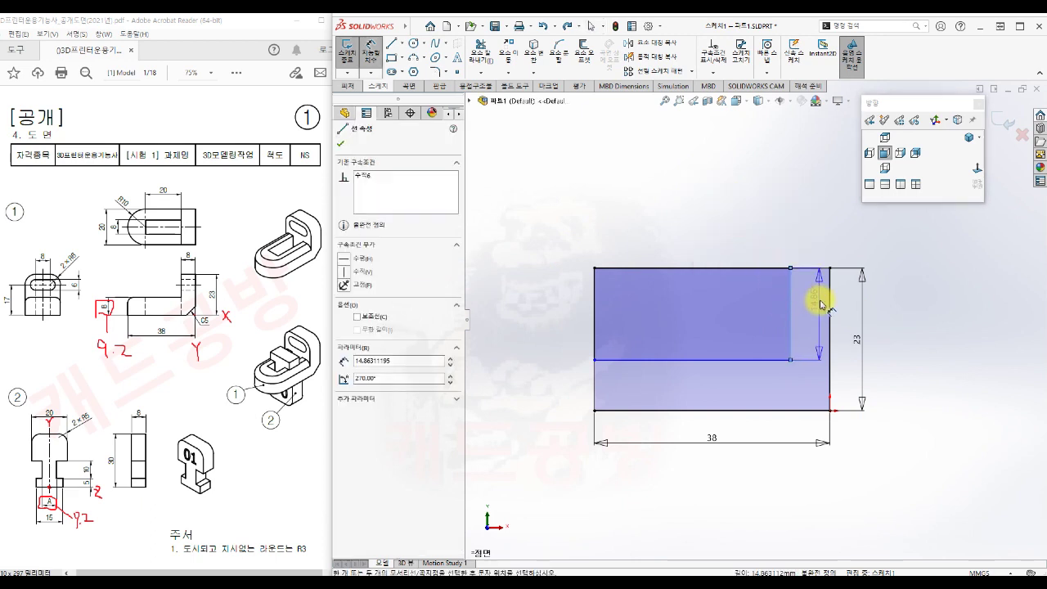
click(831, 303)
click(808, 222)
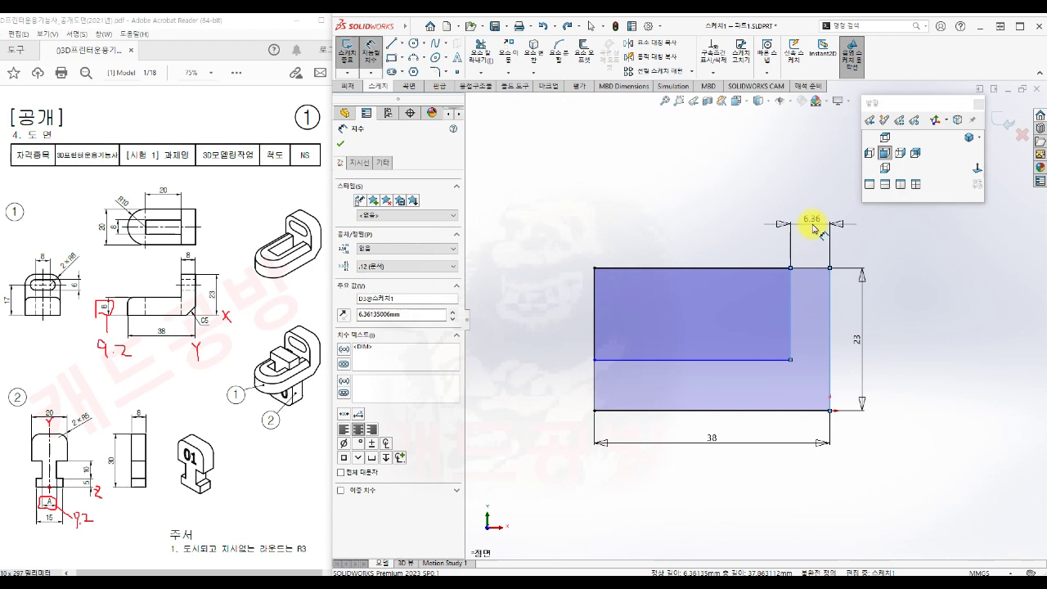
text(8)
key(Return)
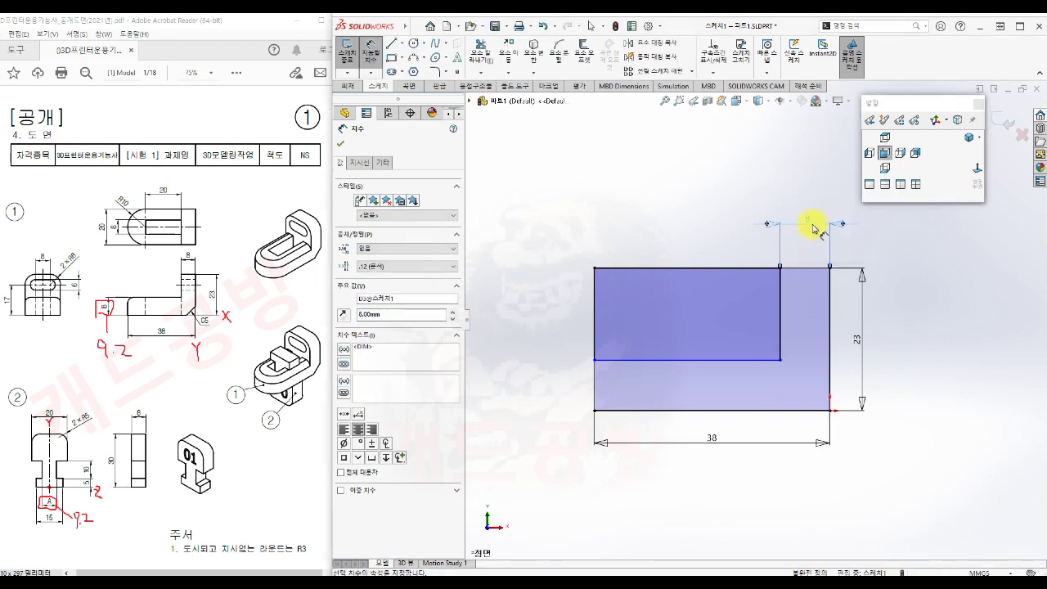
click(624, 228)
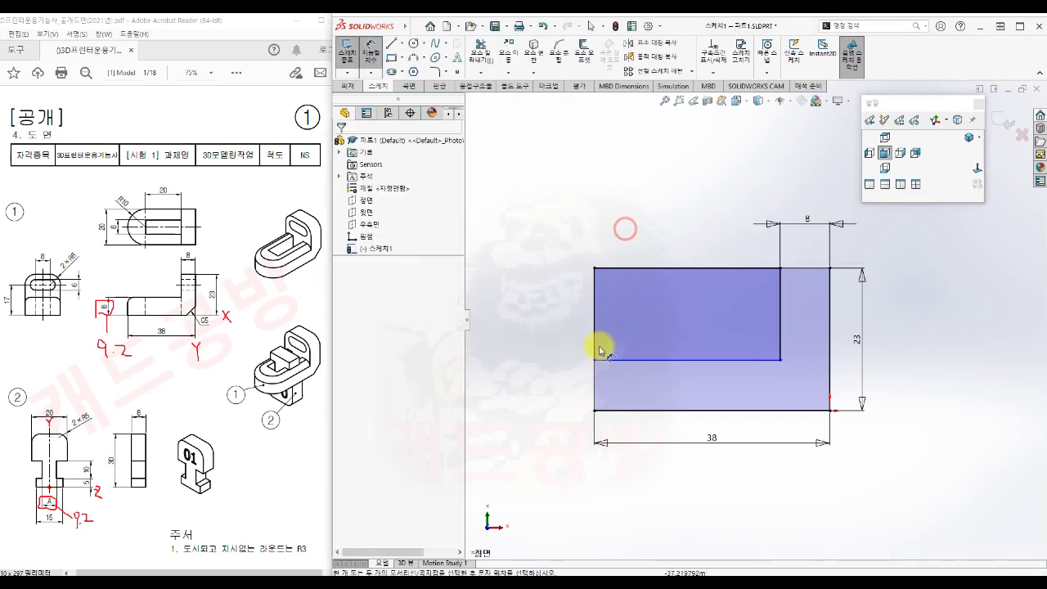
Dimension the distance between the lower edges of the small and large rectangles as 9.2 mm
click(612, 359)
click(610, 410)
click(556, 370)
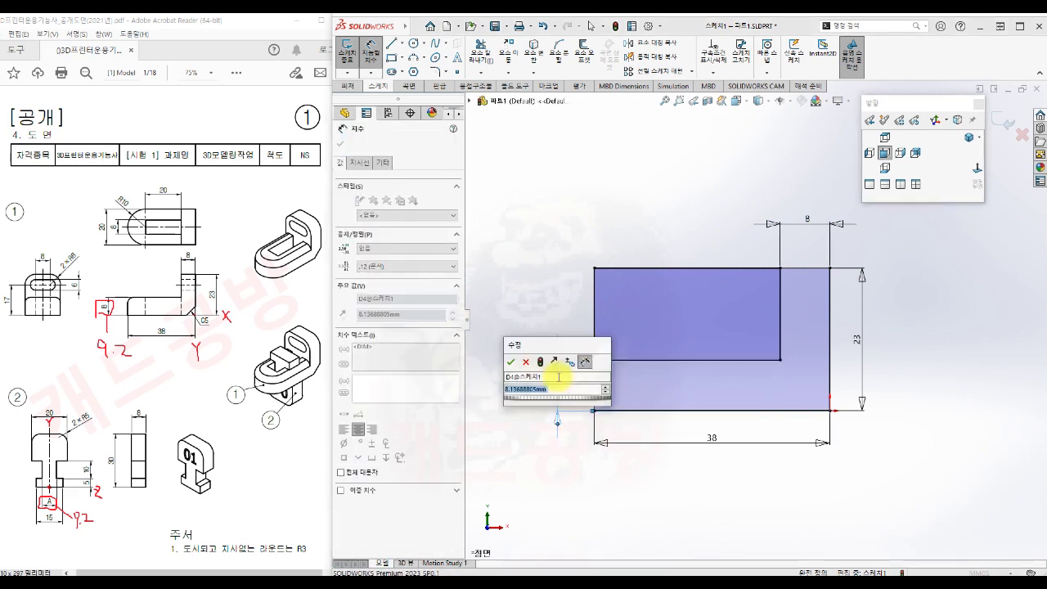
text(9.2)
key(Return)
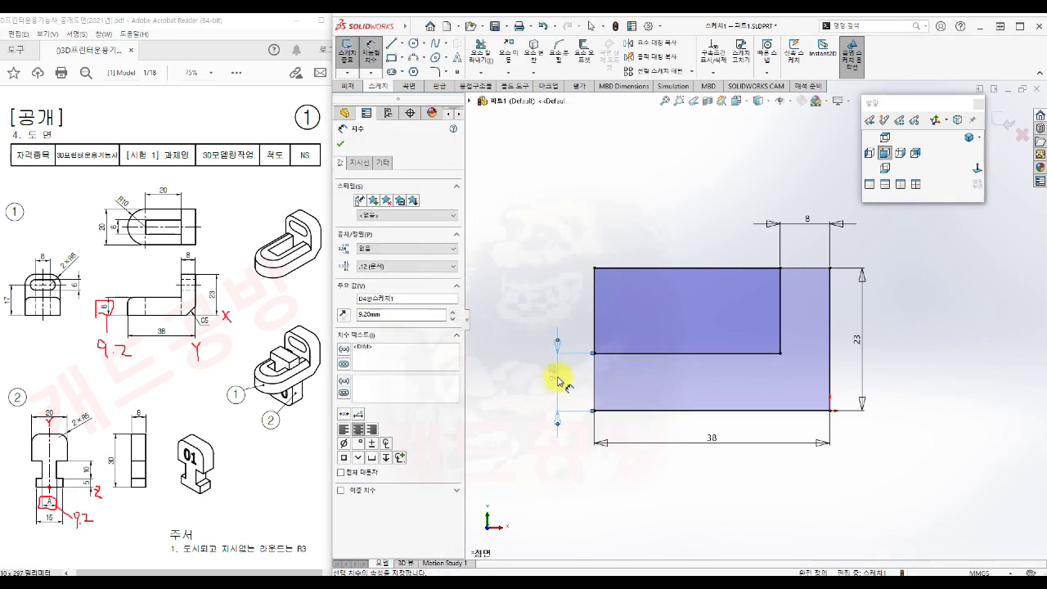
key(Escape)
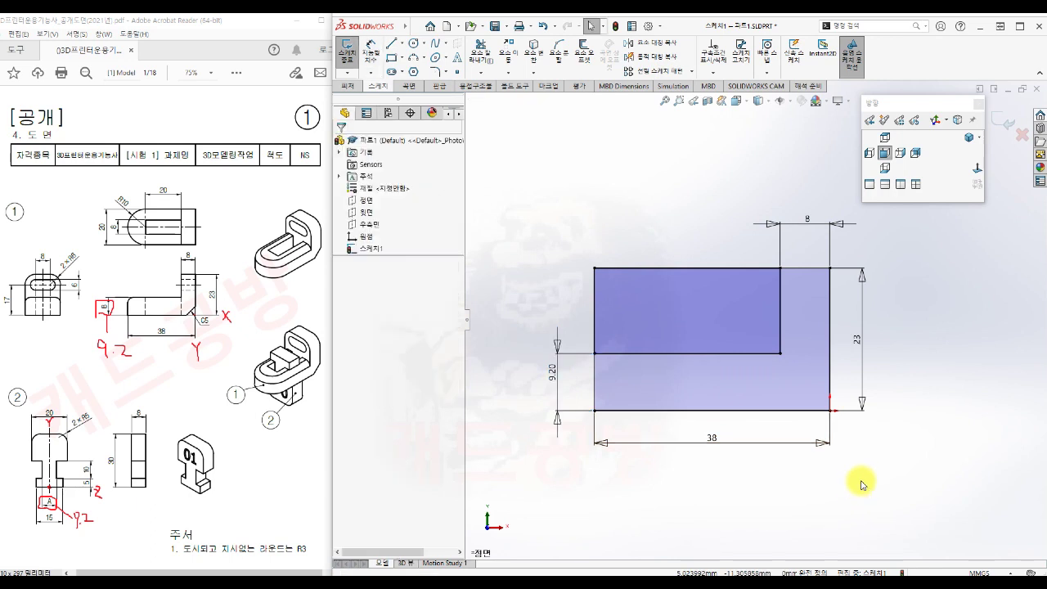
Exit the sketch and extrude its L-shaped region 20 mm with the mid-plane end condition (중간 평면)
key(s)
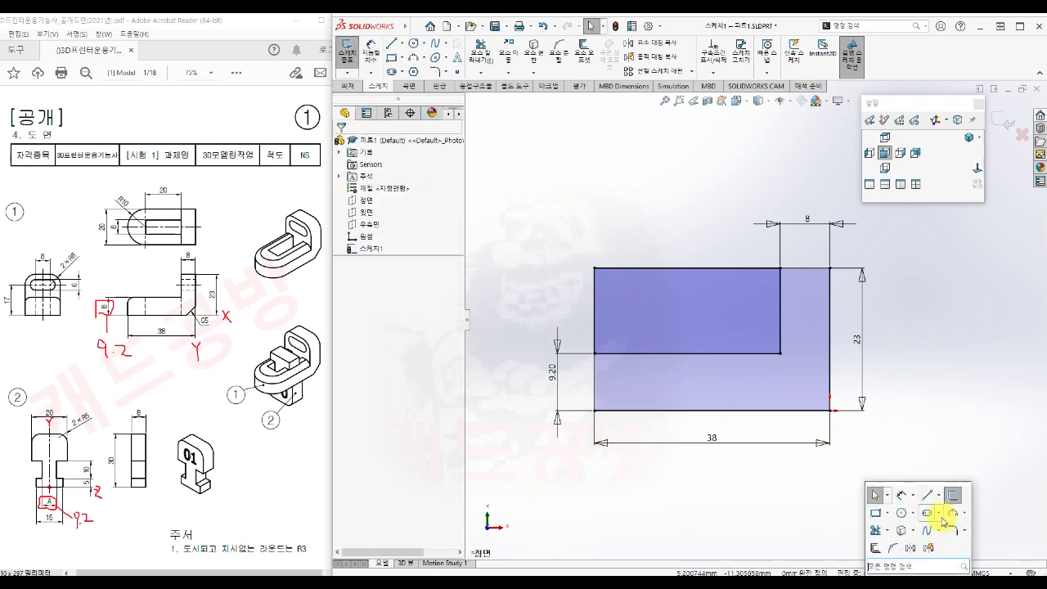
click(946, 494)
key(s)
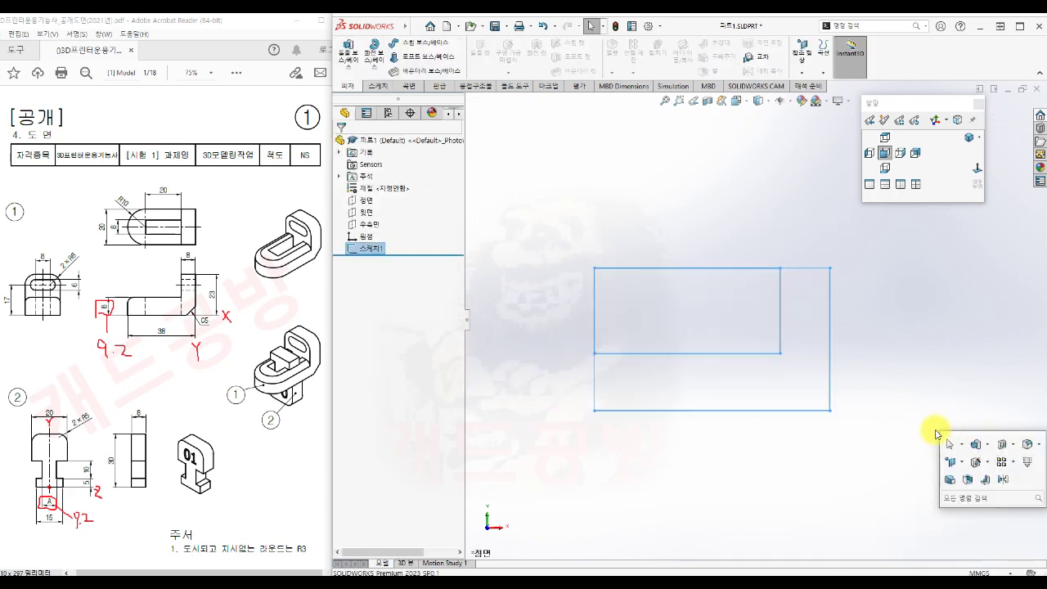
click(975, 444)
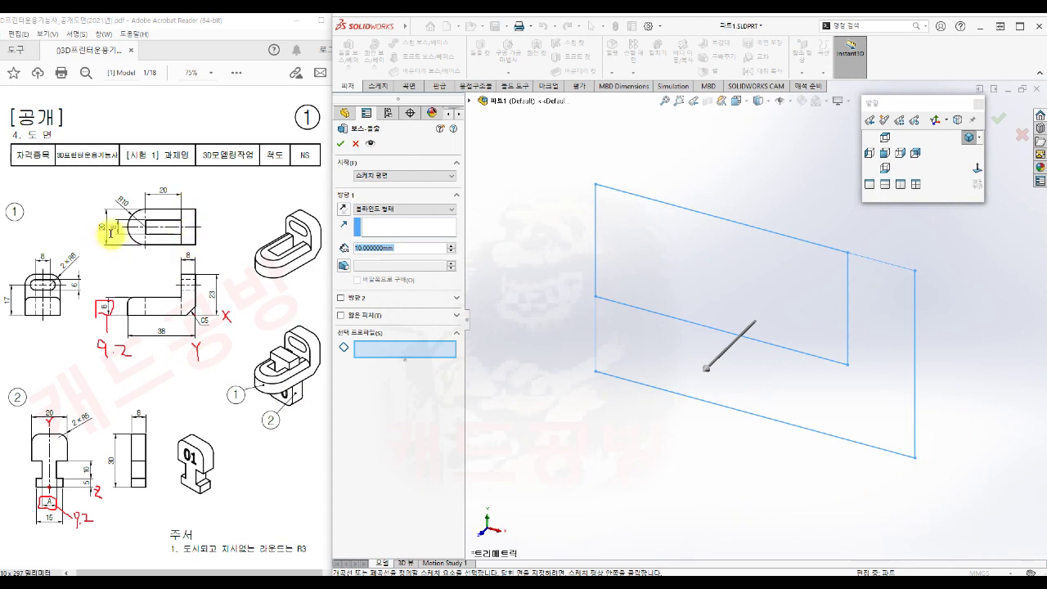
click(391, 208)
click(395, 258)
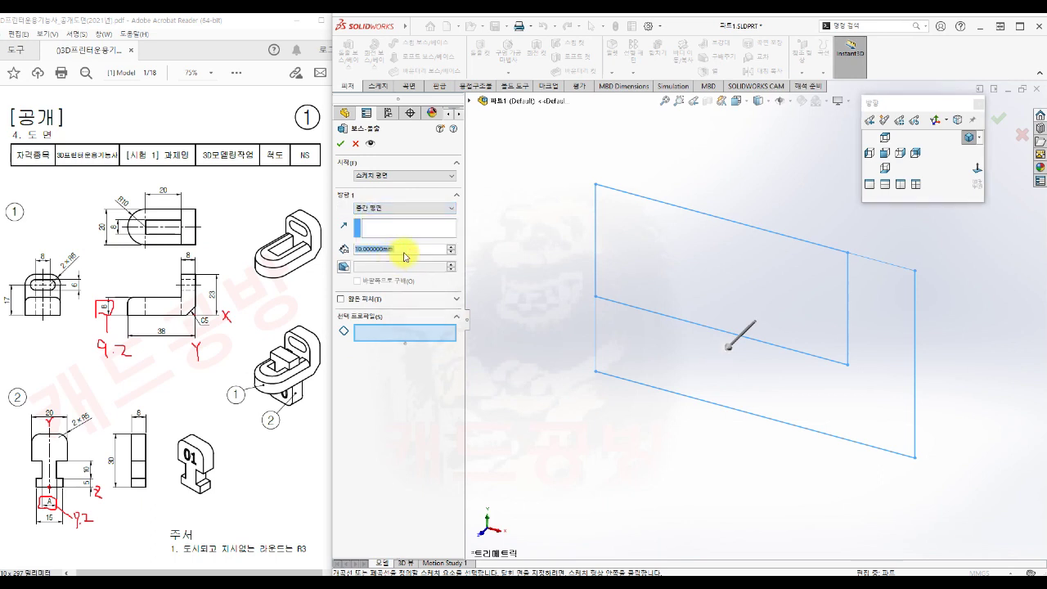
text(20)
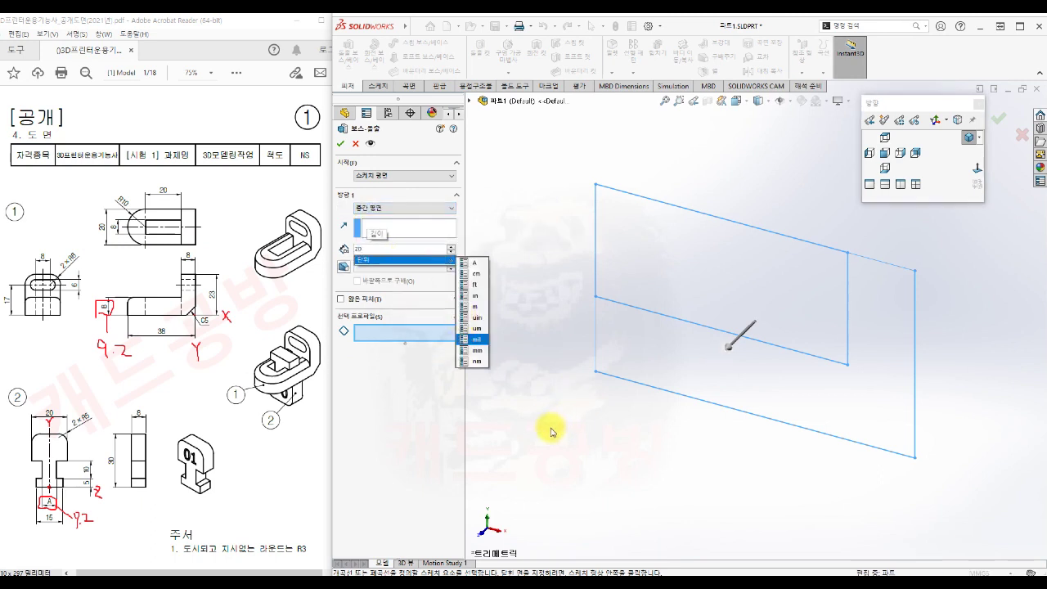
key(Return)
click(646, 351)
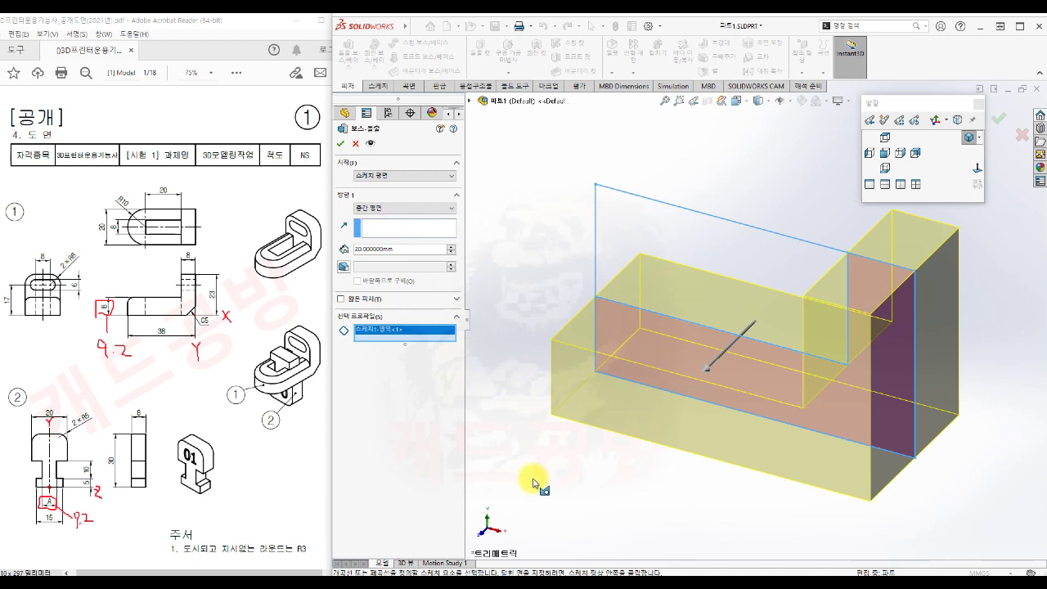
click(342, 144)
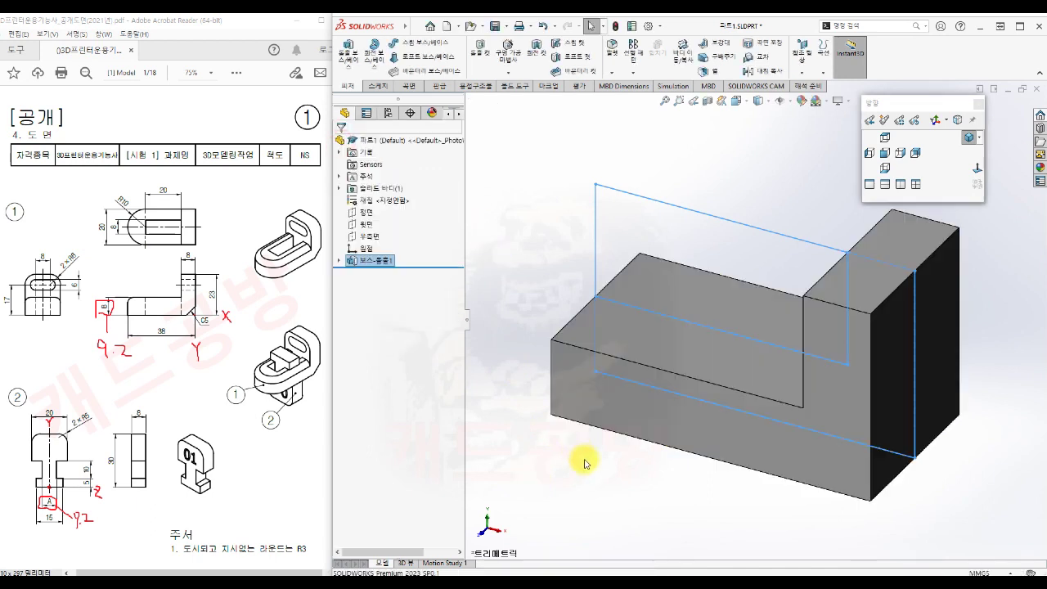
Start a sketch on the upper face of the L-shaped body's low base and draw a corner rectangle about 19.6 mm by 7.9 mm
scroll(624, 453, up, 3)
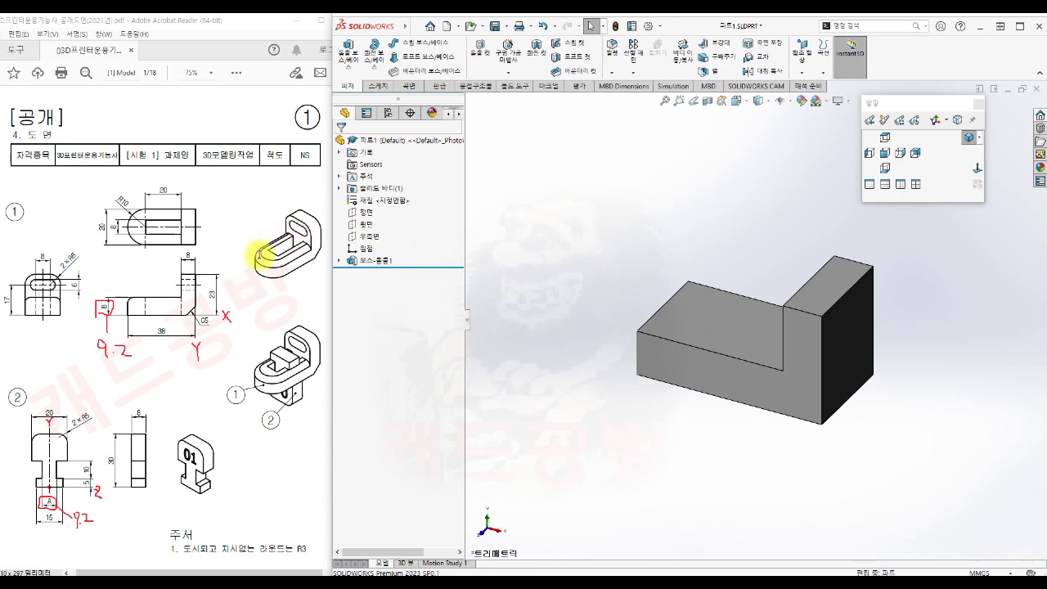
click(714, 301)
click(761, 286)
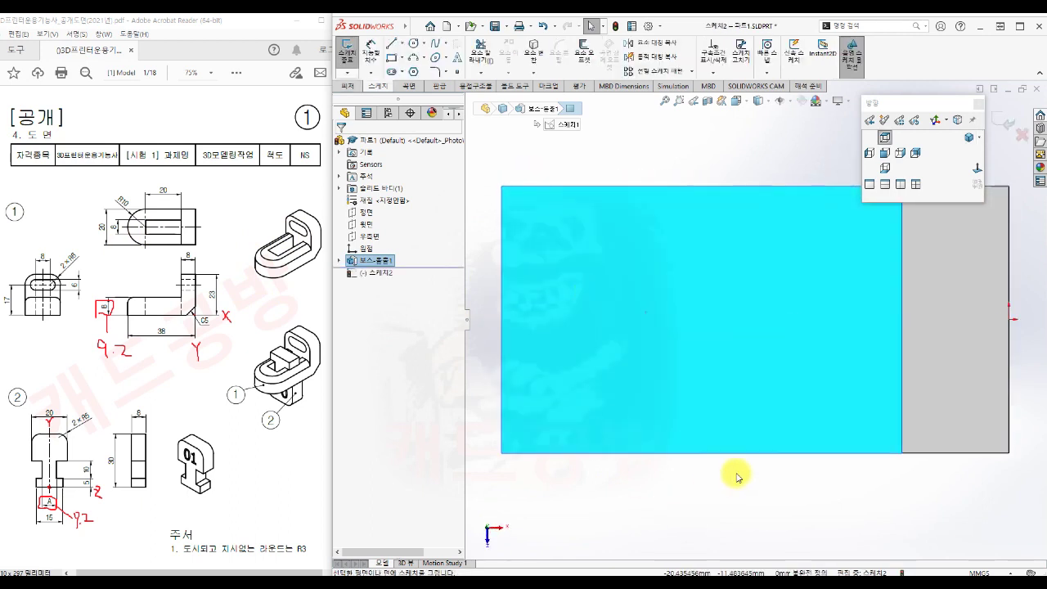
key(s)
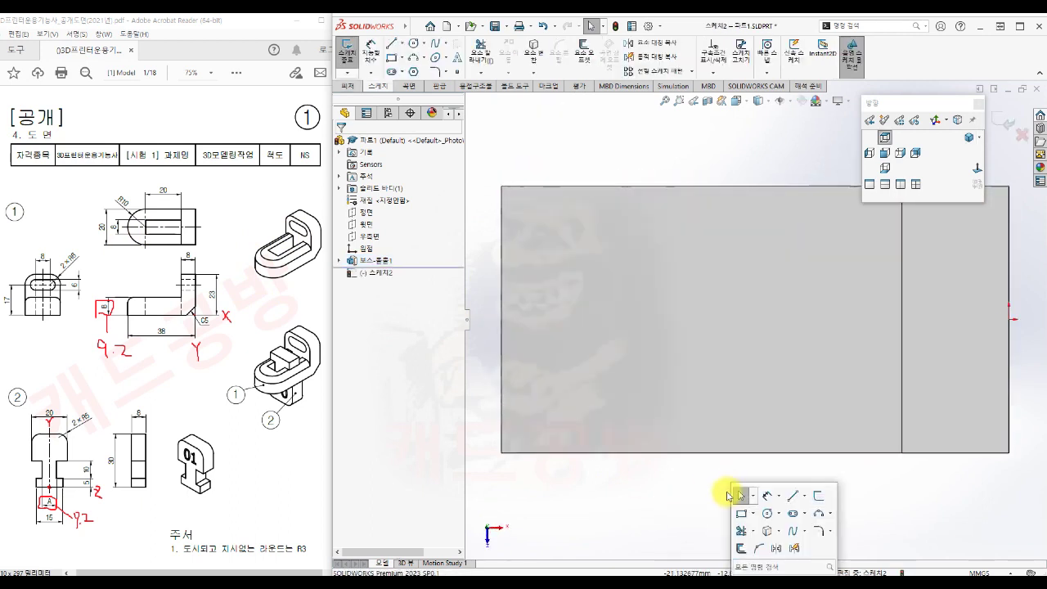
click(741, 516)
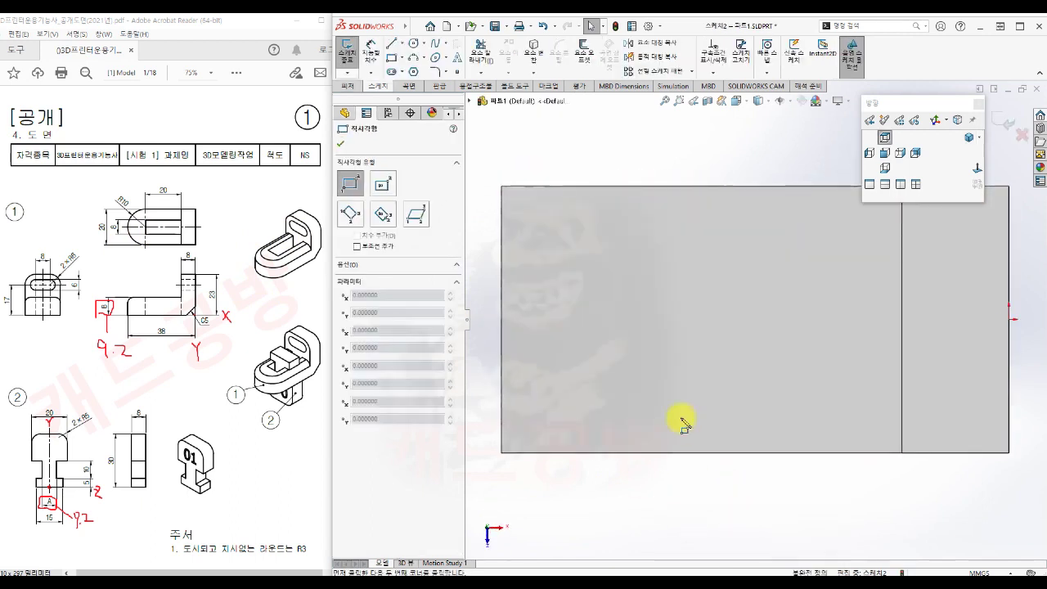
click(606, 266)
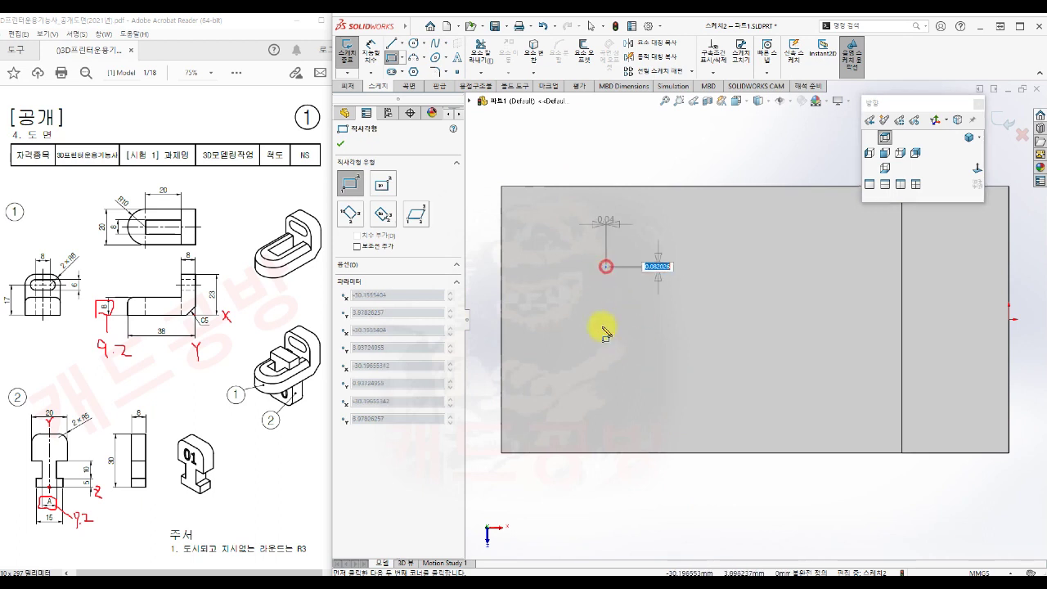
click(868, 372)
key(Escape)
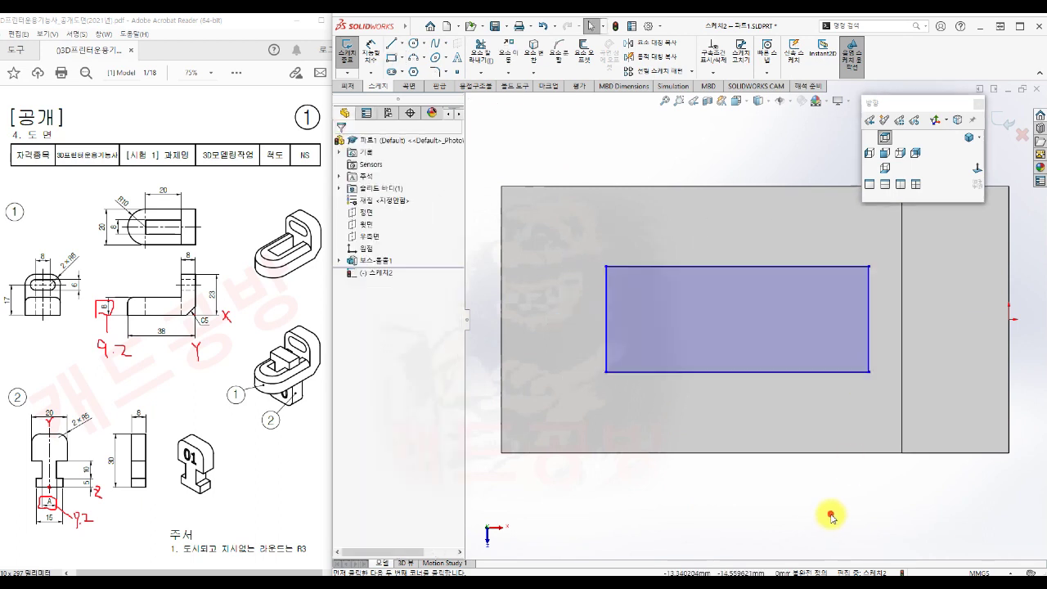
Add a horizontal relation between the midpoint of the rectangle's right edge and the origin
click(871, 321)
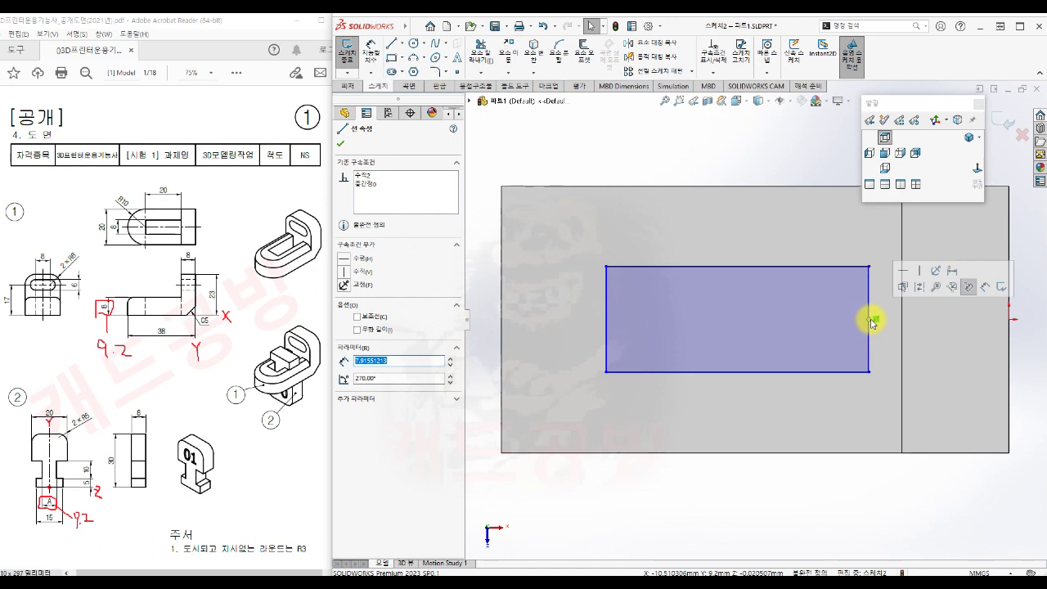
click(1010, 321)
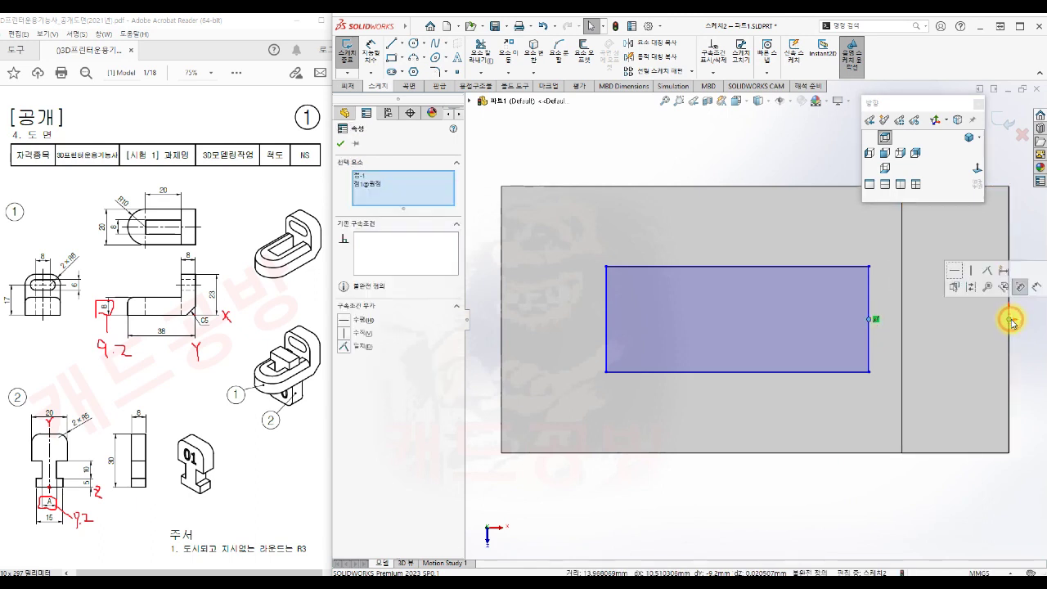
click(861, 509)
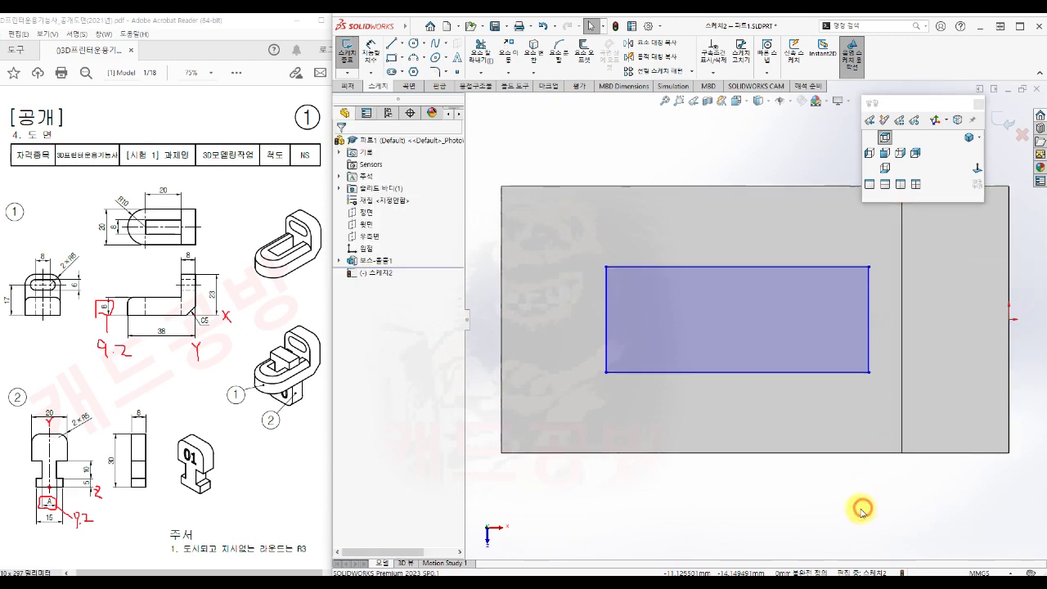
Make the rectangle's right edge collinear with the body edge at the foot of the upright wall
click(869, 350)
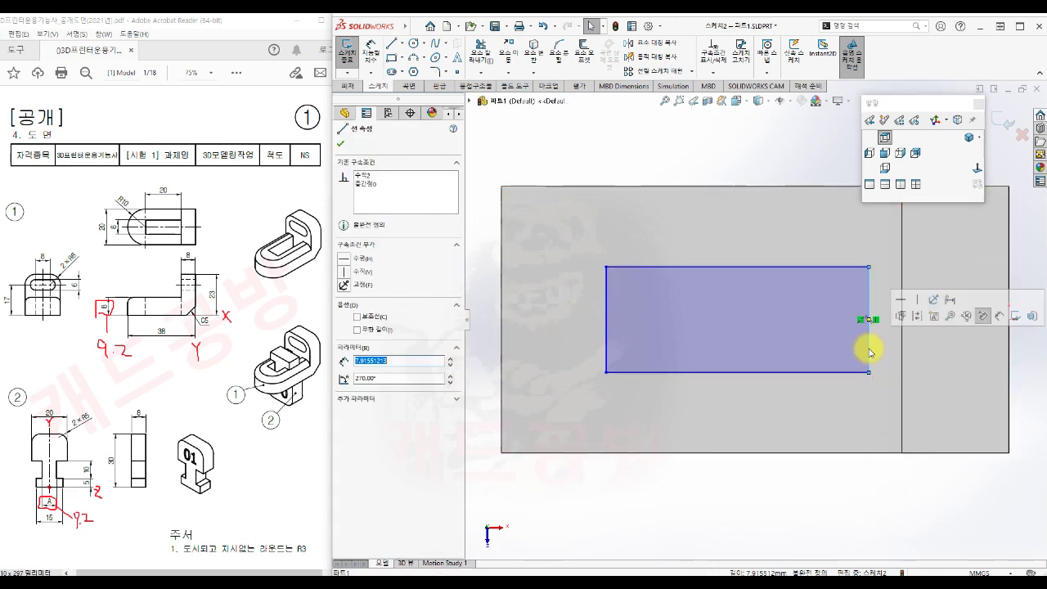
ctrl+click(904, 377)
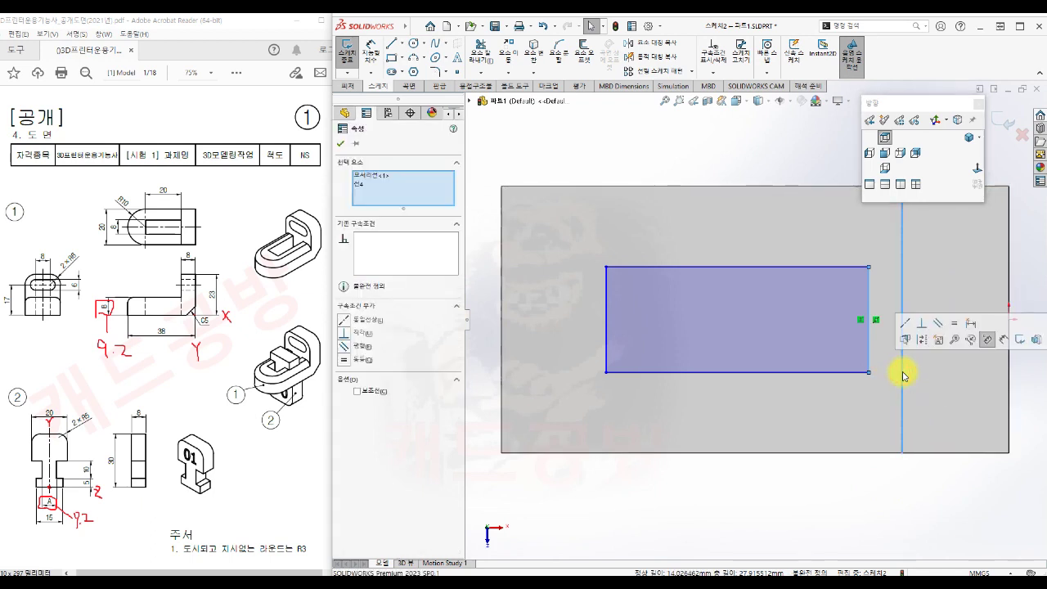
click(906, 332)
click(899, 485)
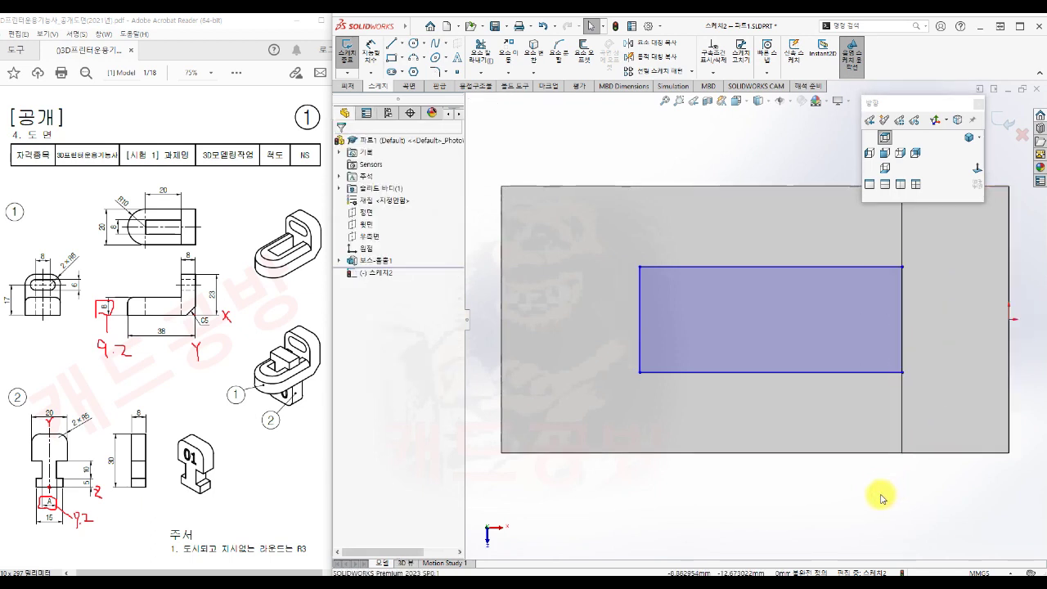
Dimension the distance between the rectangle's two horizontal edges as 8 mm
right_click(867, 507)
click(879, 496)
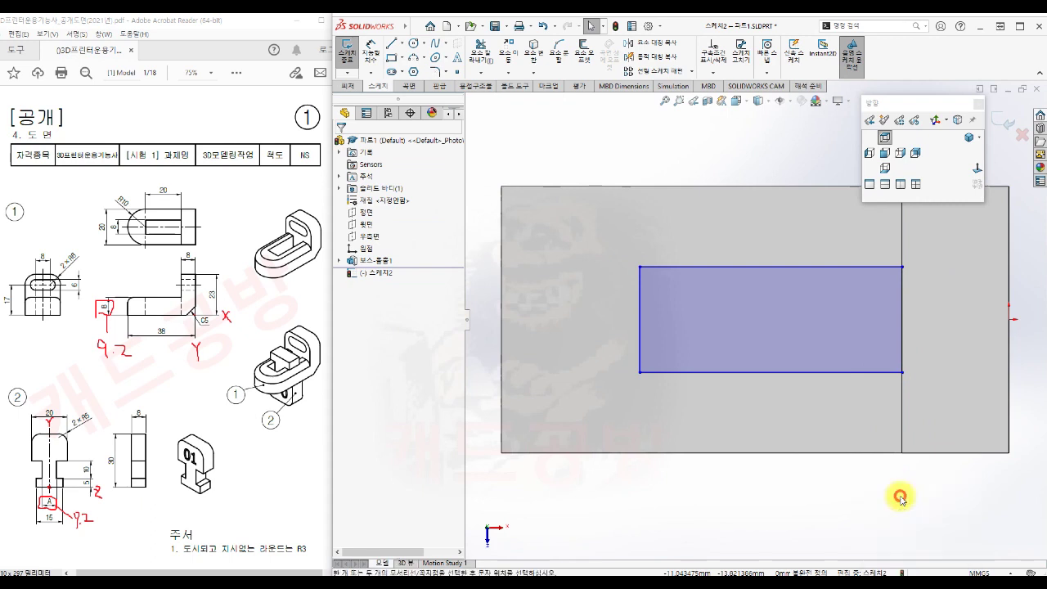
click(681, 267)
click(692, 372)
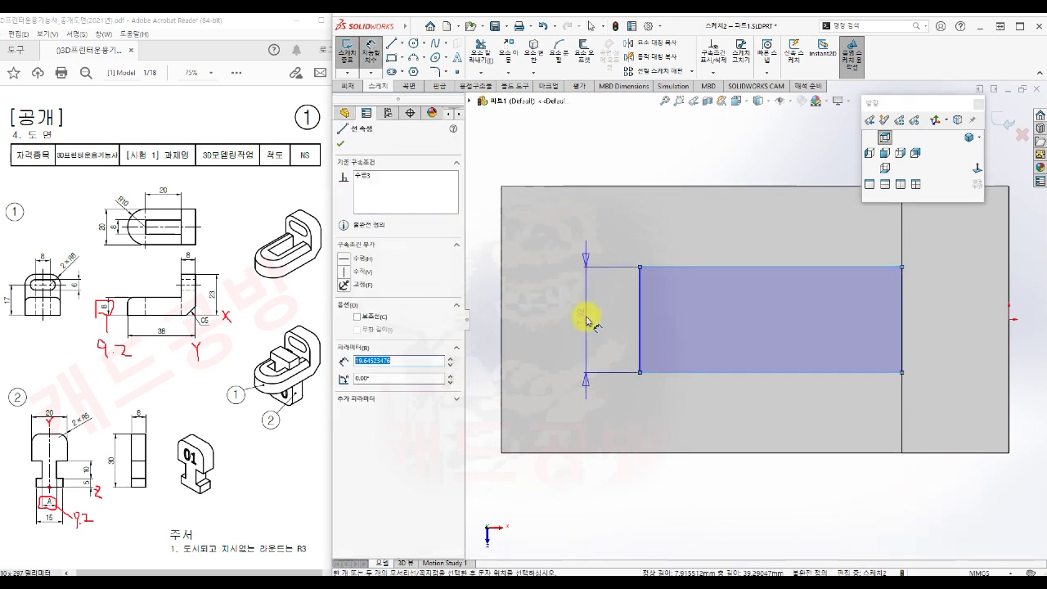
click(585, 322)
key(Return)
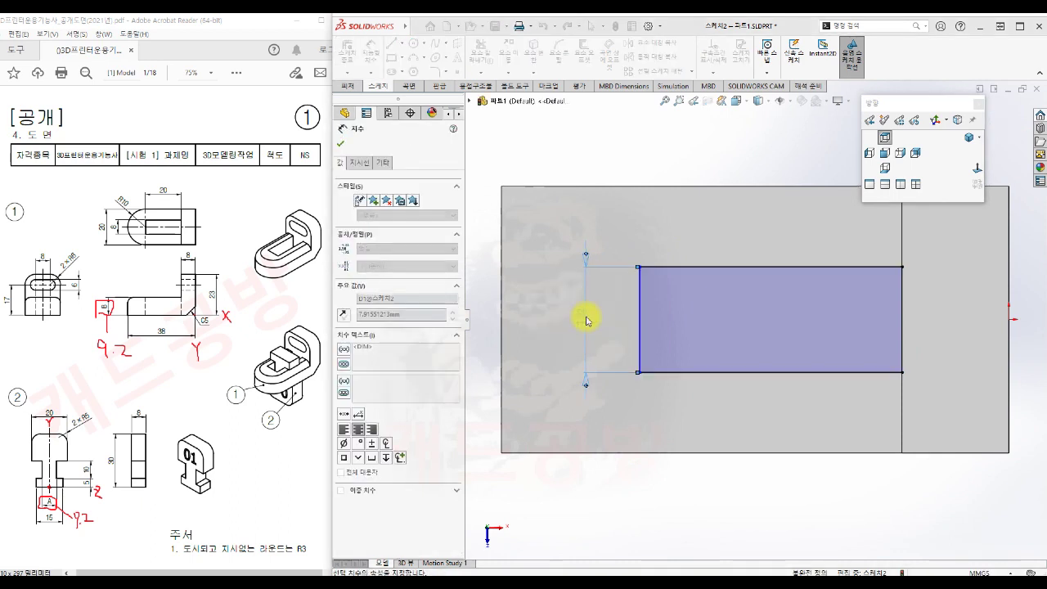
Dimension the distance between the rectangle's two vertical edges as 20 mm
click(654, 479)
click(640, 357)
click(899, 366)
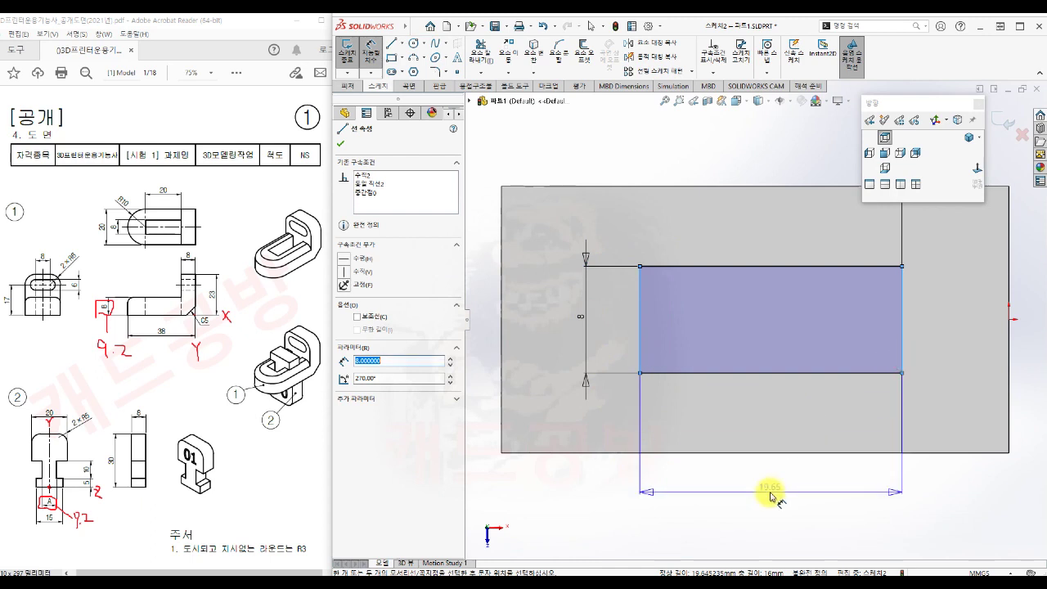
click(769, 495)
text(20)
key(Return)
click(940, 524)
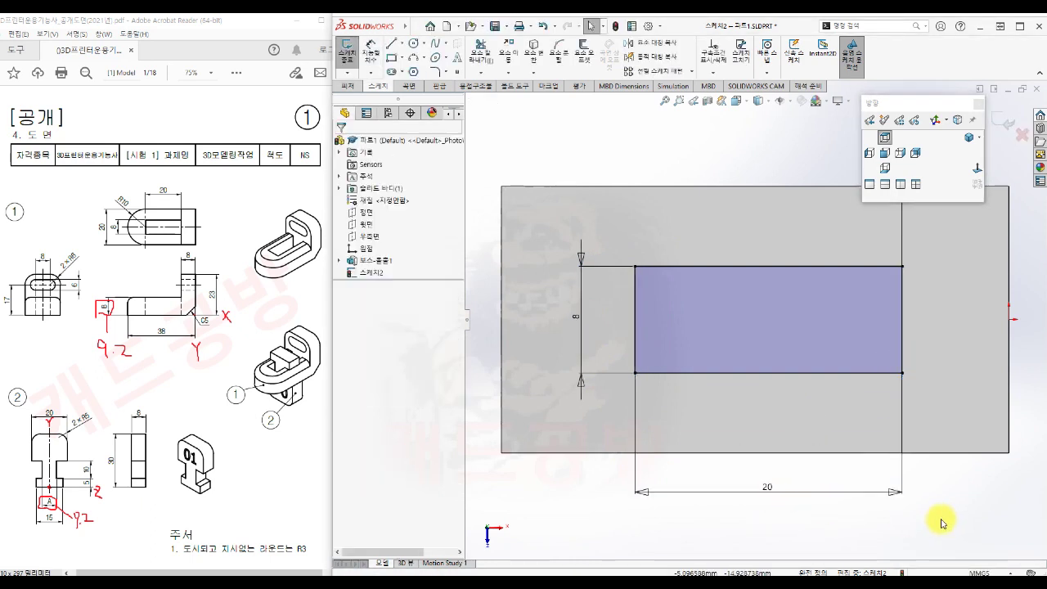
Exit the sketch and cut-extrude the 20 × 8 mm rectangle through the base with the Up To Next end condition (다음까지)
key(s)
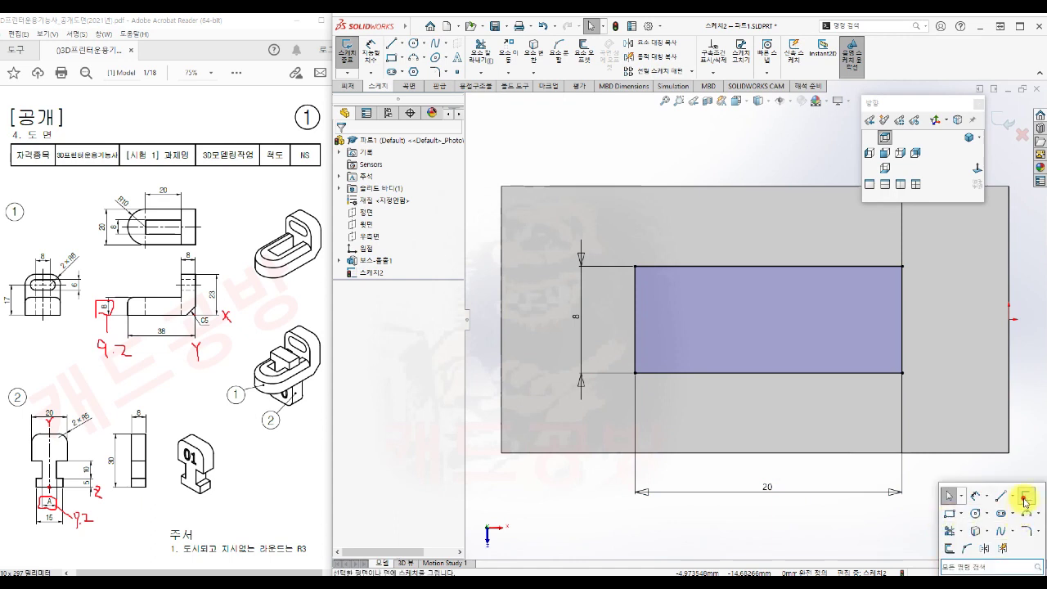
click(1024, 498)
click(910, 509)
key(s)
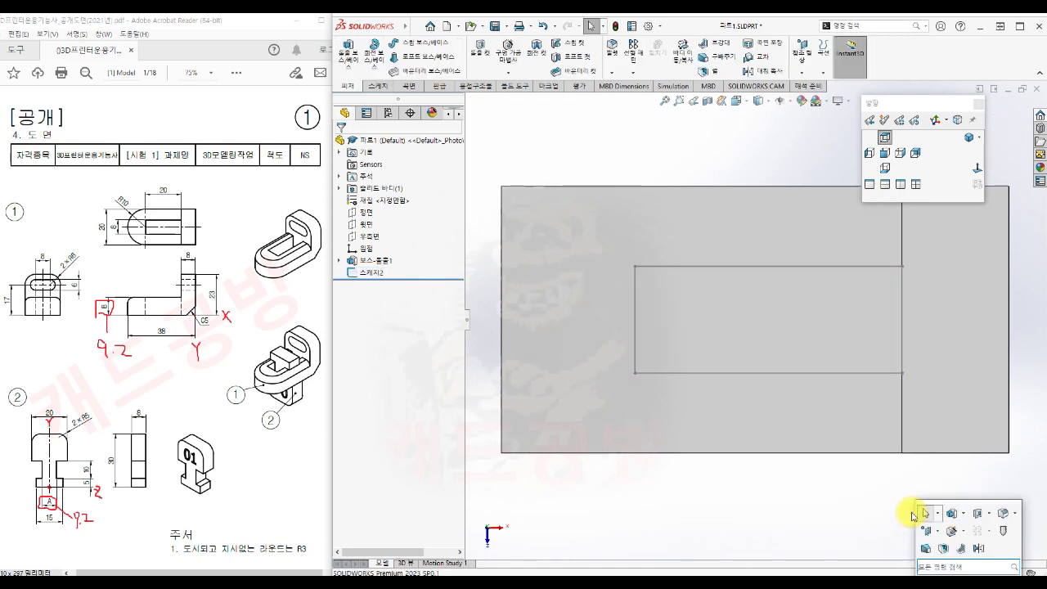
click(980, 514)
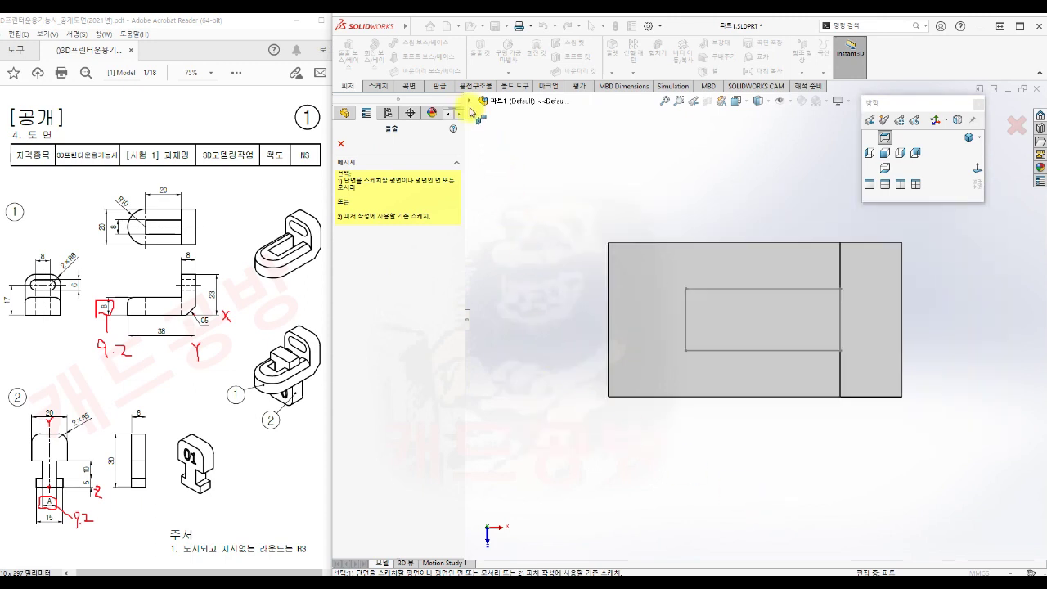
click(470, 108)
click(516, 234)
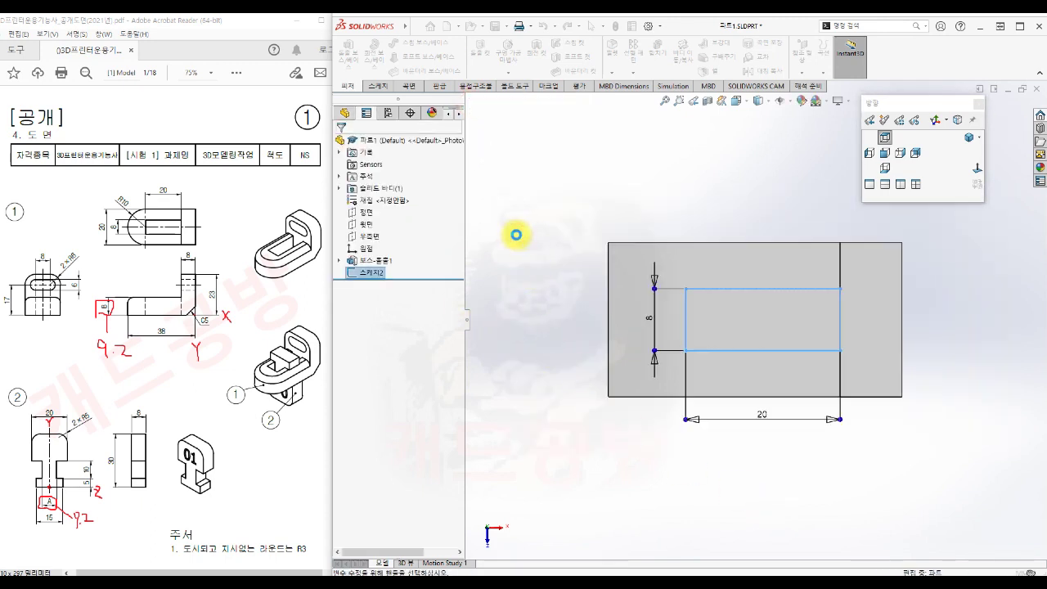
click(969, 139)
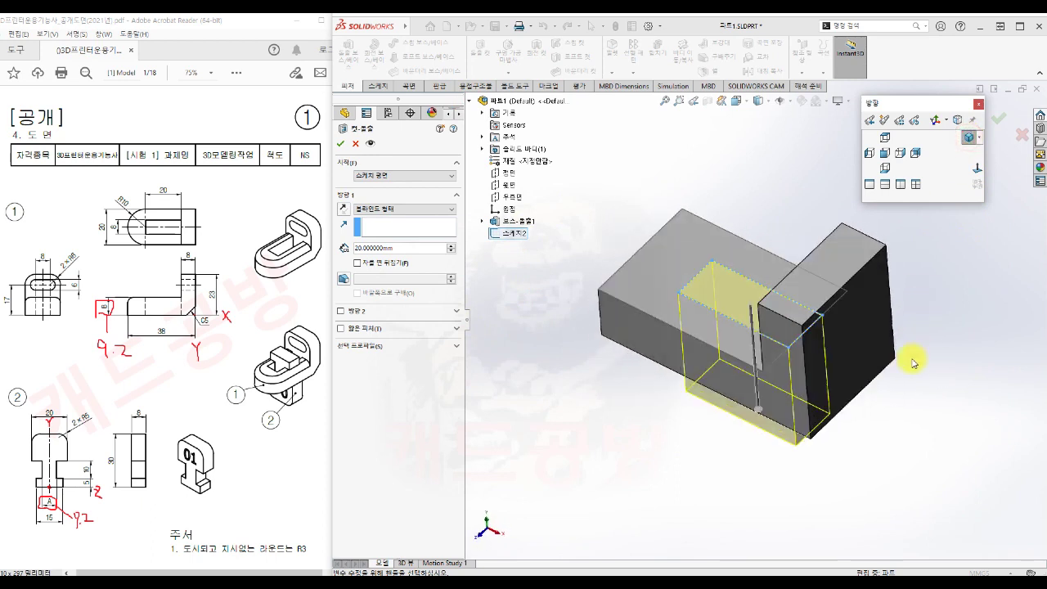
click(377, 210)
click(386, 234)
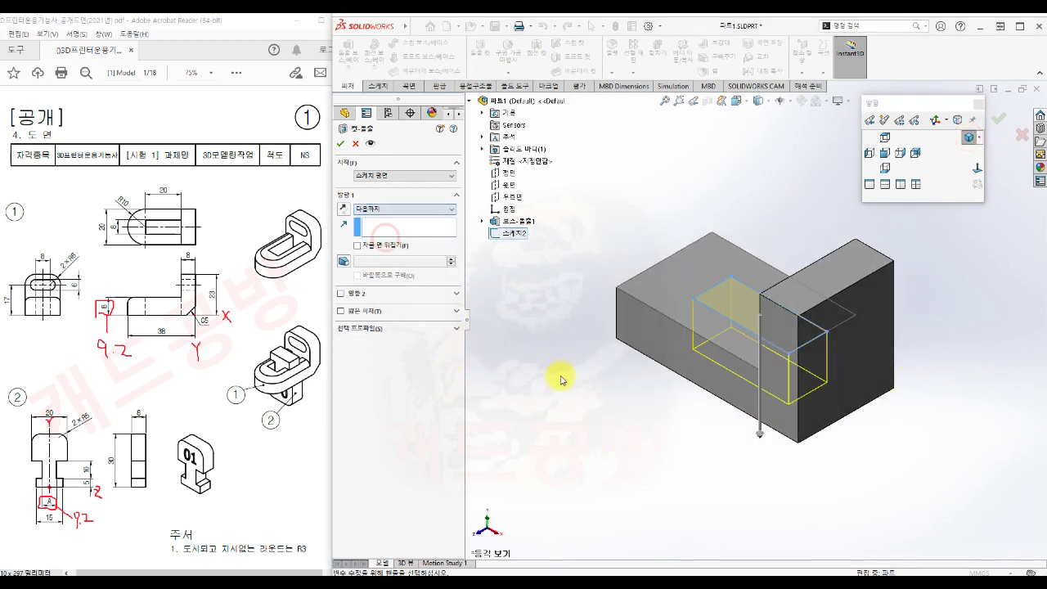
click(342, 146)
middle_drag(577, 416, 592, 475)
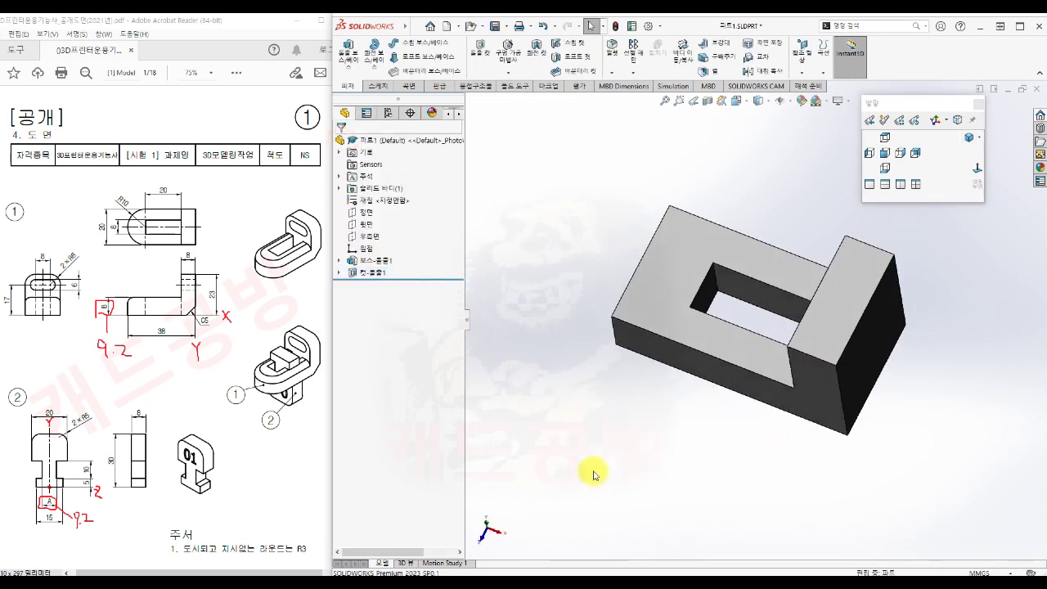
middle_drag(673, 472, 782, 381)
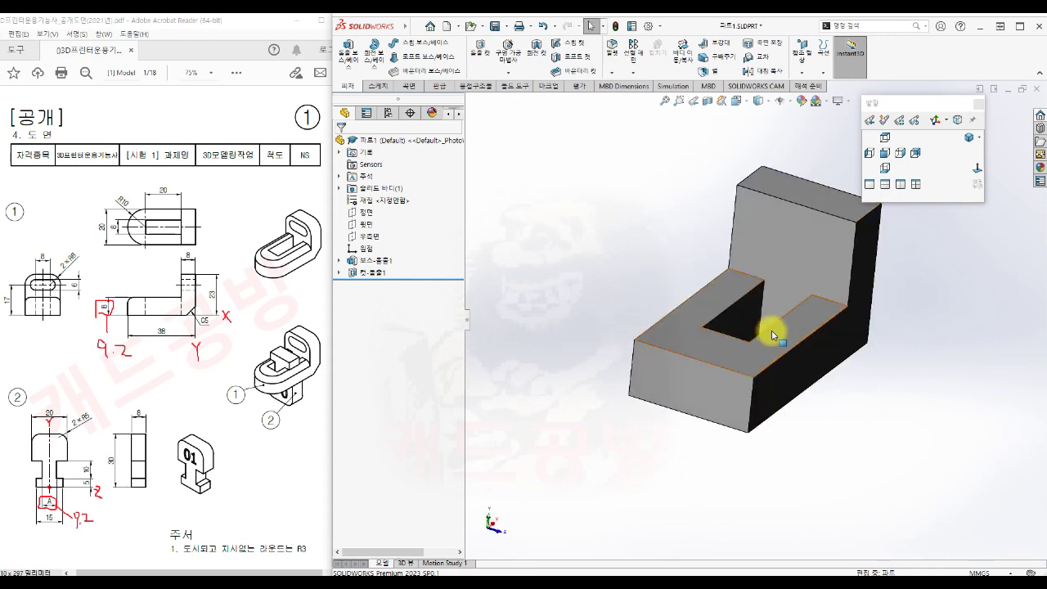
Sketch a horizontal straight slot on the upright wall's inner face, about 12 mm between centres and about 4.6 mm wide
click(781, 242)
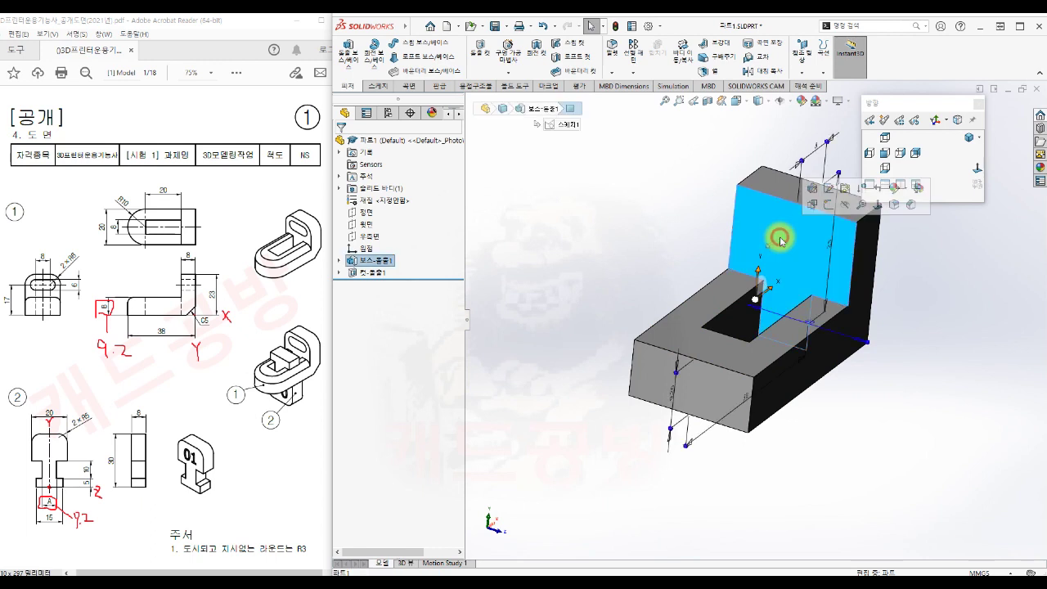
click(824, 205)
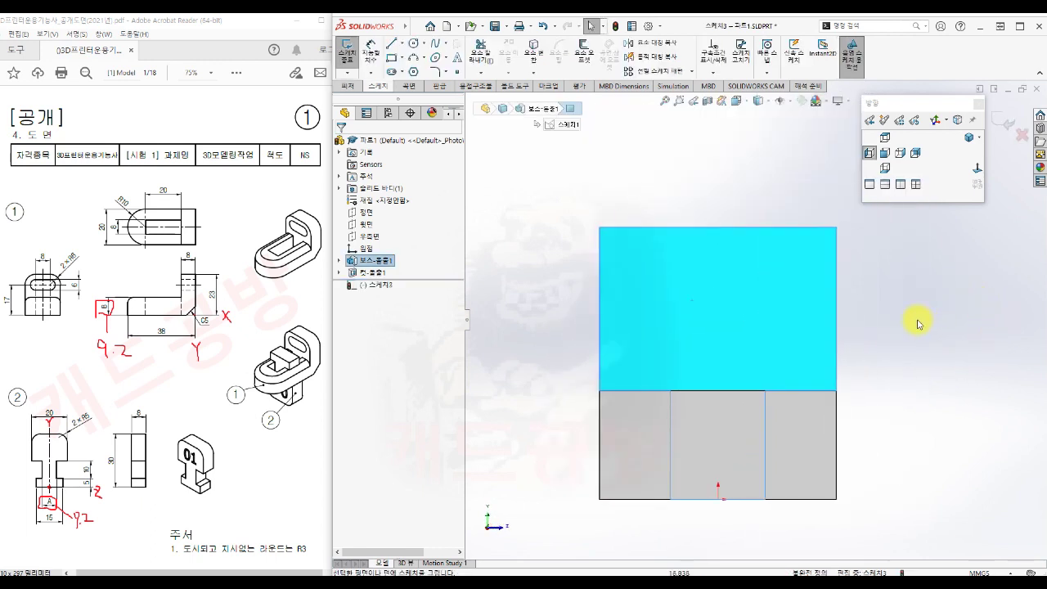
click(917, 321)
key(s)
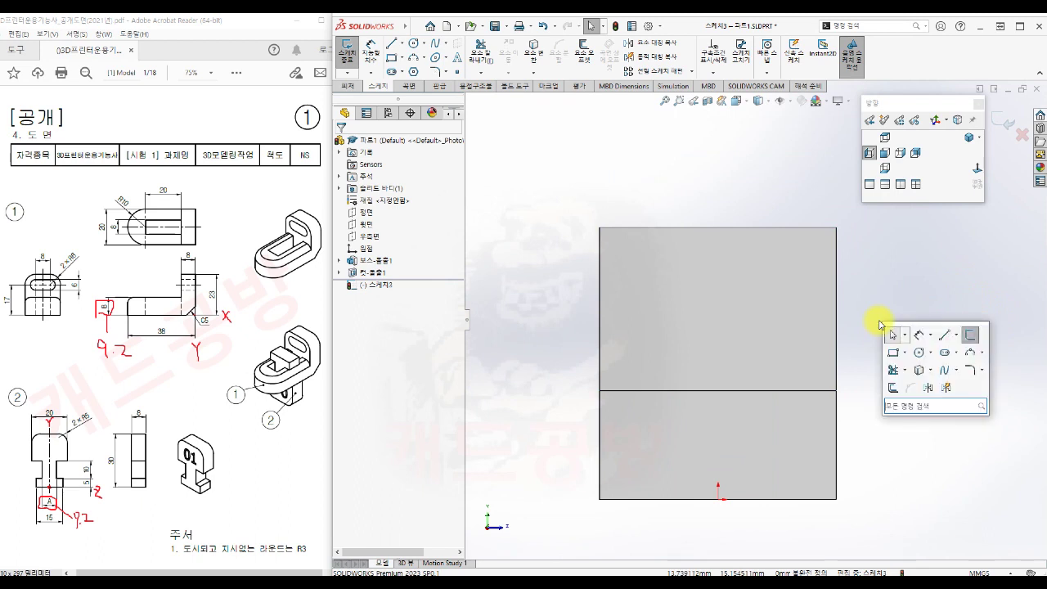
click(946, 353)
click(646, 310)
click(788, 310)
click(790, 332)
click(788, 336)
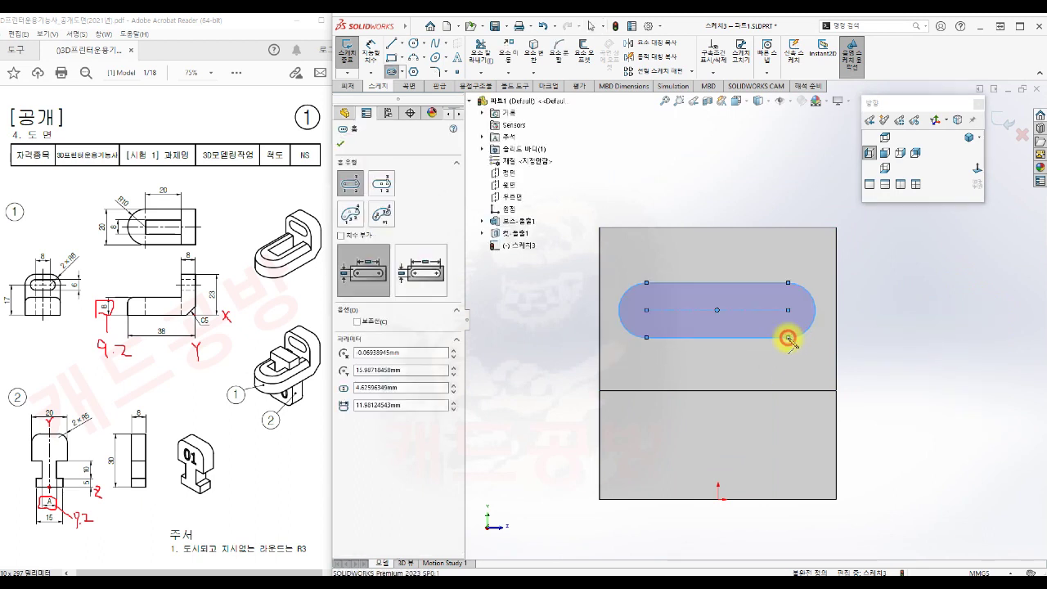
key(Escape)
Align the slot's centre point vertically with the origin
click(719, 308)
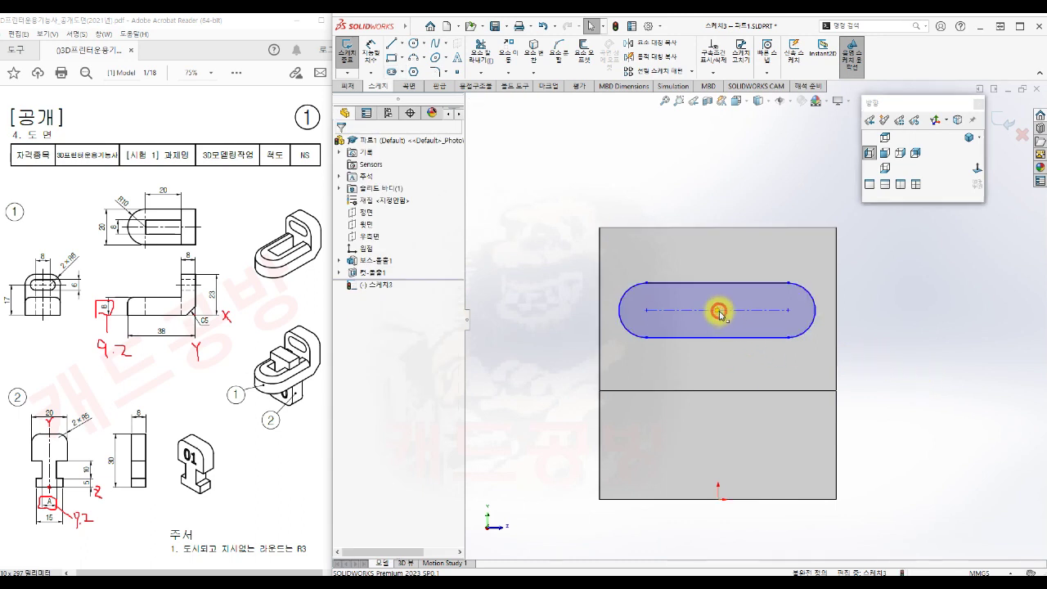
ctrl+click(719, 497)
click(767, 451)
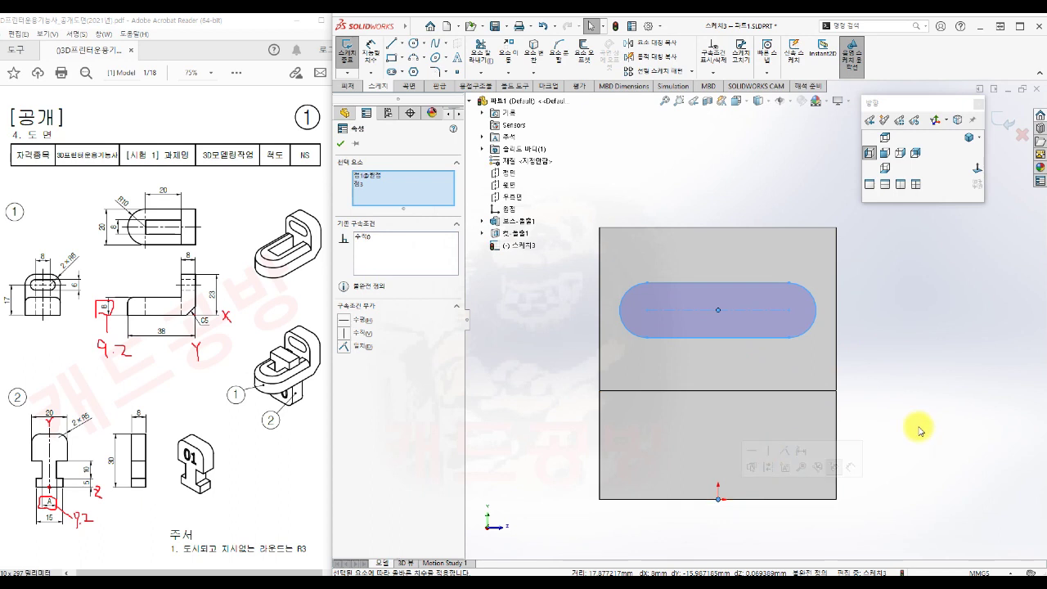
click(915, 432)
Dimension the height of the slot's centreline above the body's bottom edge as 17 mm
key(s)
click(953, 441)
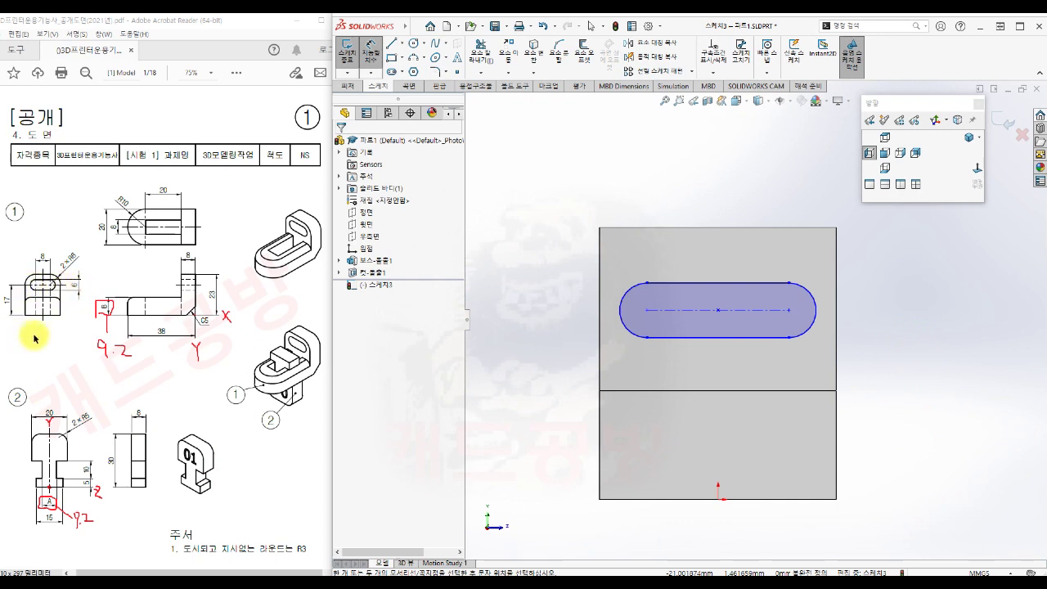
click(666, 311)
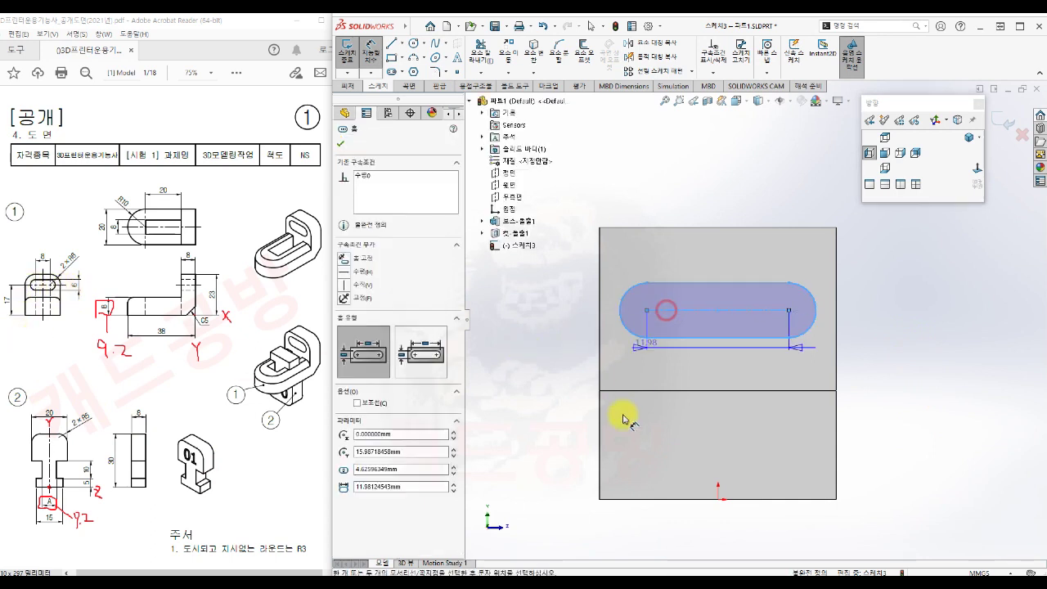
click(663, 498)
click(561, 409)
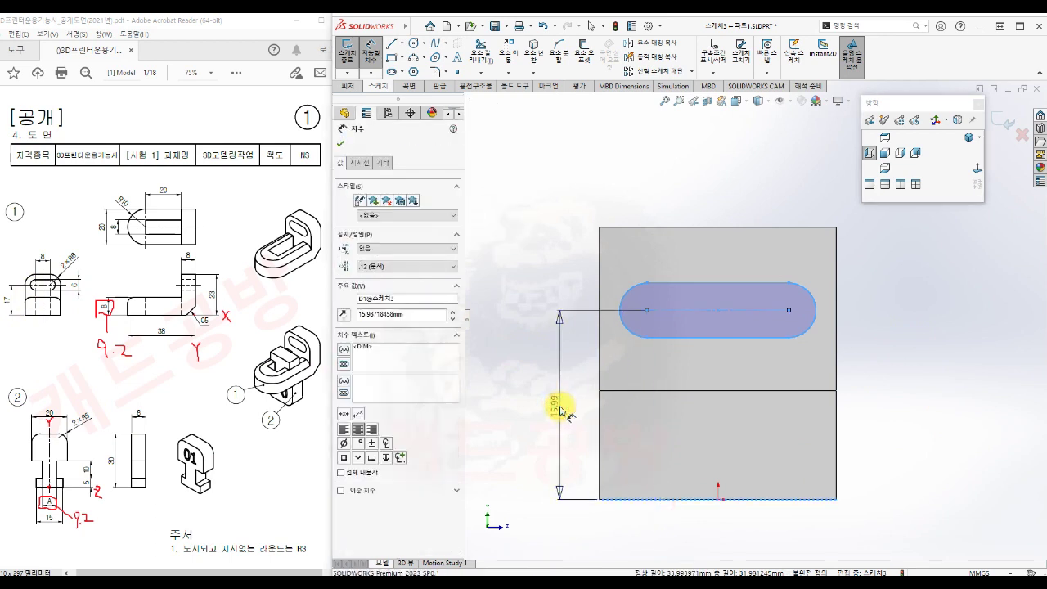
key(Return)
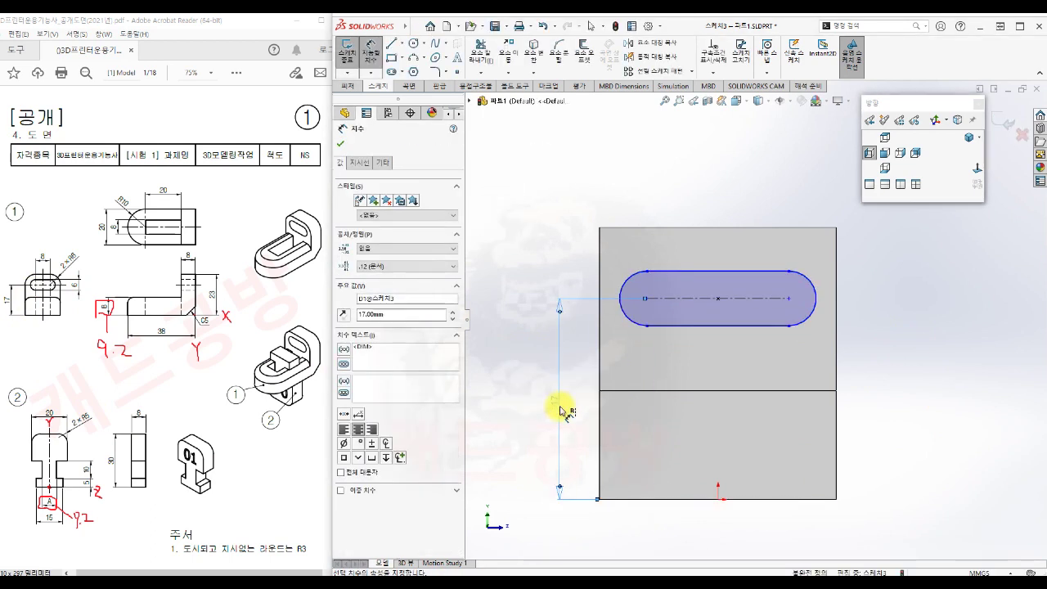
click(905, 388)
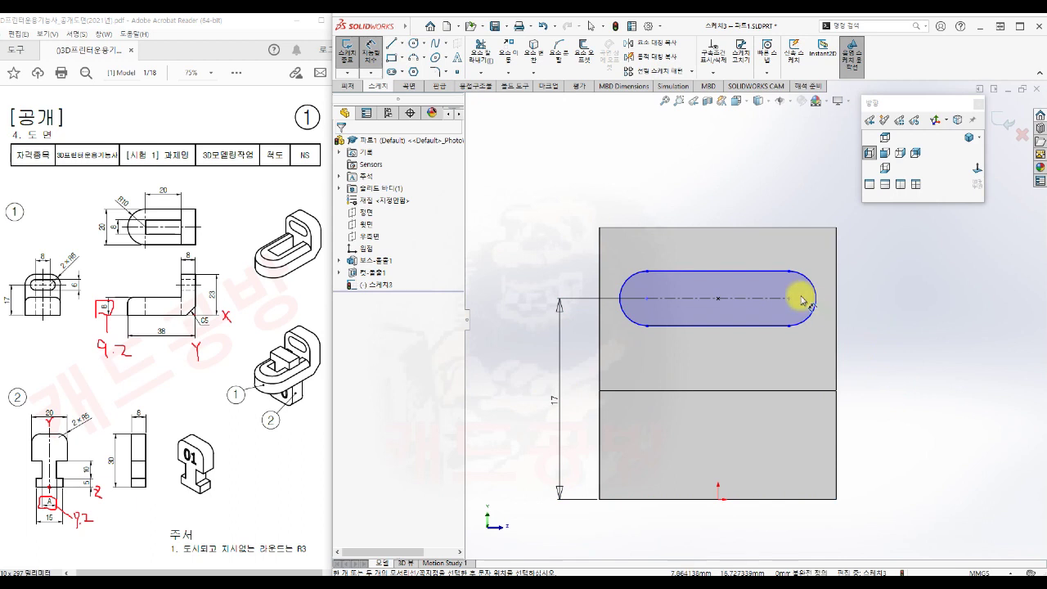
Dimension the distance between the slot's two straight edges as 6 mm
click(766, 271)
click(775, 328)
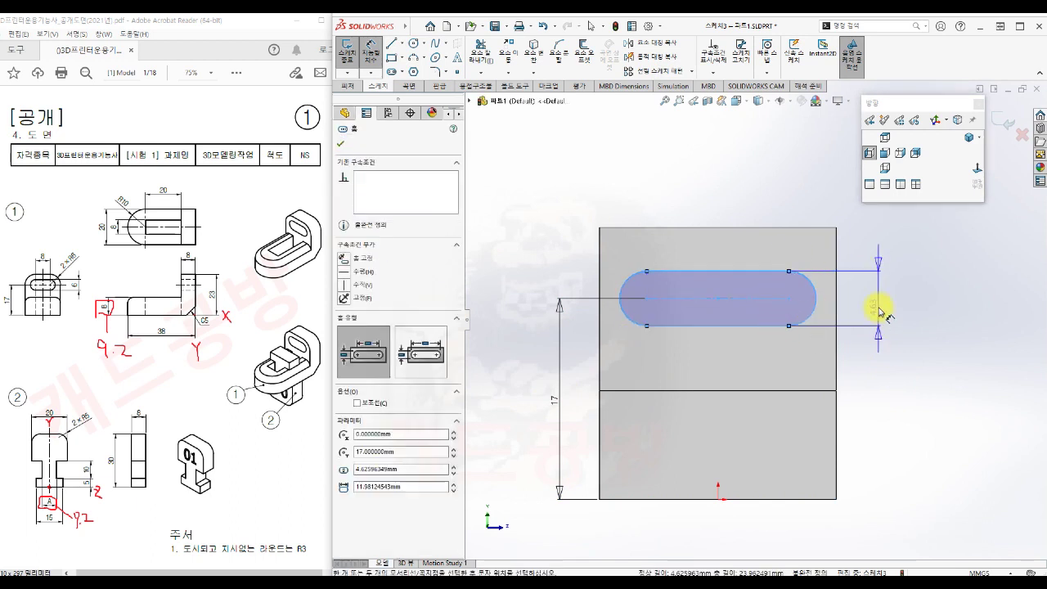
click(880, 309)
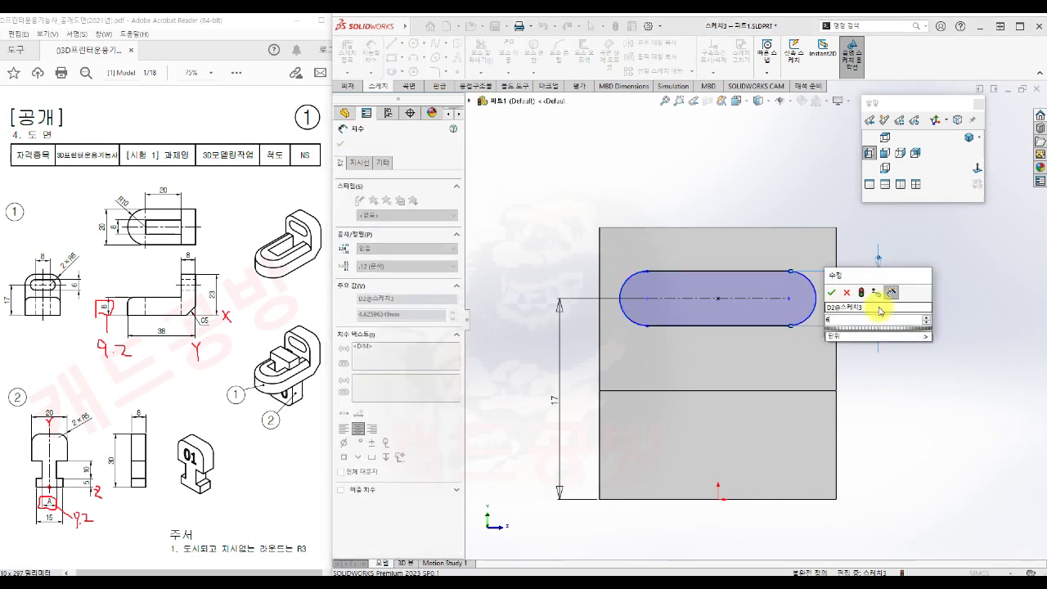
key(Return)
click(893, 406)
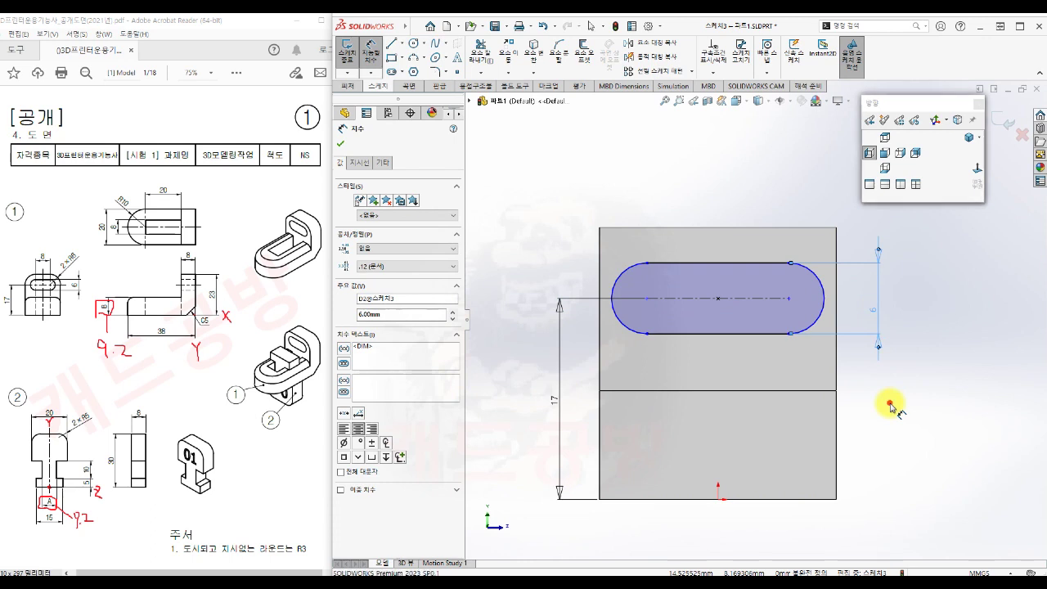
Dimension the distance between the slot's two arc centres as 8 mm
click(649, 304)
click(789, 299)
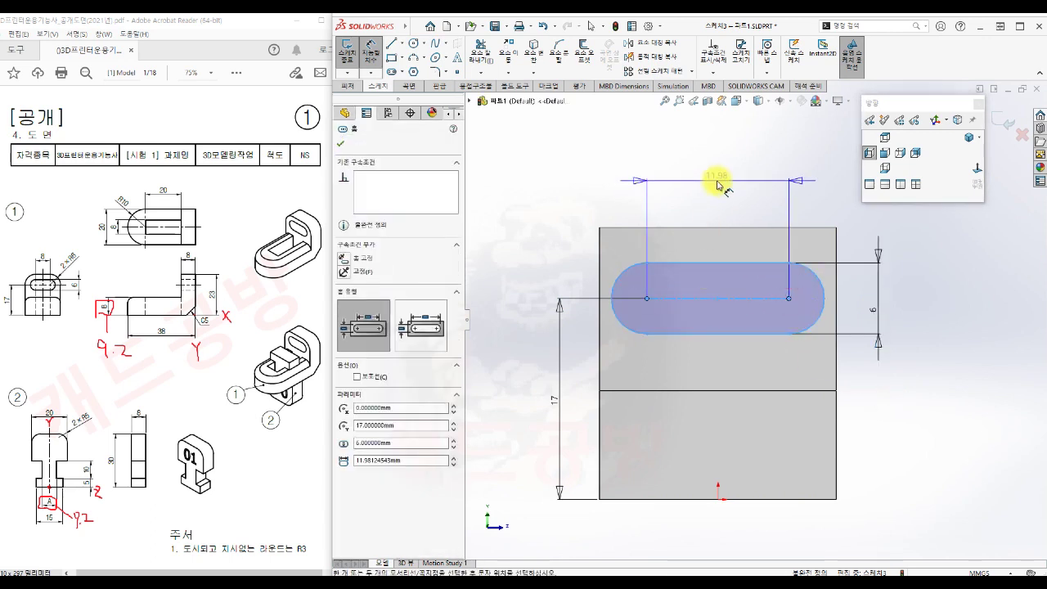
click(718, 184)
text(8)
key(Return)
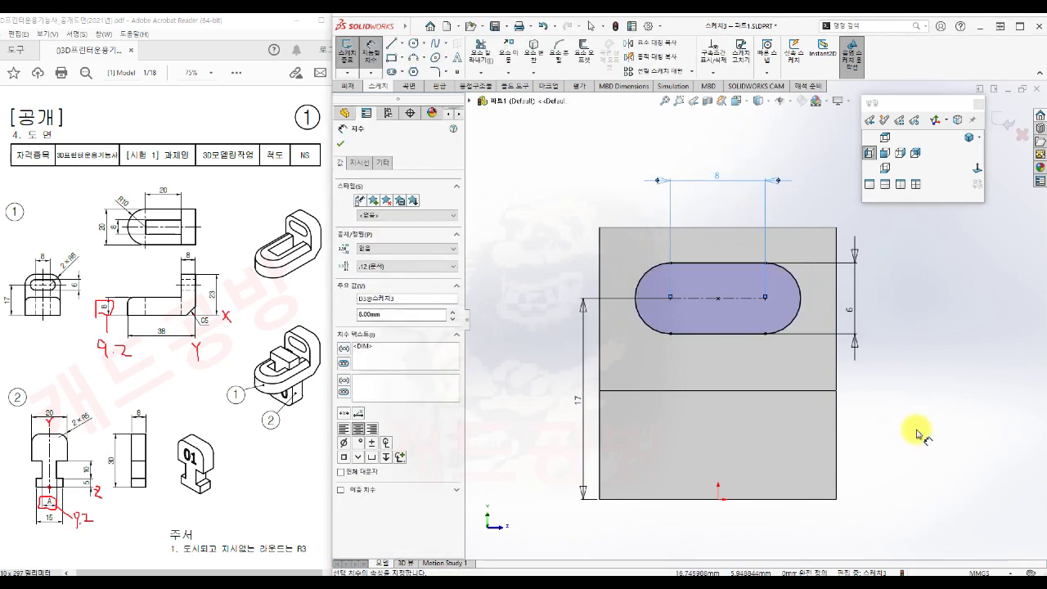
click(916, 433)
Exit the sketch and cut-extrude the slot through the upright wall with the Up To Next end condition (다음까지)
right_click(913, 426)
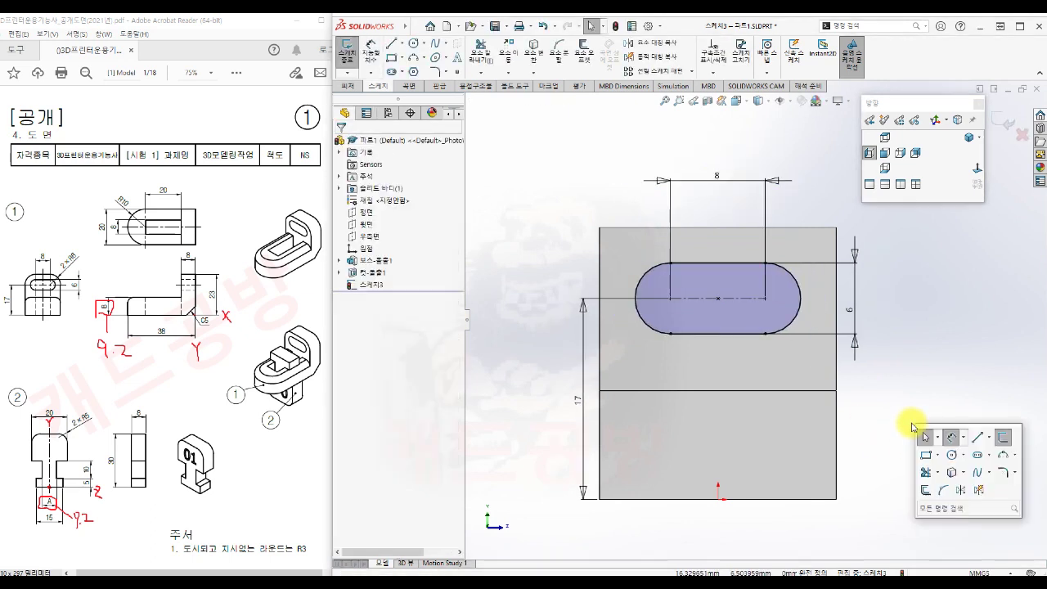
click(1001, 441)
key(s)
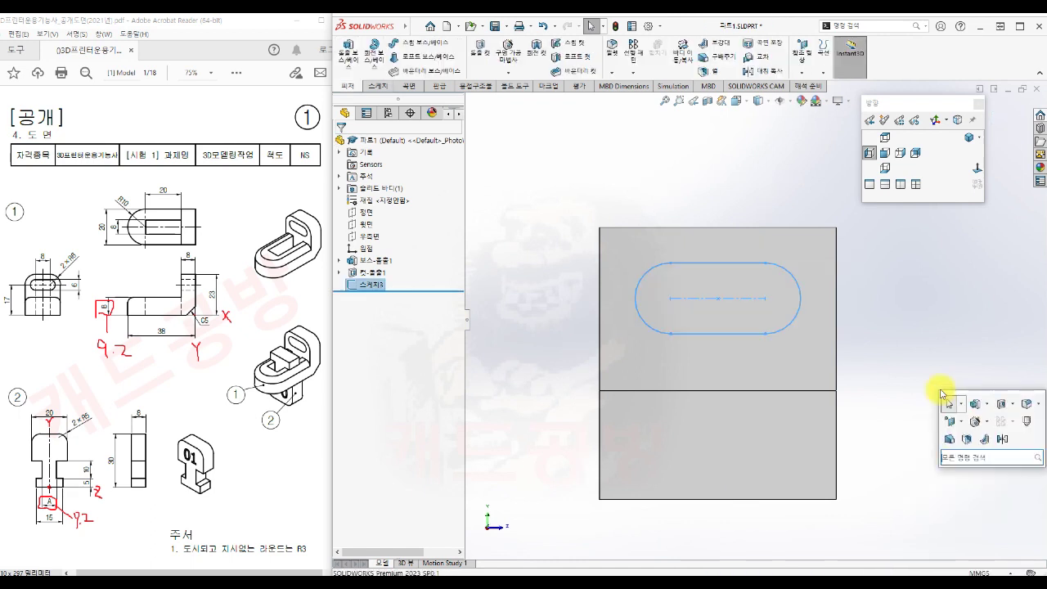
click(1004, 403)
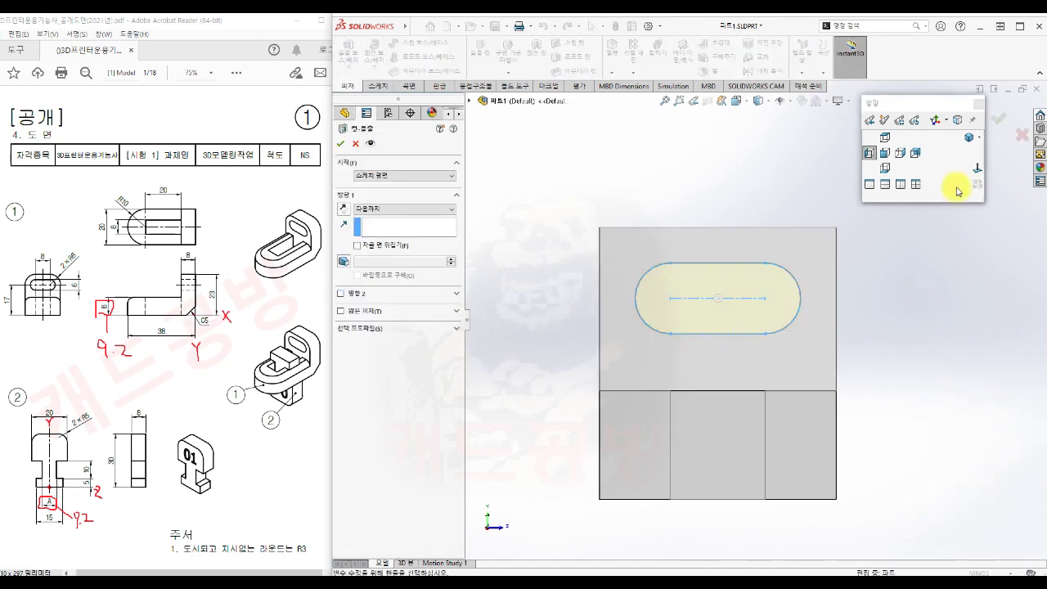
click(970, 139)
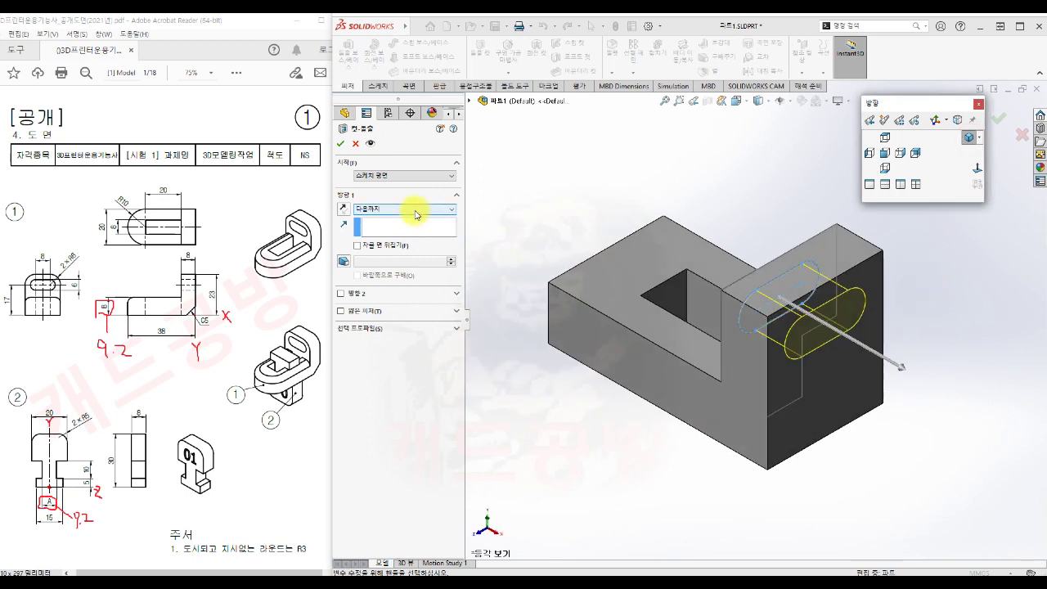
click(342, 146)
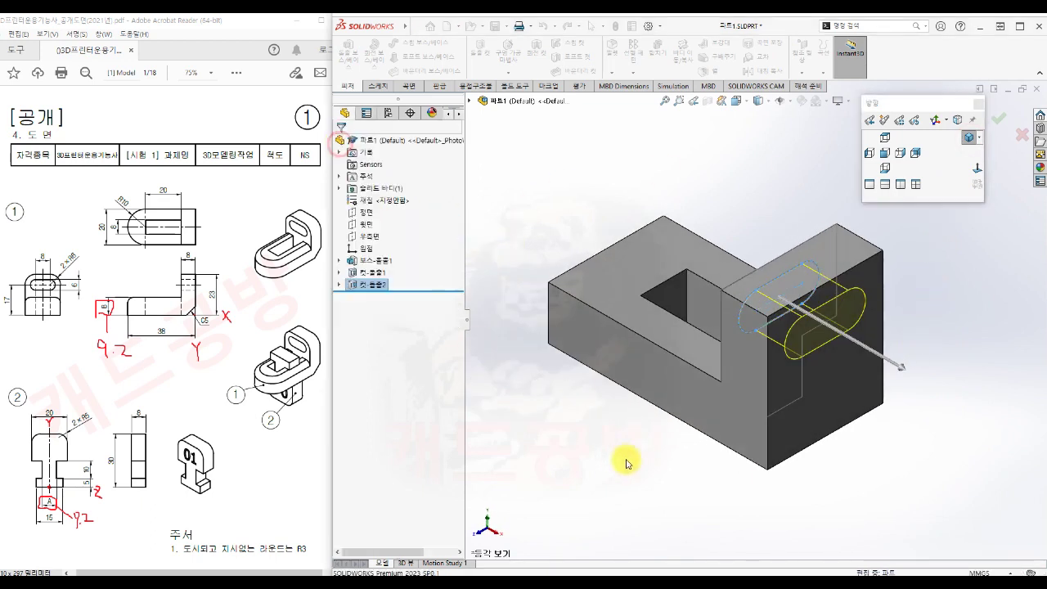
middle_drag(645, 499, 773, 456)
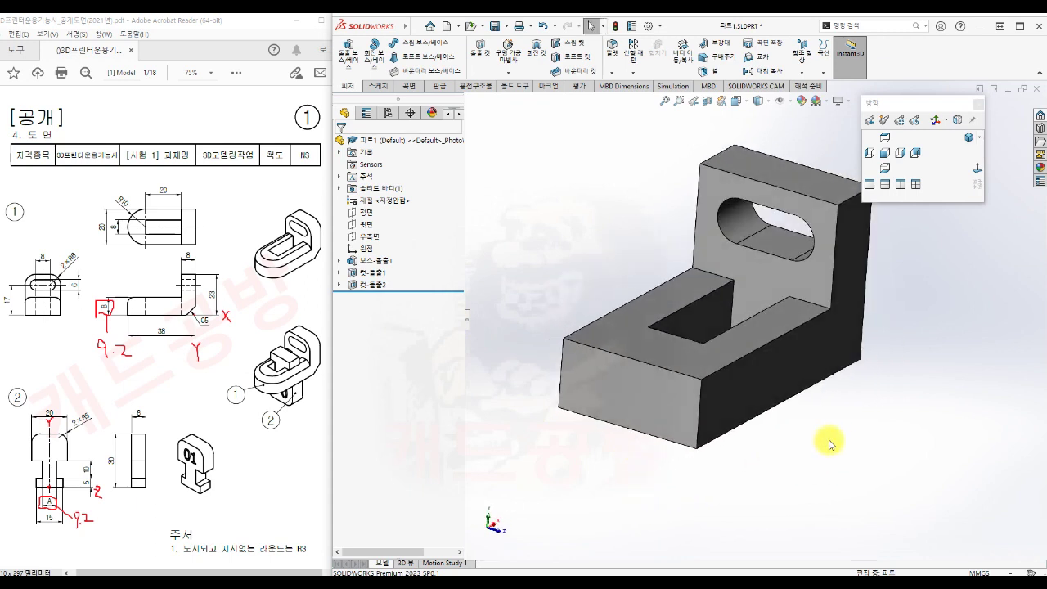
Chamfer the bottom outer edge below the upright wall with a symmetric offset-face chamfer of 5 mm
scroll(889, 260, up, 1)
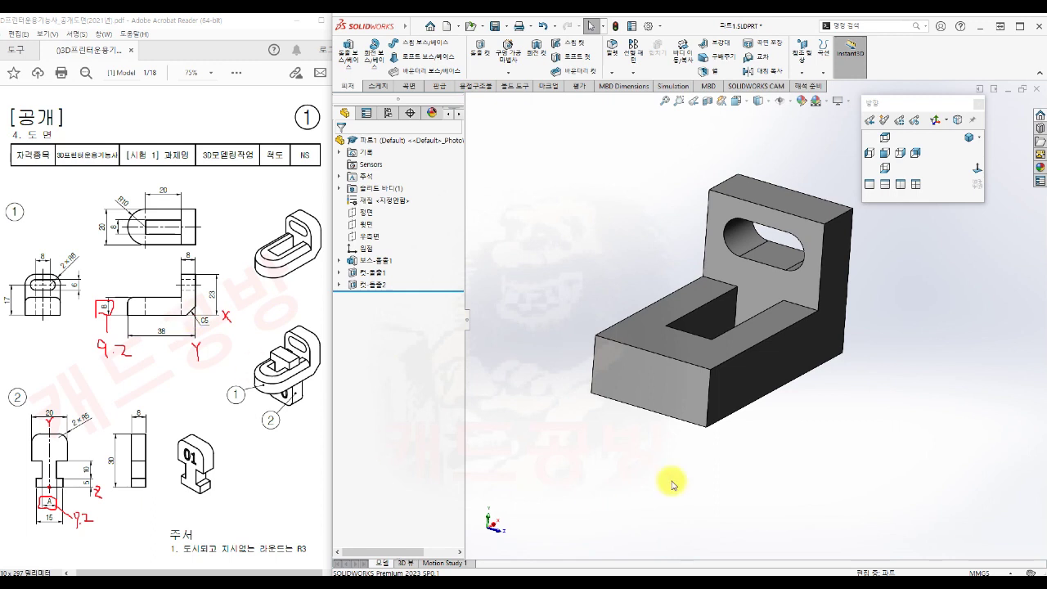
key(s)
click(618, 465)
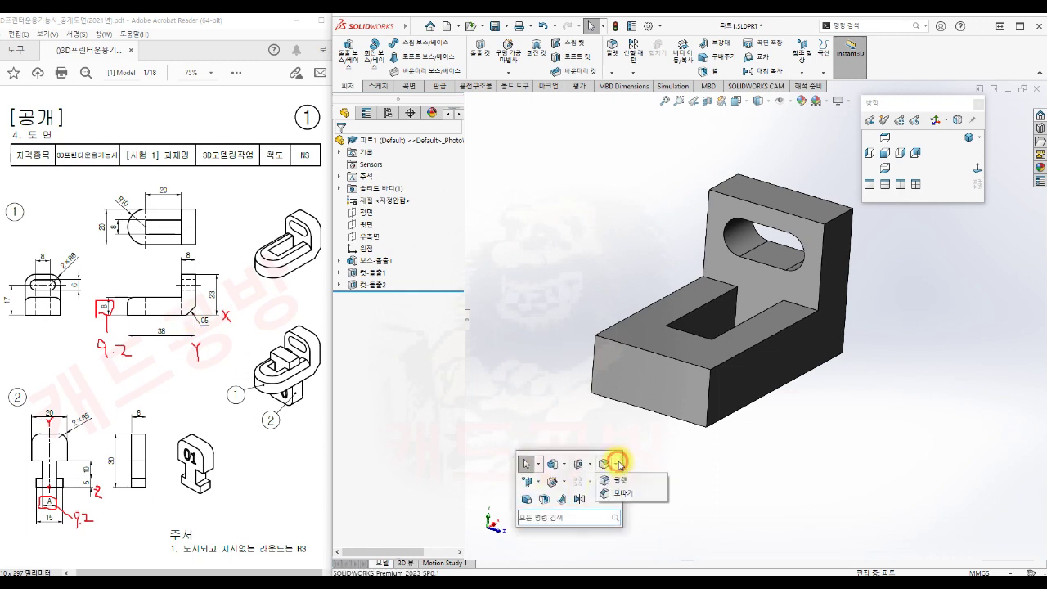
click(631, 491)
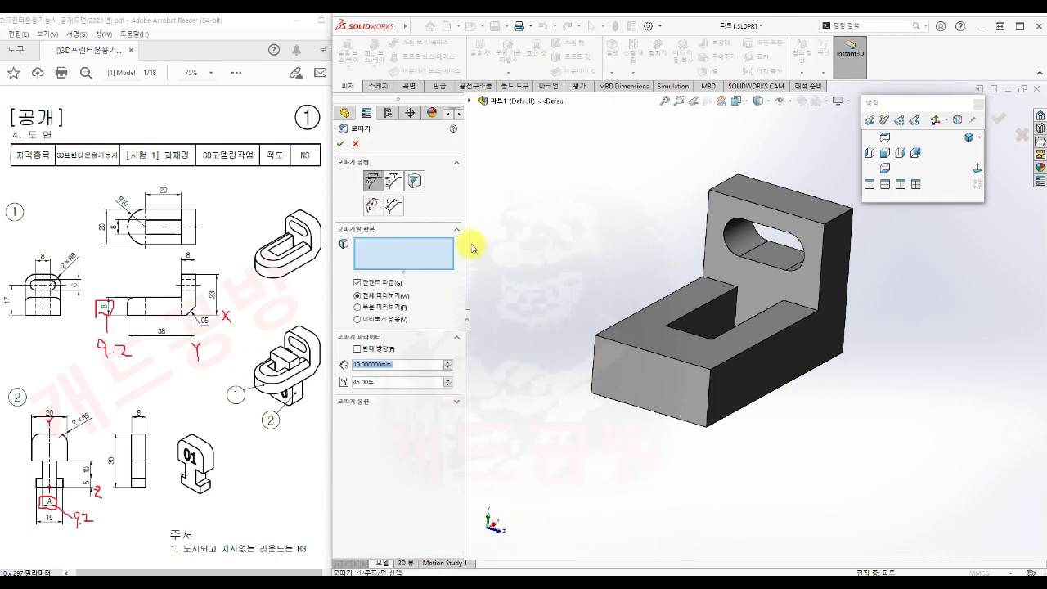
click(394, 183)
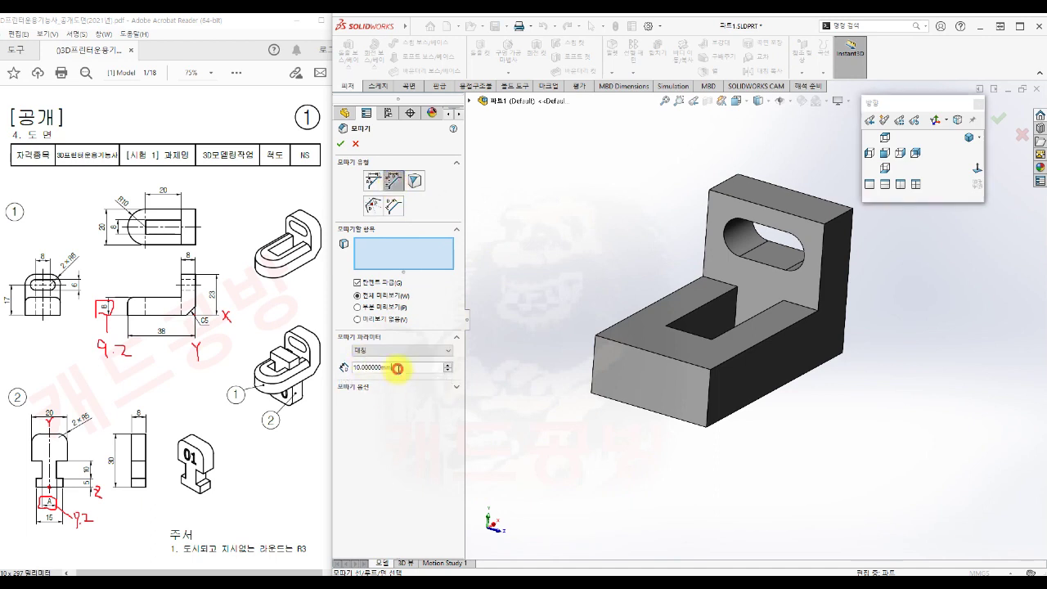
text(5)
key(Return)
middle_drag(813, 491, 666, 385)
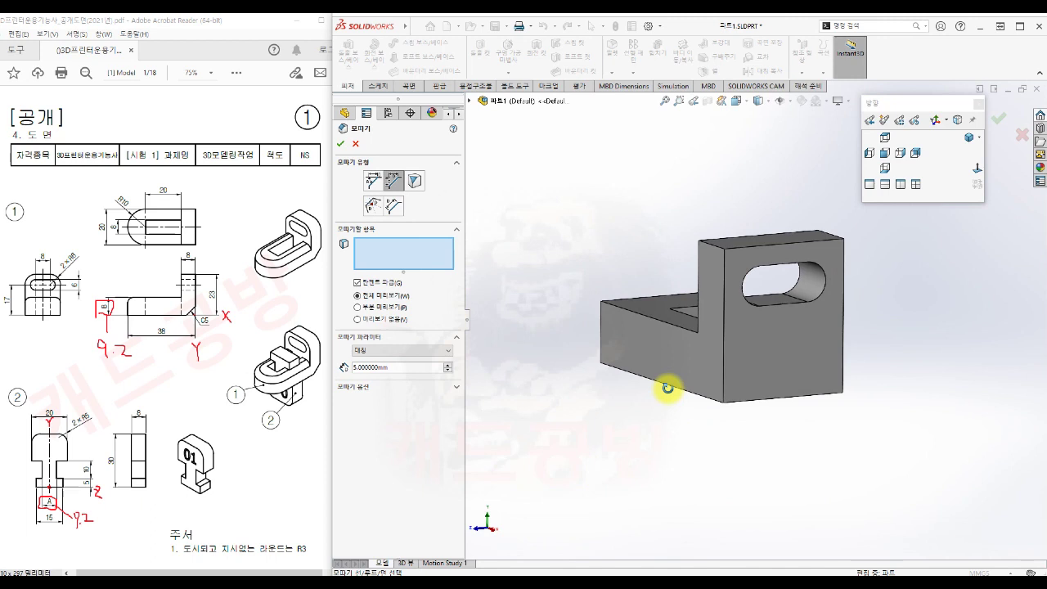
click(769, 404)
middle_drag(631, 486, 696, 478)
click(340, 144)
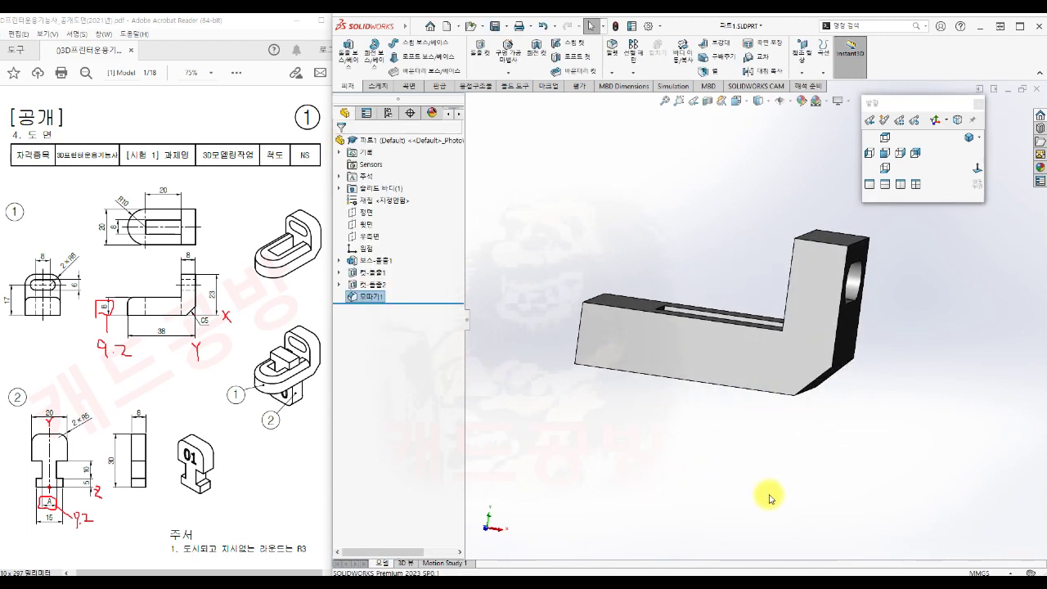
Round the base's free end with a full round fillet, using its end face as centre and the body's two long side faces as sides
middle_drag(725, 473, 793, 445)
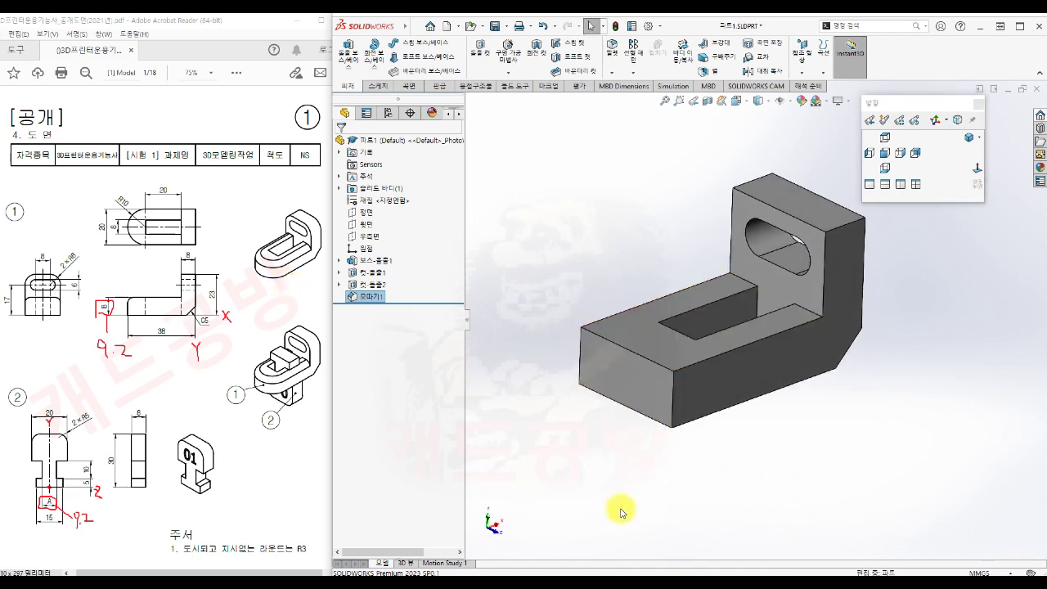
key(s)
click(712, 514)
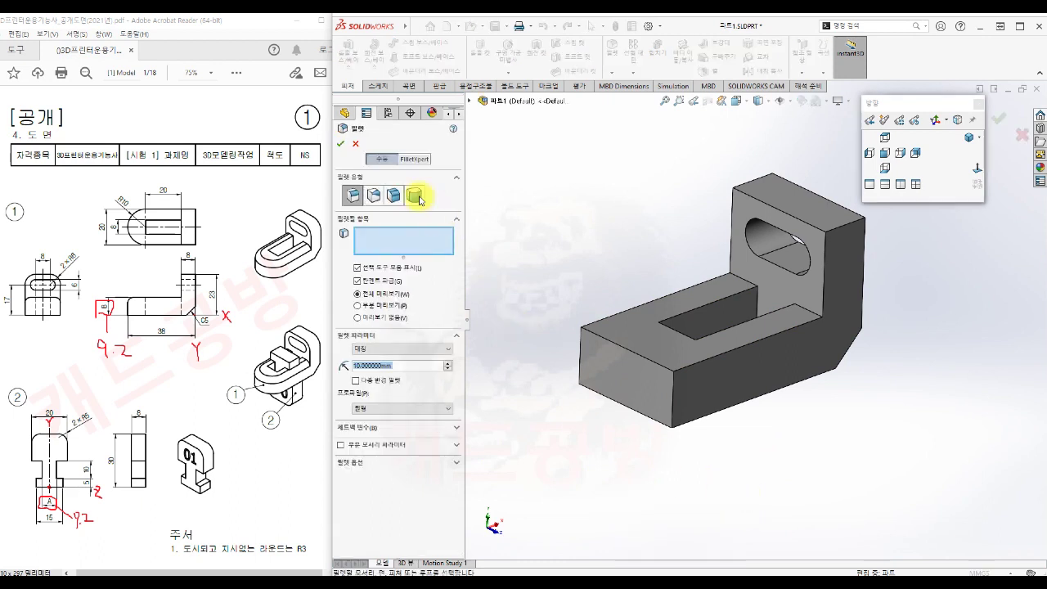
click(415, 194)
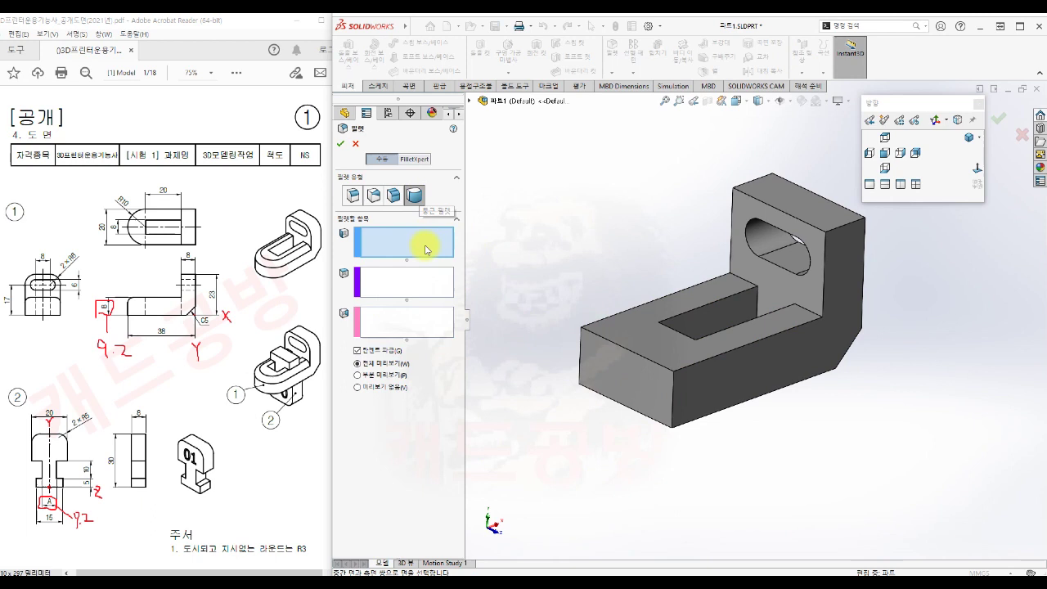
click(747, 372)
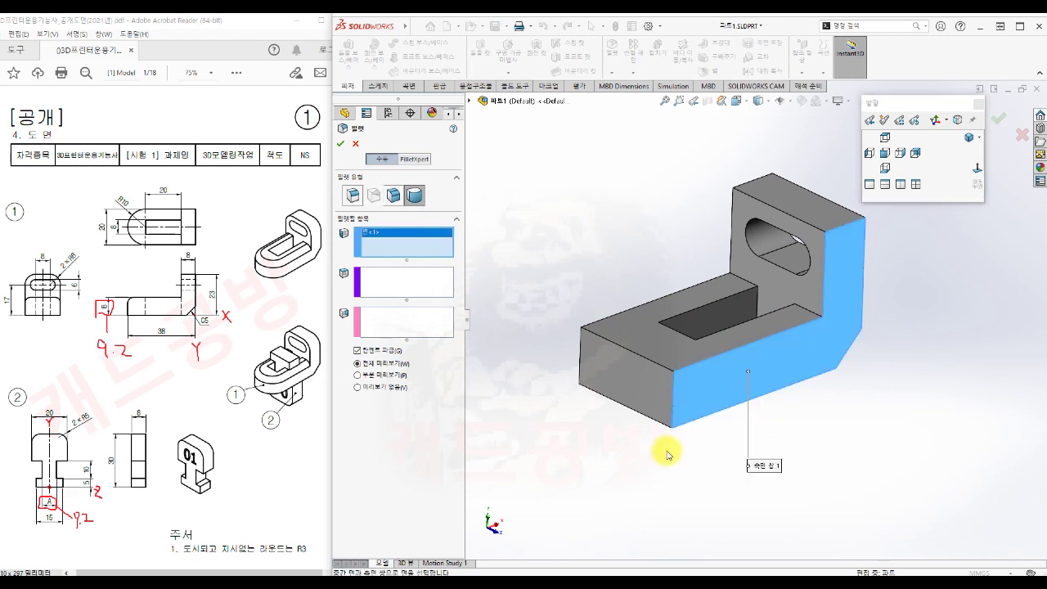
click(409, 276)
click(629, 386)
middle_drag(570, 473, 673, 470)
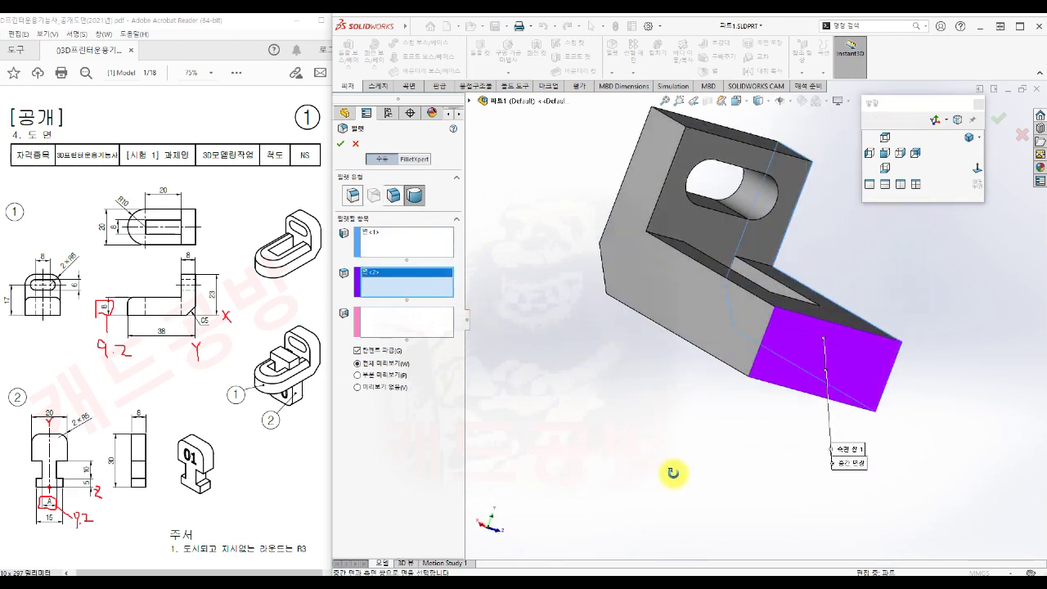
click(390, 327)
click(741, 317)
mouse_move(865, 492)
middle_down()
mouse_move(870, 472)
mouse_move(845, 491)
middle_up()
click(342, 146)
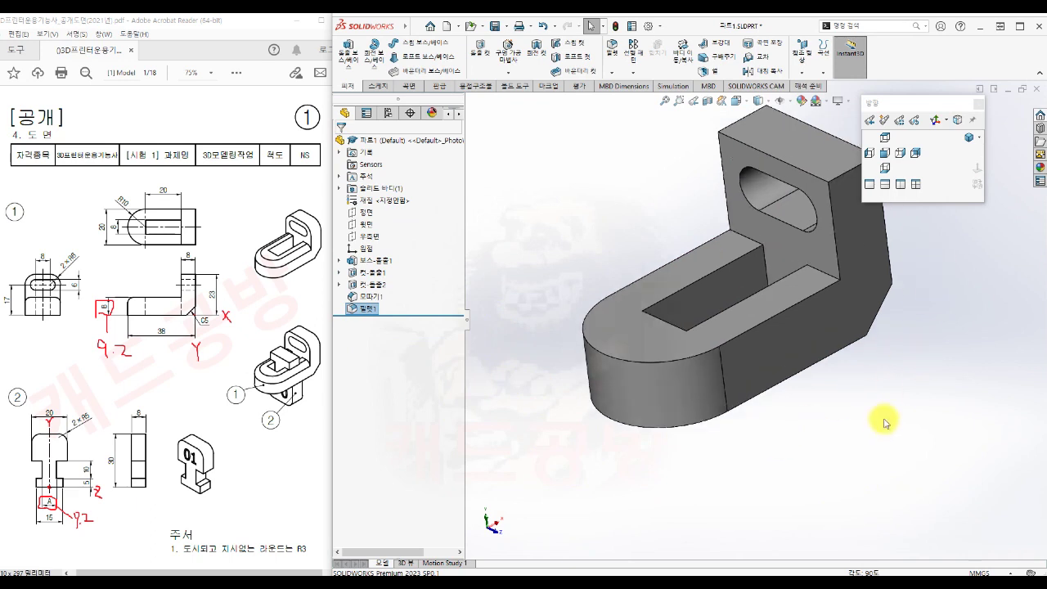
ctrl+middle_drag(884, 444, 787, 448)
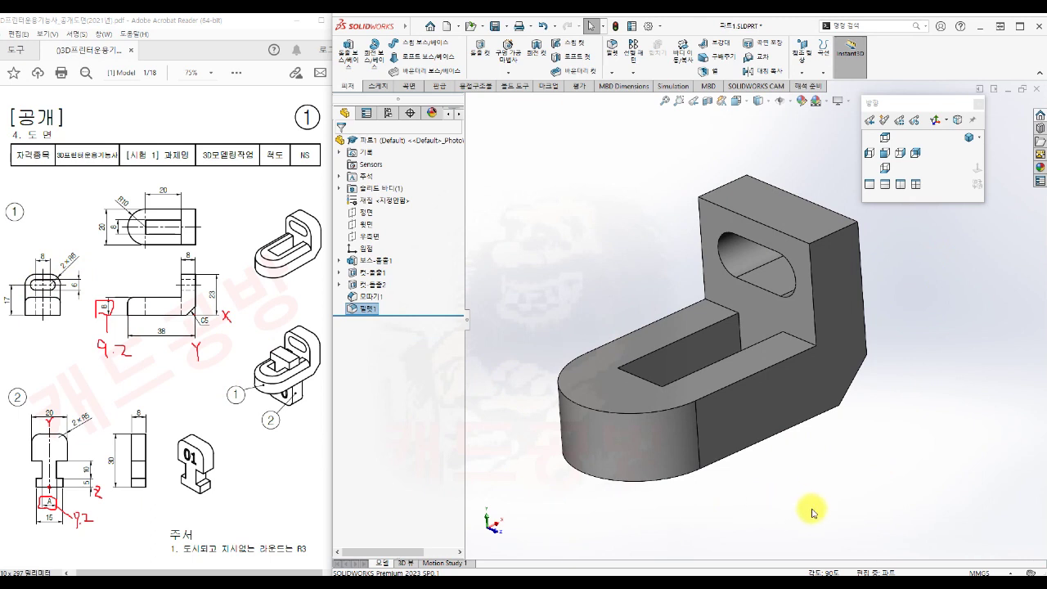
Apply a constant-size 6 mm fillet to the two upper side edges of the upright wall
key(s)
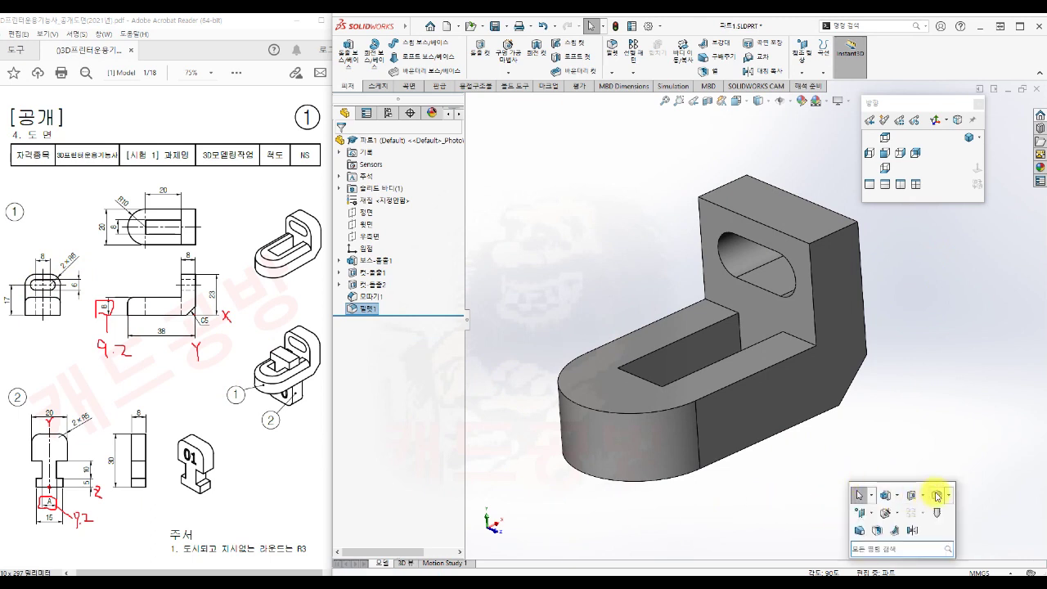
click(937, 495)
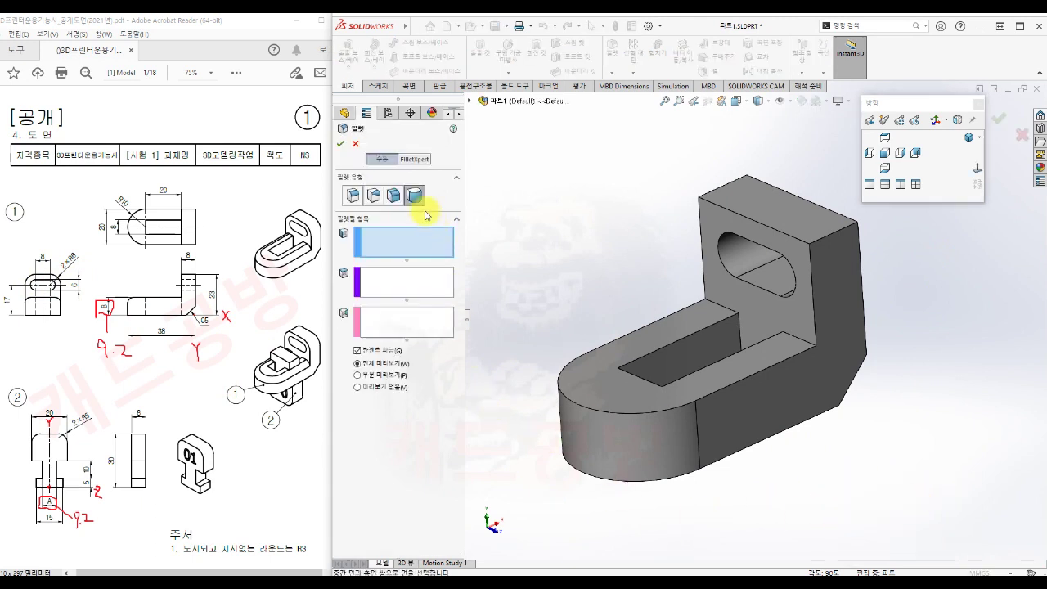
click(353, 196)
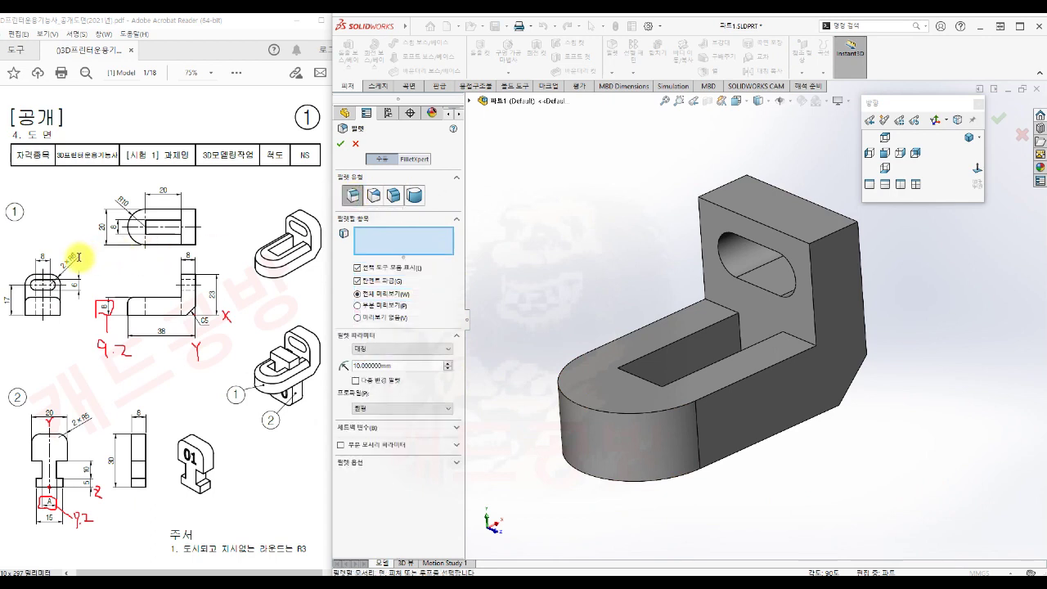
drag(401, 365, 337, 368)
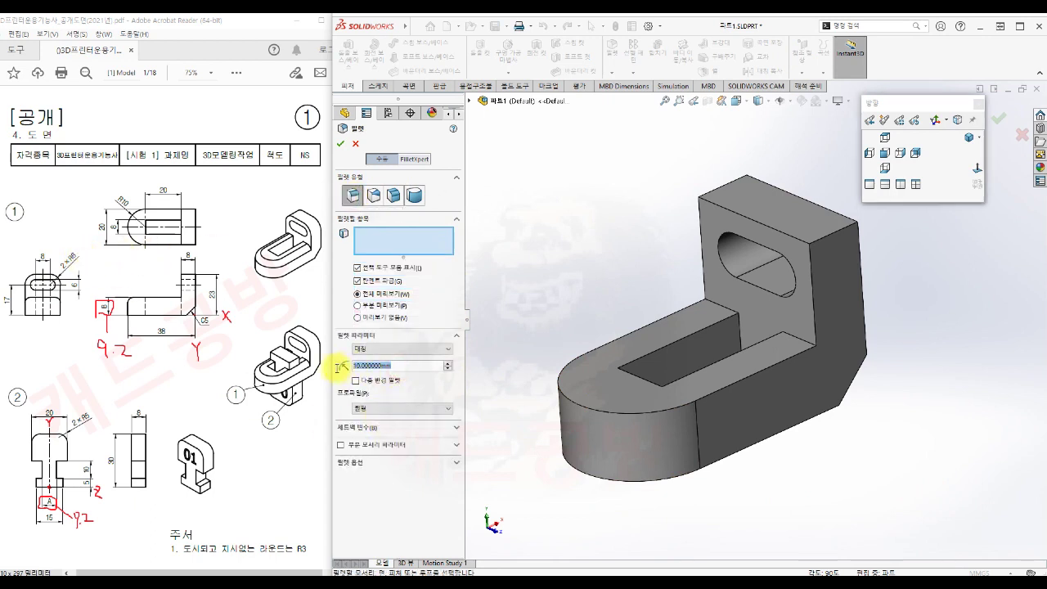
text(6)
key(Return)
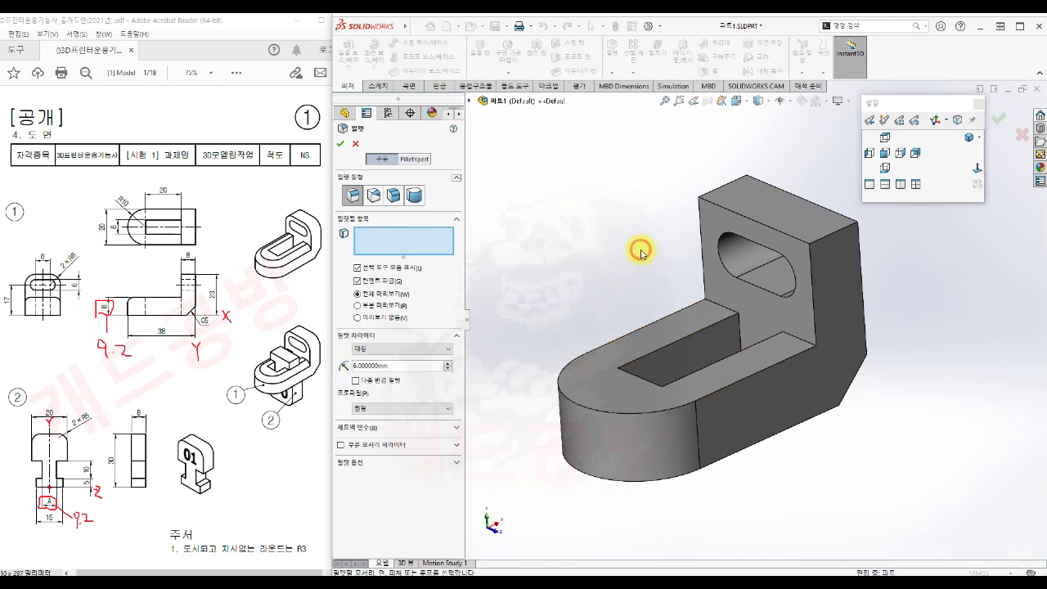
click(723, 188)
click(823, 245)
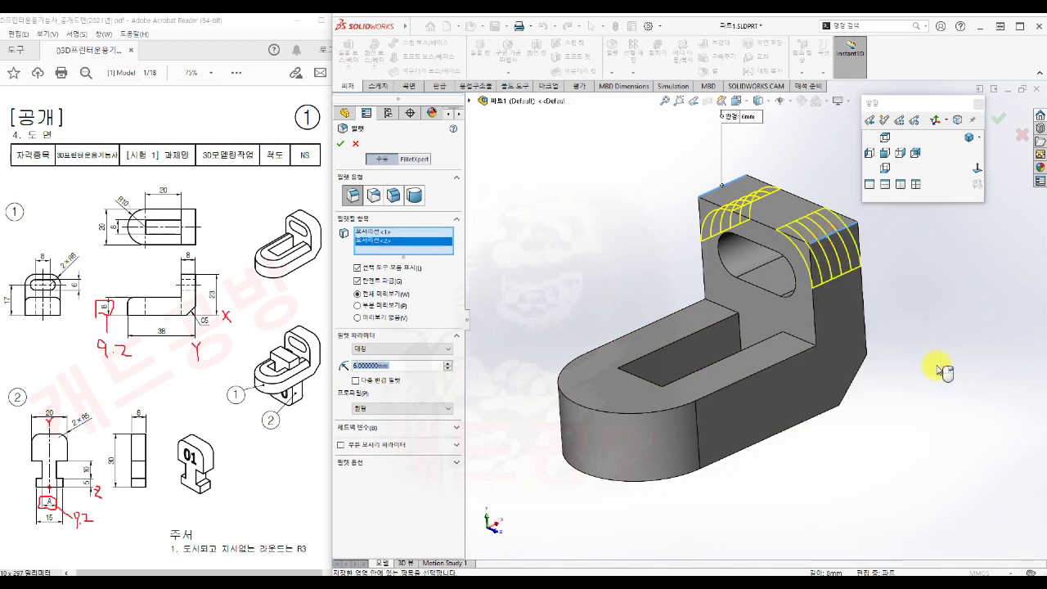
scroll(922, 390, up, 1)
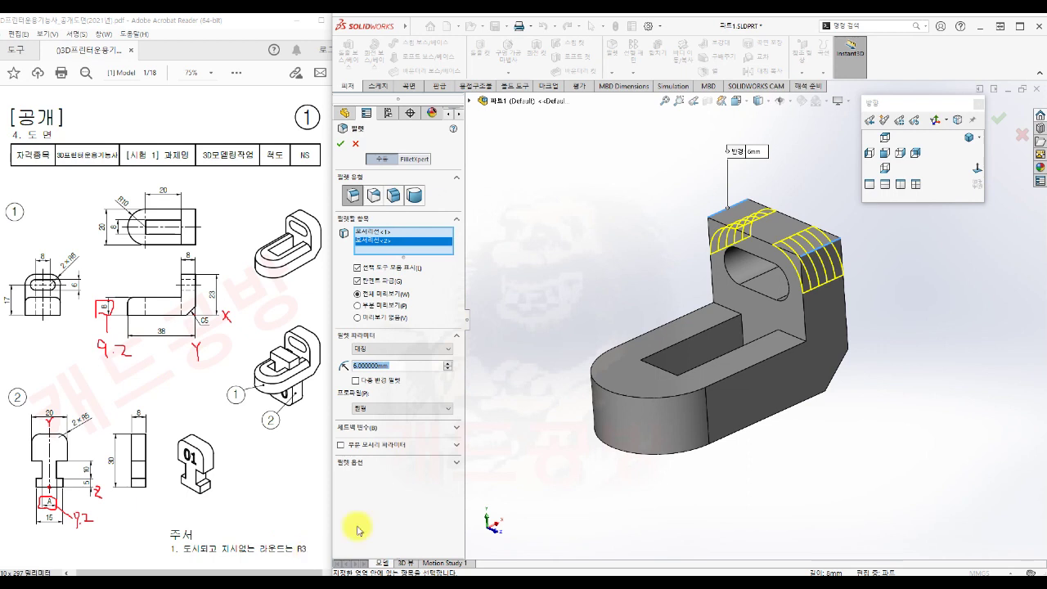
Enable multiple radii in the fillet, add the base's outer top edge with a 3 mm radius, and finish the feature
click(356, 380)
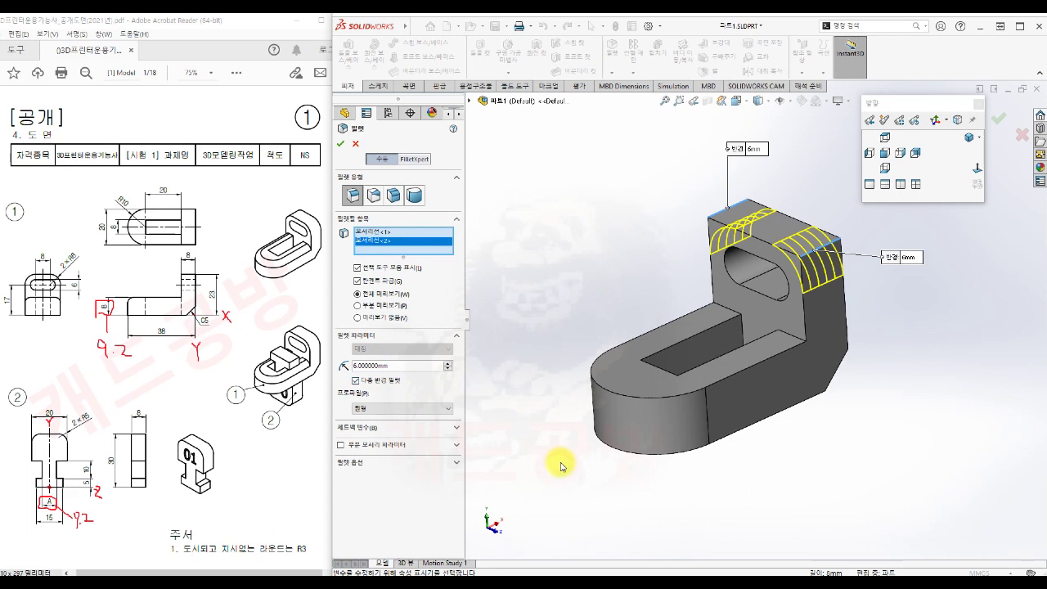
click(604, 392)
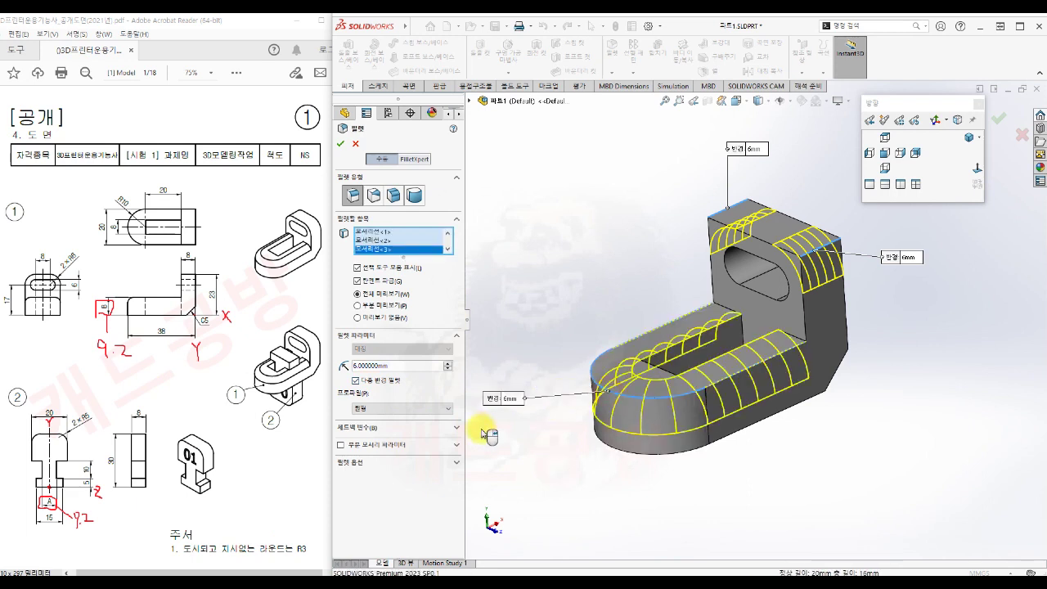
drag(401, 366, 345, 366)
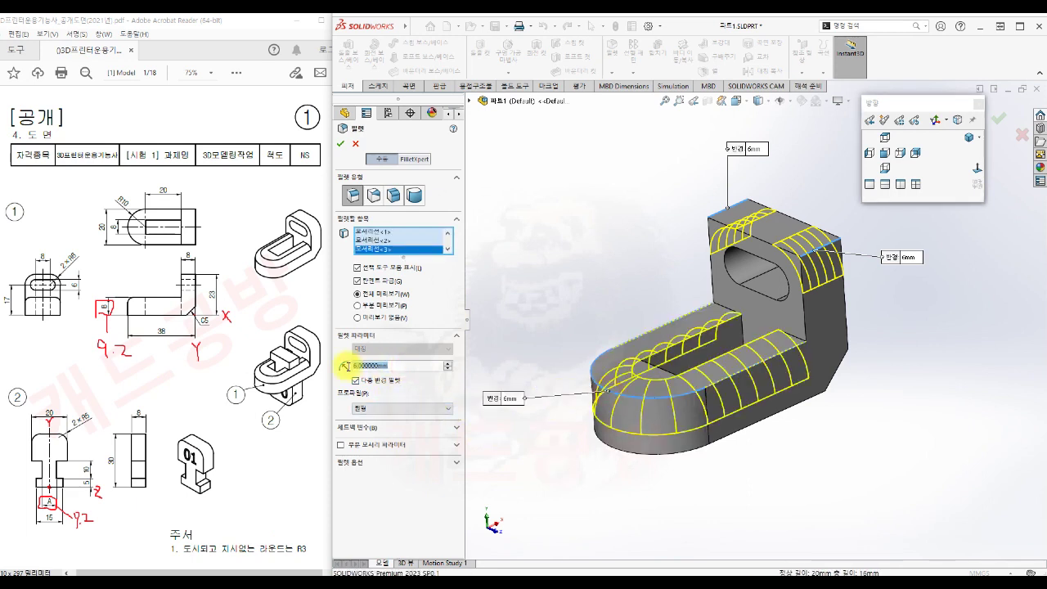
text(3)
key(Return)
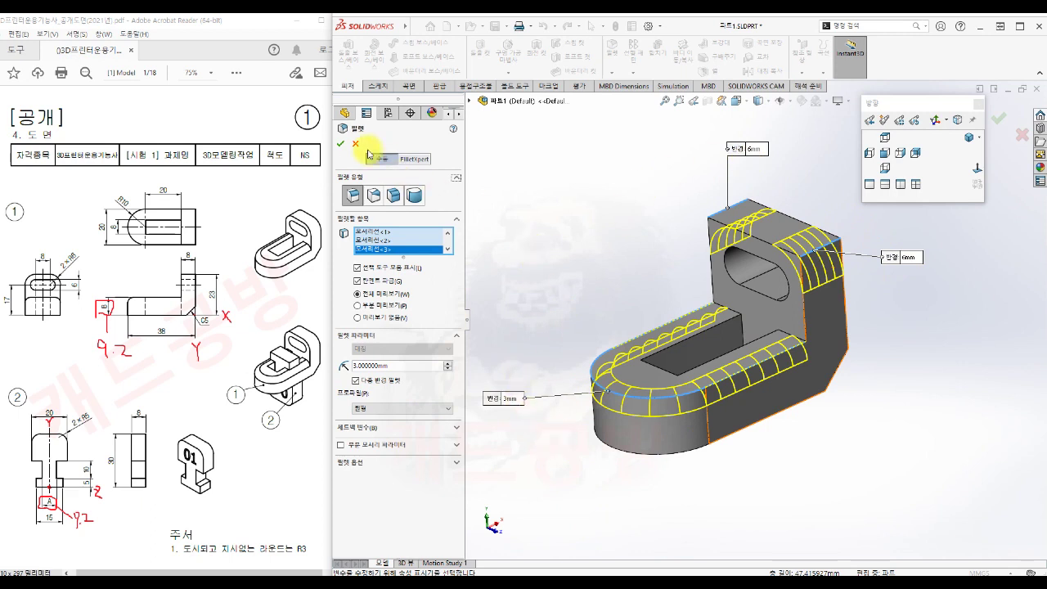
click(340, 146)
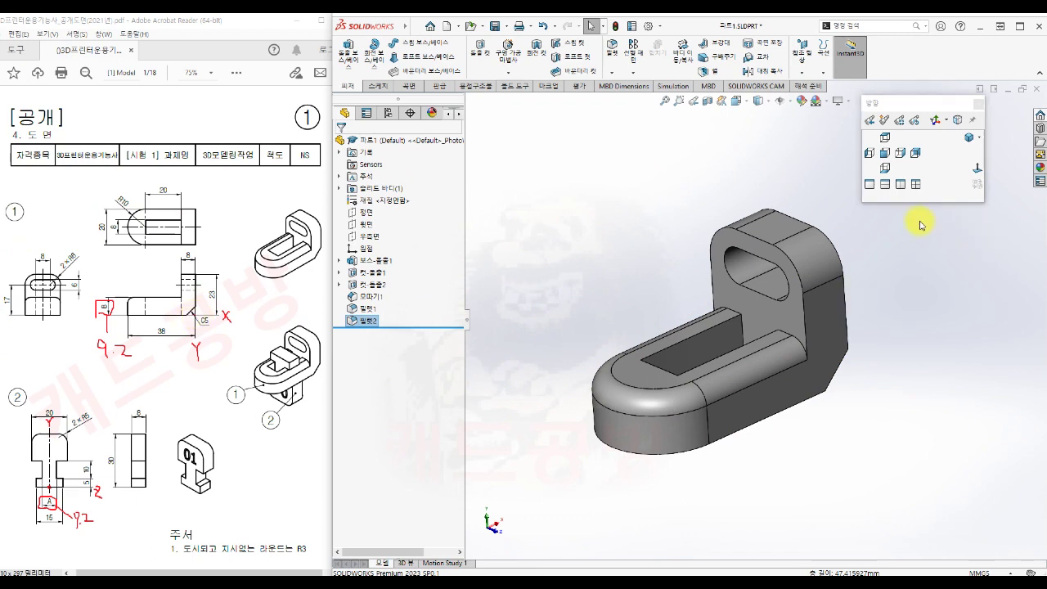
Compare the finished part with the drawing in the front, left, top and isometric views
click(884, 153)
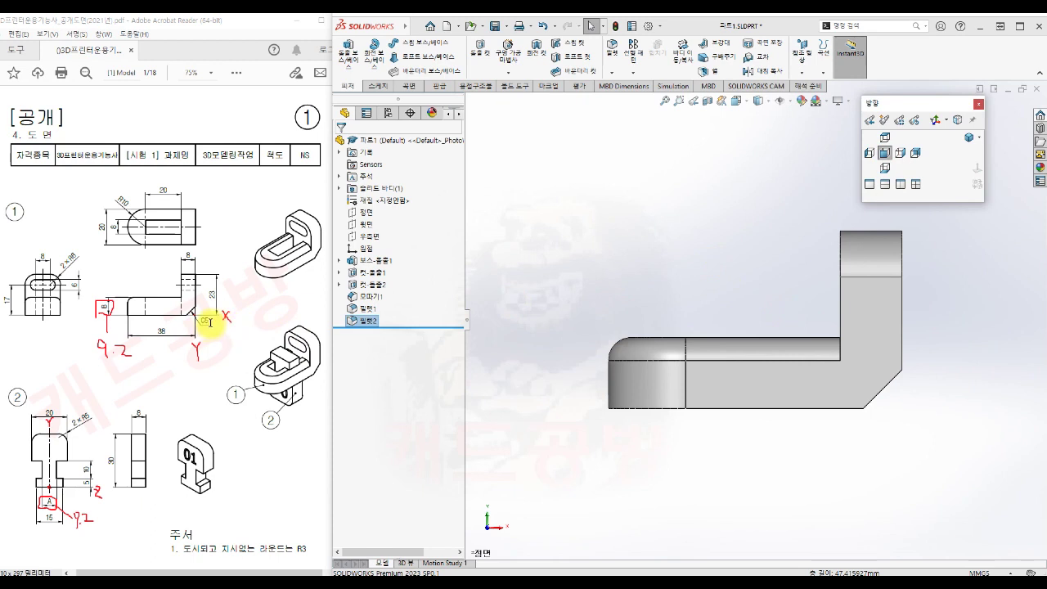
click(869, 153)
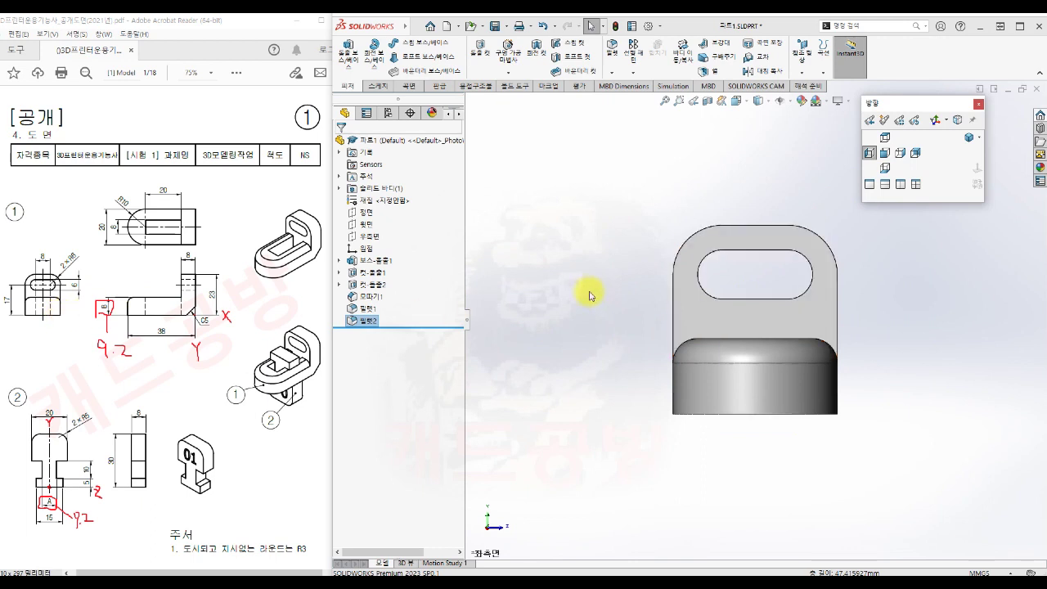
click(885, 153)
click(884, 138)
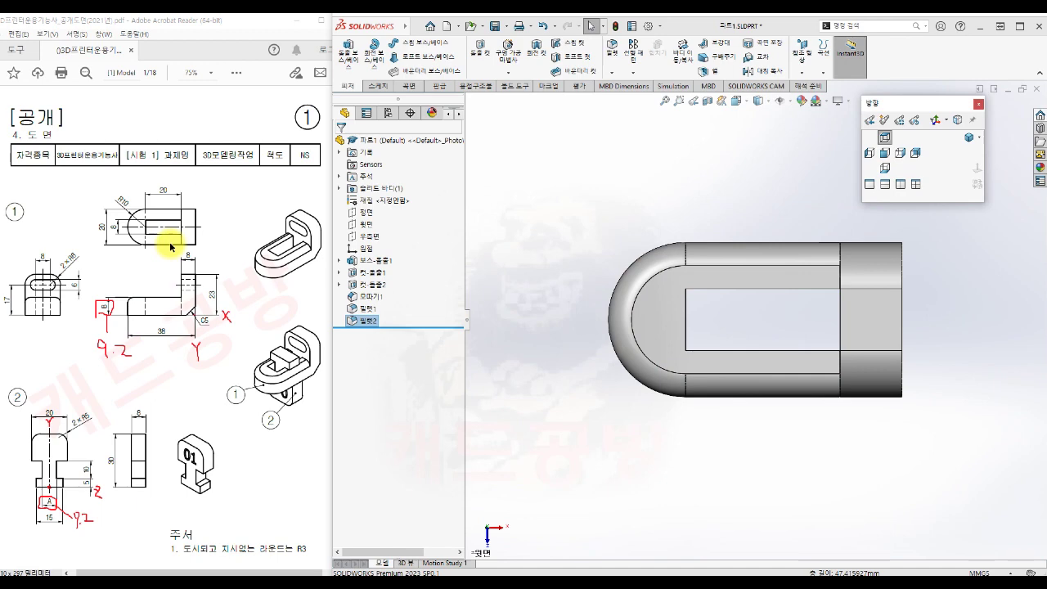
click(969, 138)
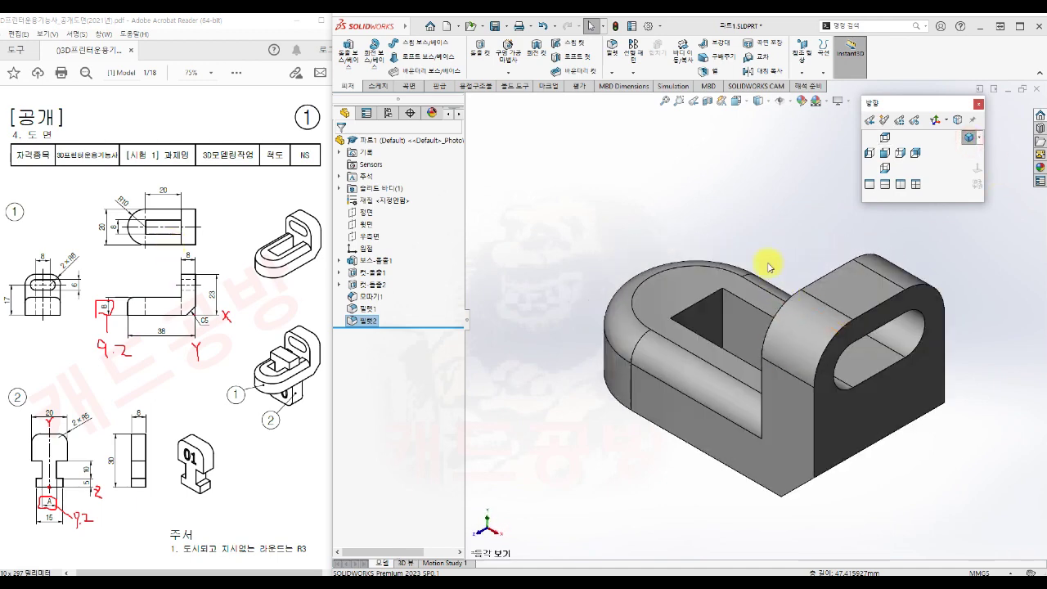
middle_drag(676, 461, 805, 444)
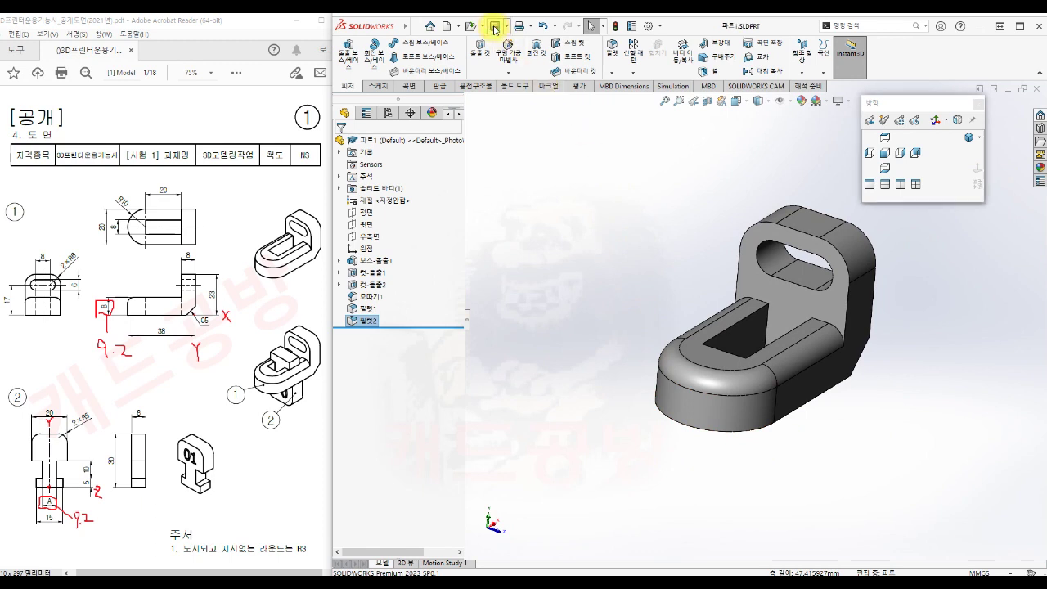
Close the finished part and create a new part from the part template (내부품) in 0Templates_2023
click(1034, 88)
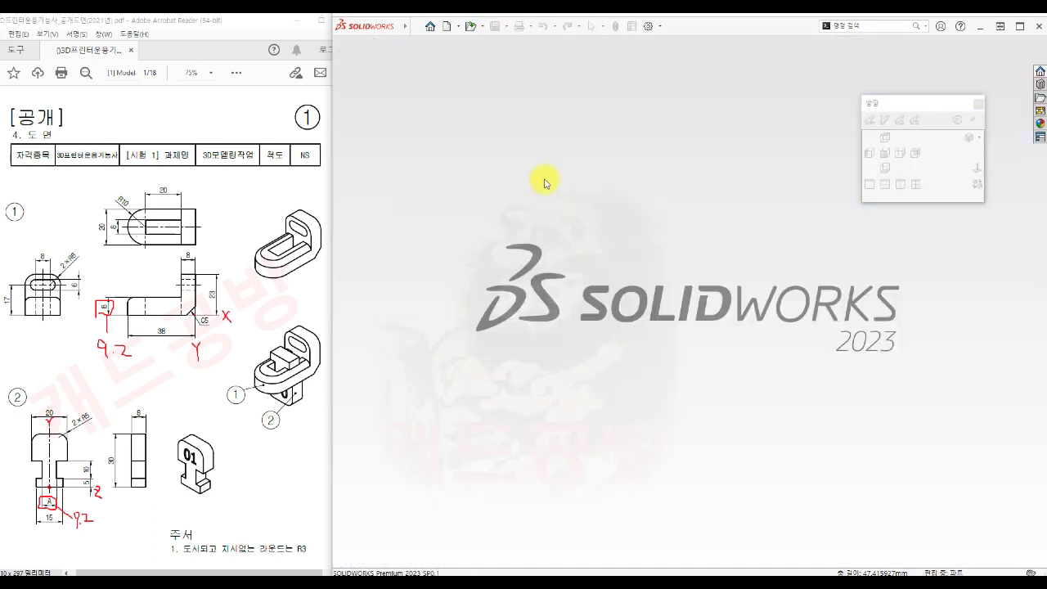
click(447, 26)
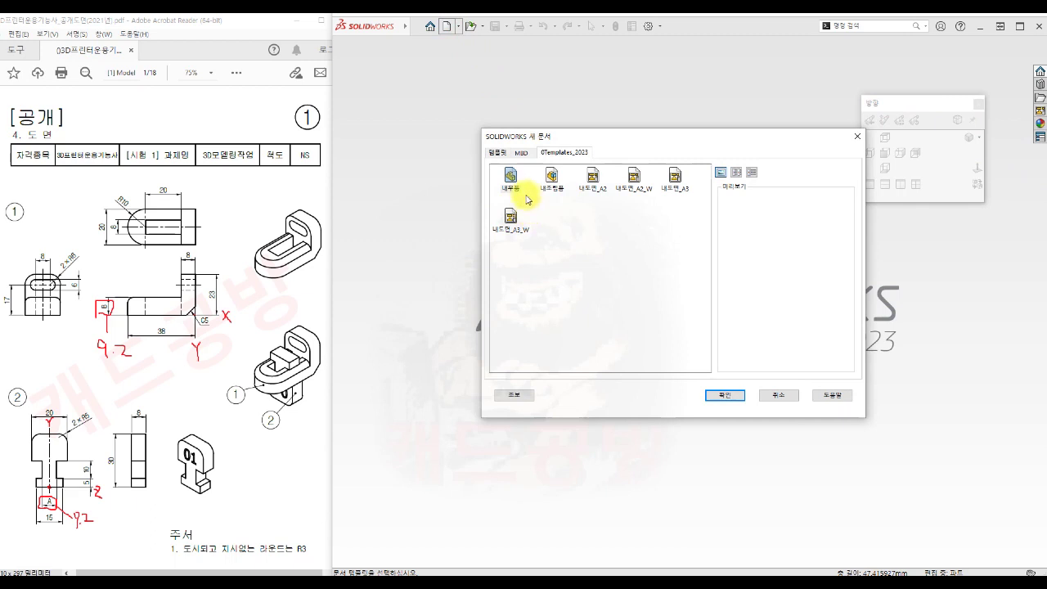
click(728, 396)
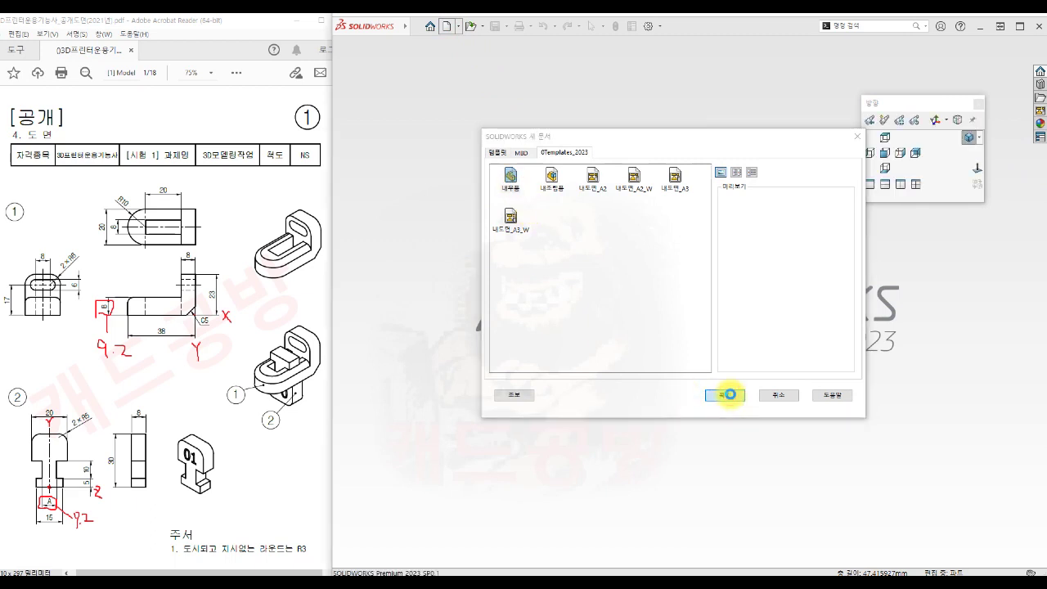
Save the new part as 파트2.SLDPRT in the folder 01
click(504, 26)
click(523, 56)
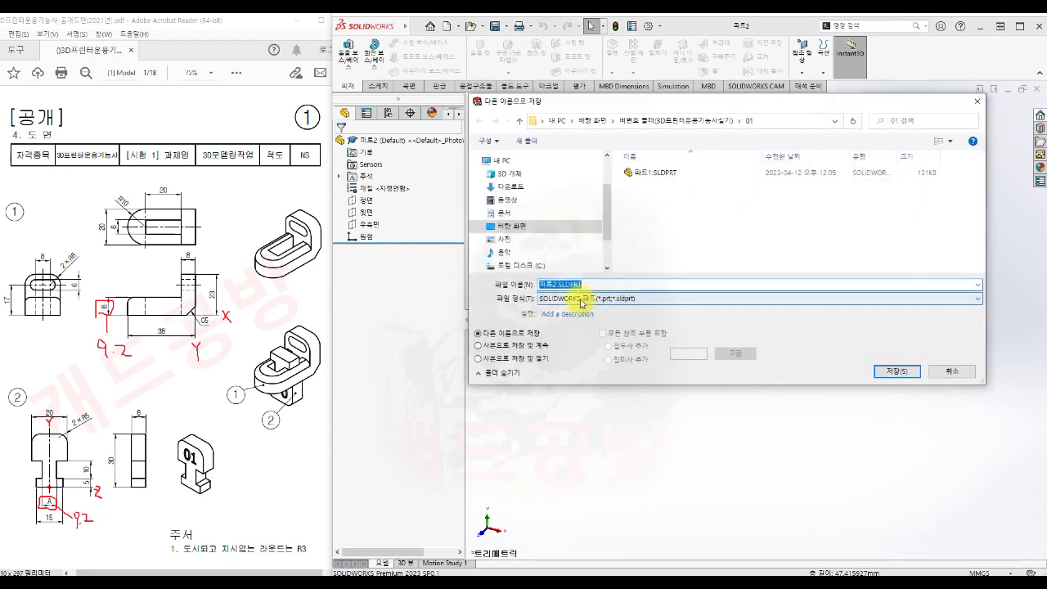
click(894, 373)
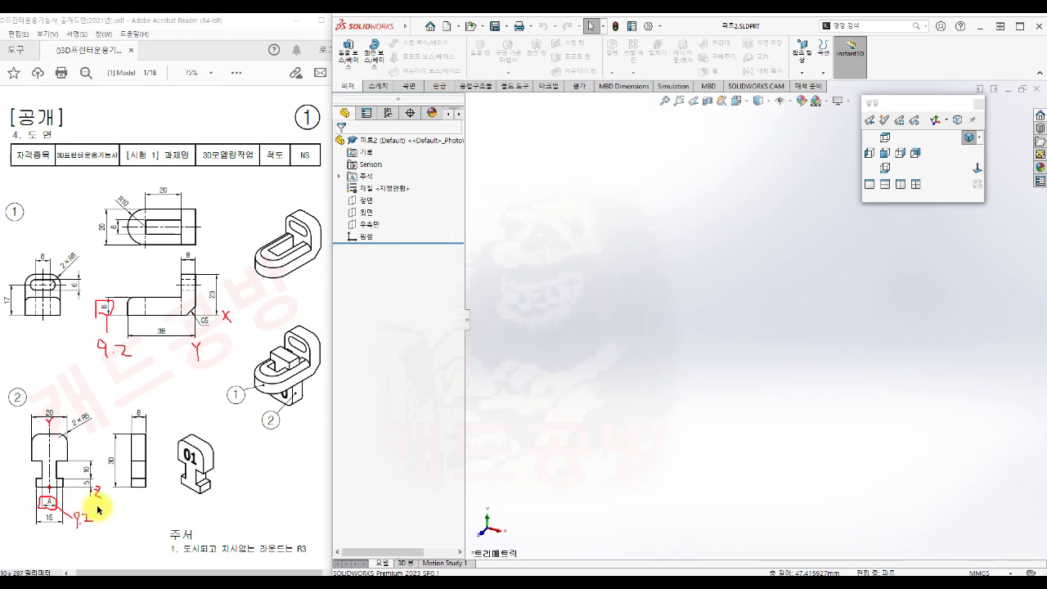
Start a sketch on the Right plane (우측면) and draw a corner rectangle 30 mm high and 20 mm wide around the origin
click(372, 225)
click(388, 208)
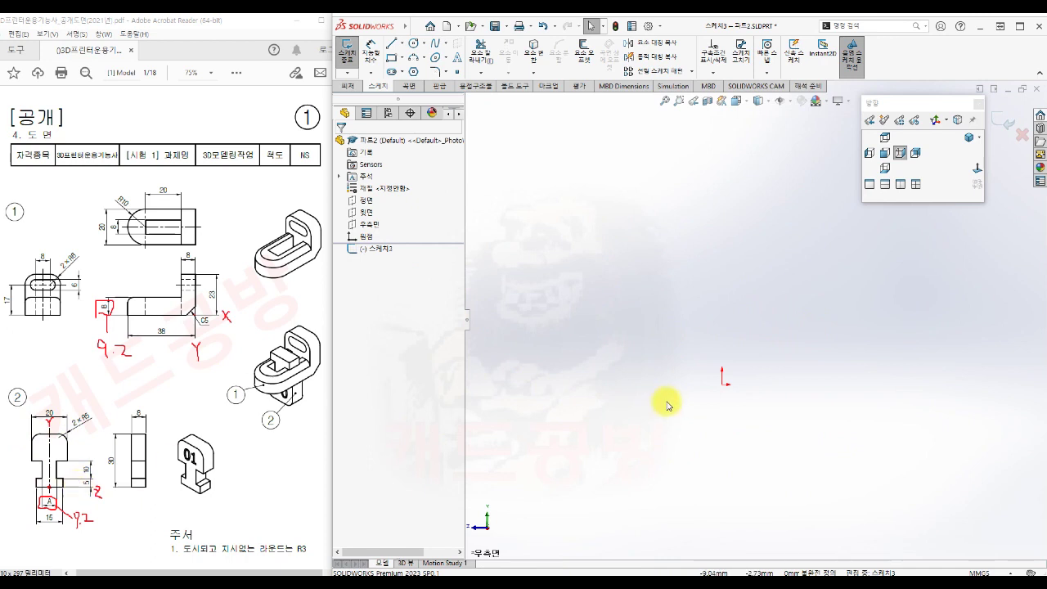
key(s)
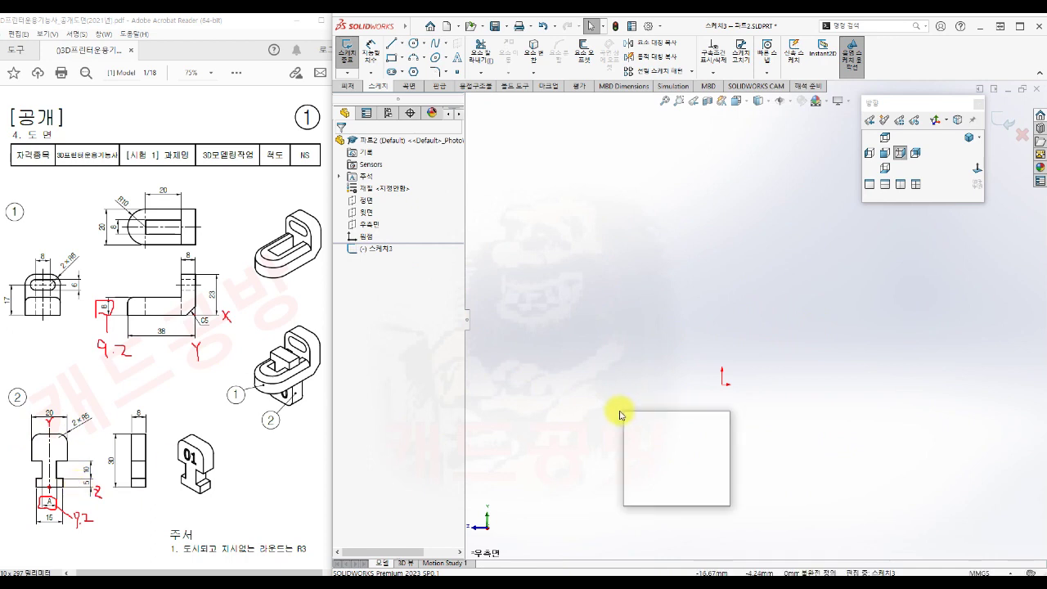
click(634, 446)
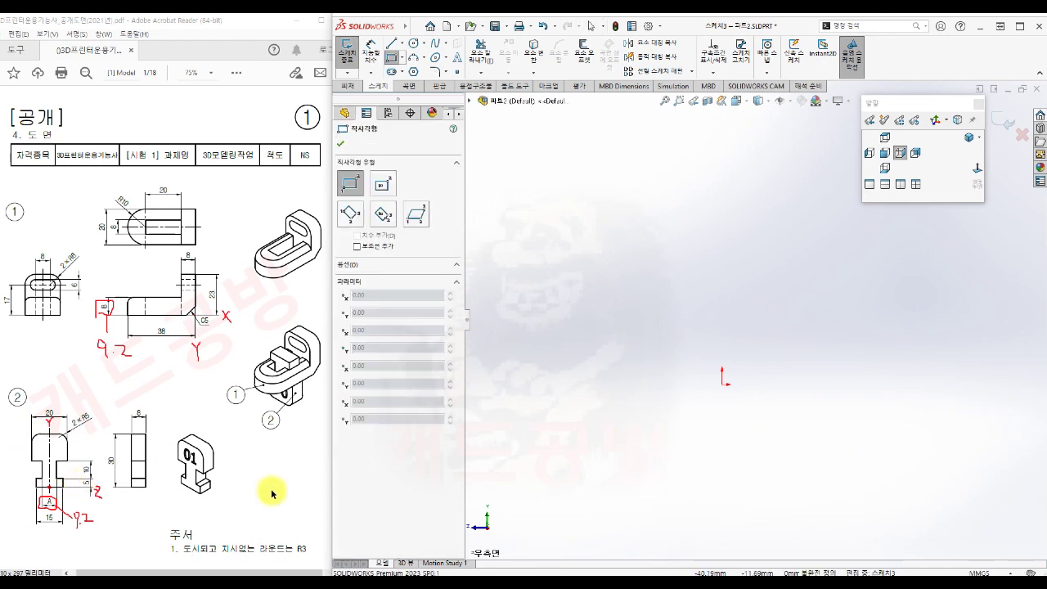
click(683, 407)
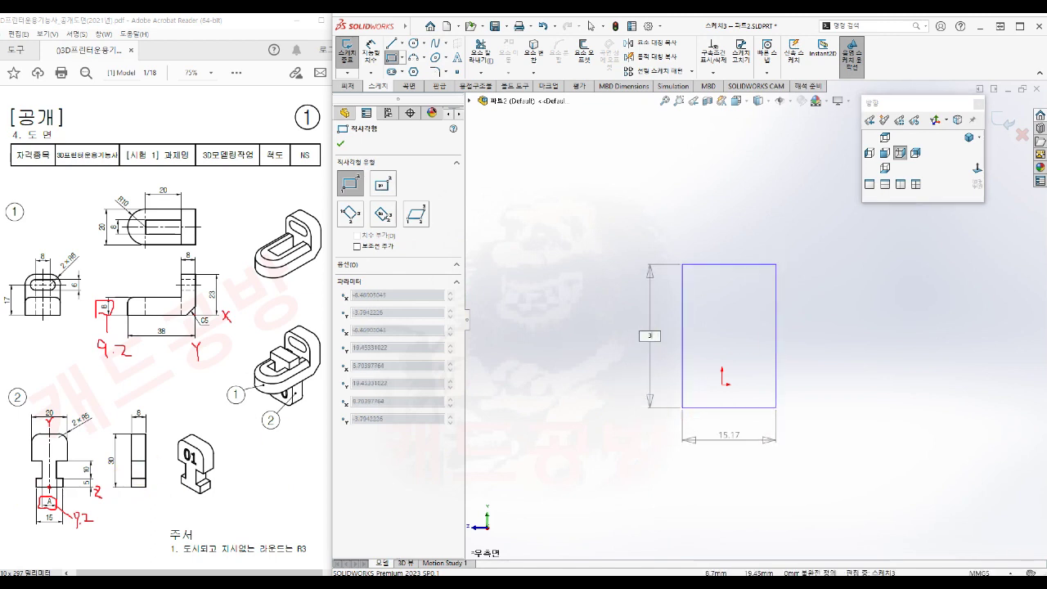
text(30)
key(Tab)
text(20)
key(Return)
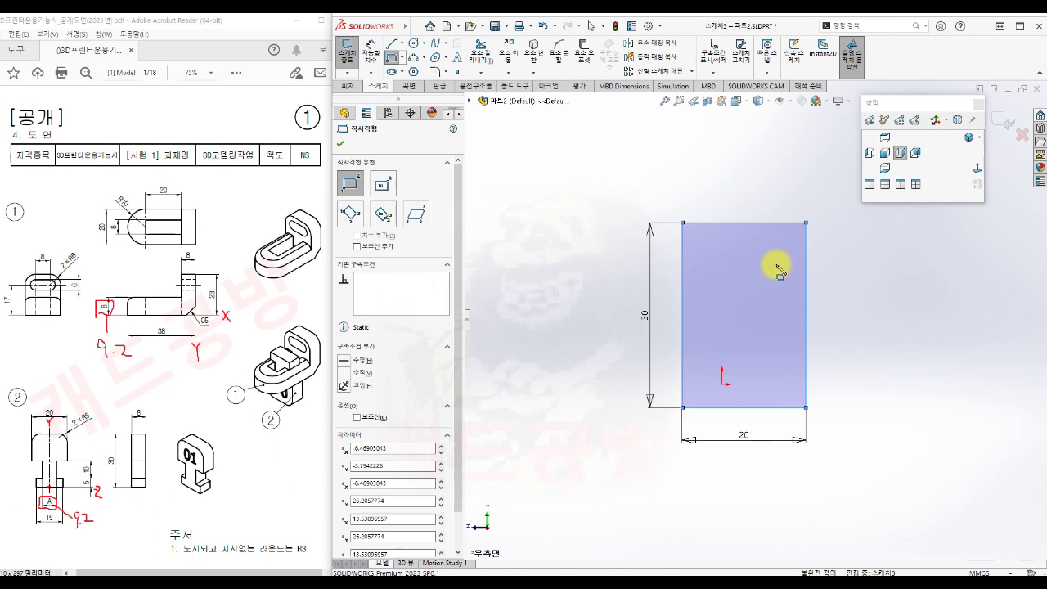
key(Escape)
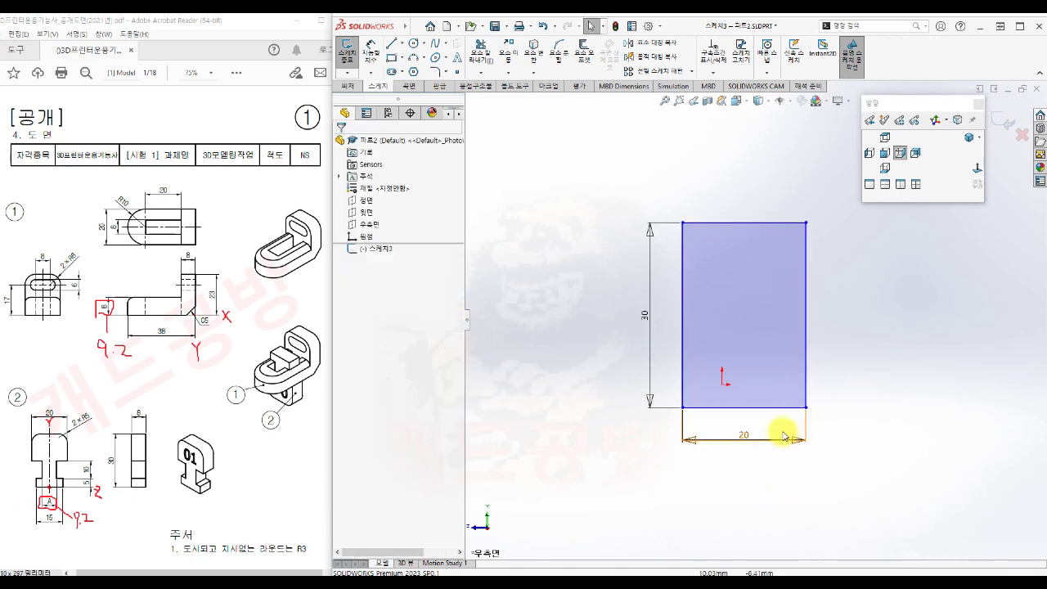
Add a midpoint relation between the rectangle's bottom line and the origin
click(767, 407)
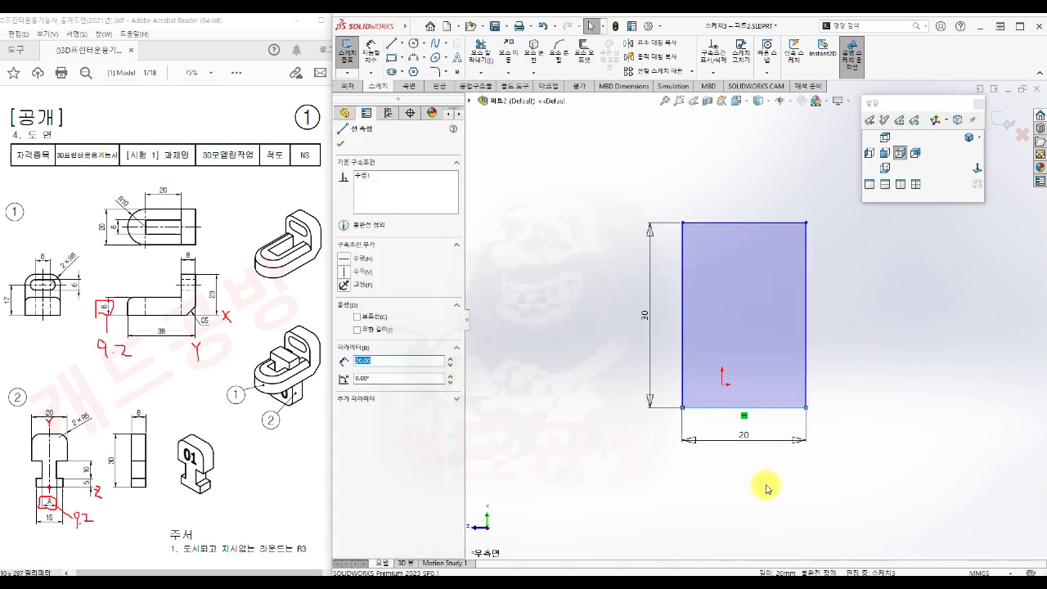
ctrl+click(722, 382)
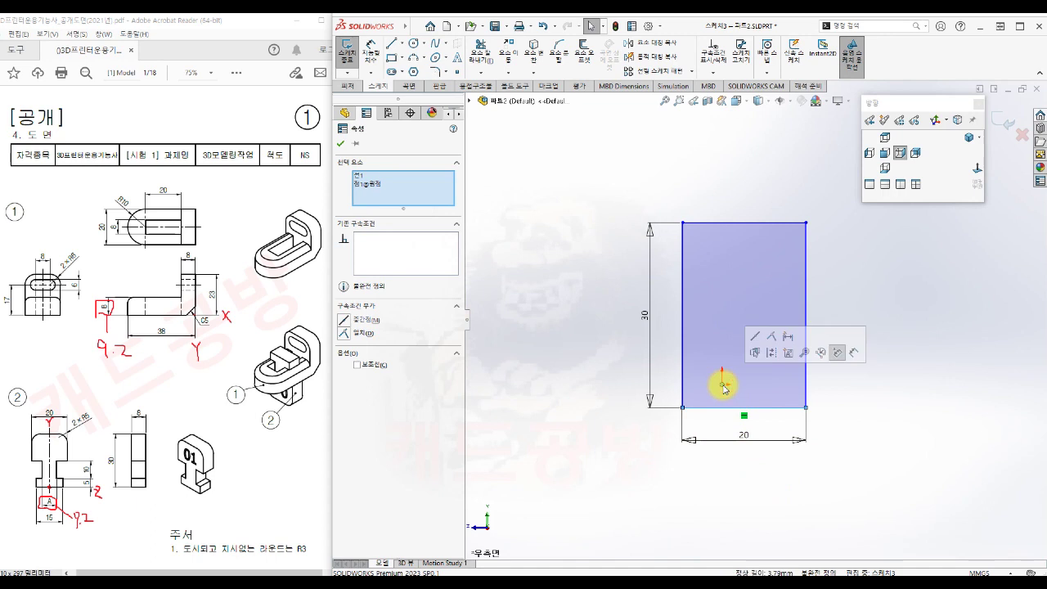
click(754, 338)
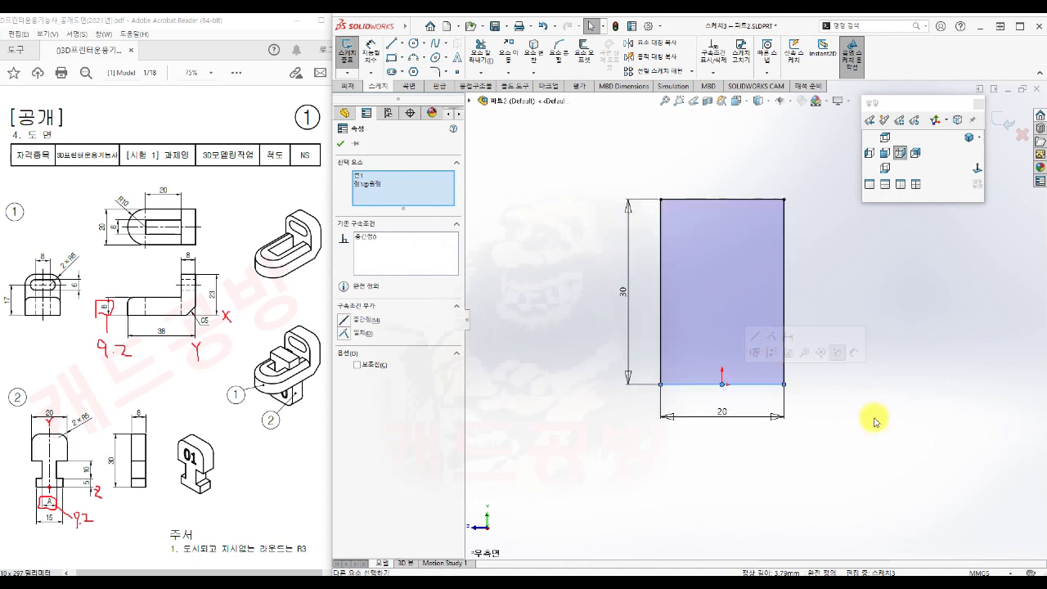
click(871, 417)
Sketch a vertical construction line from the midpoint of the rectangle's top line down to the origin
ctrl+middle_drag(842, 312, 837, 362)
scroll(714, 448, down, 2)
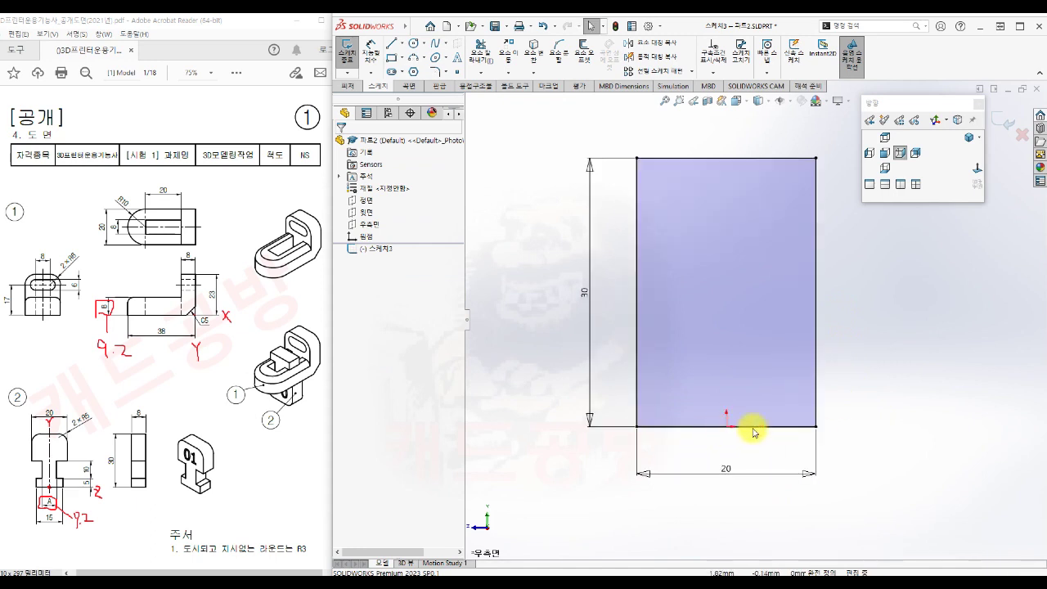
scroll(850, 423, up, 1)
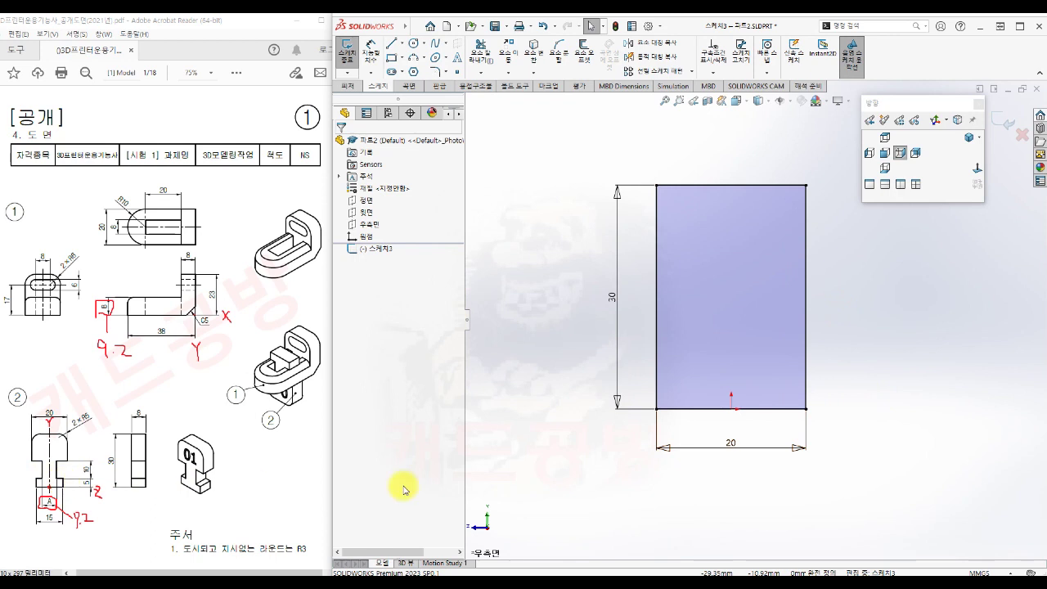
key(s)
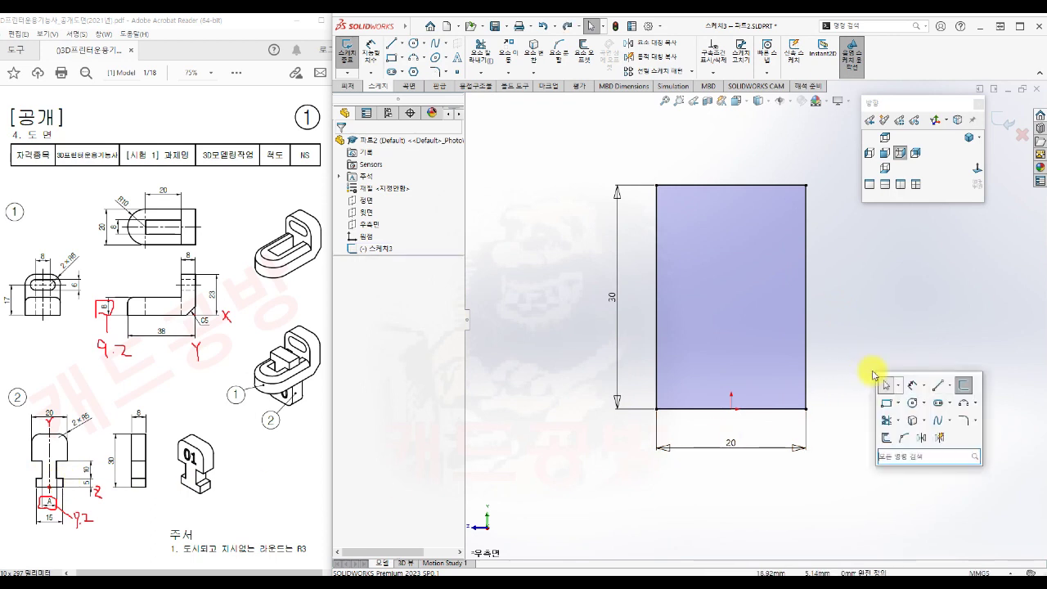
click(935, 389)
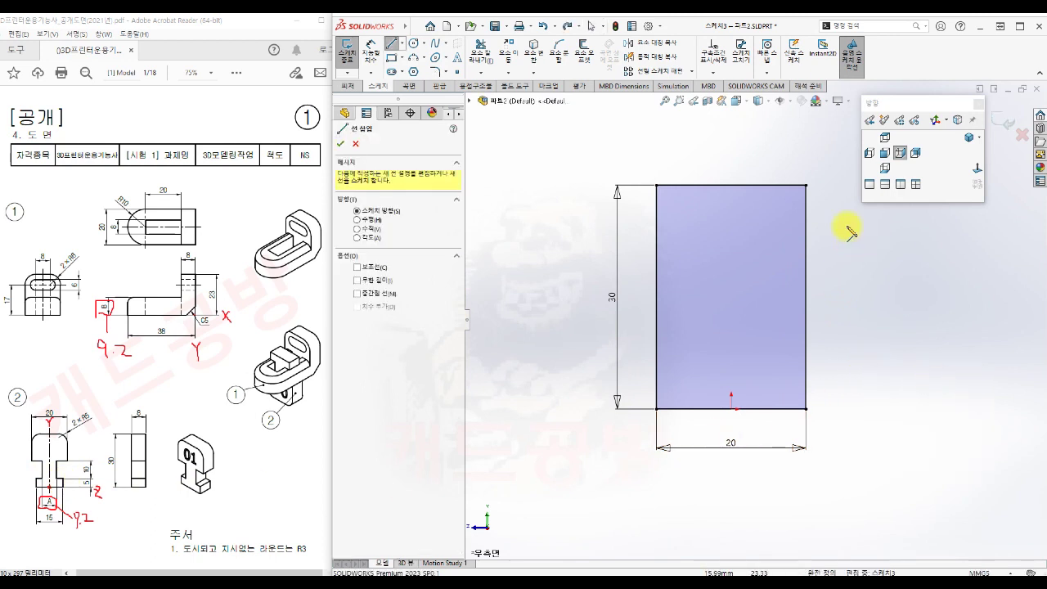
click(731, 186)
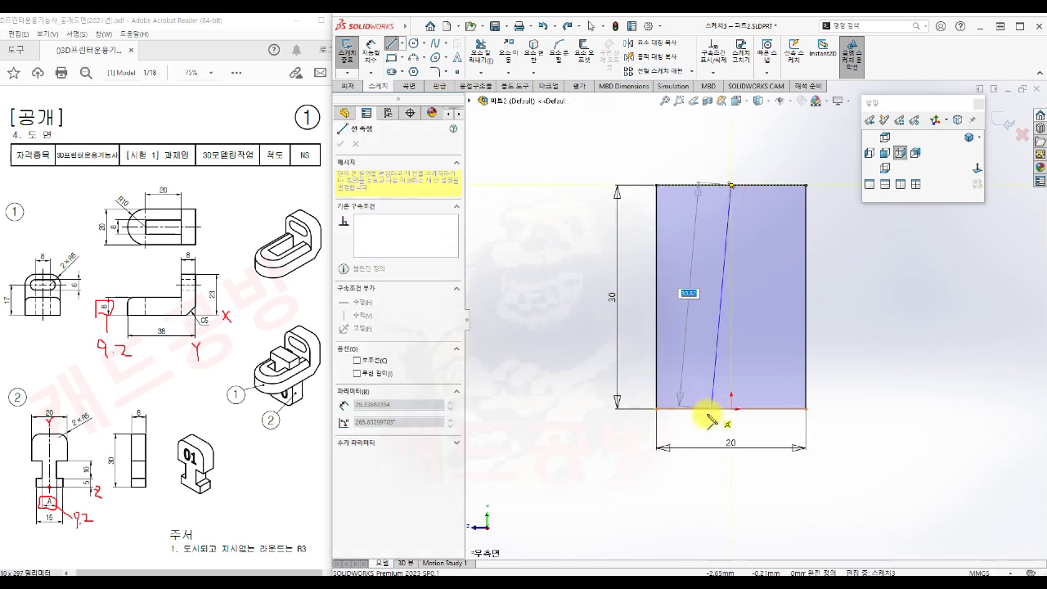
click(731, 409)
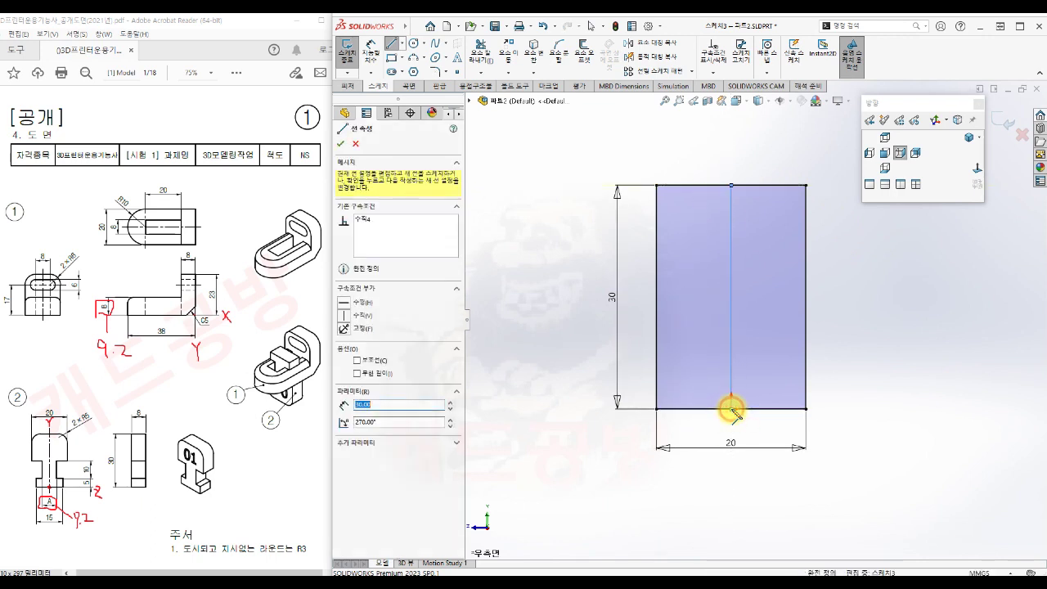
key(Escape)
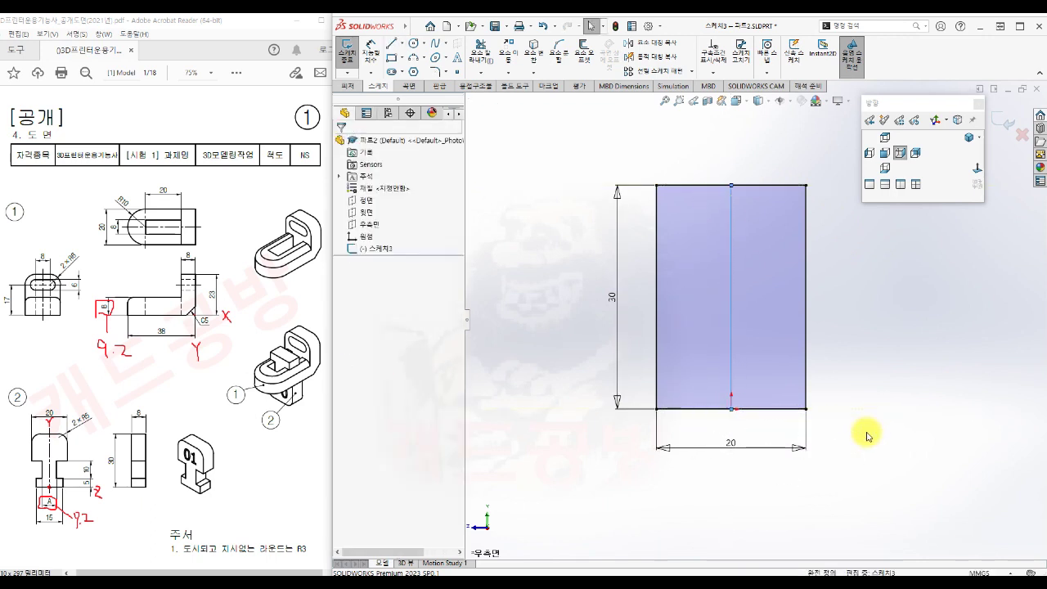
click(731, 326)
click(781, 291)
click(899, 396)
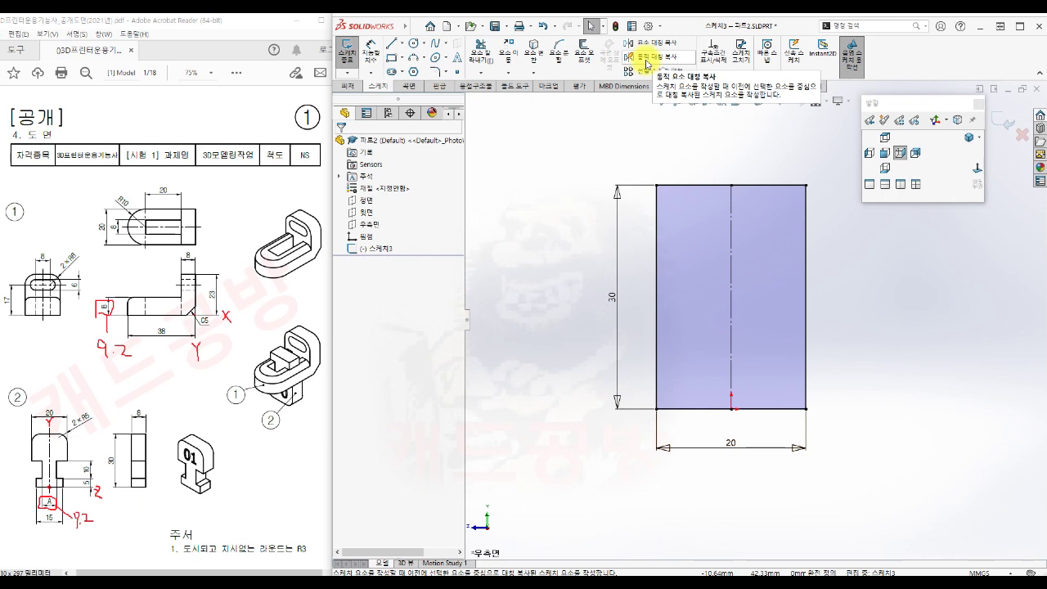
Activate dynamic mirroring (동적 대칭 복사) of sketch entities about the vertical centreline
click(504, 28)
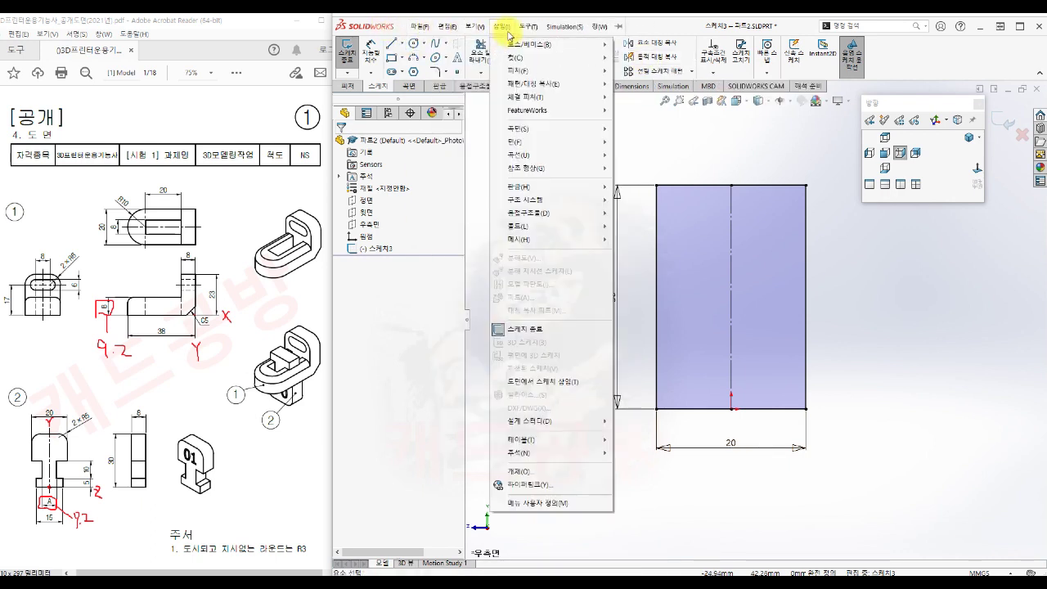
mouse_move(527, 30)
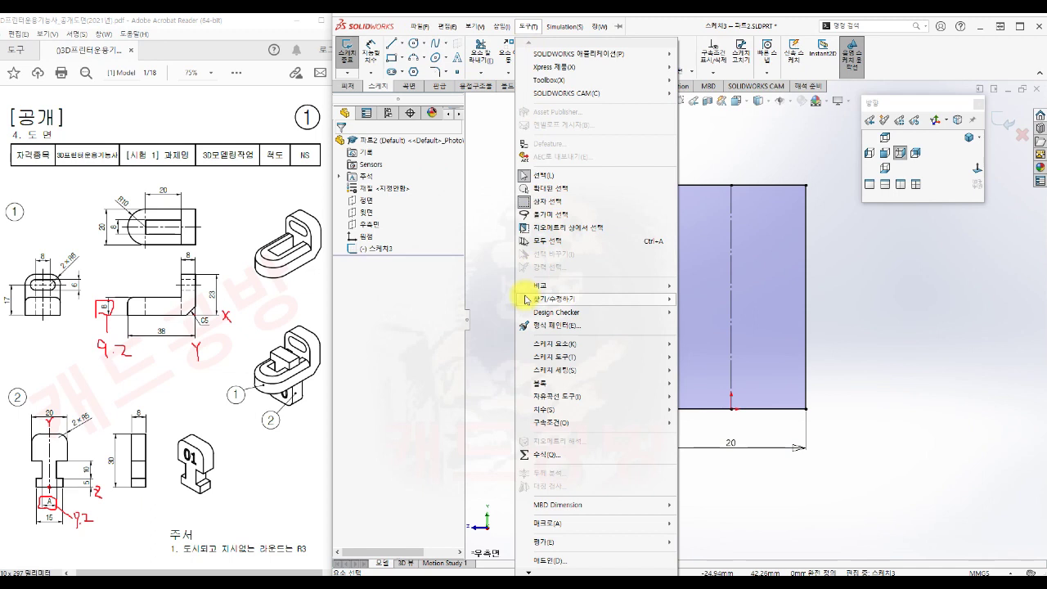
mouse_move(542, 360)
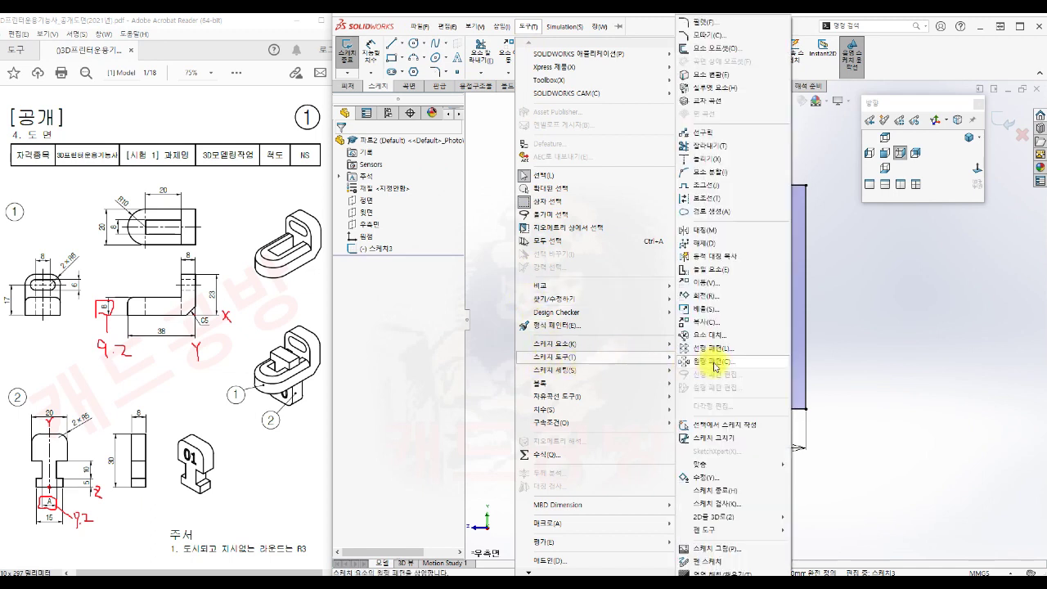
click(721, 261)
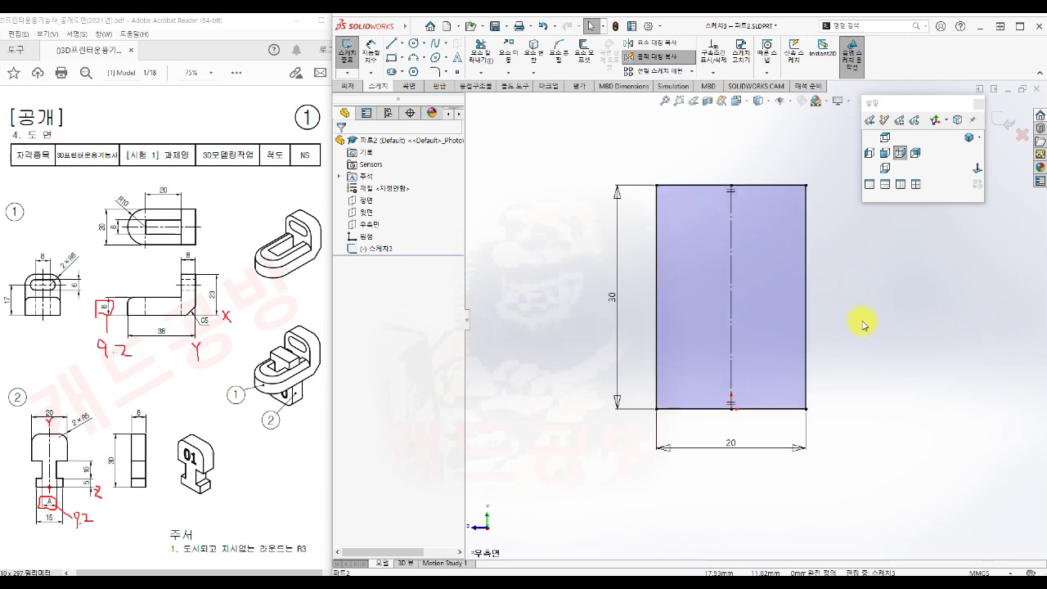
Sketch four connected lines forming a stepped side notch that overruns the rectangle's side and bottom edges, mirrored dynamically, and turn dynamic mirroring off
key(s)
click(930, 334)
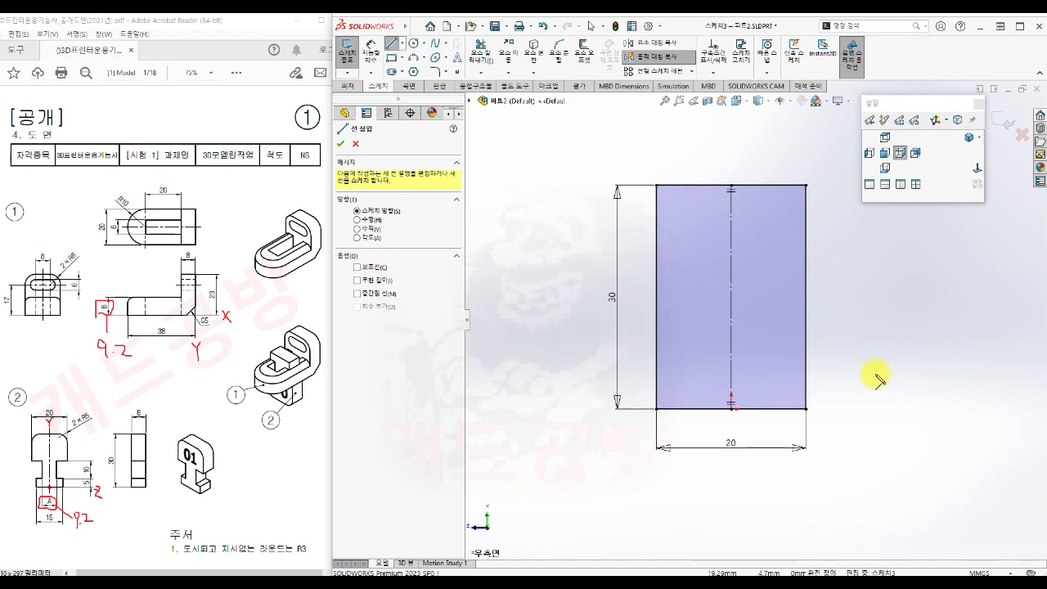
click(701, 300)
click(701, 350)
click(676, 350)
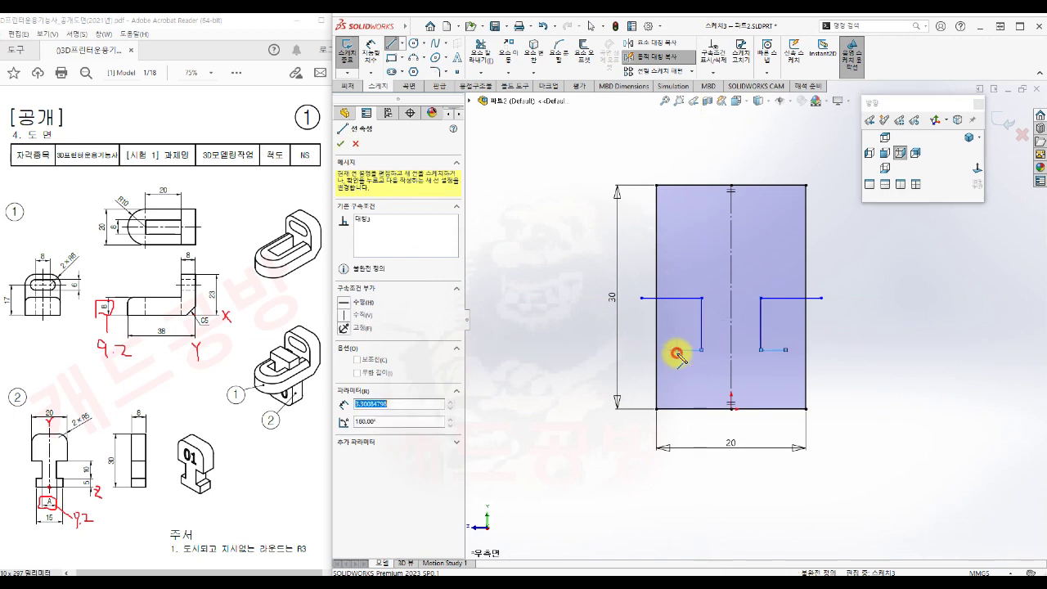
click(676, 421)
key(Escape)
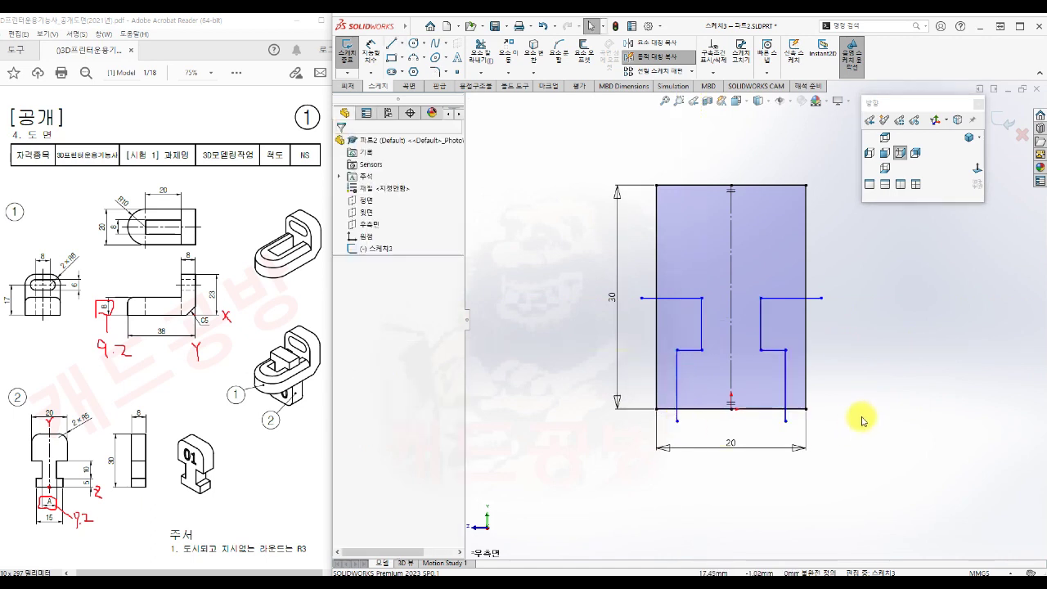
click(659, 63)
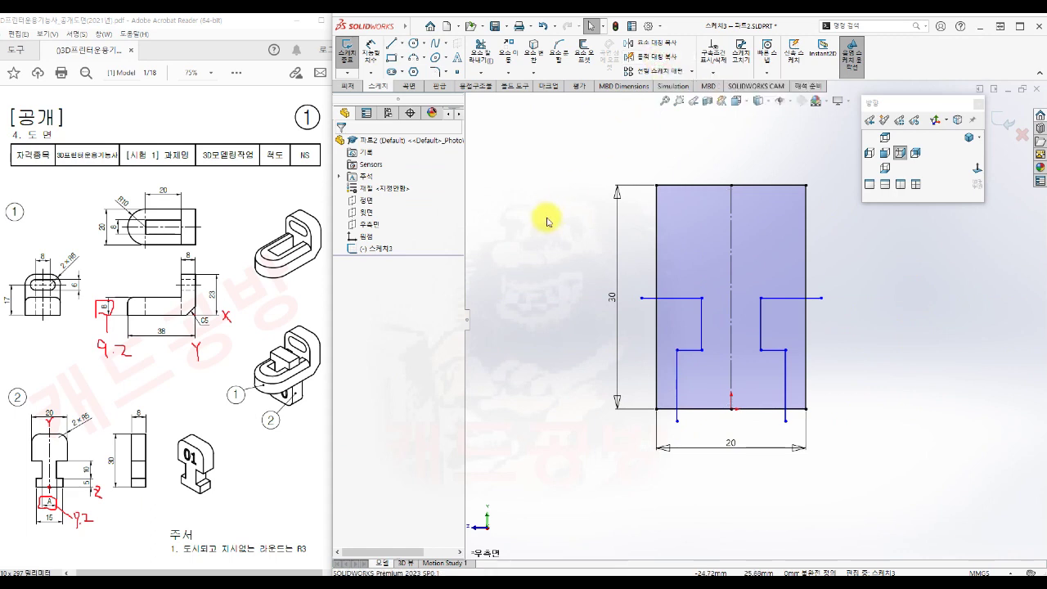
Trim the four notch line ends that stick out beyond the rectangle's side and bottom edges
key(s)
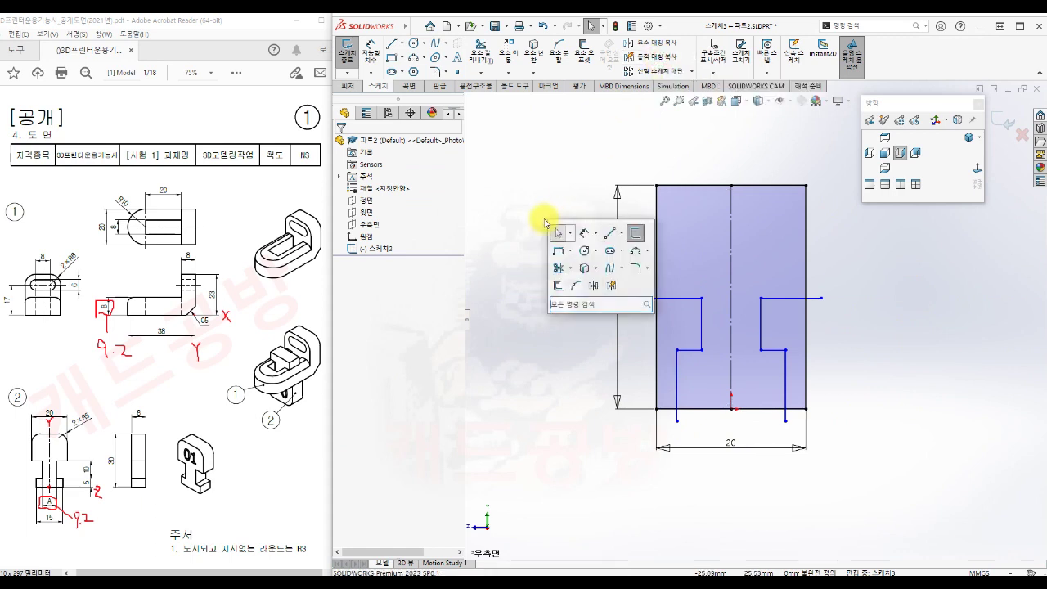
click(560, 268)
click(645, 299)
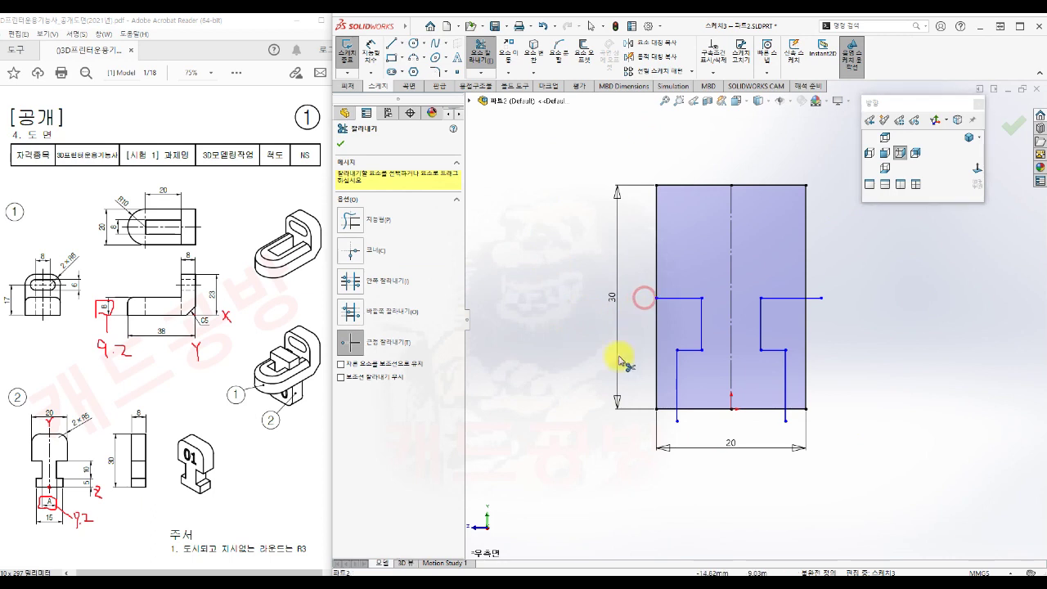
click(676, 419)
click(785, 416)
click(819, 299)
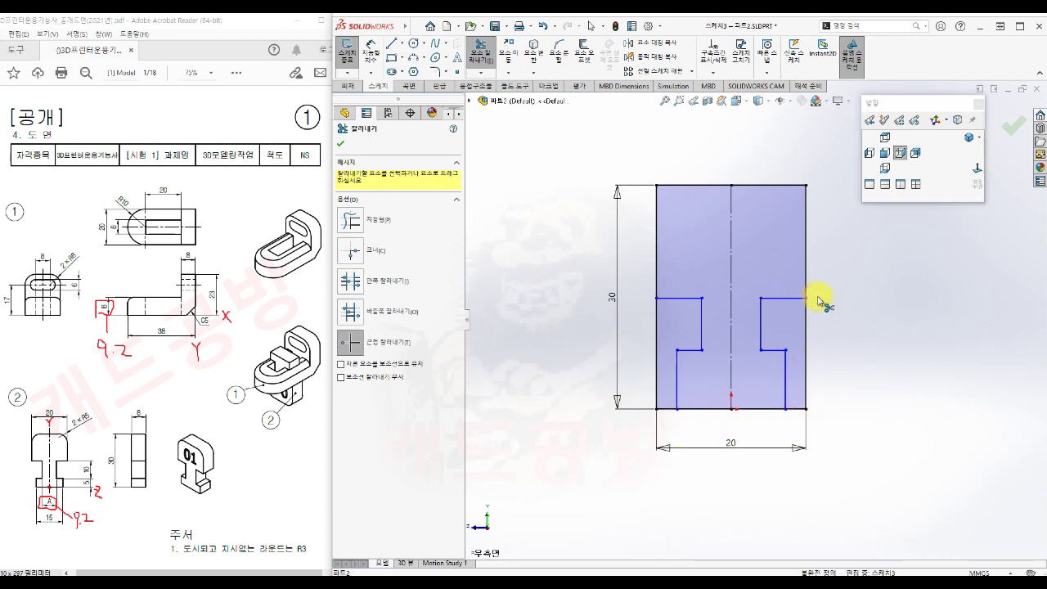
key(Escape)
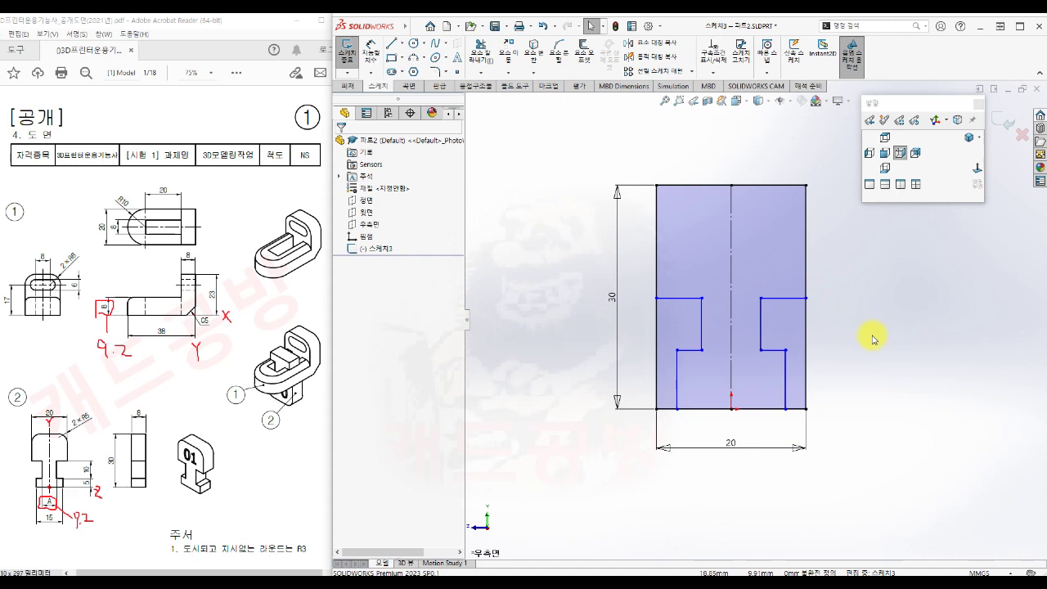
Dimension the foot height between the rectangle's bottom line and the lower horizontal notch line as 5 mm
key(s)
click(910, 351)
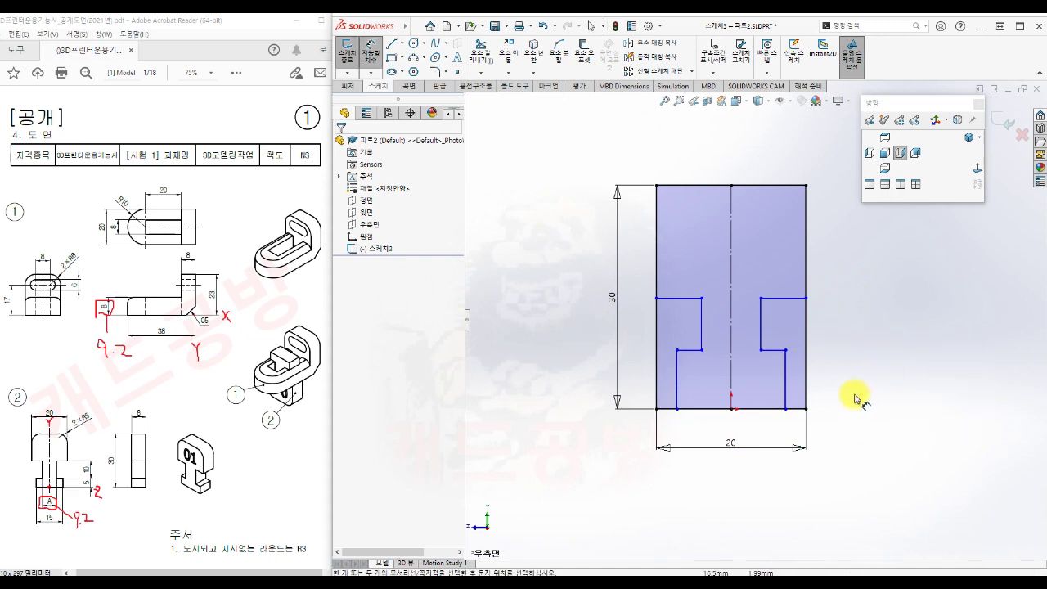
click(771, 351)
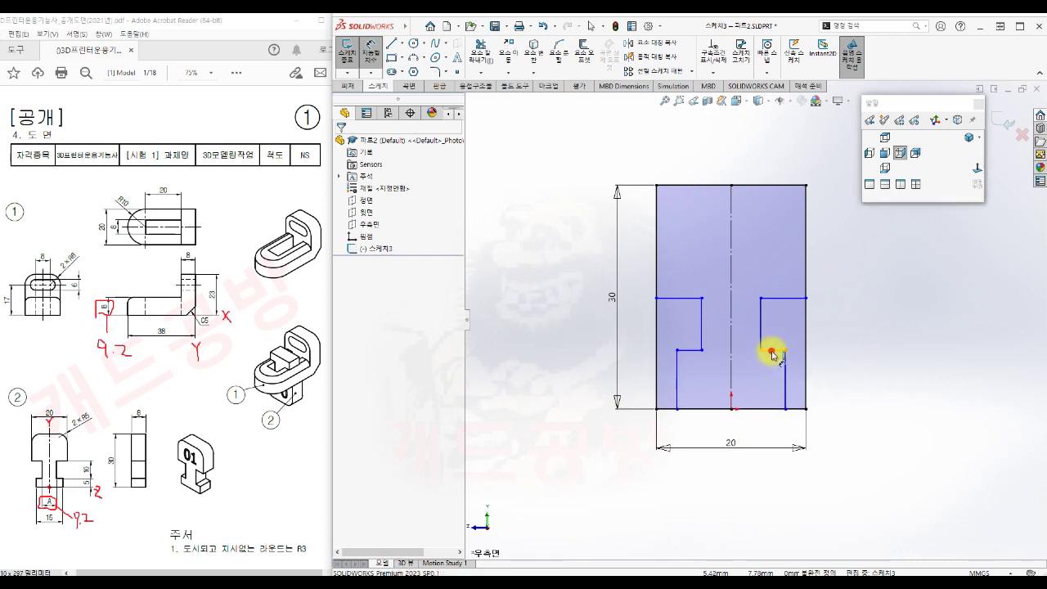
click(777, 409)
click(849, 394)
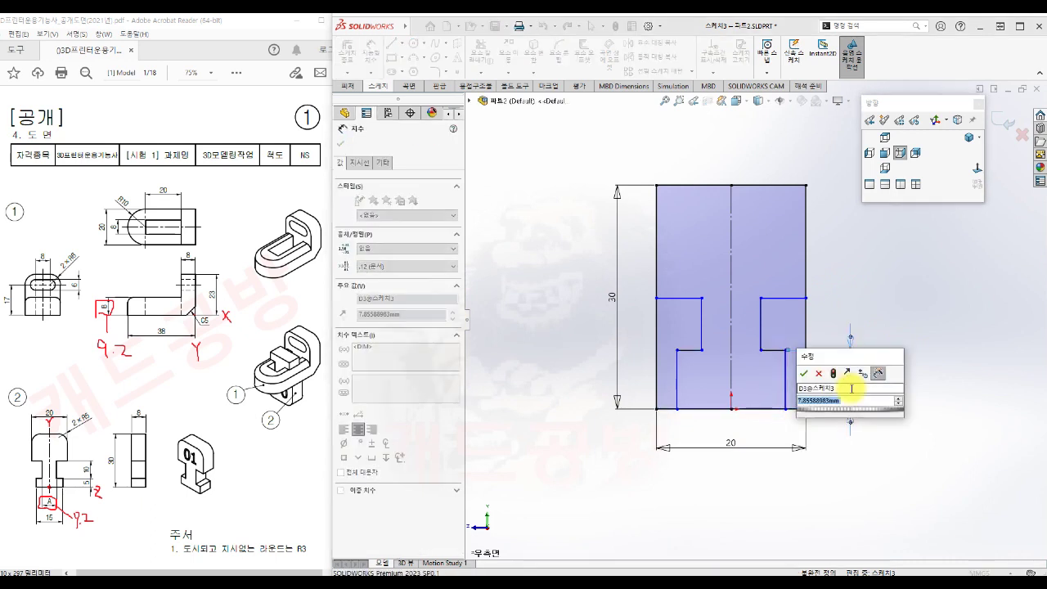
text(5)
key(Return)
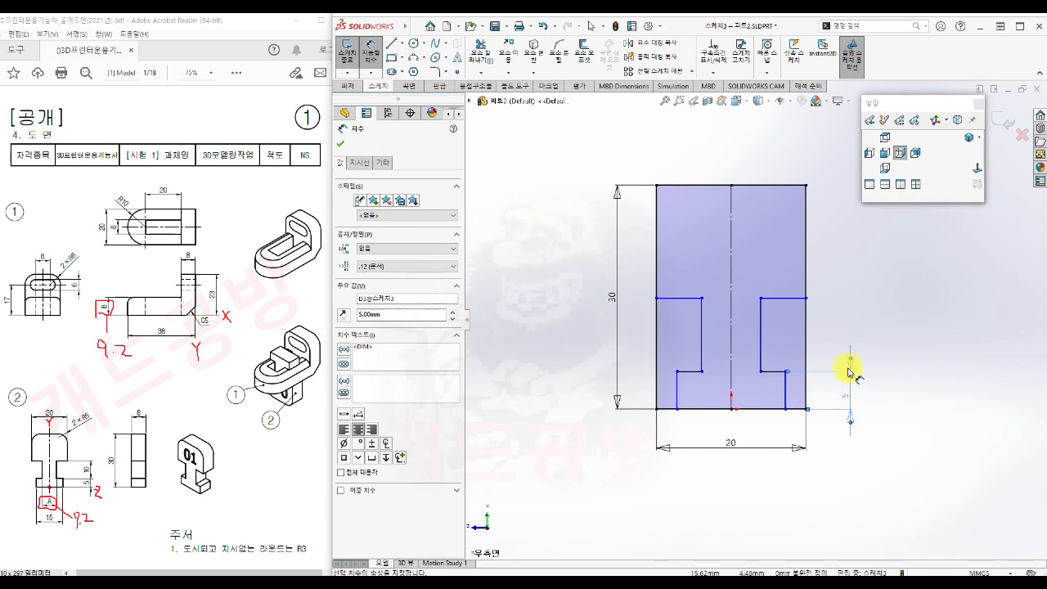
Dimension the notch height between its upper and lower horizontal lines as 10 mm
click(773, 297)
click(774, 373)
click(854, 338)
text(10)
key(Return)
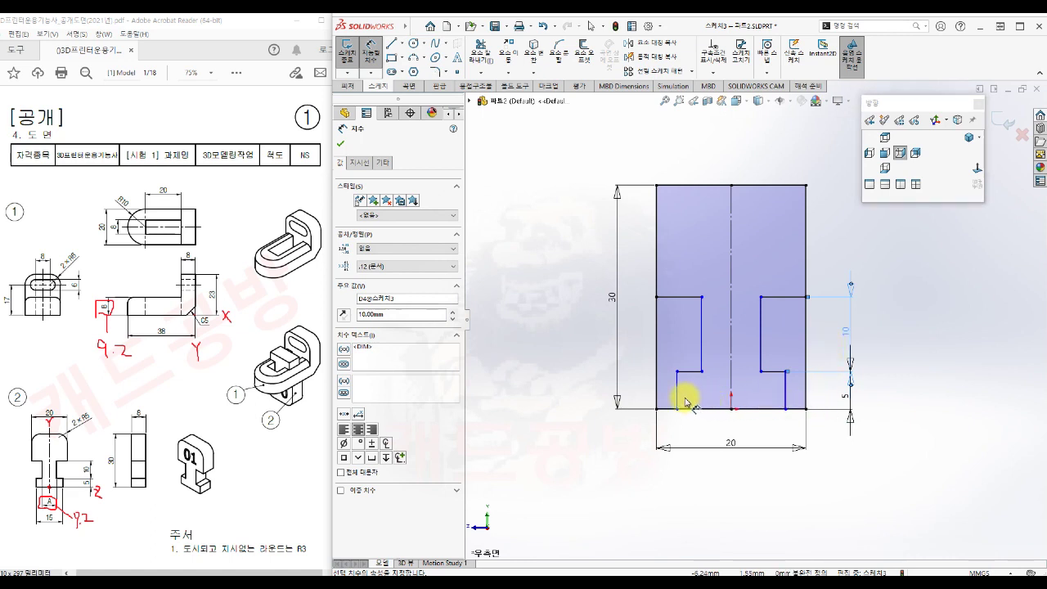
Dimension the foot width between the two lower vertical lines as 15 mm
click(676, 401)
click(786, 394)
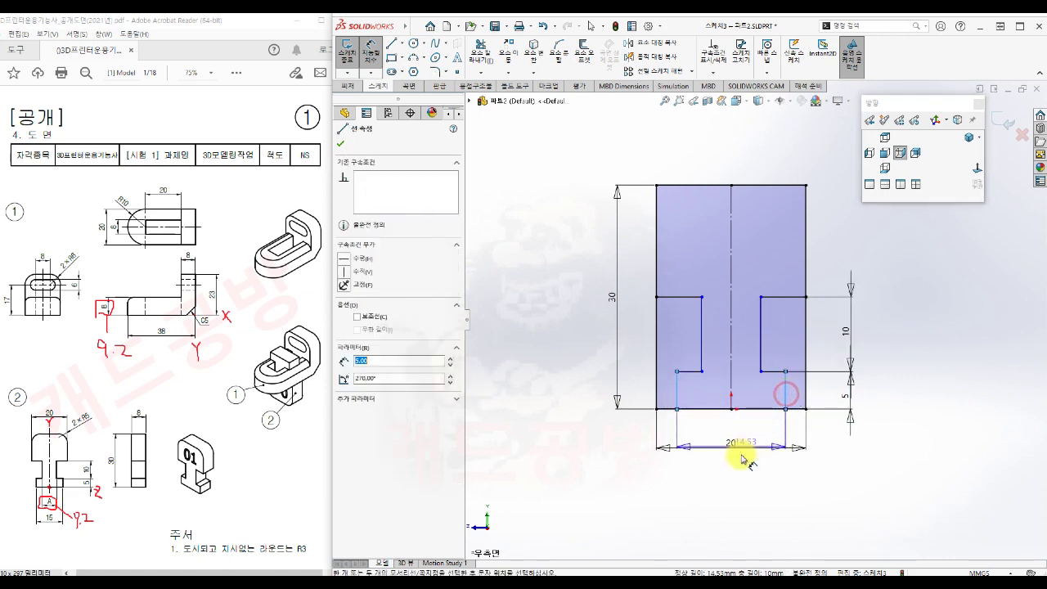
click(732, 482)
text(15)
key(Return)
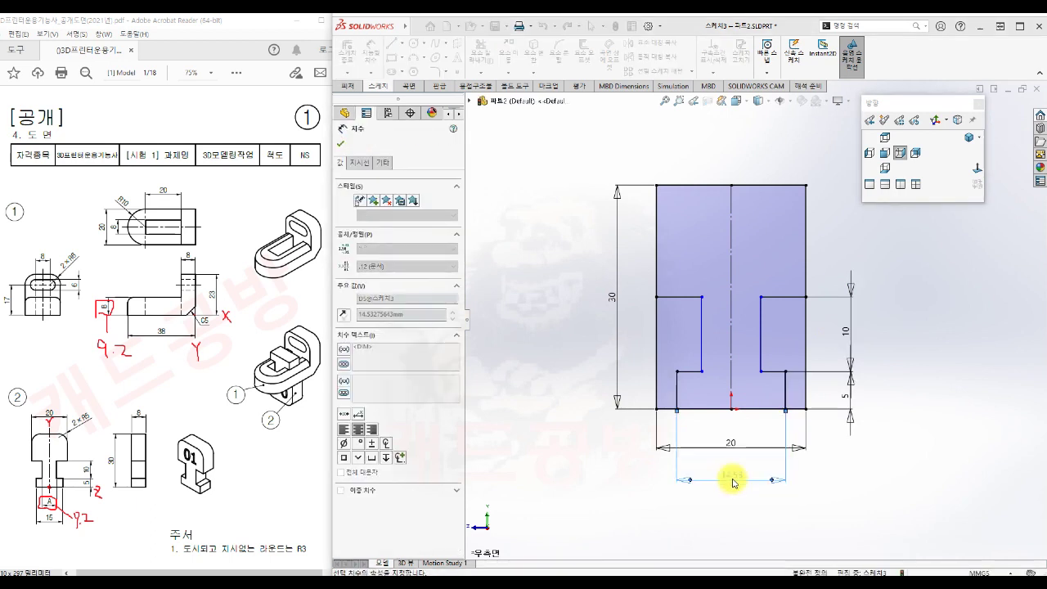
Dimension the neck width between the two inner vertical notch lines as 7.2 mm
click(705, 332)
click(762, 332)
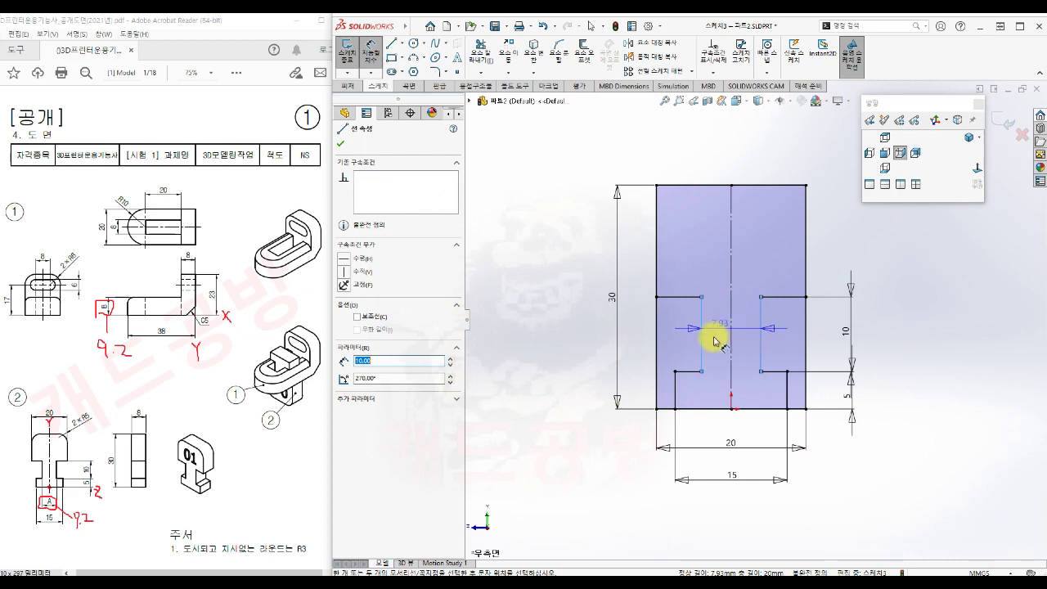
click(732, 510)
text(7.2)
key(Return)
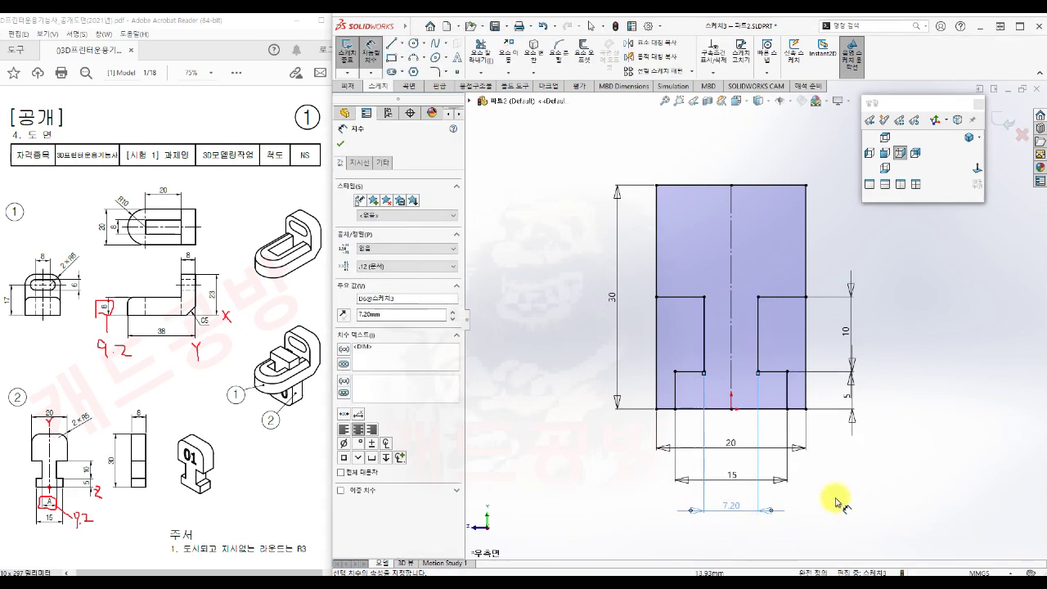
key(Escape)
Close the profile sketch and extrude both halves of the notched profile 8 mm with the Mid Plane end condition
key(s)
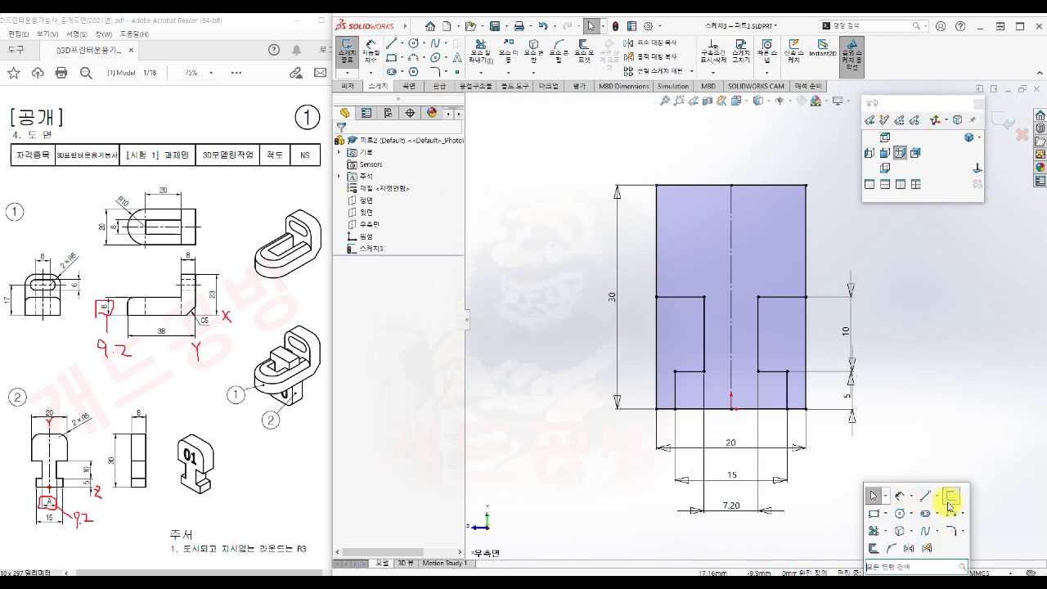
click(950, 497)
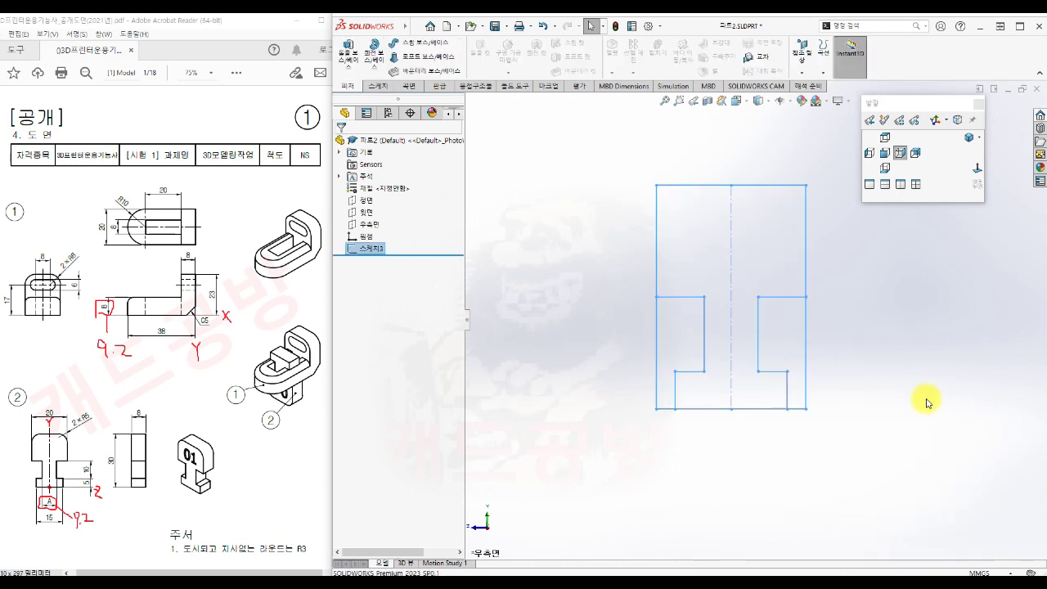
key(s)
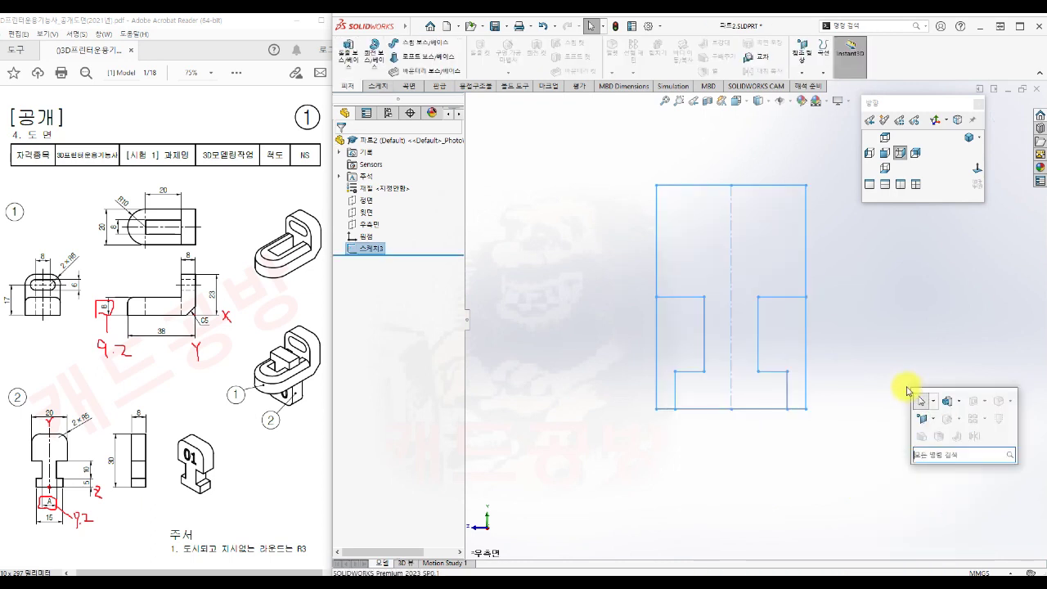
click(946, 400)
click(946, 401)
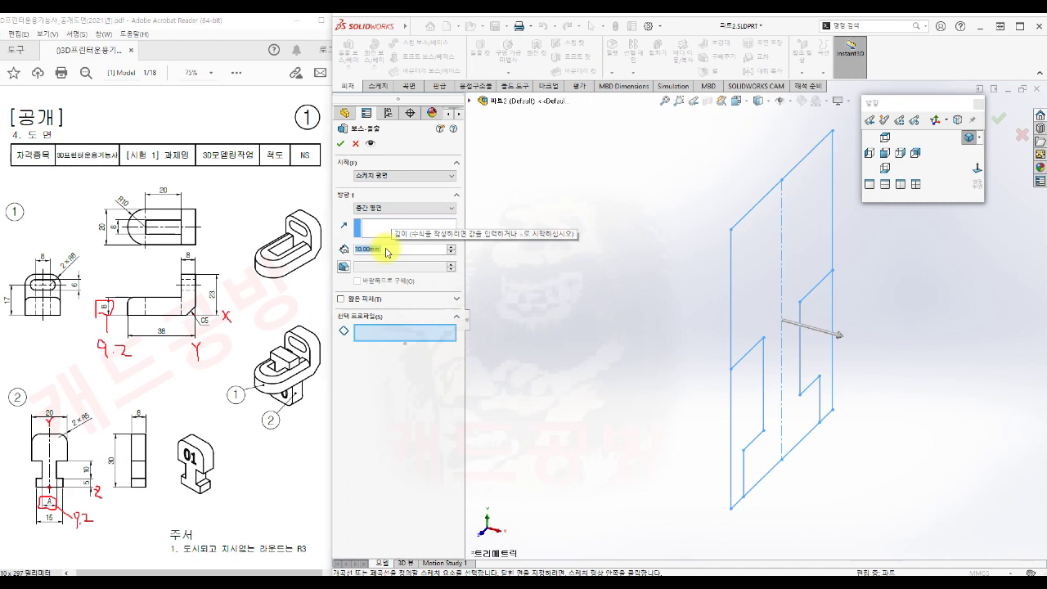
text(8)
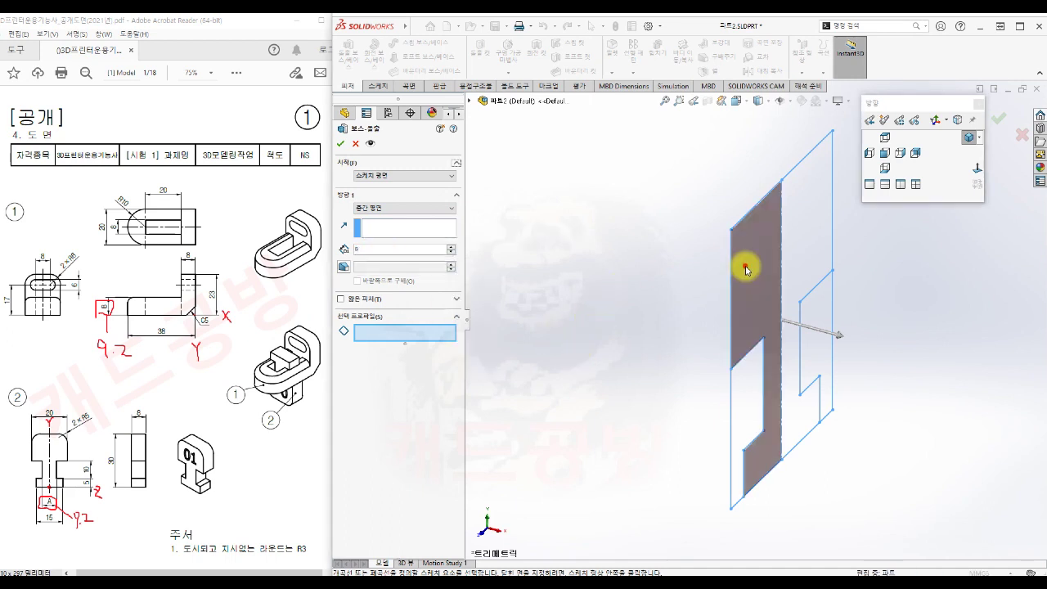
click(801, 245)
click(813, 223)
scroll(869, 344, up, 3)
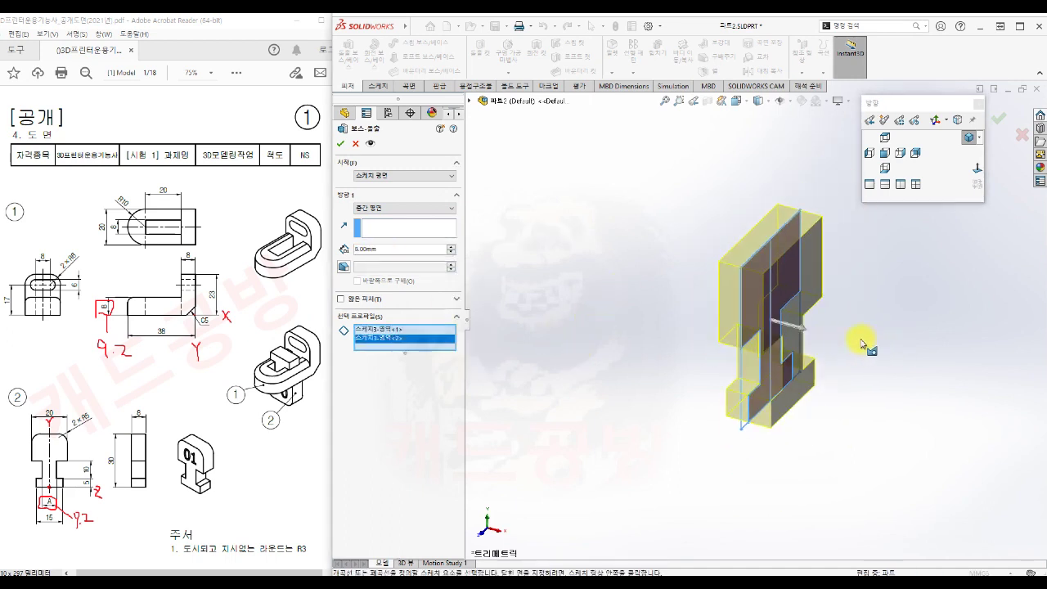
click(344, 144)
click(611, 463)
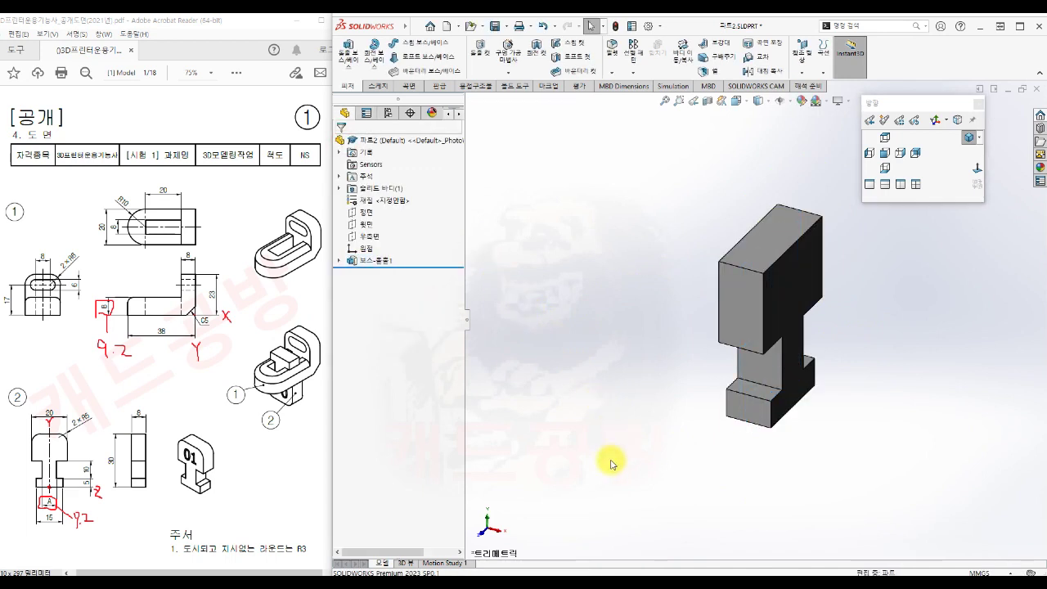
Fillet the two upper corner edges of the head with a 5 mm radius
middle_drag(614, 479, 701, 428)
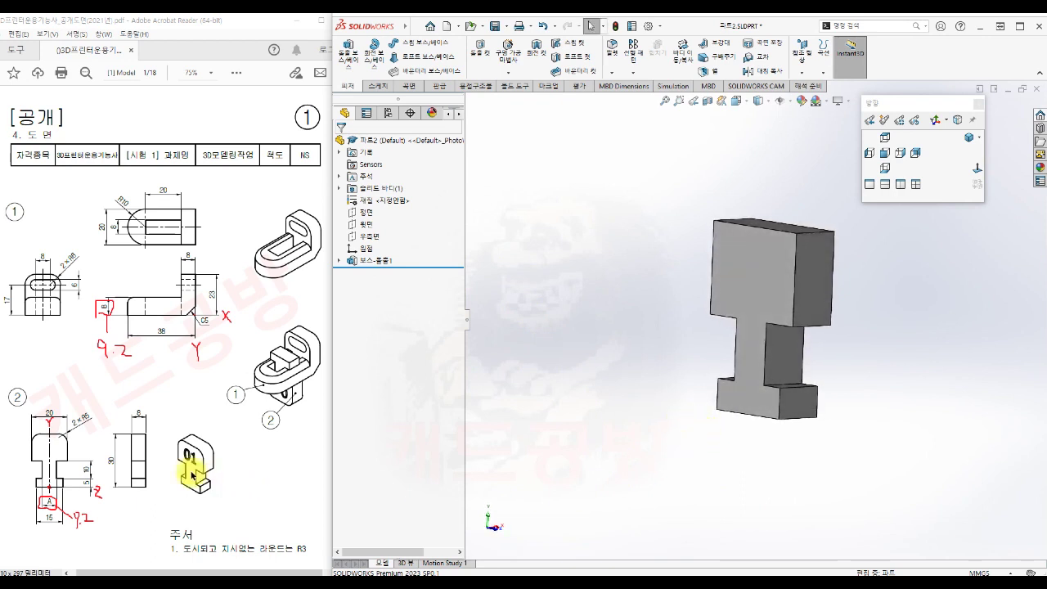
drag(181, 442, 213, 464)
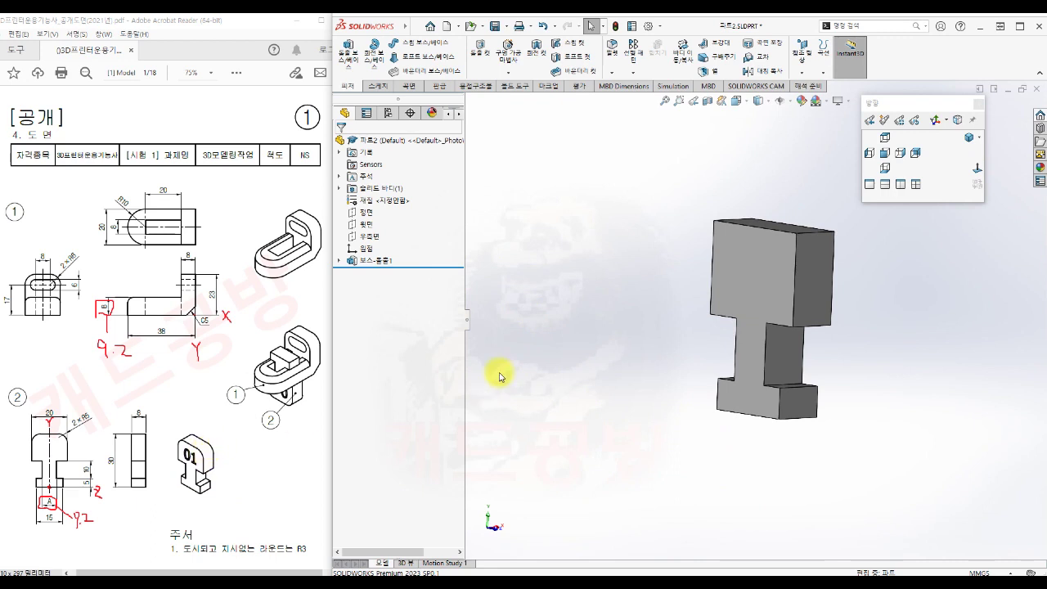
key(s)
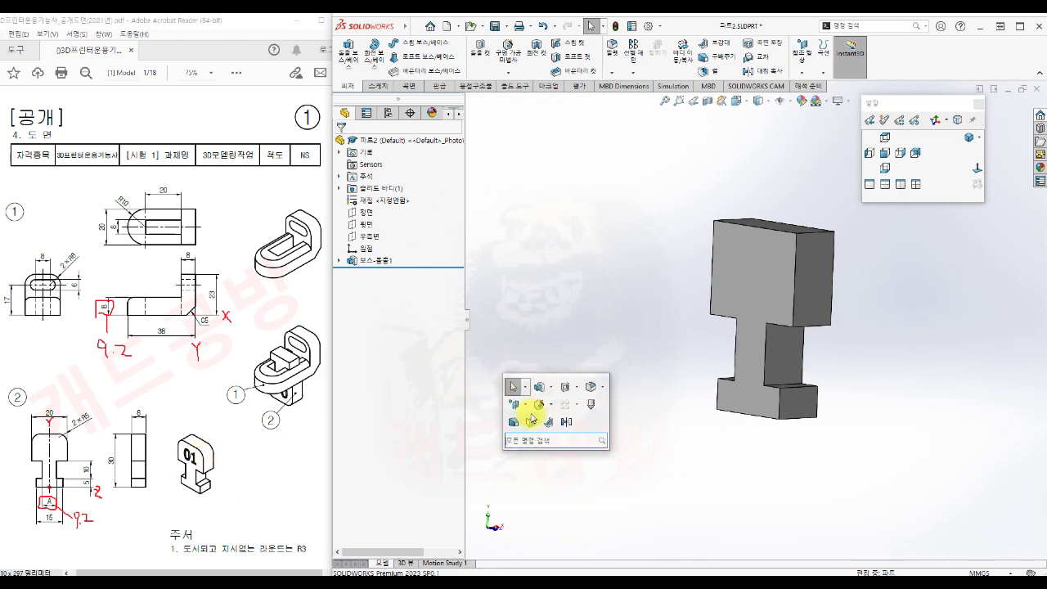
click(593, 392)
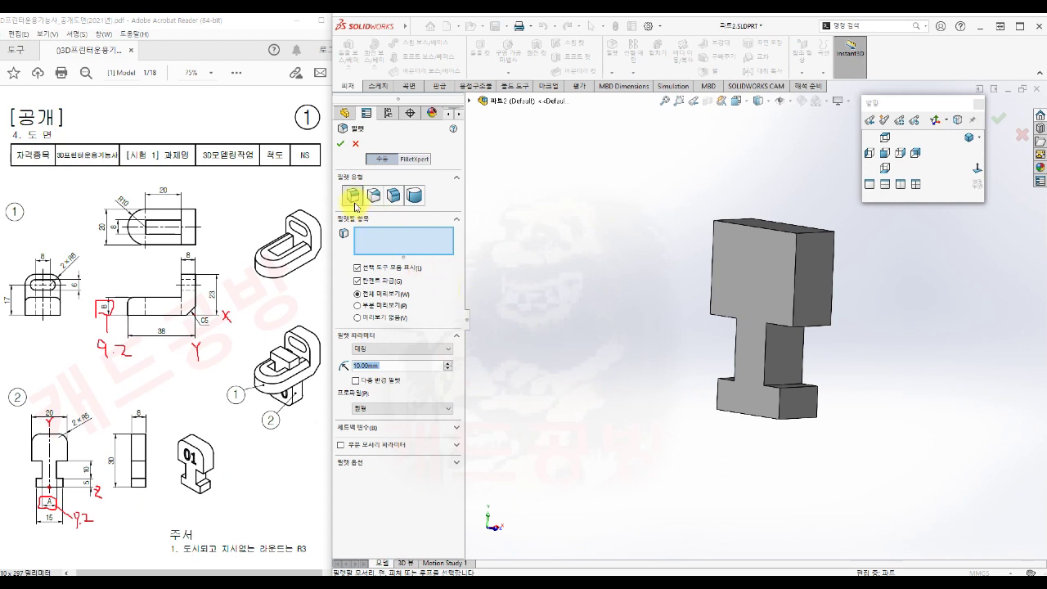
text(5)
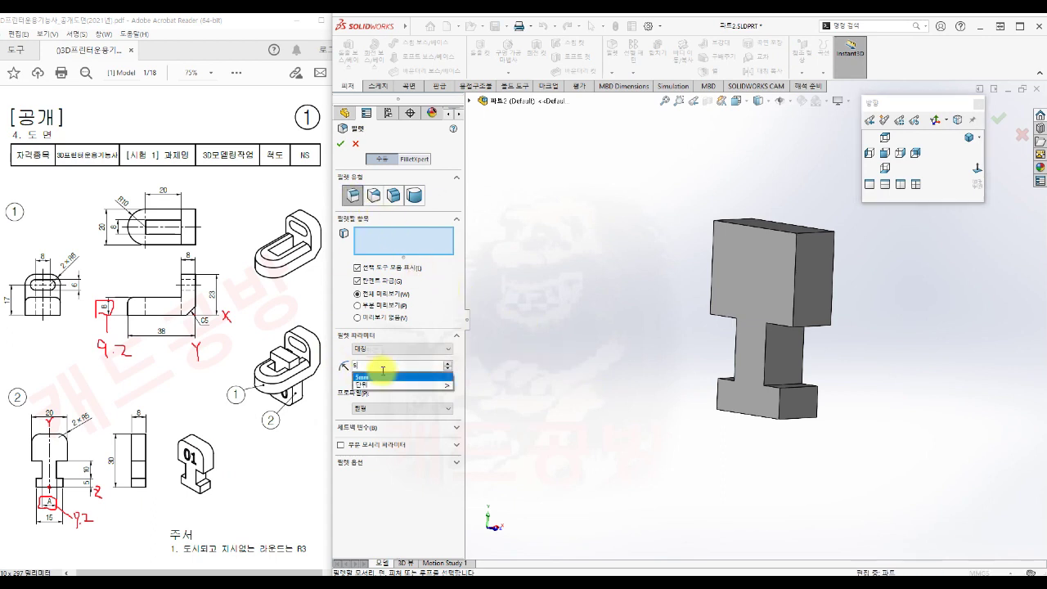
key(Return)
middle_drag(735, 220, 739, 193)
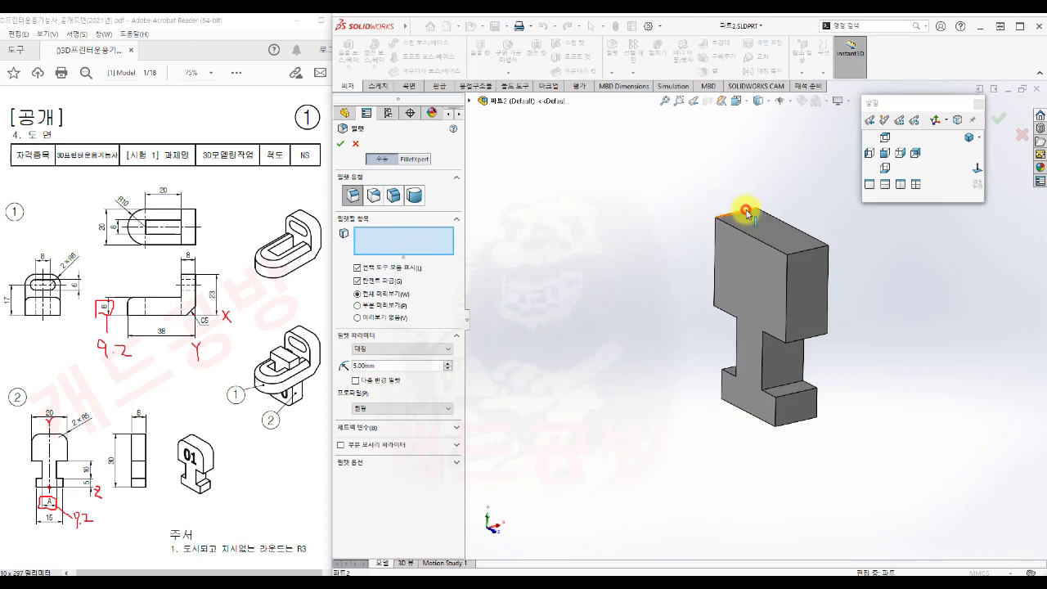
click(746, 212)
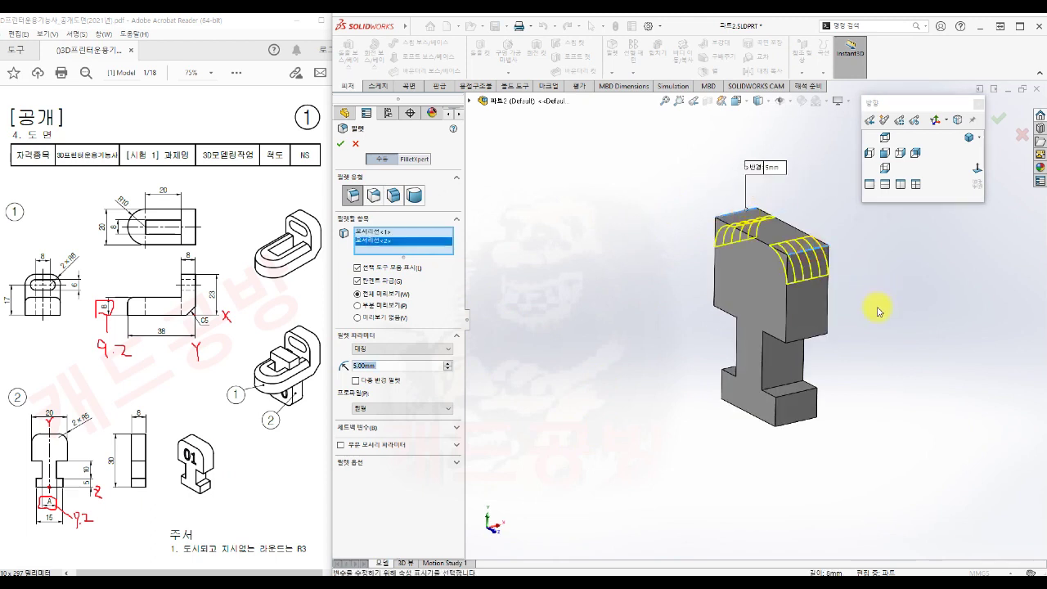
click(341, 143)
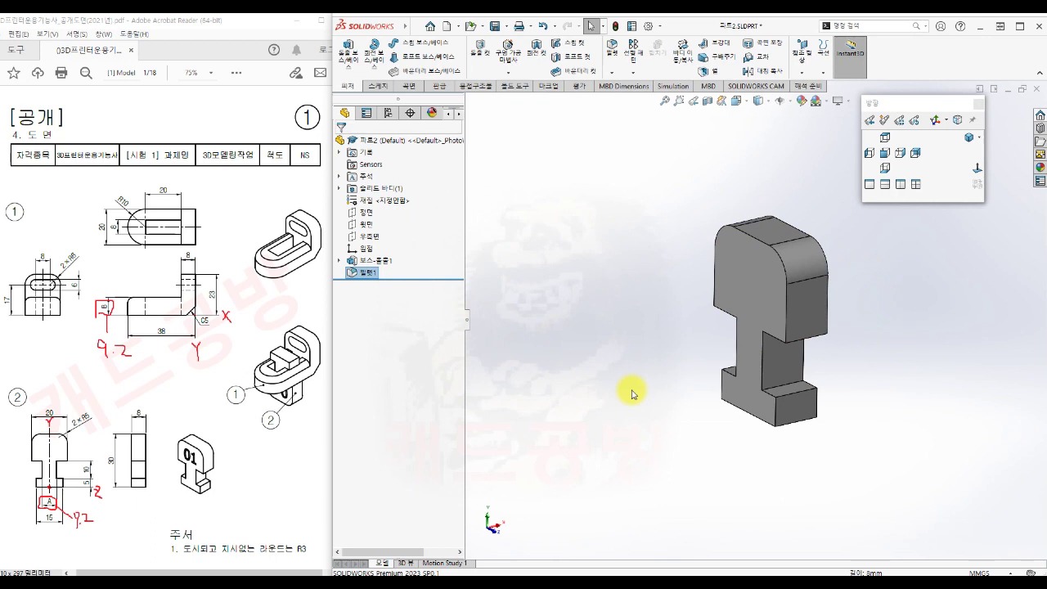
Start a sketch on the large flat notched face on the part's left-view side, viewed face-on
key(f)
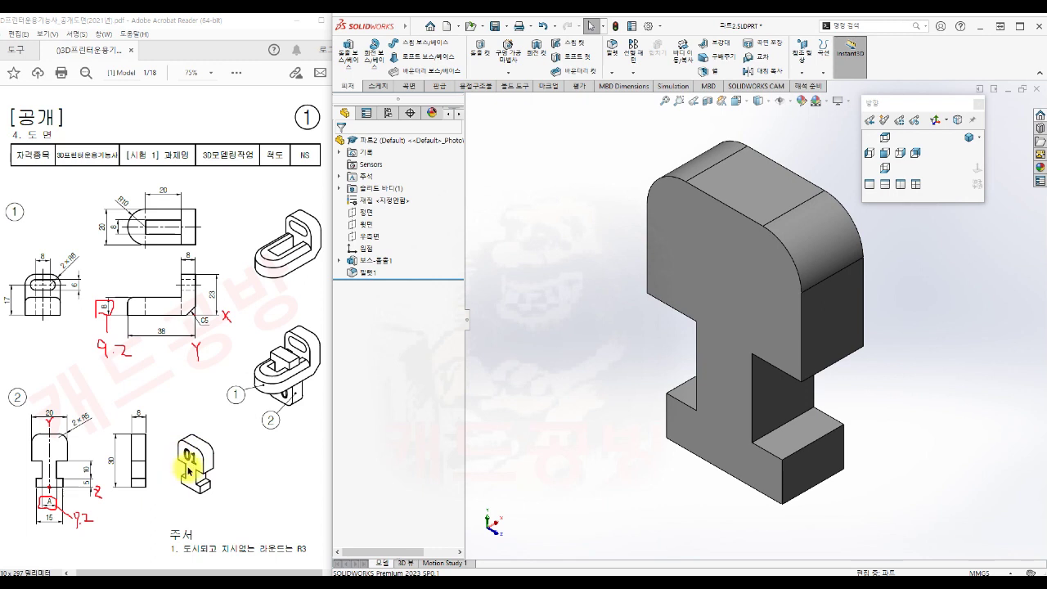
click(968, 136)
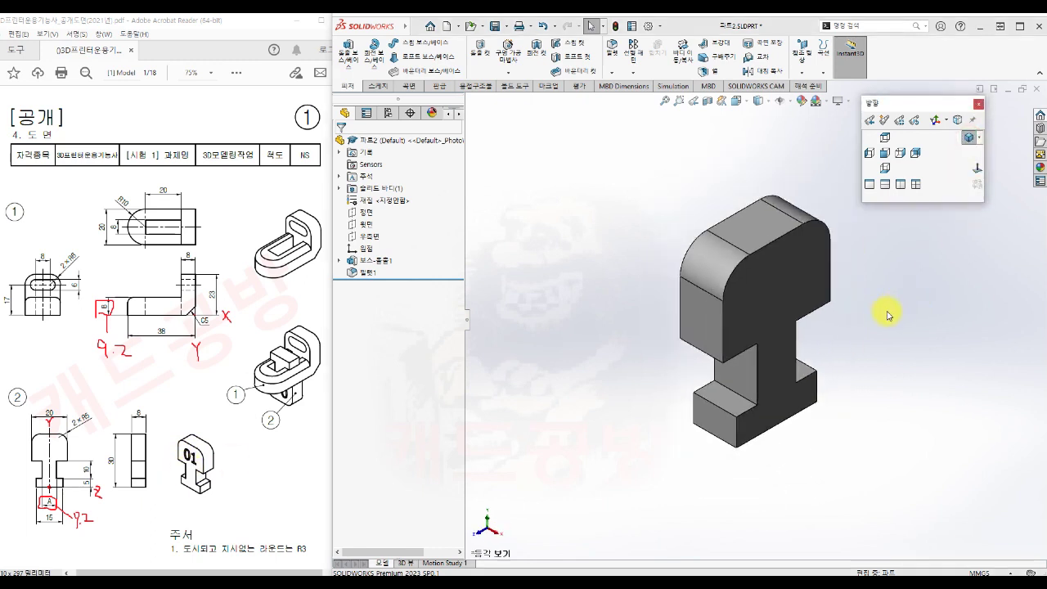
click(958, 120)
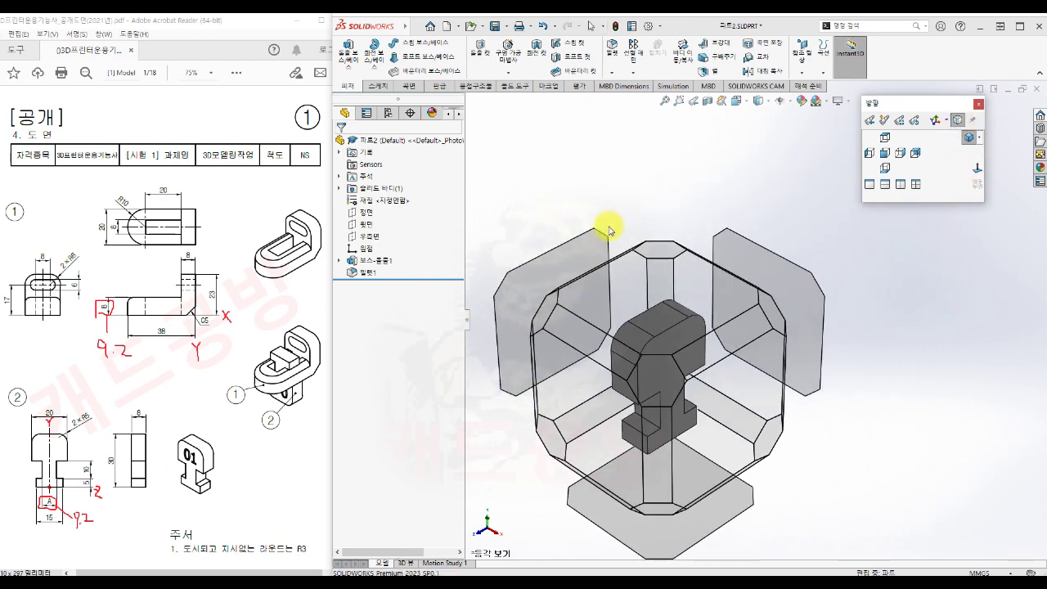
click(553, 301)
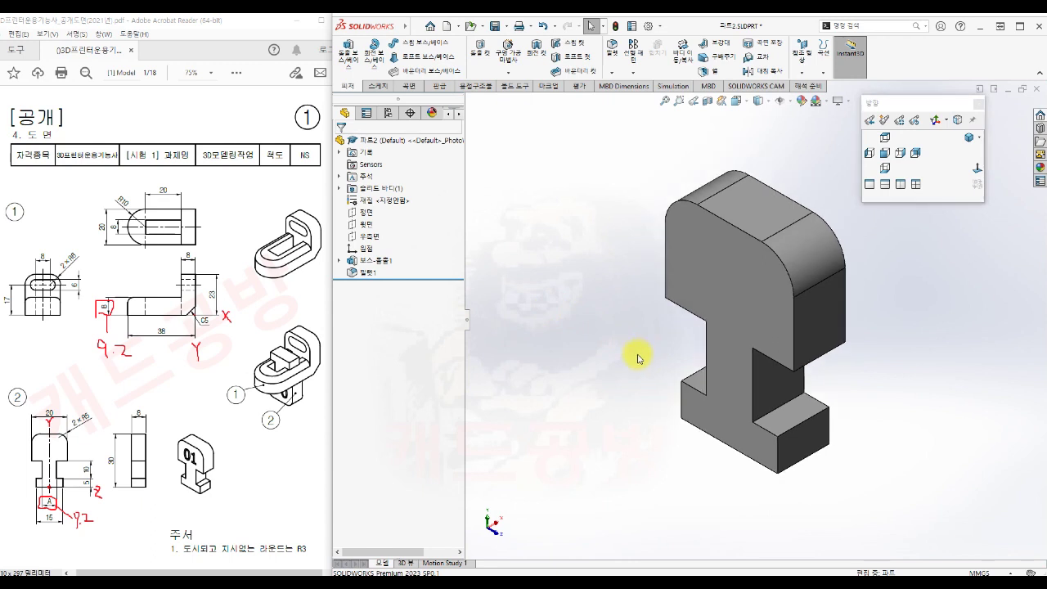
ctrl+middle_drag(790, 154, 770, 183)
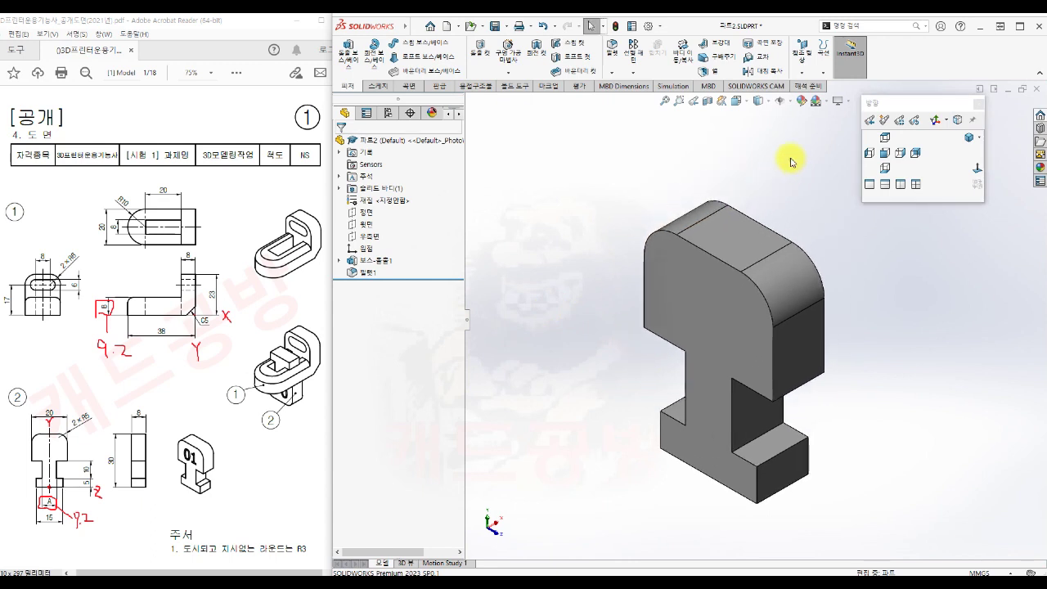
click(701, 331)
click(750, 291)
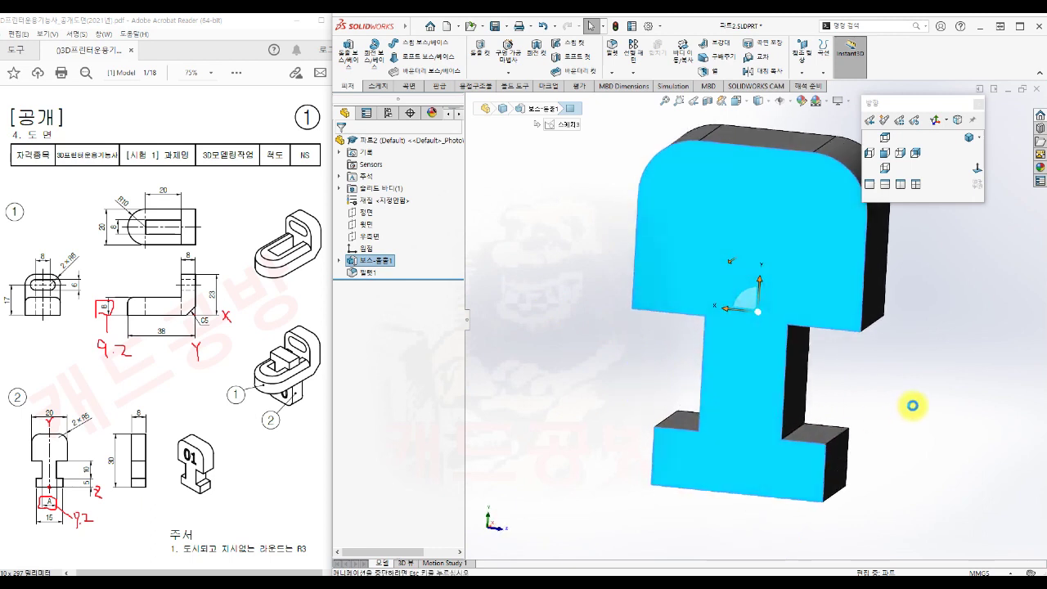
scroll(882, 244, down, 1)
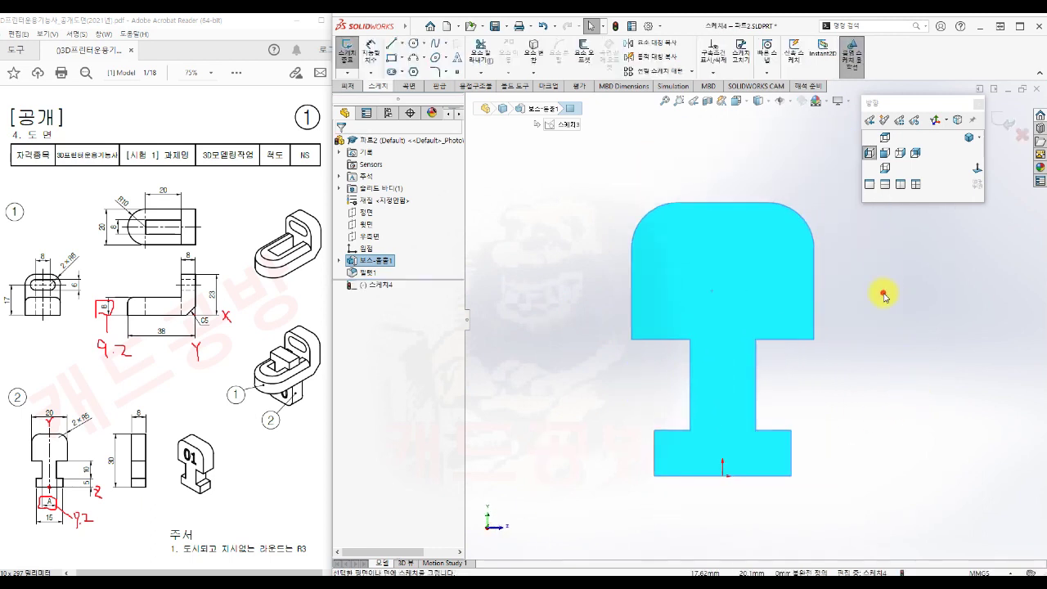
click(883, 293)
Create the sketch text "01" with the document font turned off and the font size set to 24 points
click(461, 54)
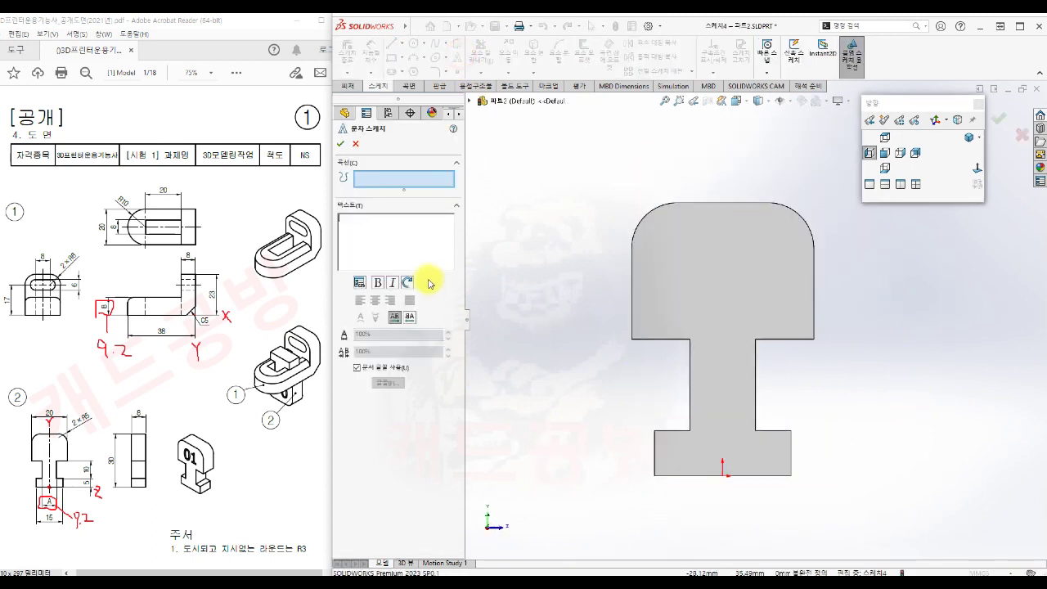
text(01)
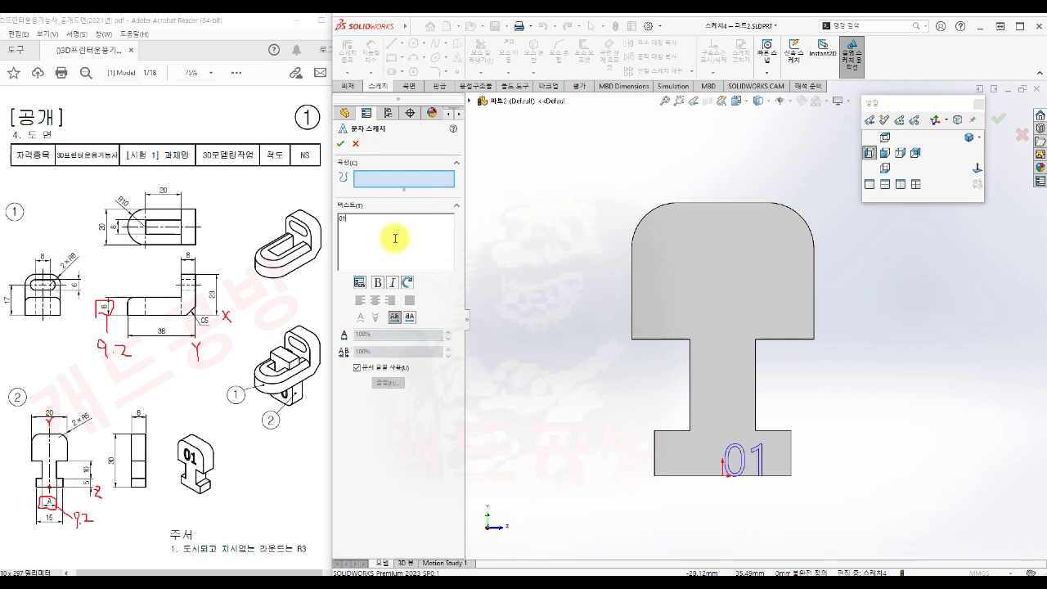
click(356, 369)
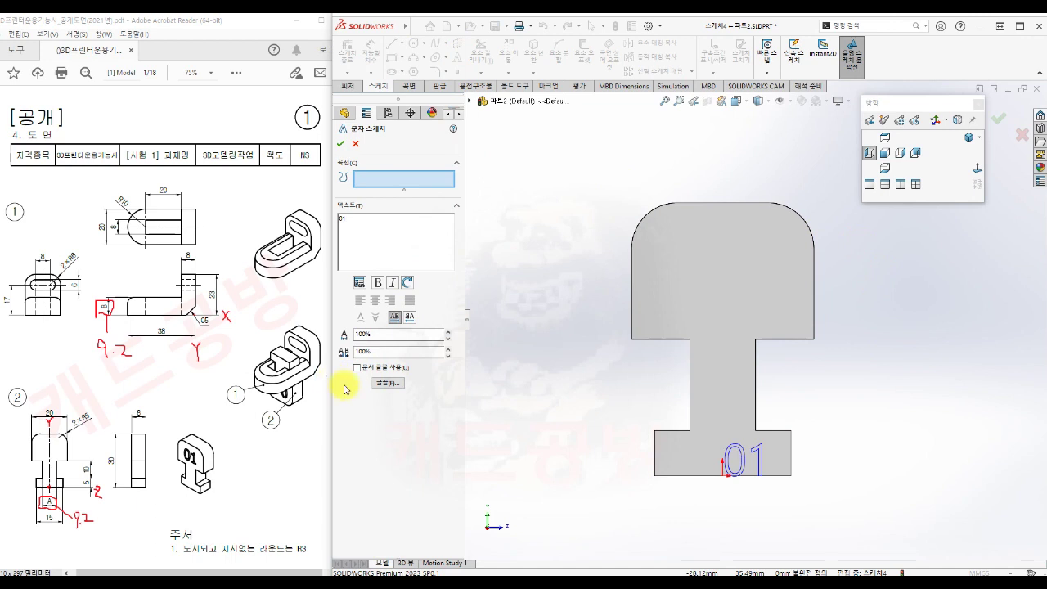
click(386, 382)
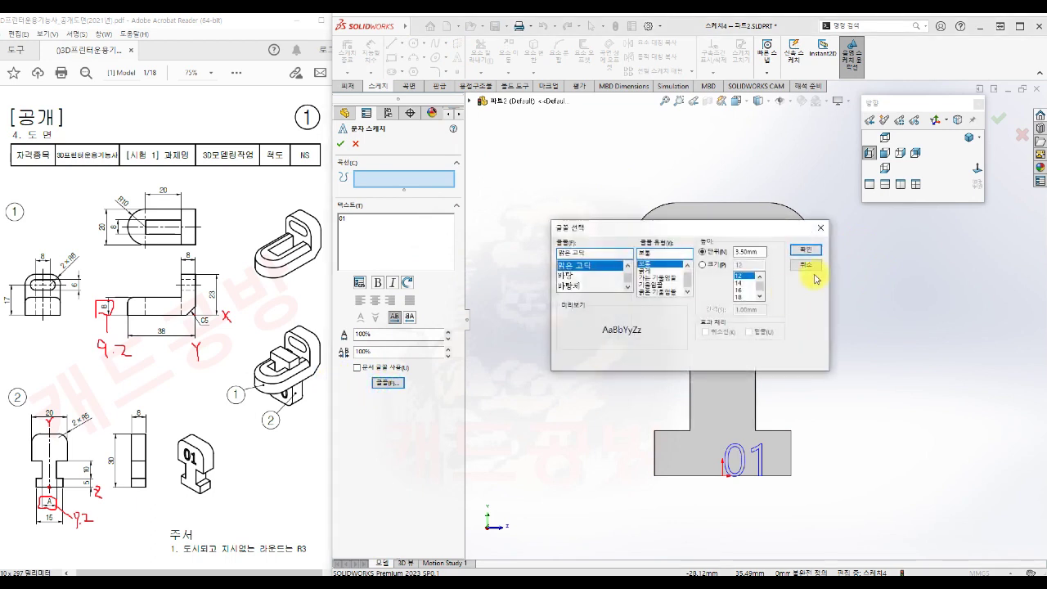
click(712, 265)
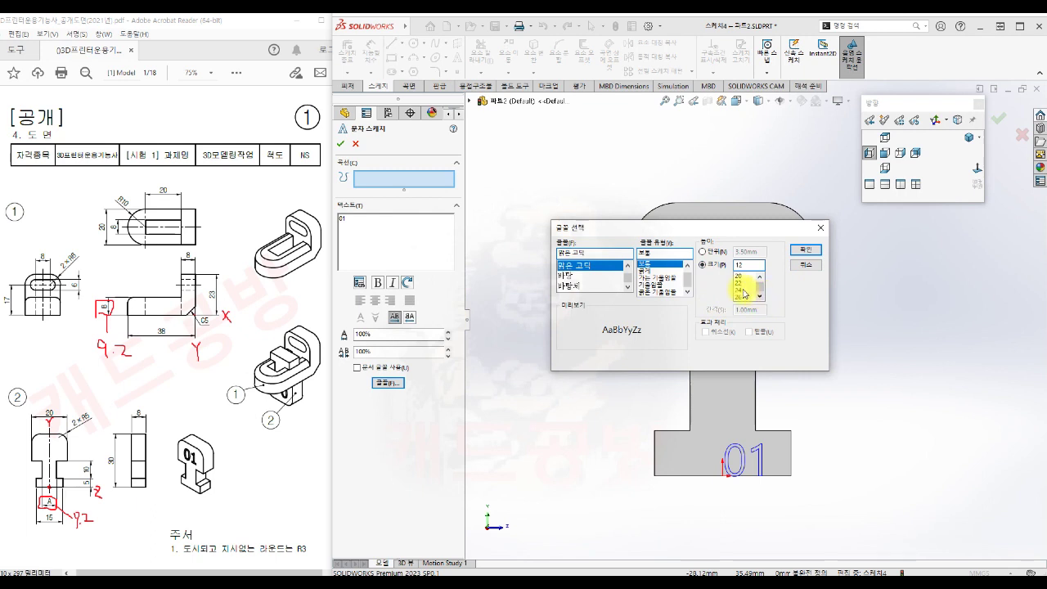
click(742, 290)
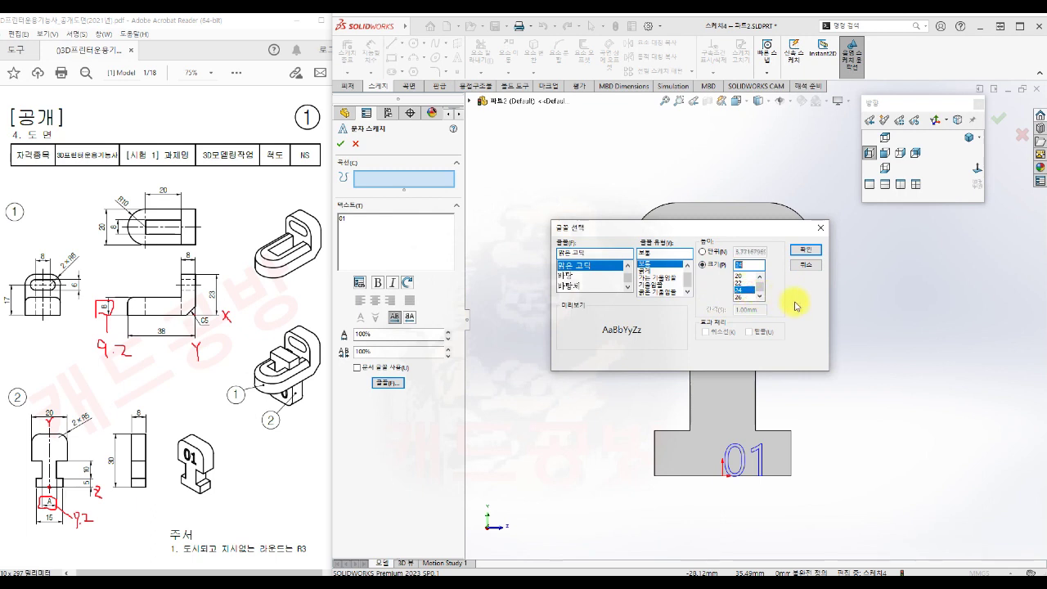
click(819, 255)
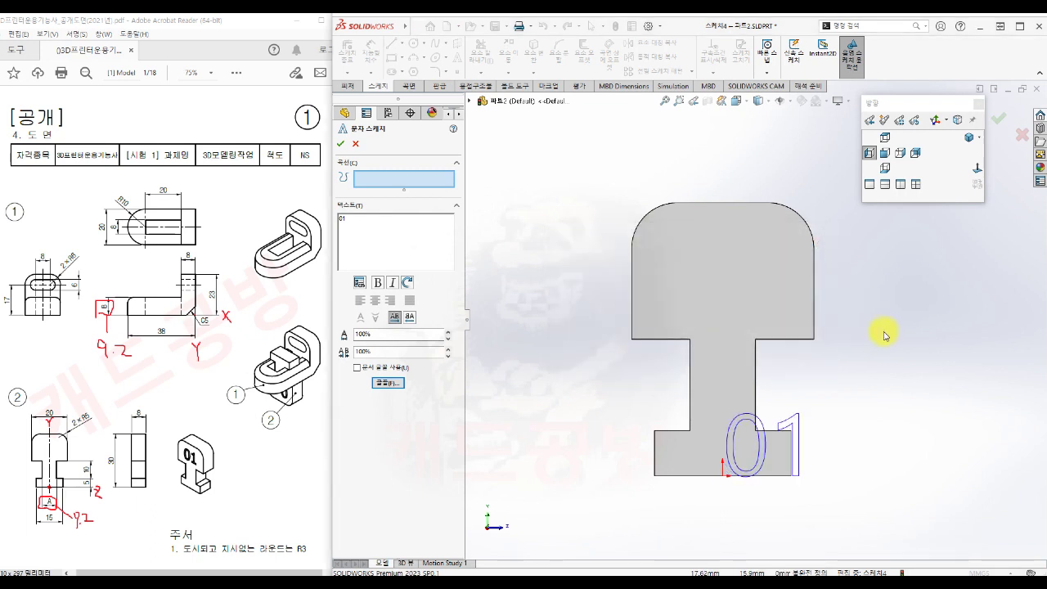
Place the "01" text in the middle of the head and close the sketch
click(672, 302)
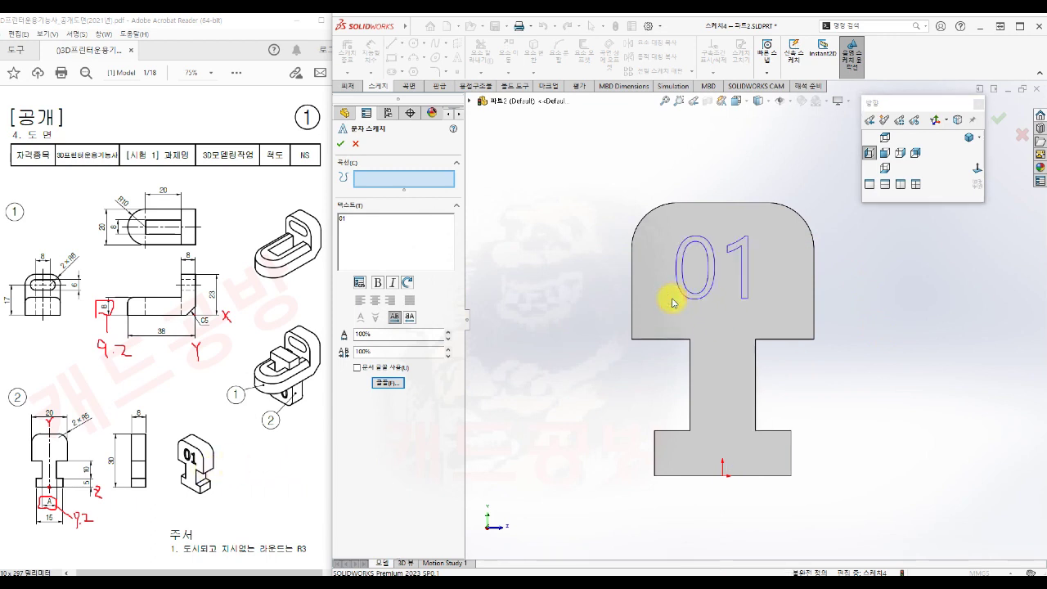
click(682, 304)
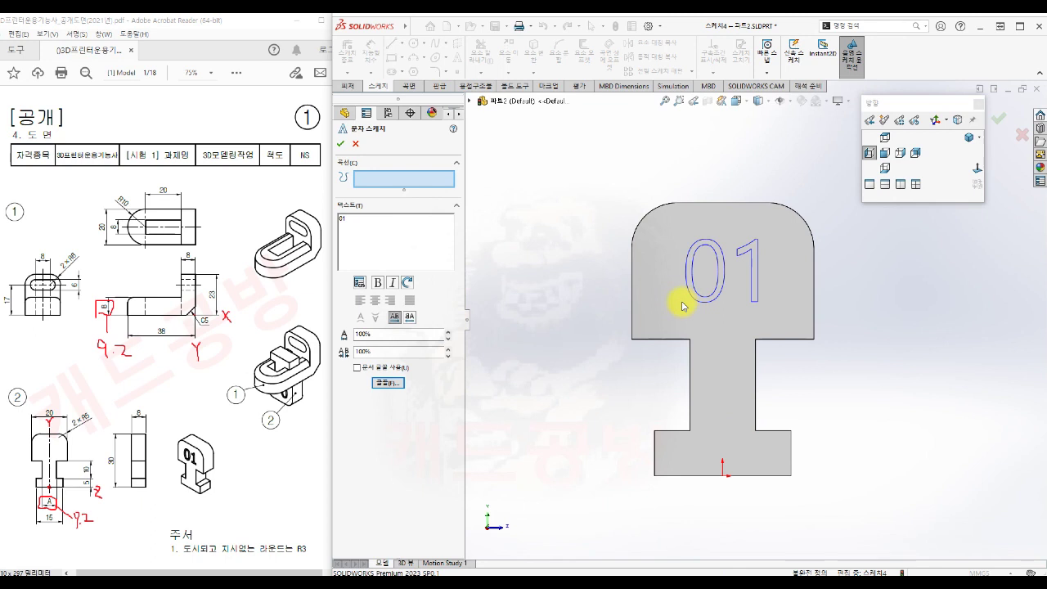
click(340, 147)
key(s)
click(612, 361)
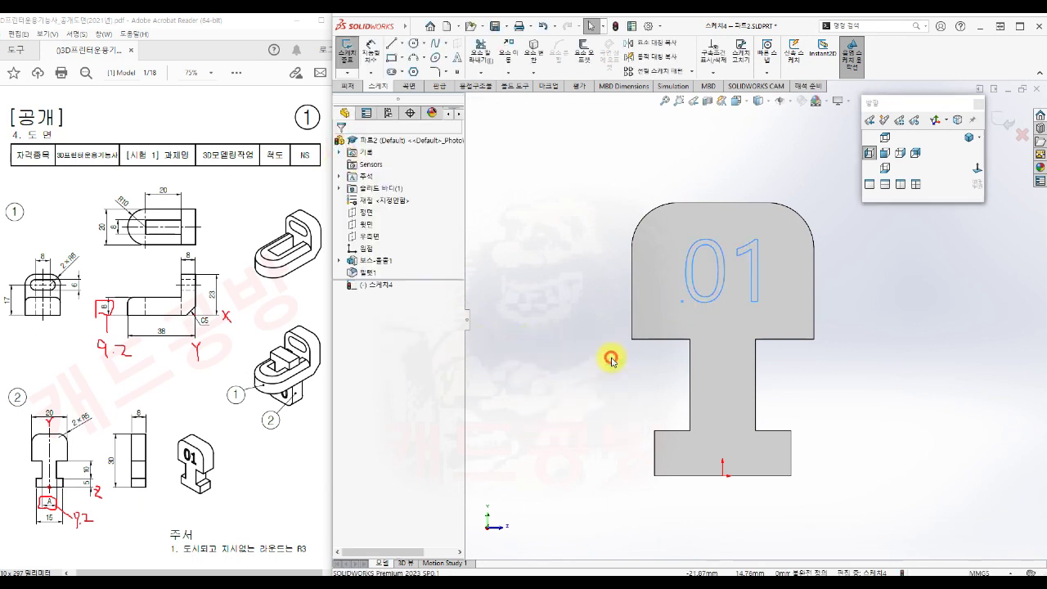
Engrave the "01" text into the head with a blind extruded cut 1 mm deep
key(s)
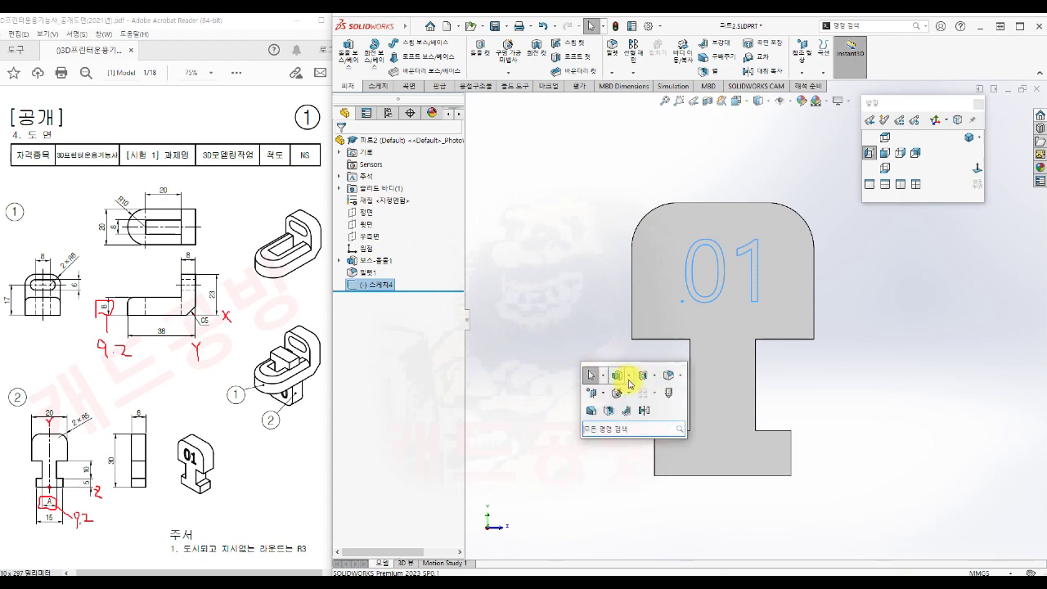
click(638, 375)
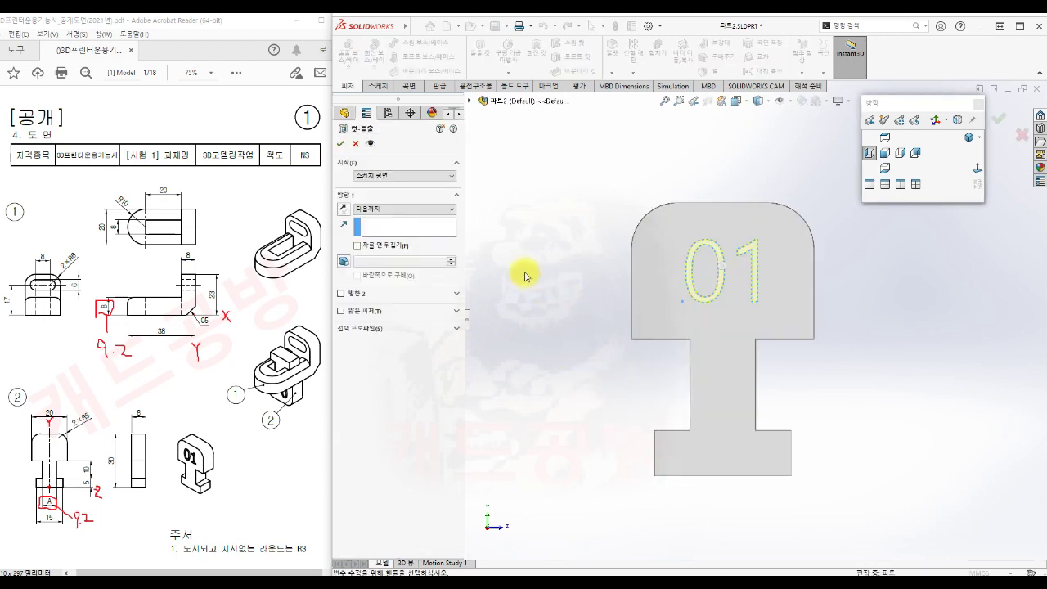
click(969, 137)
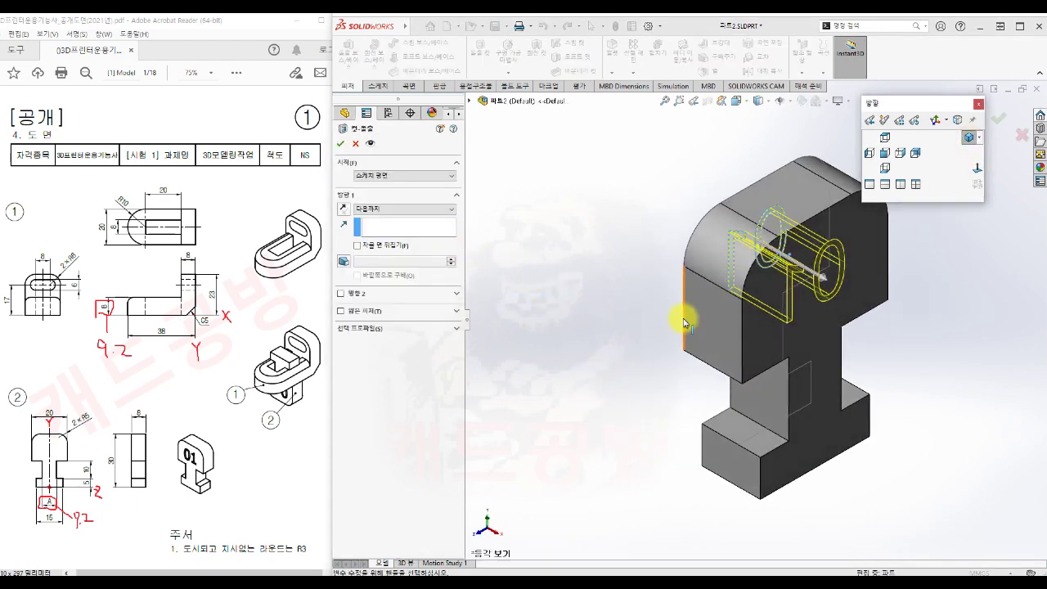
middle_drag(681, 322, 753, 380)
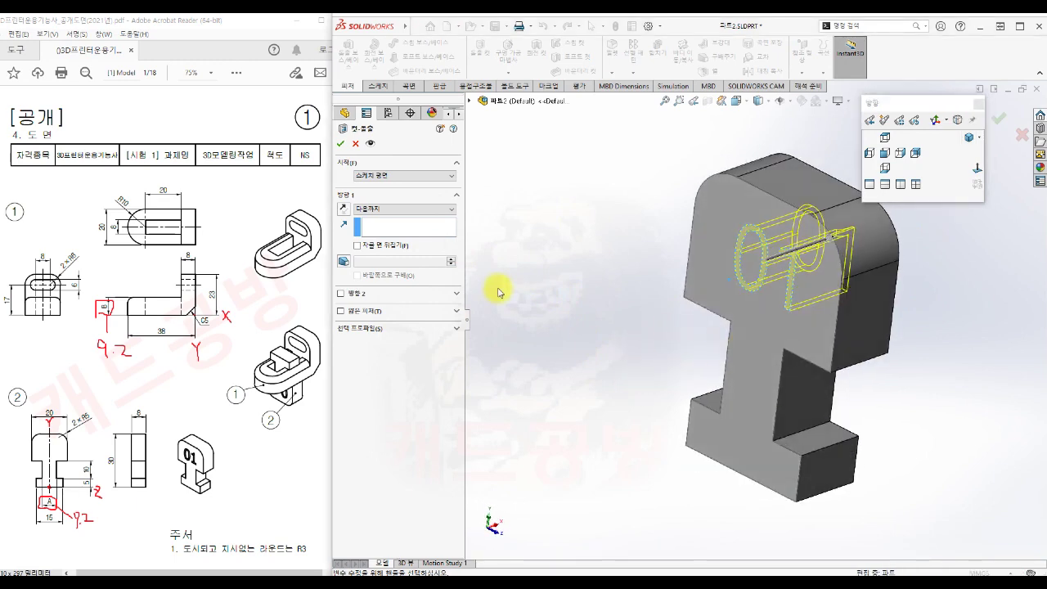
click(370, 210)
click(373, 219)
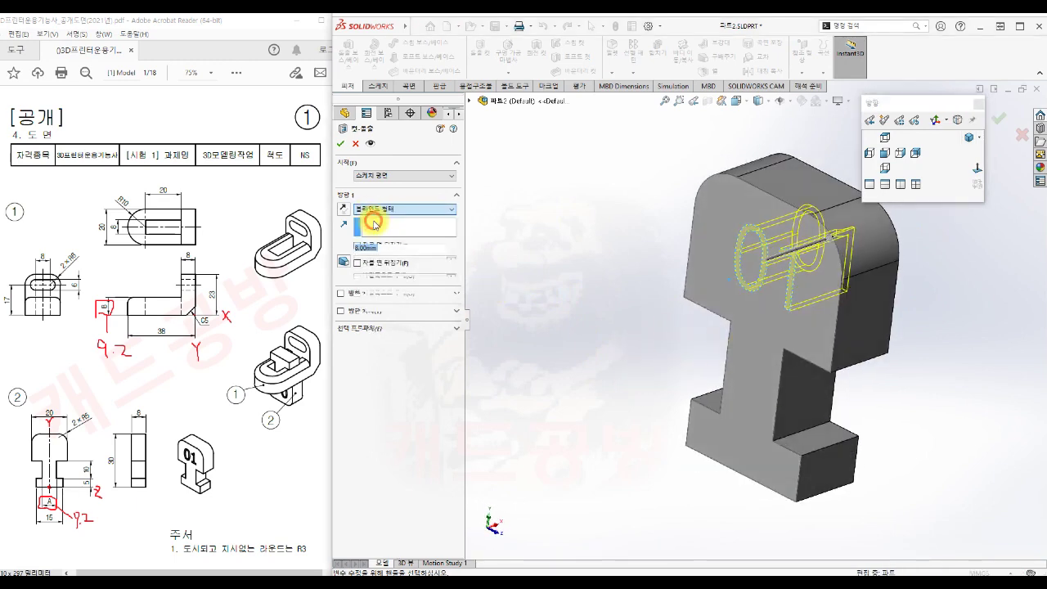
text(1)
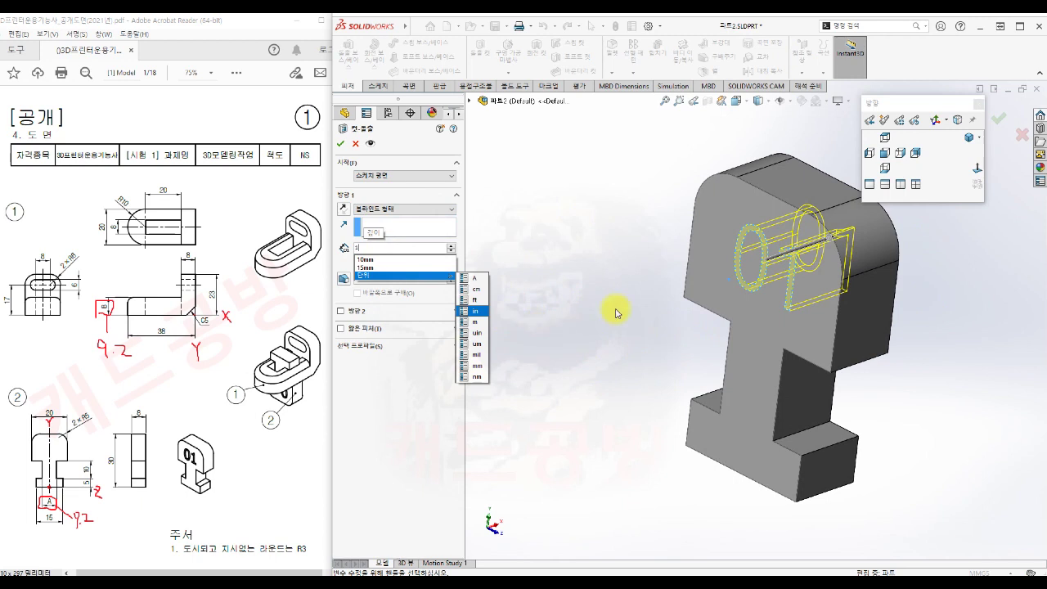
key(Return)
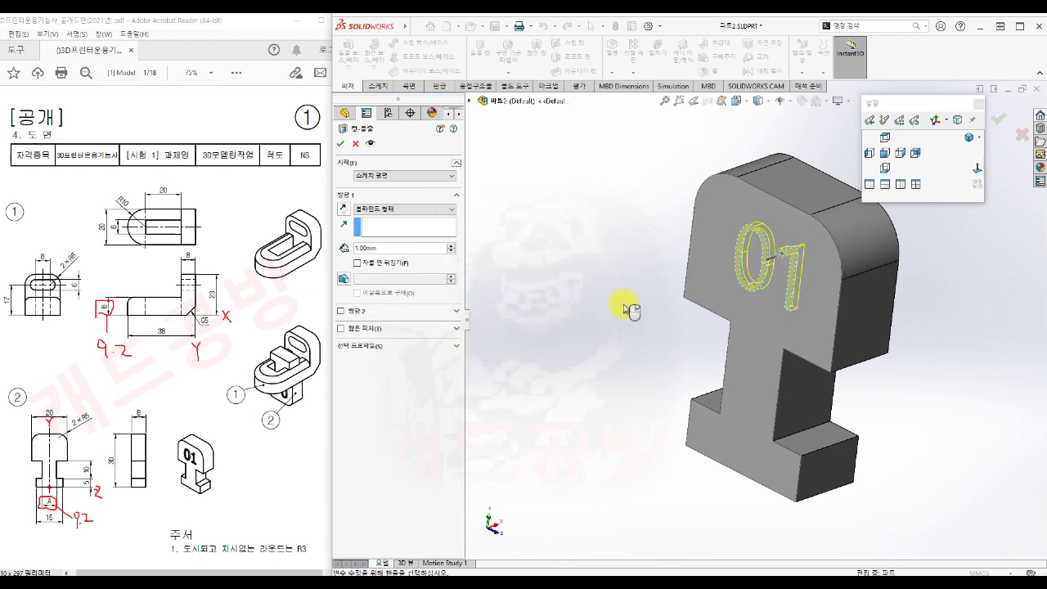
click(341, 144)
scroll(598, 380, up, 2)
click(598, 380)
mouse_move(605, 422)
middle_down()
mouse_move(603, 402)
mouse_move(615, 419)
middle_up()
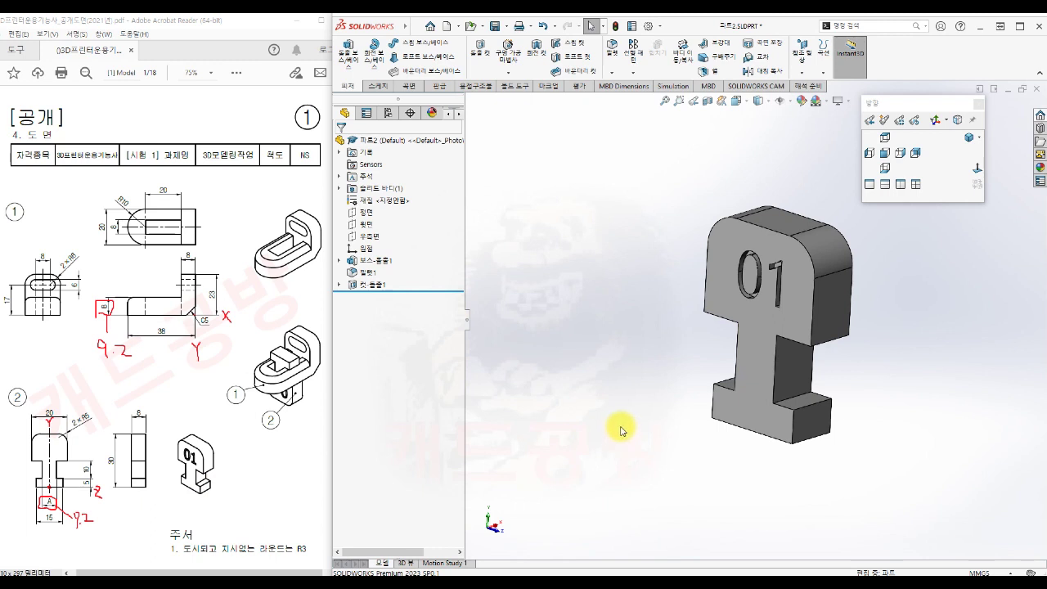
Save and close the finished part, and create a new assembly from the assembly template in 0Templates_2023
click(495, 27)
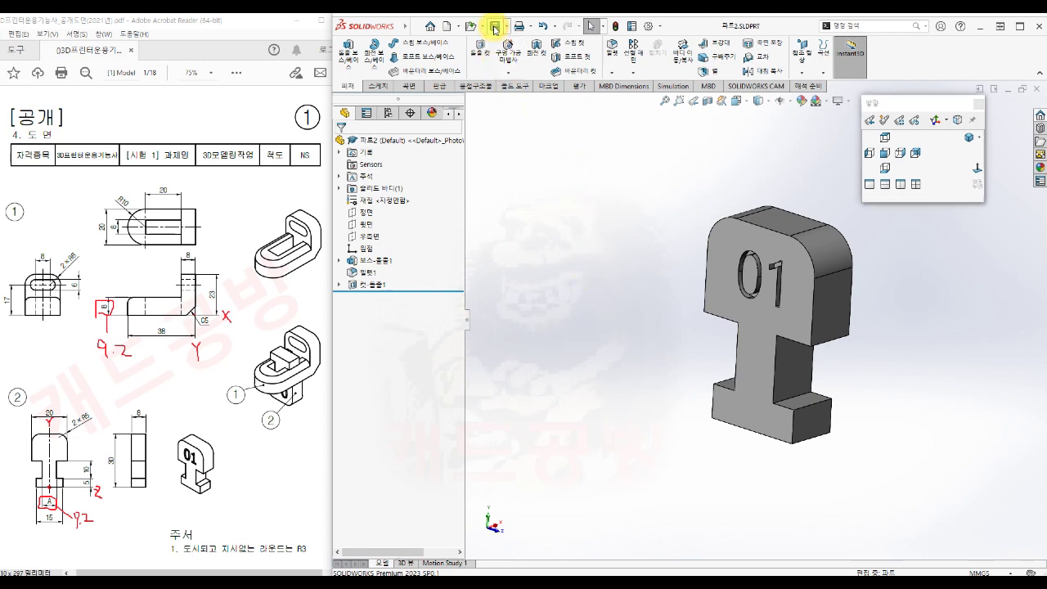
click(1035, 90)
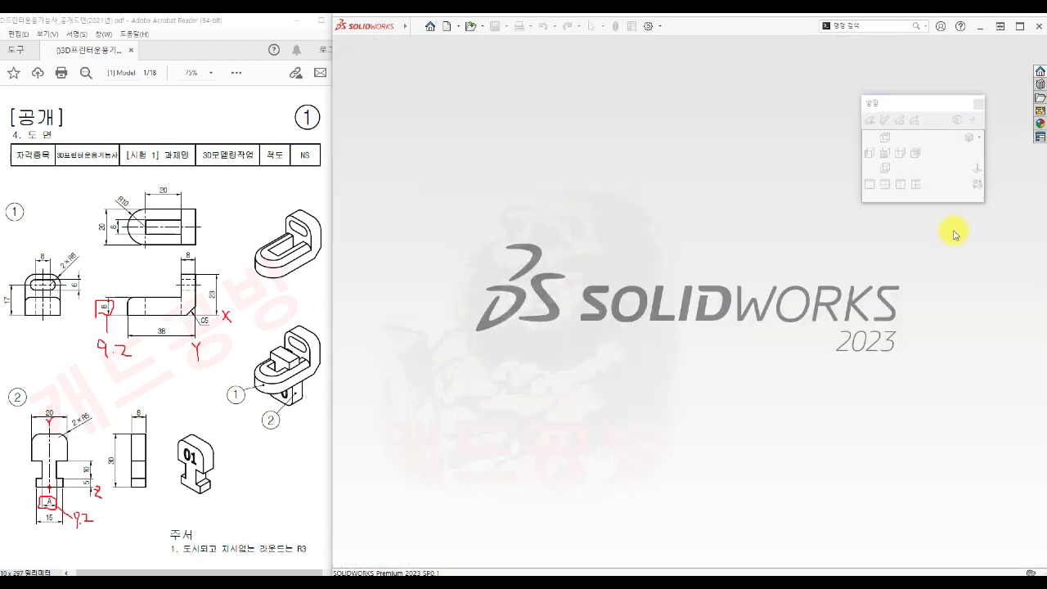
click(445, 26)
click(570, 187)
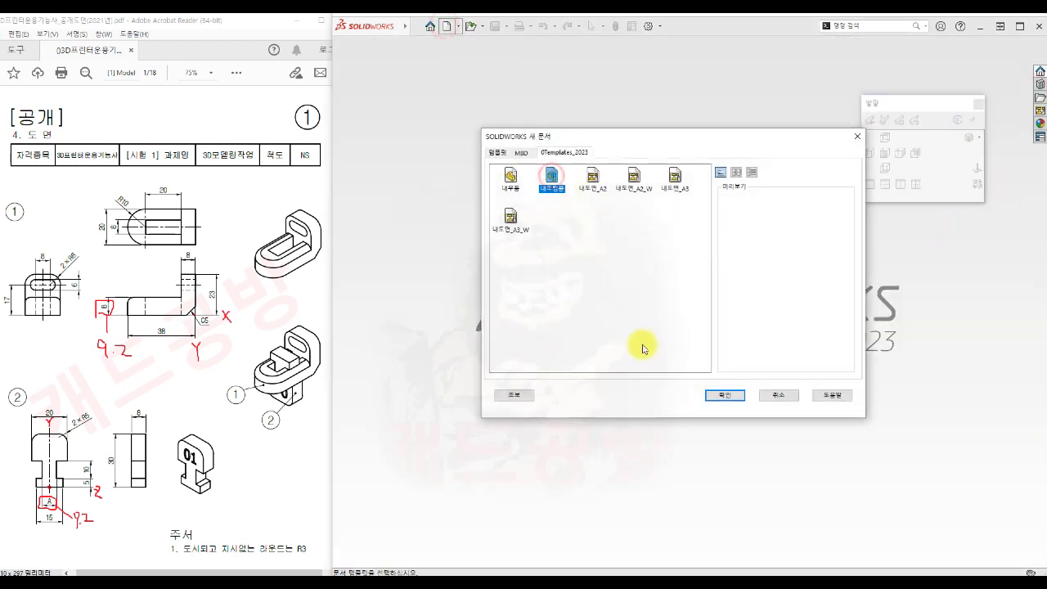
click(725, 396)
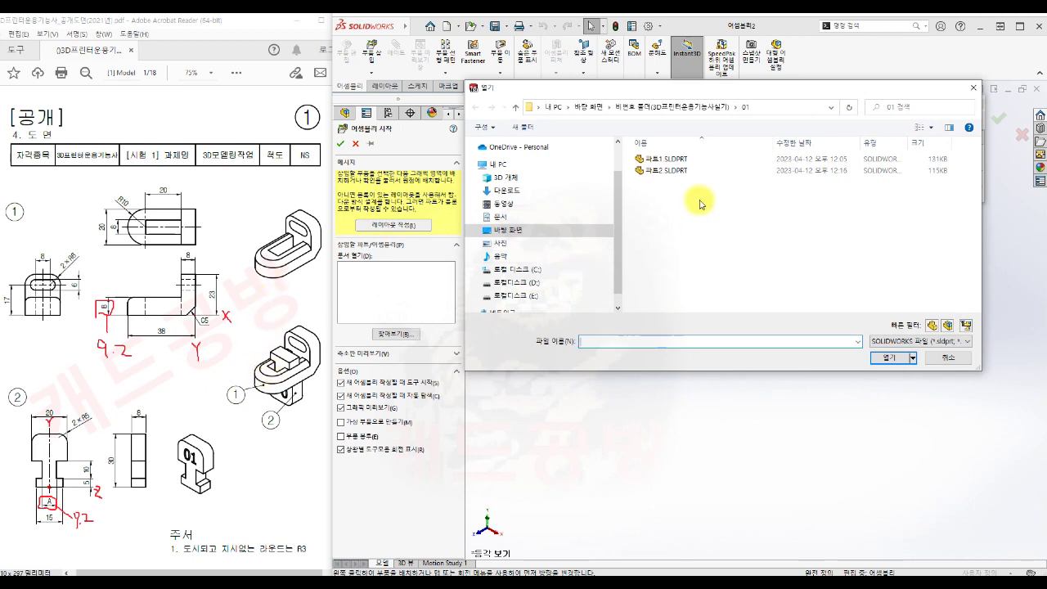
Insert 파트1.SLDPRT as the first component, fixed at the assembly origin
click(664, 159)
click(891, 358)
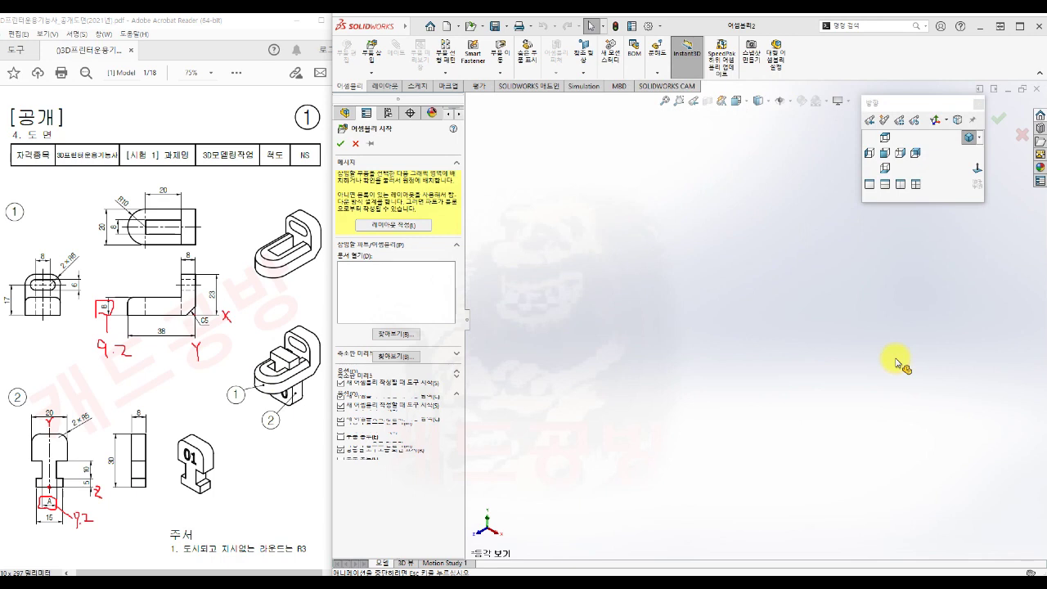
scroll(861, 407, up, 4)
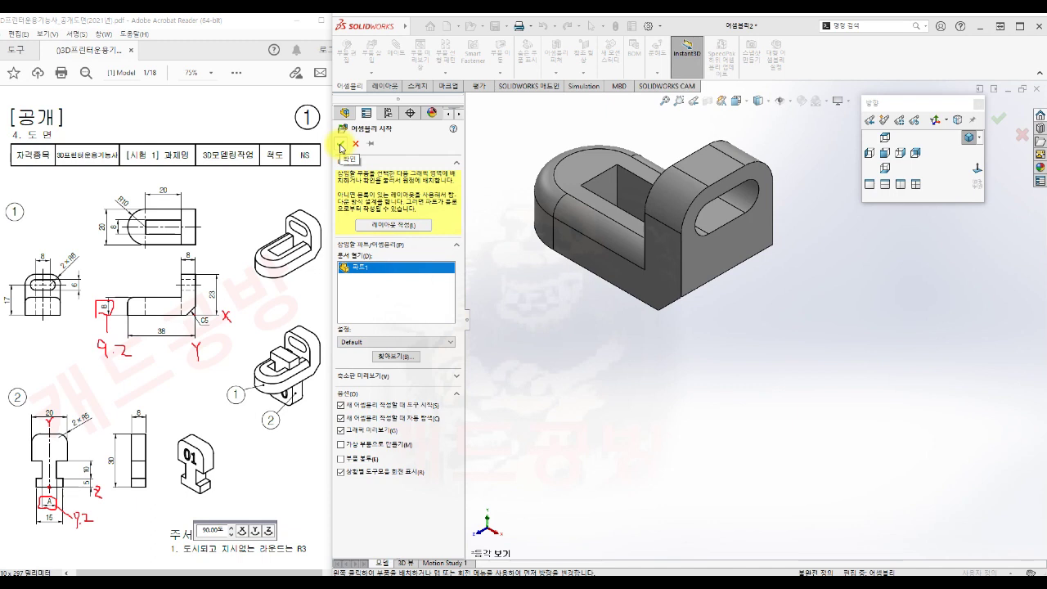
click(341, 145)
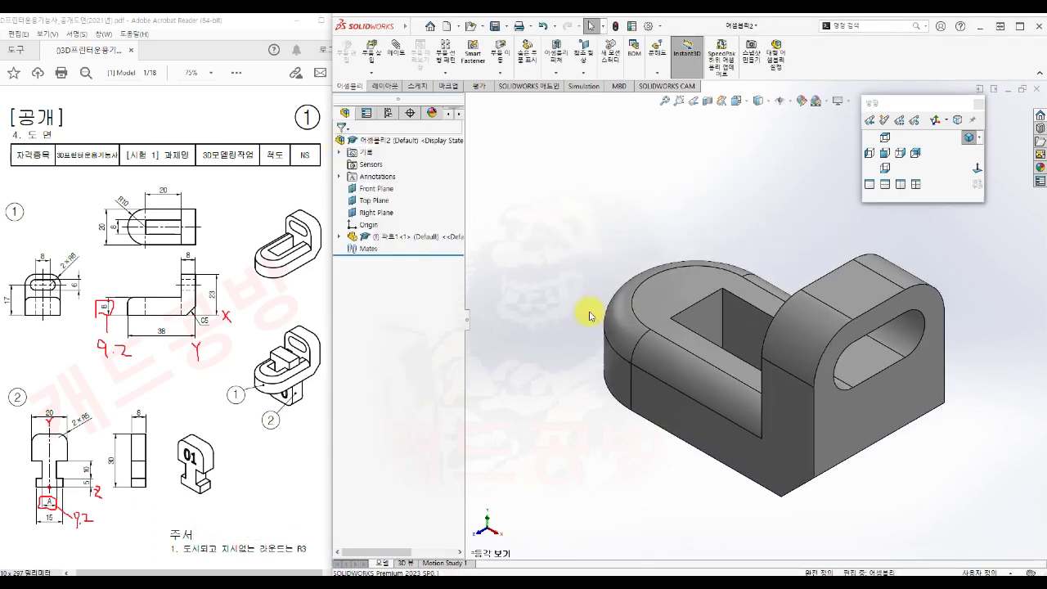
Insert 파트2.SLDPRT into the assembly and place it freely above the first part
key(s)
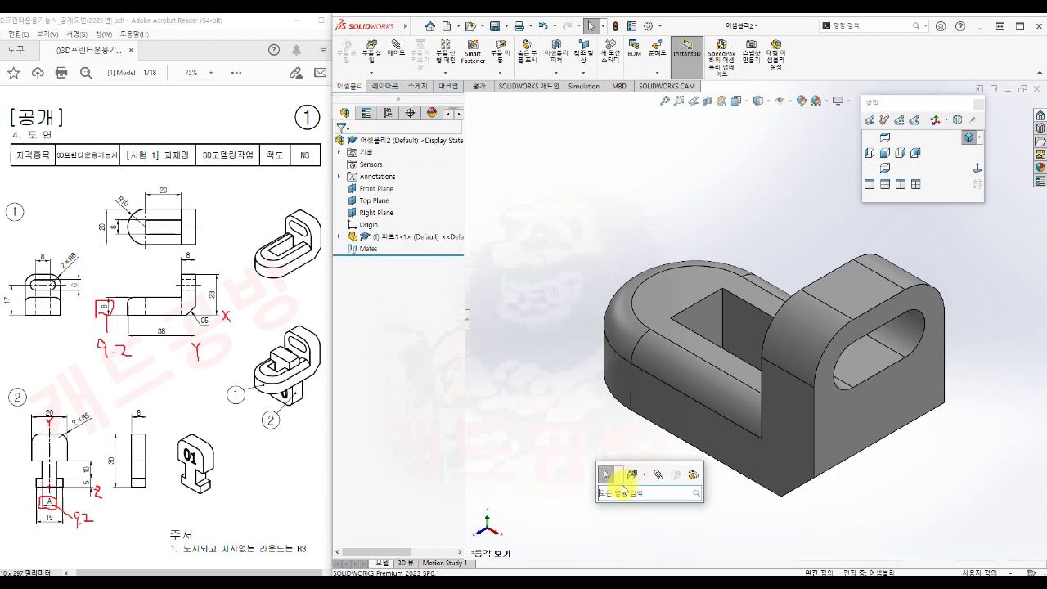
click(632, 472)
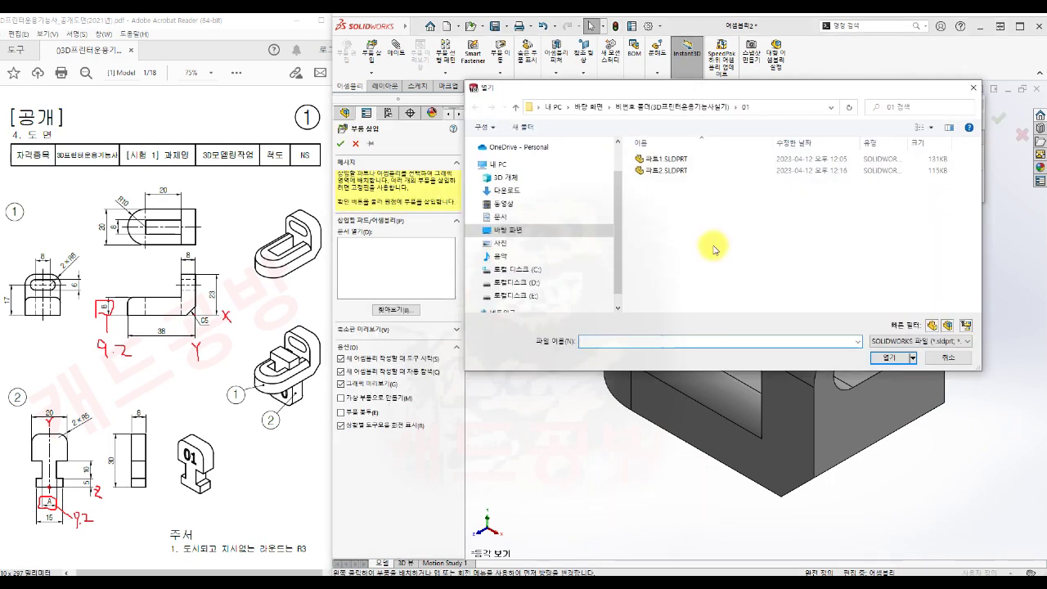
click(660, 171)
click(899, 360)
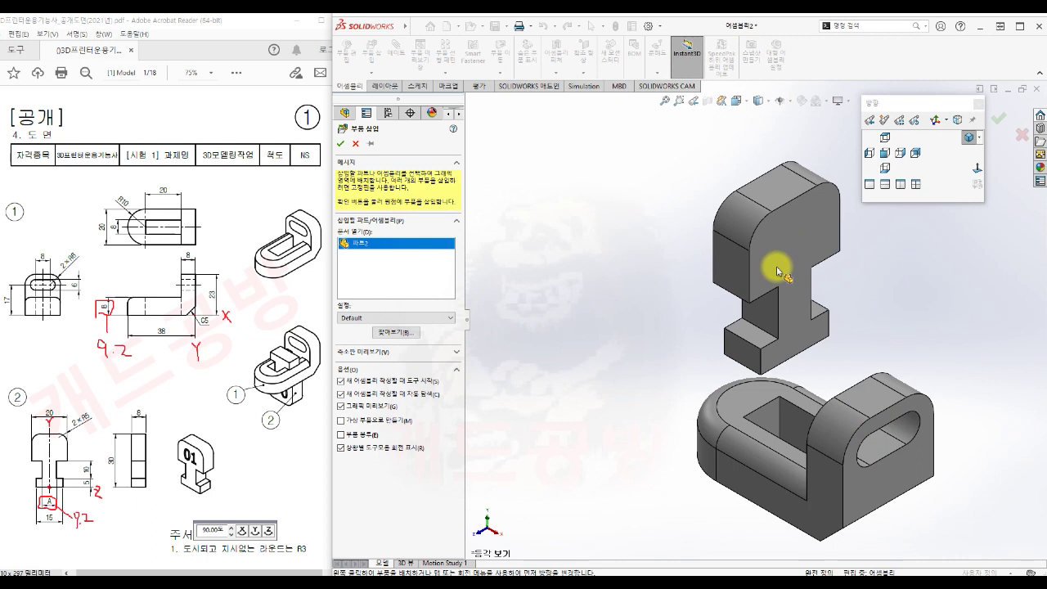
click(776, 266)
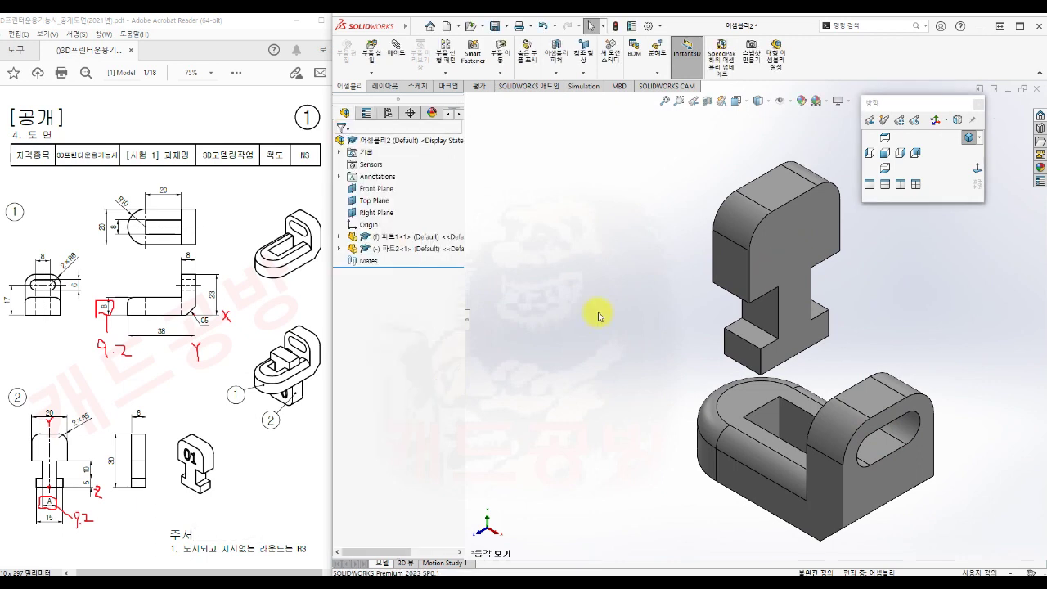
Rotate the second part freely with Rotate Component until it is upside down, head toward the base part
scroll(629, 311, up, 2)
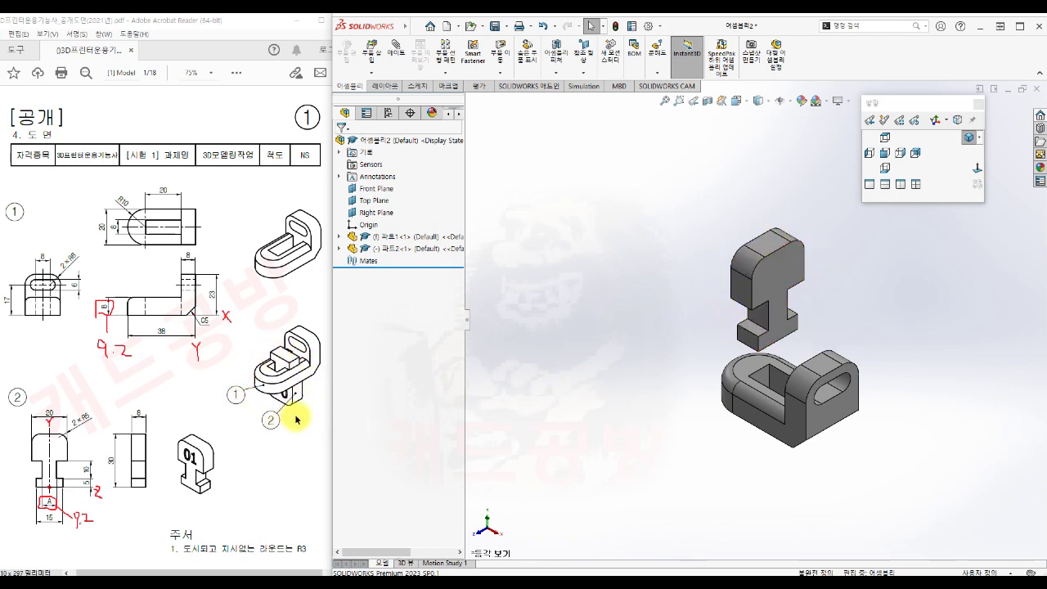
click(502, 78)
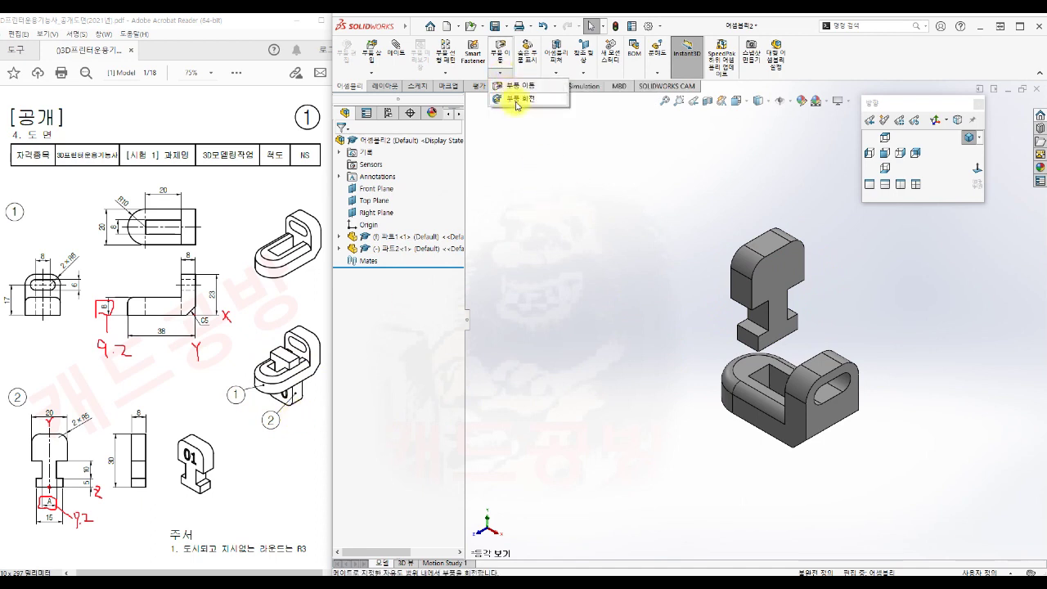
click(517, 99)
drag(769, 298, 781, 168)
drag(783, 322, 779, 197)
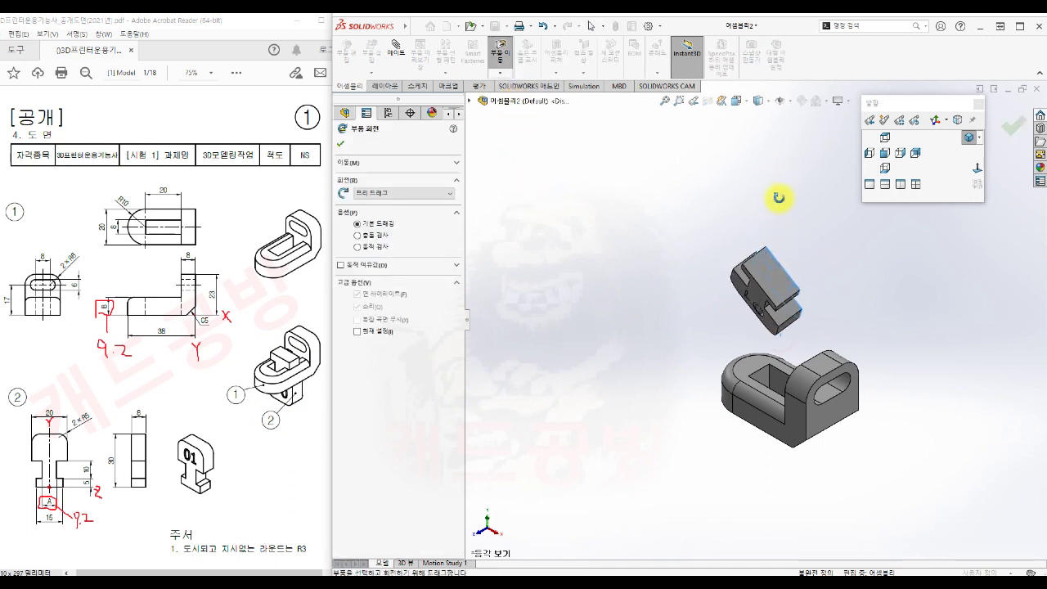
drag(785, 299, 772, 187)
drag(774, 304, 687, 321)
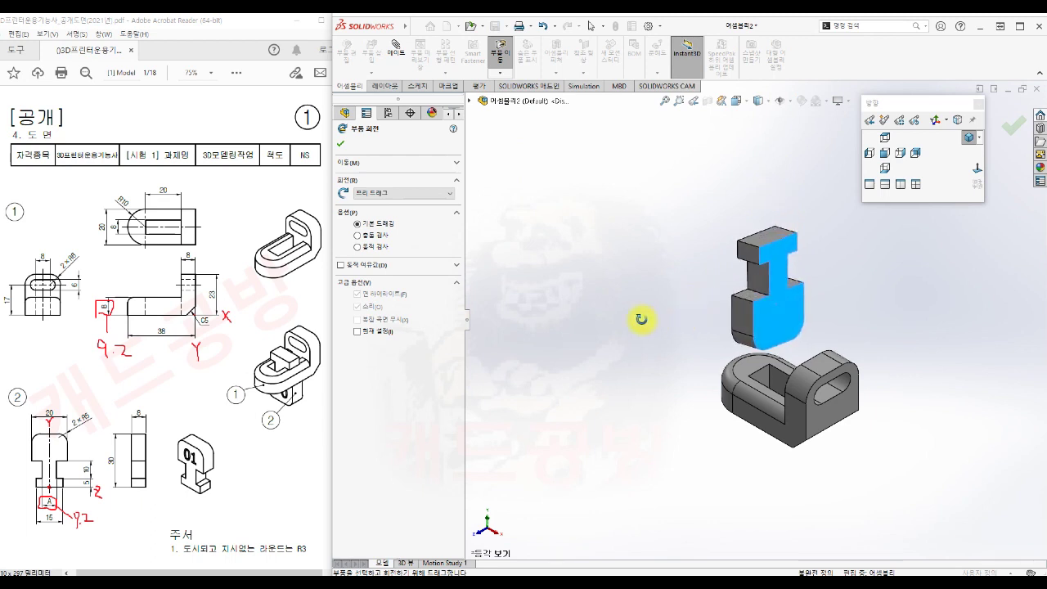
click(500, 72)
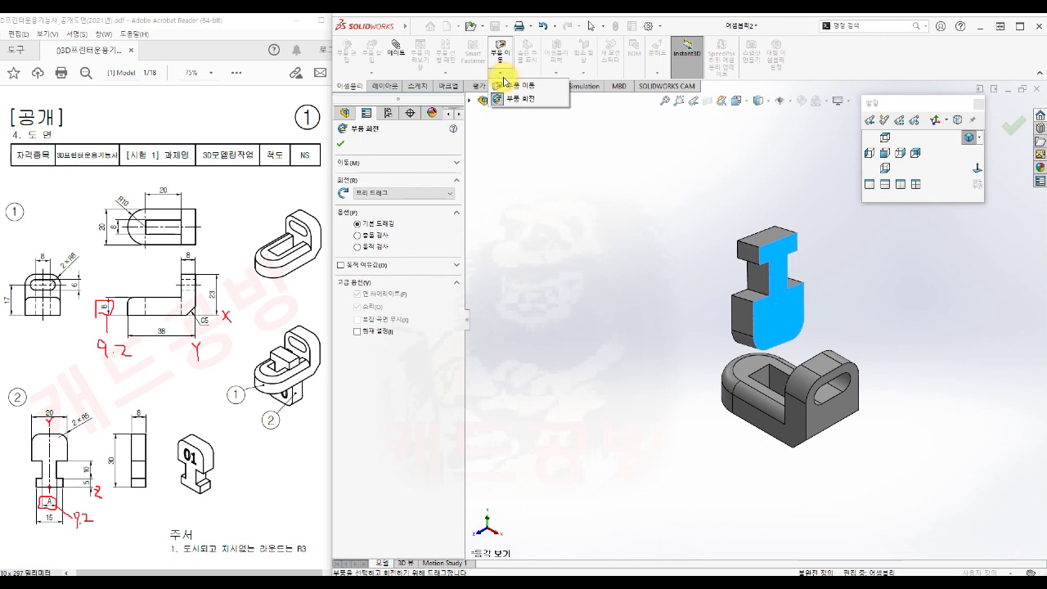
click(362, 153)
click(342, 144)
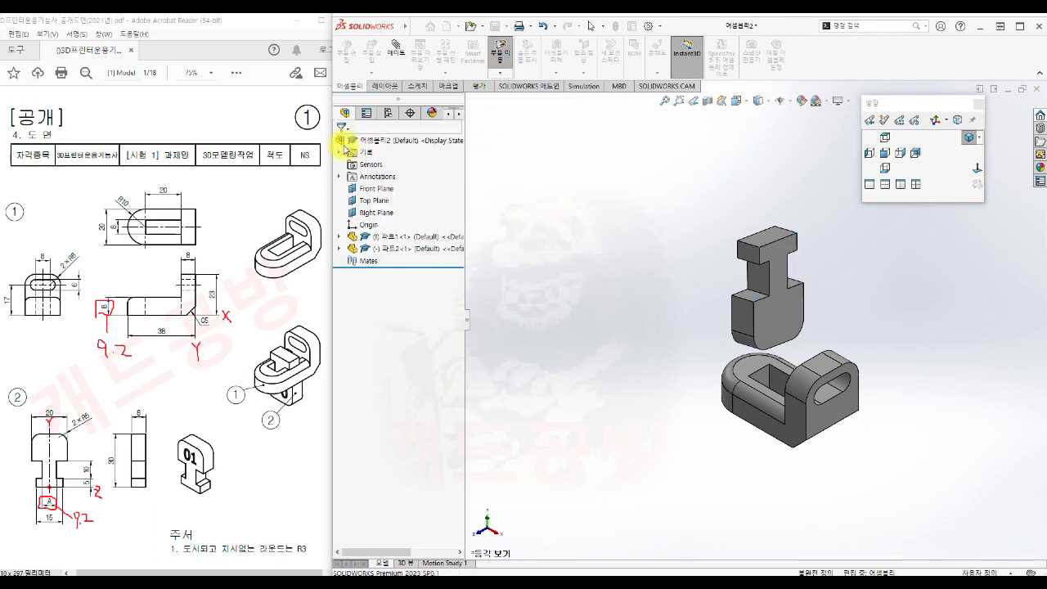
Add a coincident mate between the front planes (정면) of 파트1 and 파트2
click(603, 309)
click(673, 323)
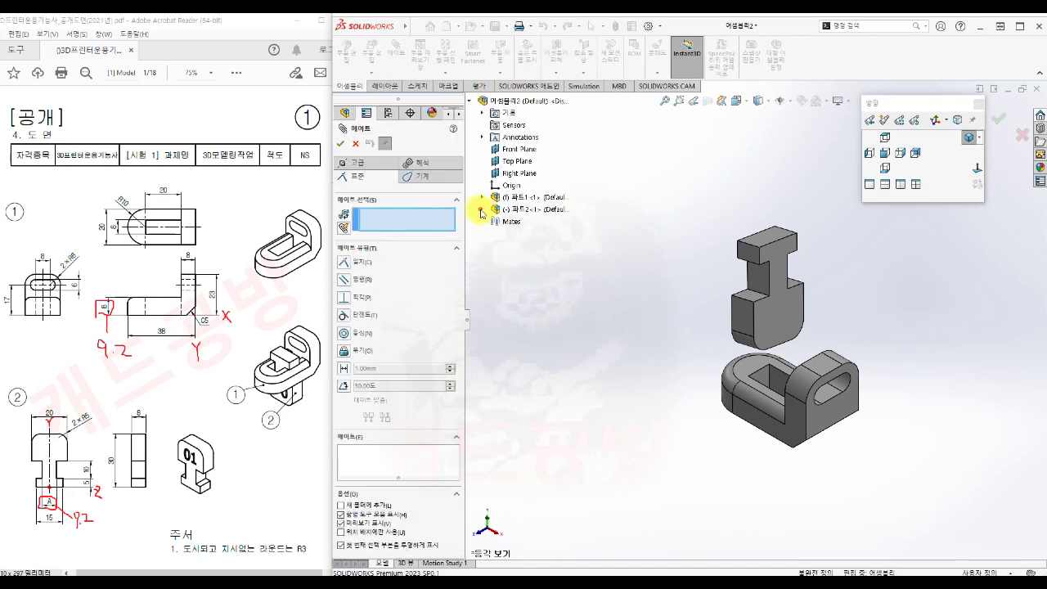
click(482, 198)
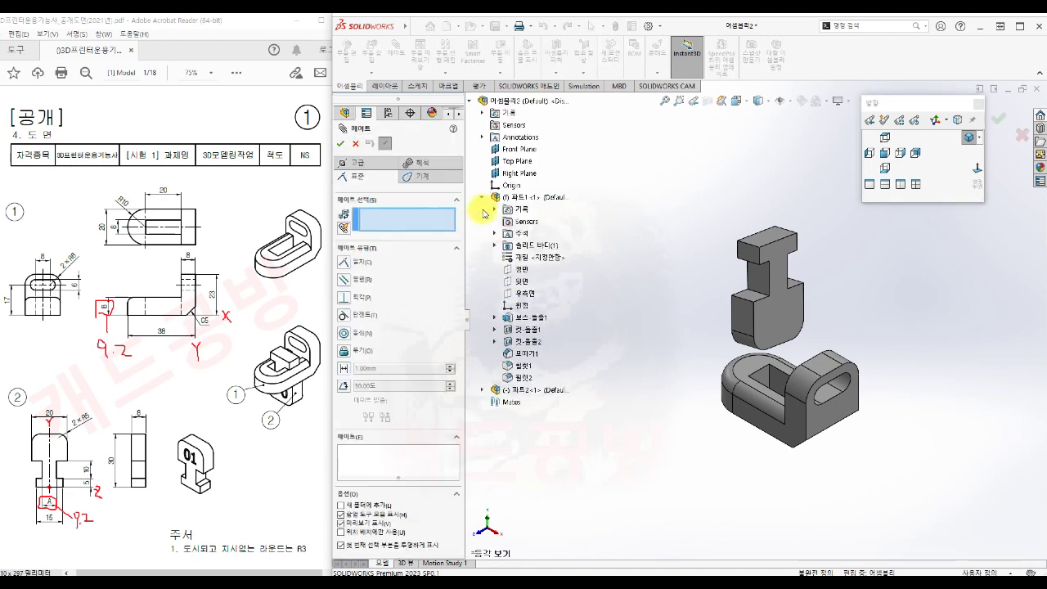
click(481, 390)
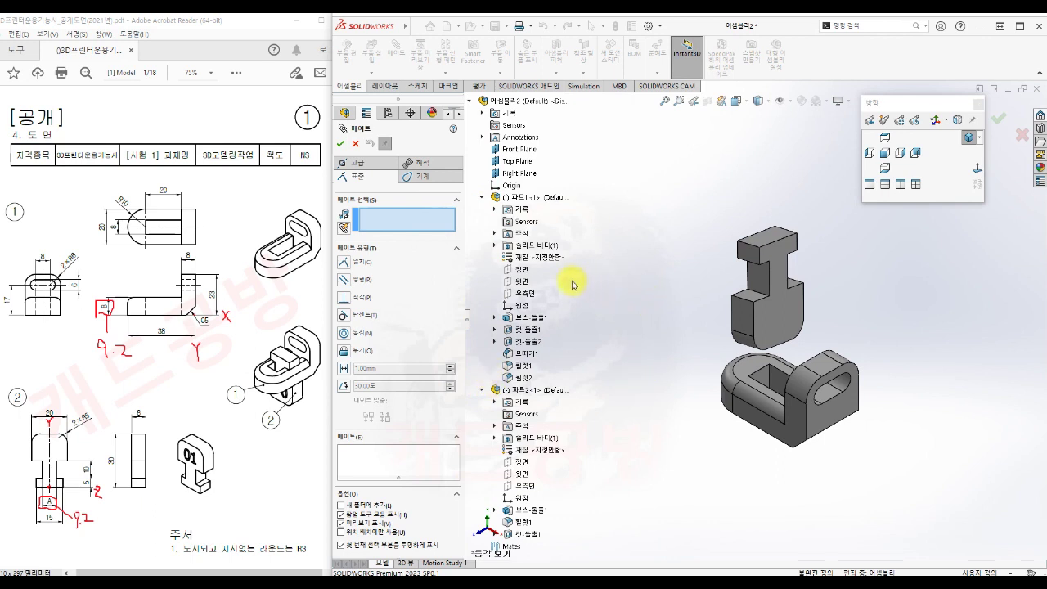
click(519, 269)
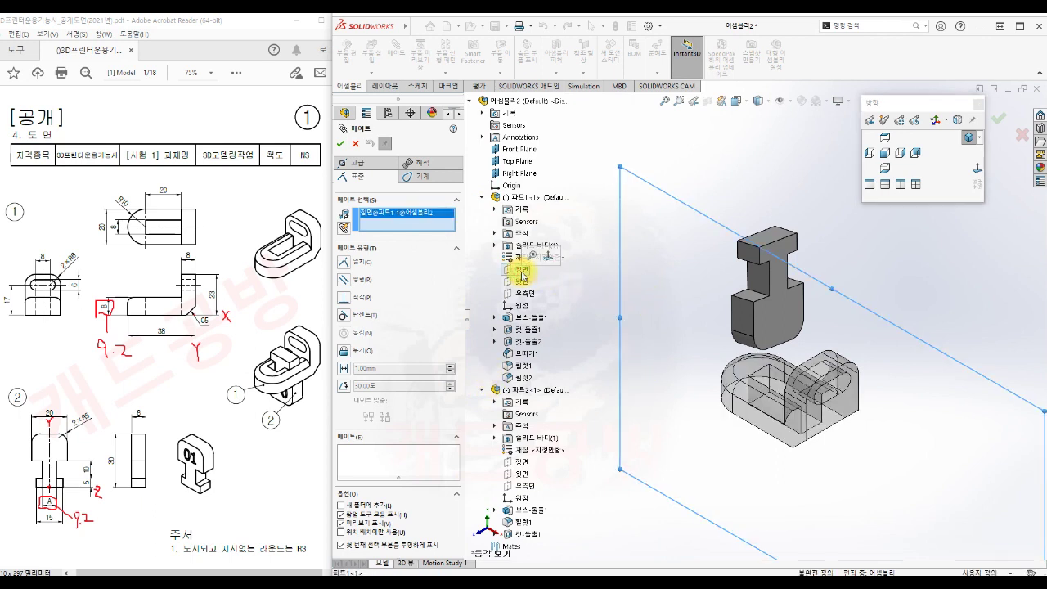
click(524, 464)
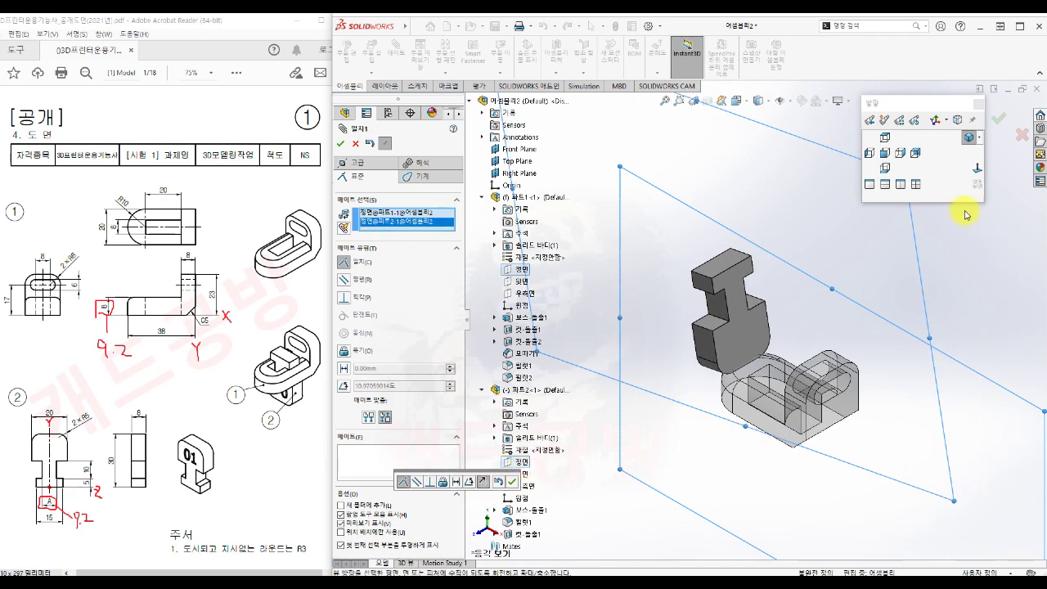
click(899, 154)
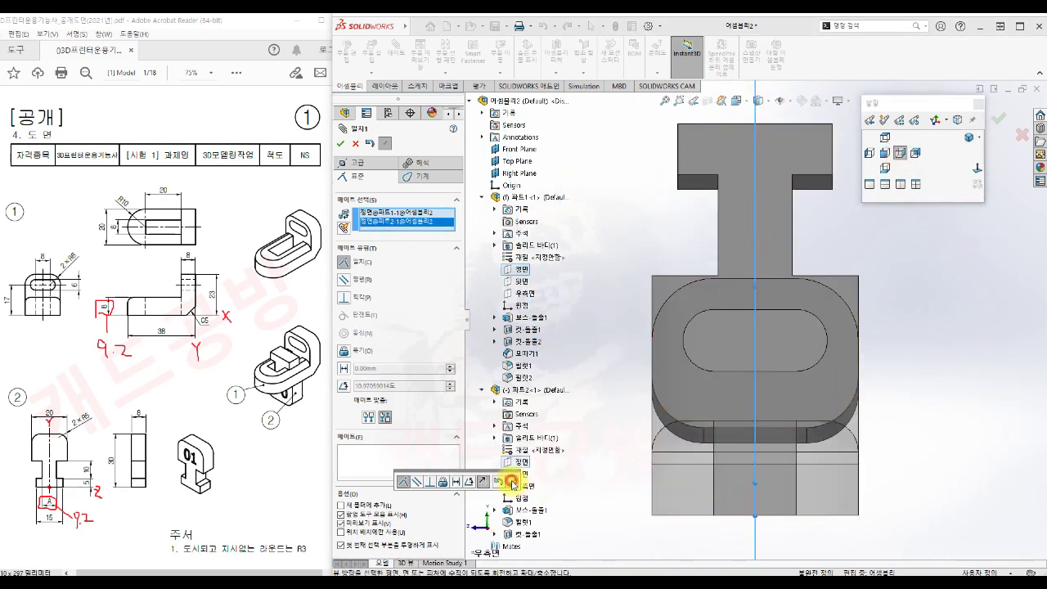
click(511, 481)
Add a distance mate of 18 mm between the right planes (우측면) of 파트1 and 파트2
key(f)
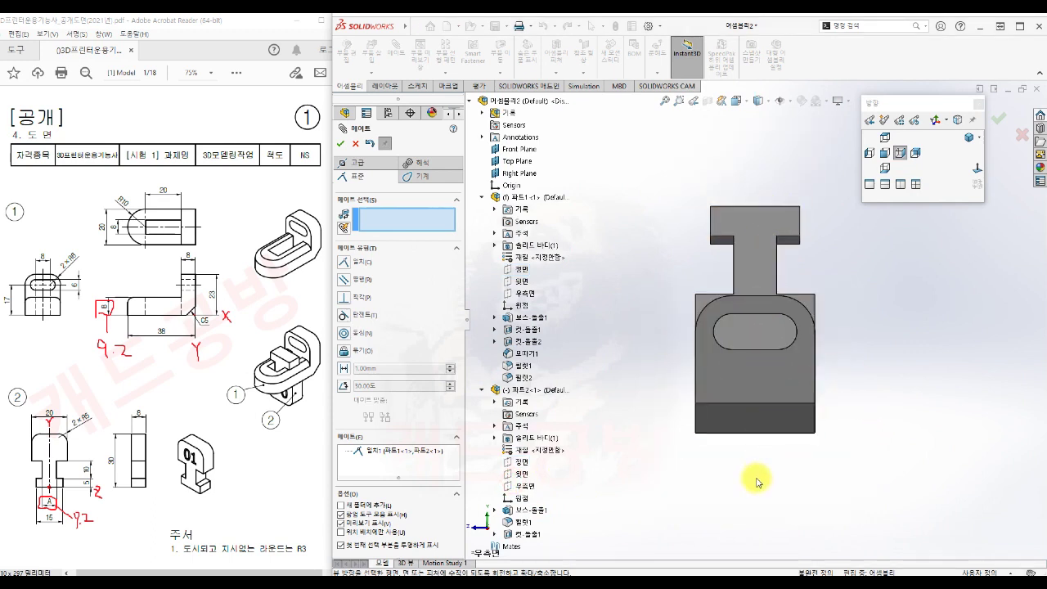
click(884, 153)
scroll(835, 352, up, 2)
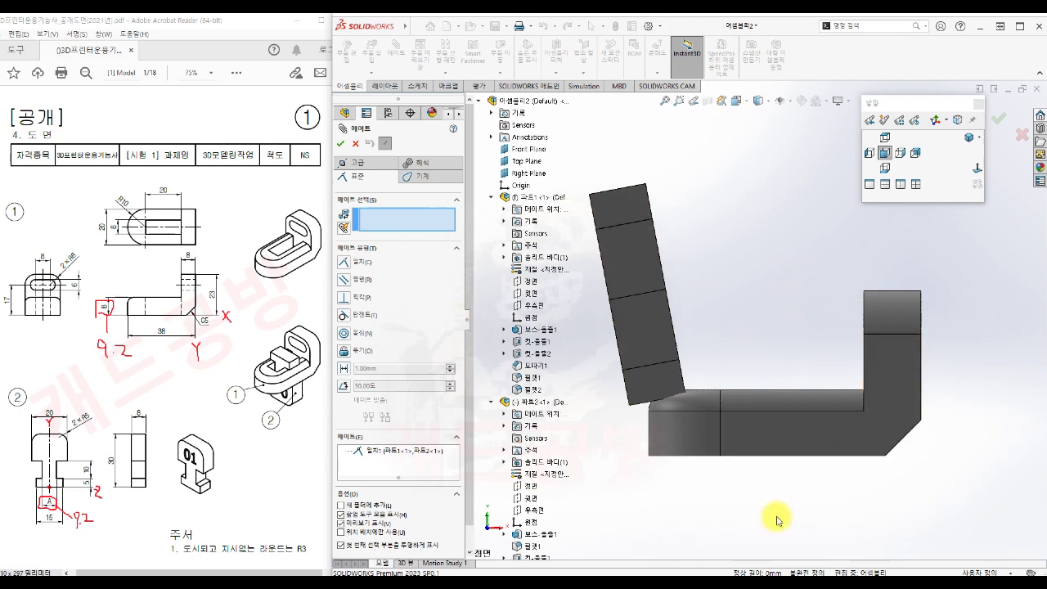
click(531, 305)
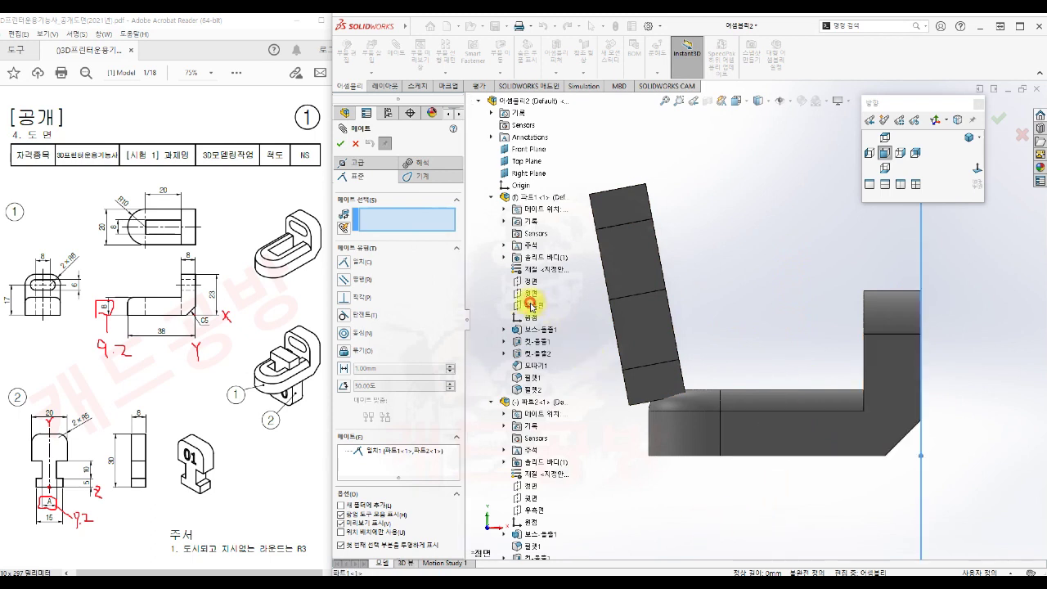
click(530, 510)
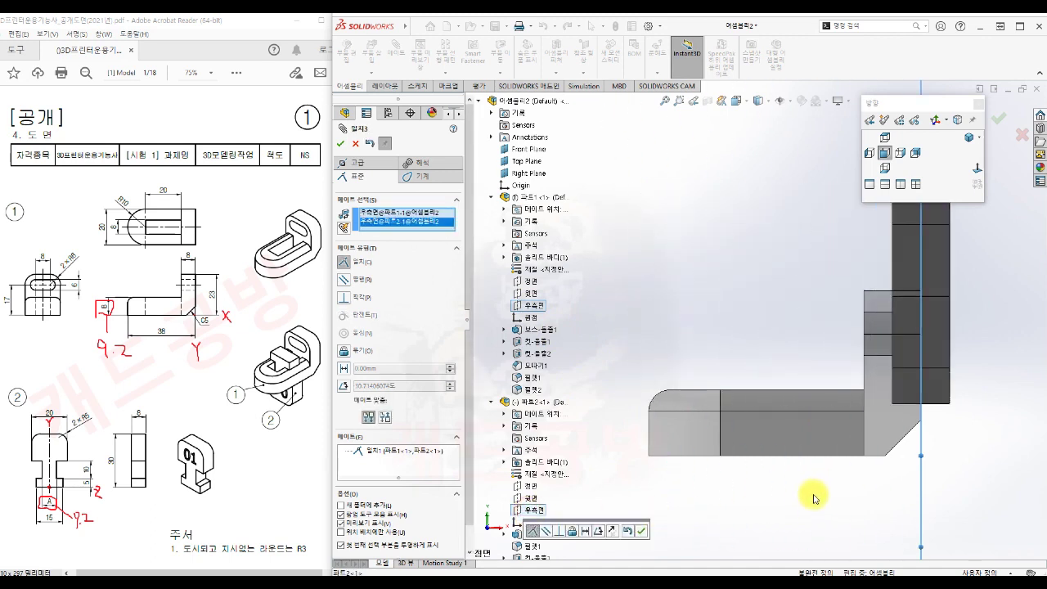
mouse_move(620, 526)
mouse_down()
mouse_move(662, 526)
mouse_move(711, 179)
mouse_up()
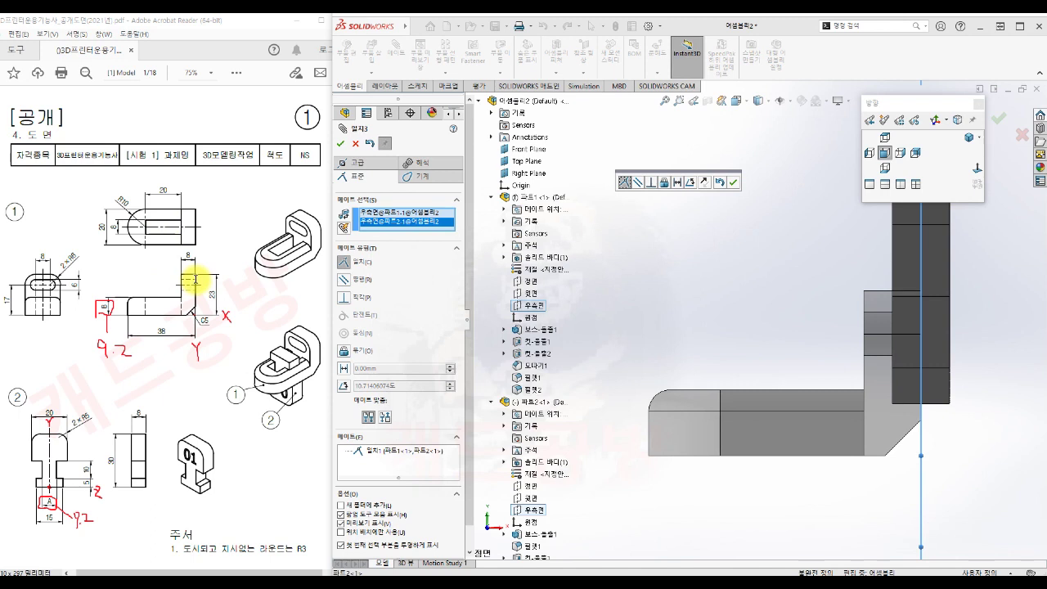
click(677, 182)
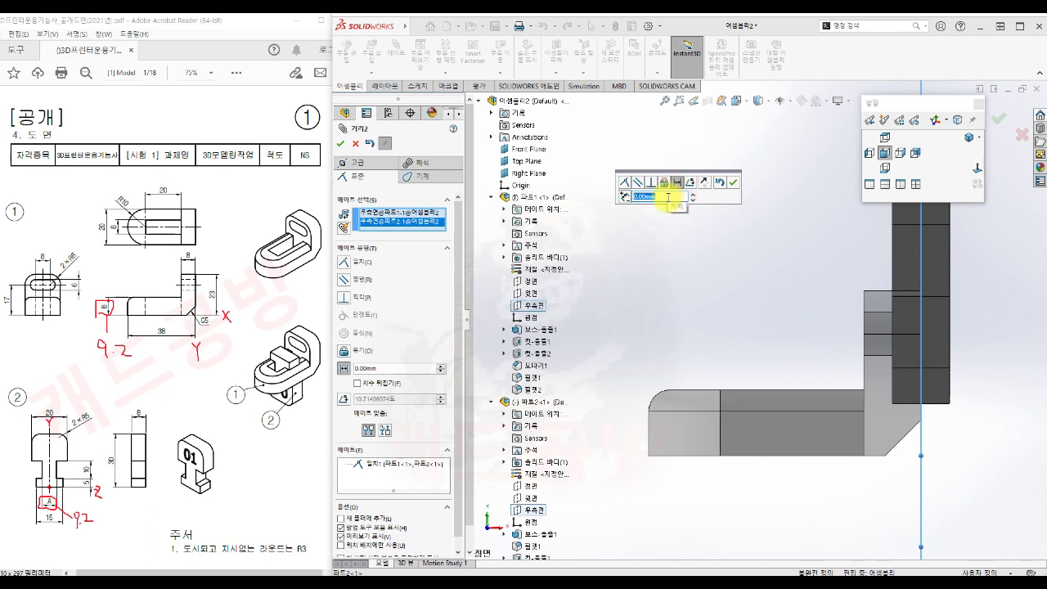
text(18)
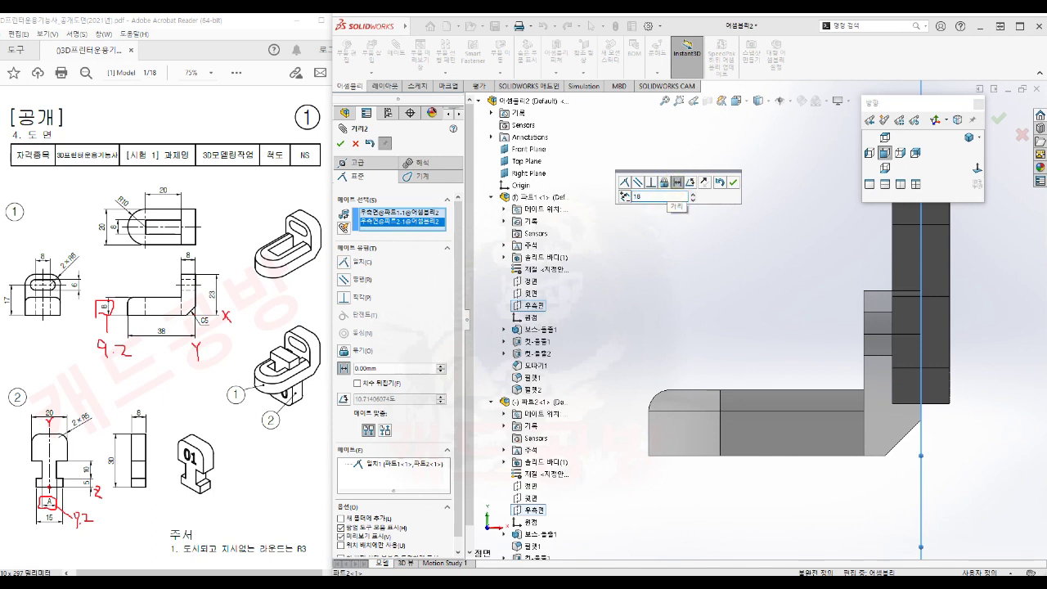
key(Return)
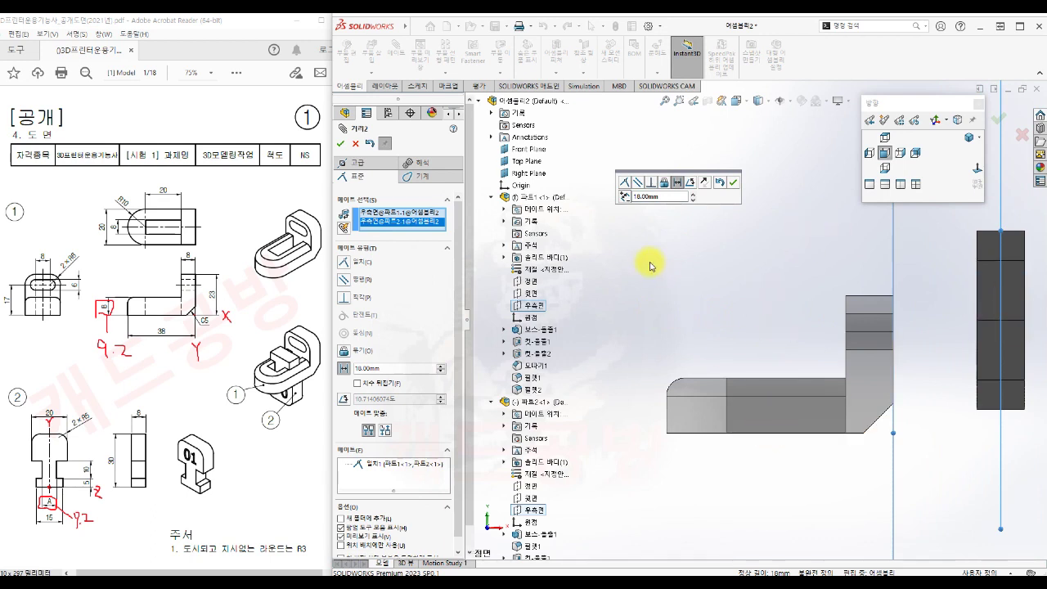
Flip the 18 mm distance mate's direction so 파트2 sits above the base of 파트1, and finish mating
click(625, 200)
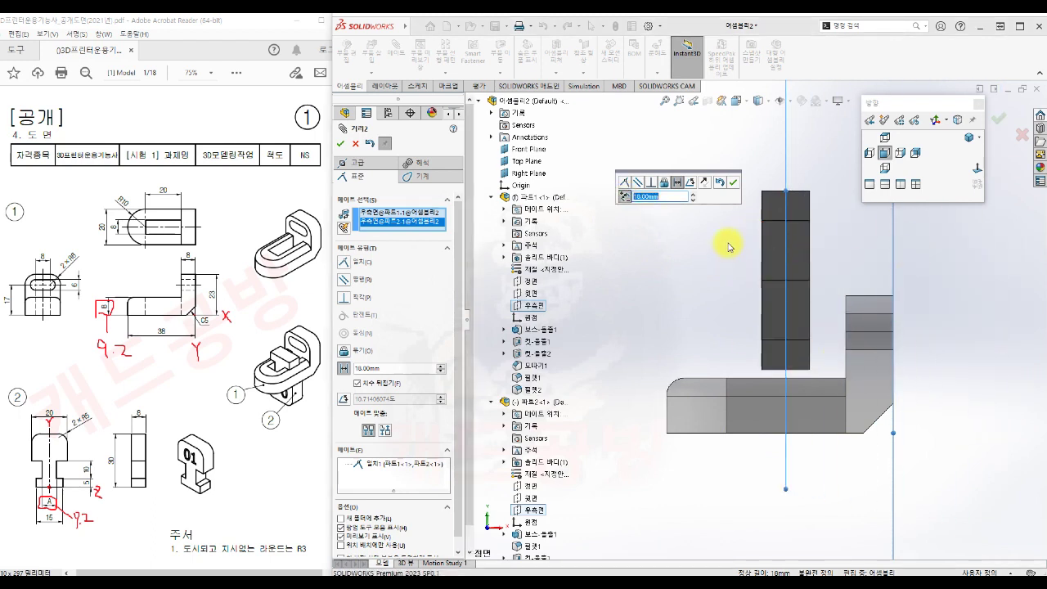
click(735, 187)
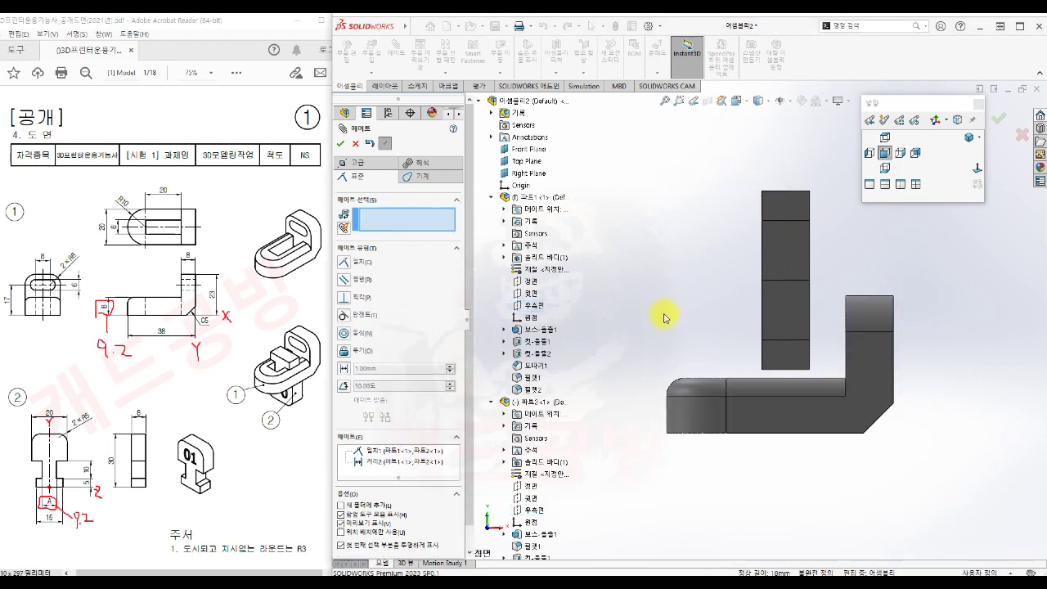
click(884, 153)
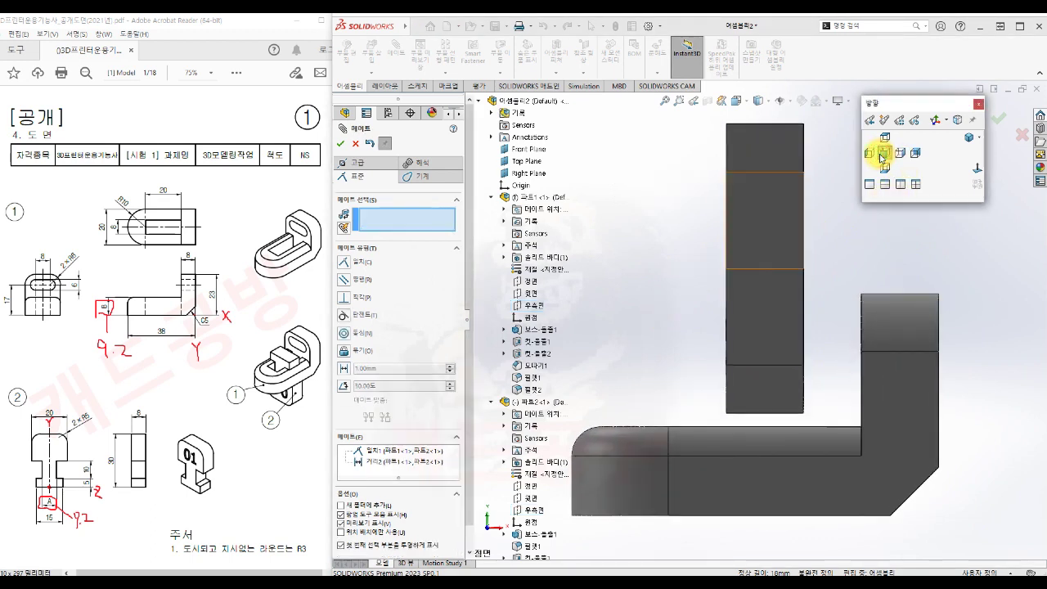
click(871, 154)
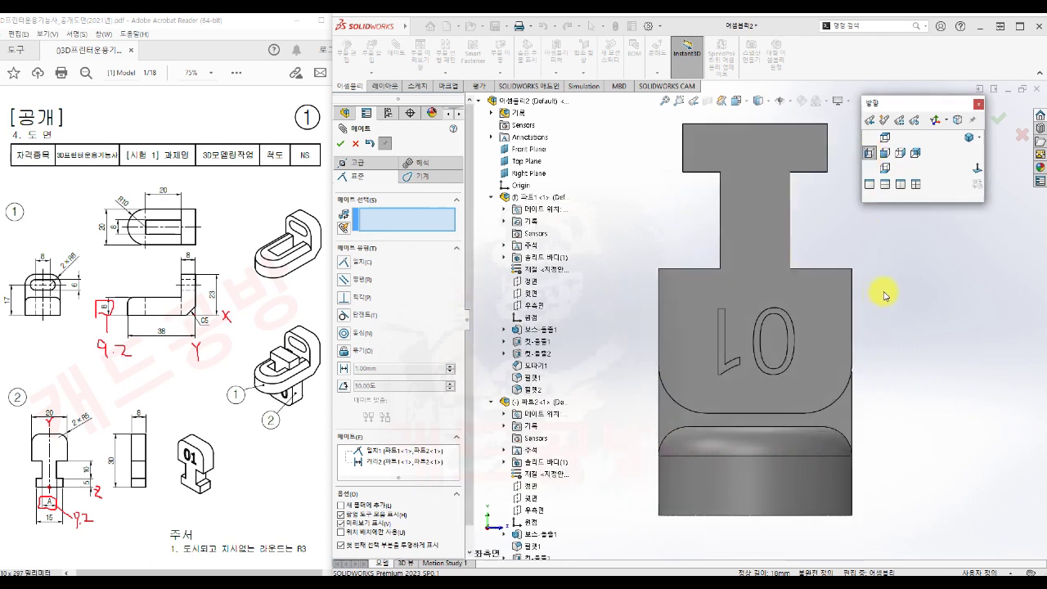
scroll(884, 294, up, 4)
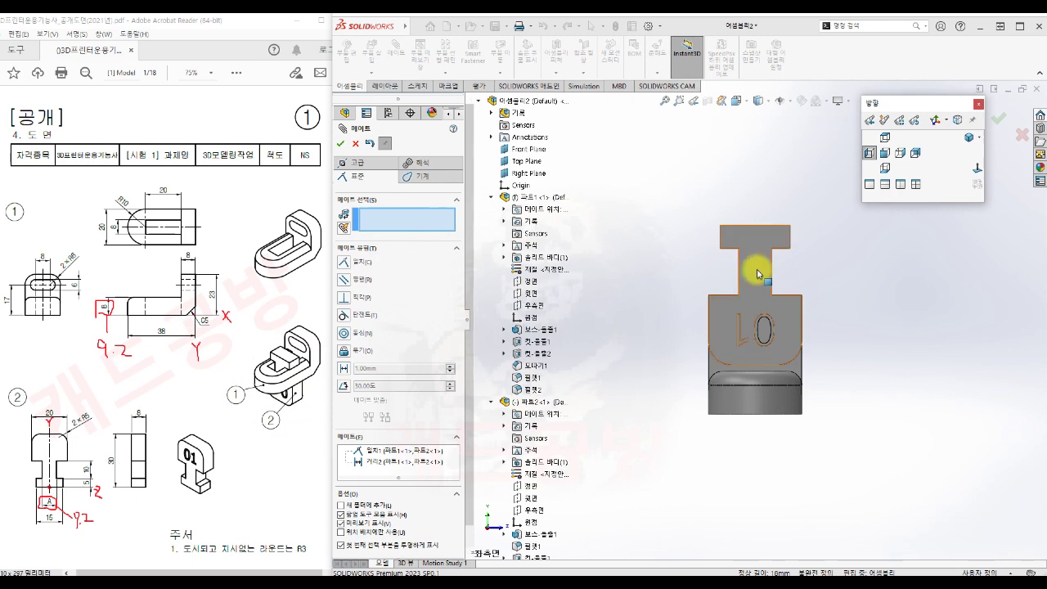
key(Escape)
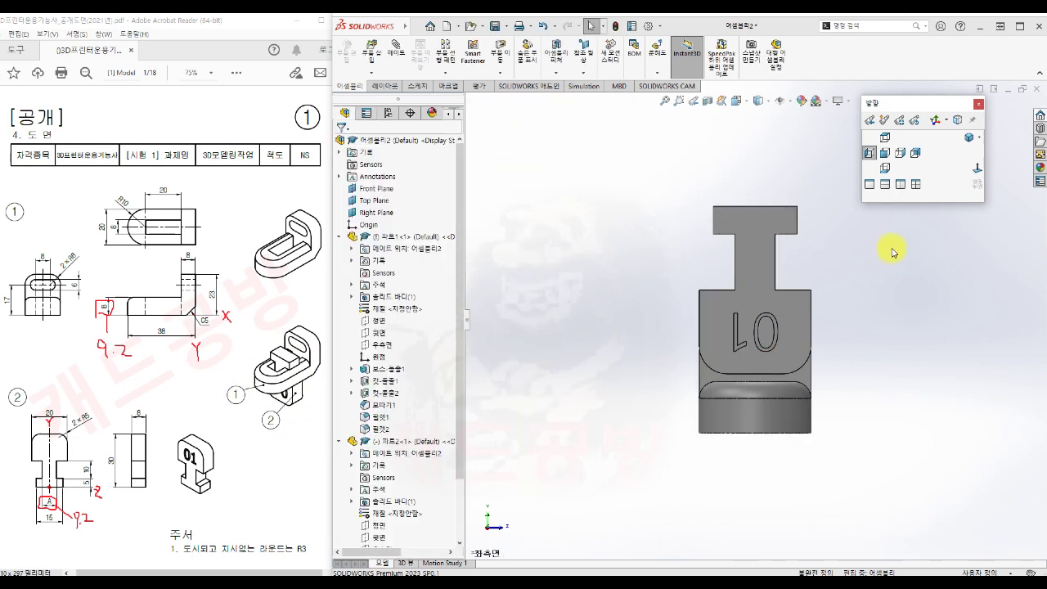
Start editing 파트1 in the context of the assembly, saving the assembly as 비번호_01
drag(635, 408, 854, 397)
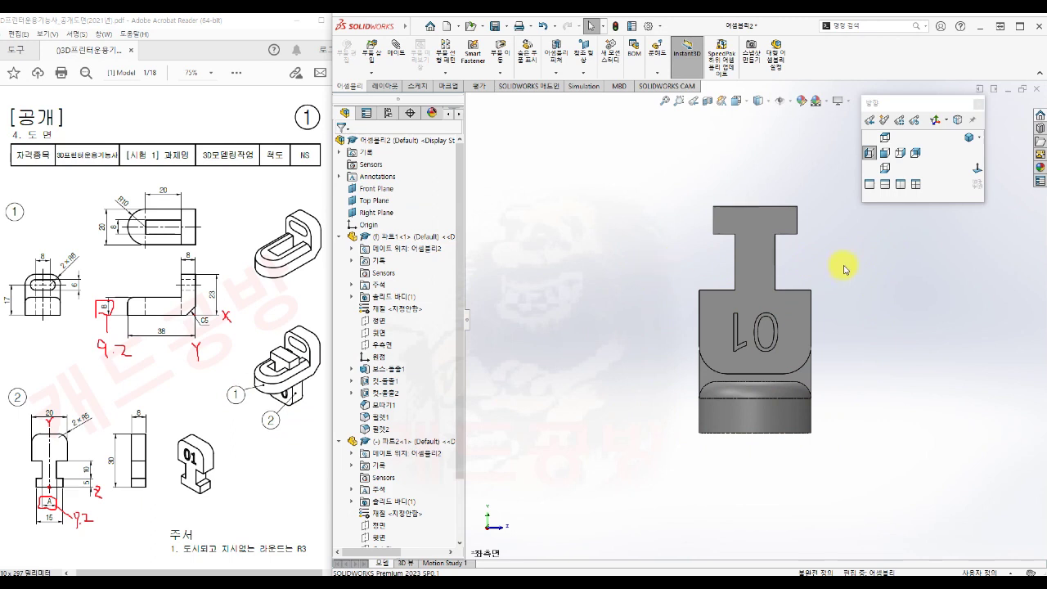
middle_drag(890, 363, 811, 367)
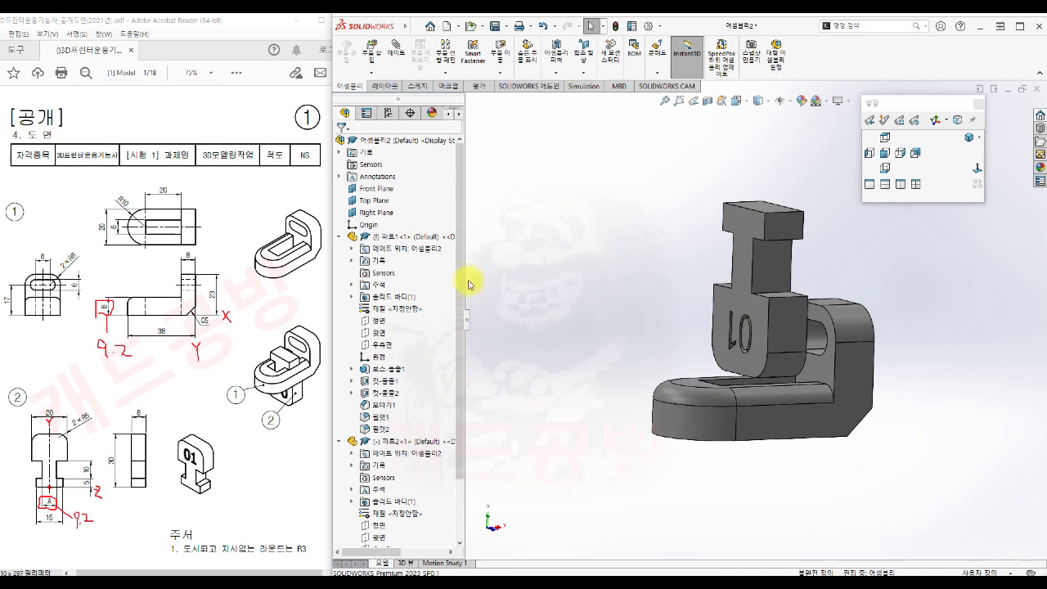
click(415, 238)
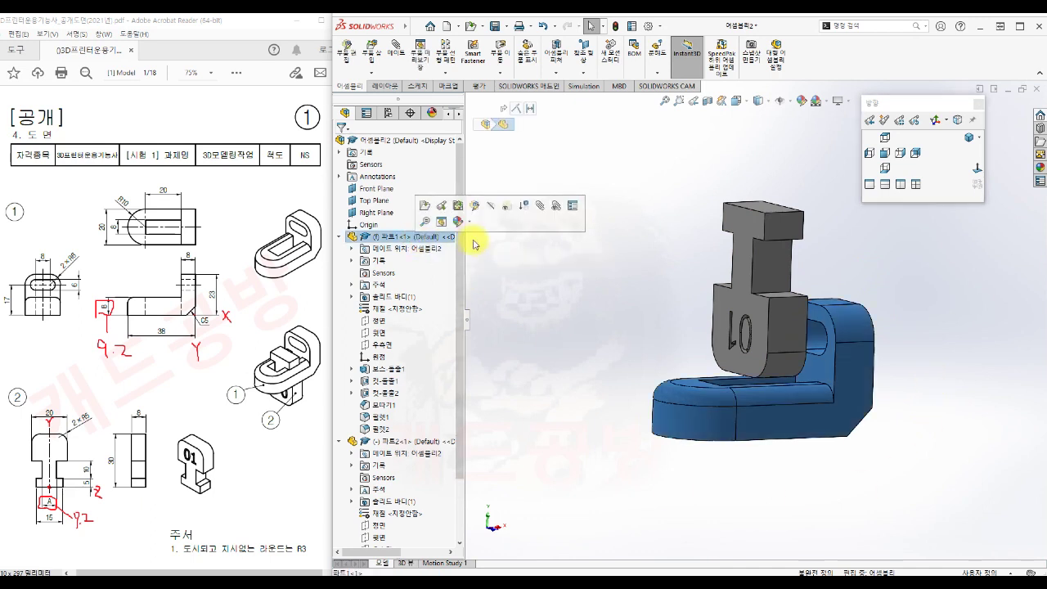
click(477, 209)
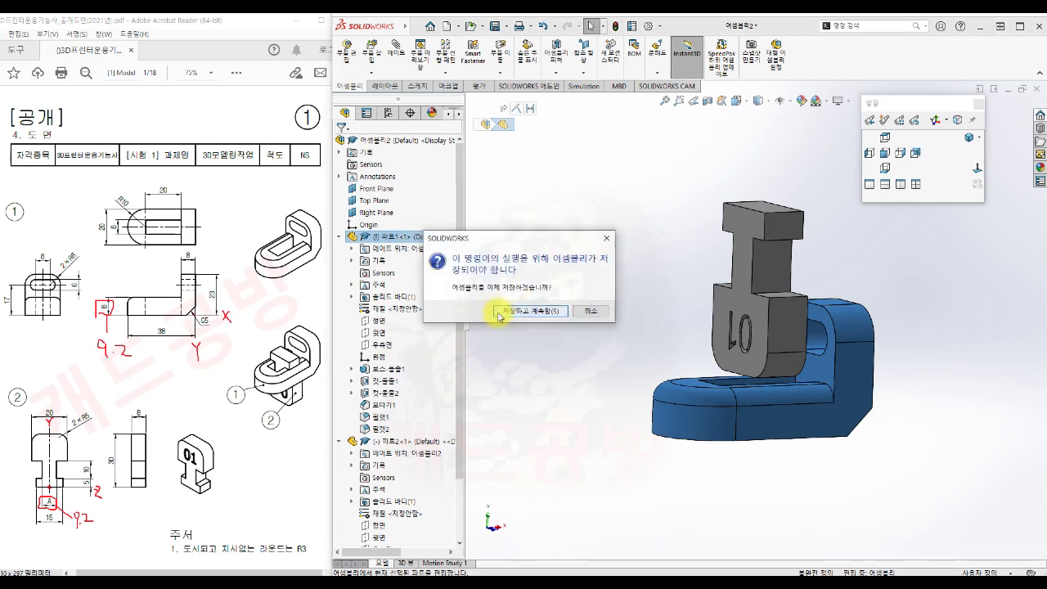
click(498, 311)
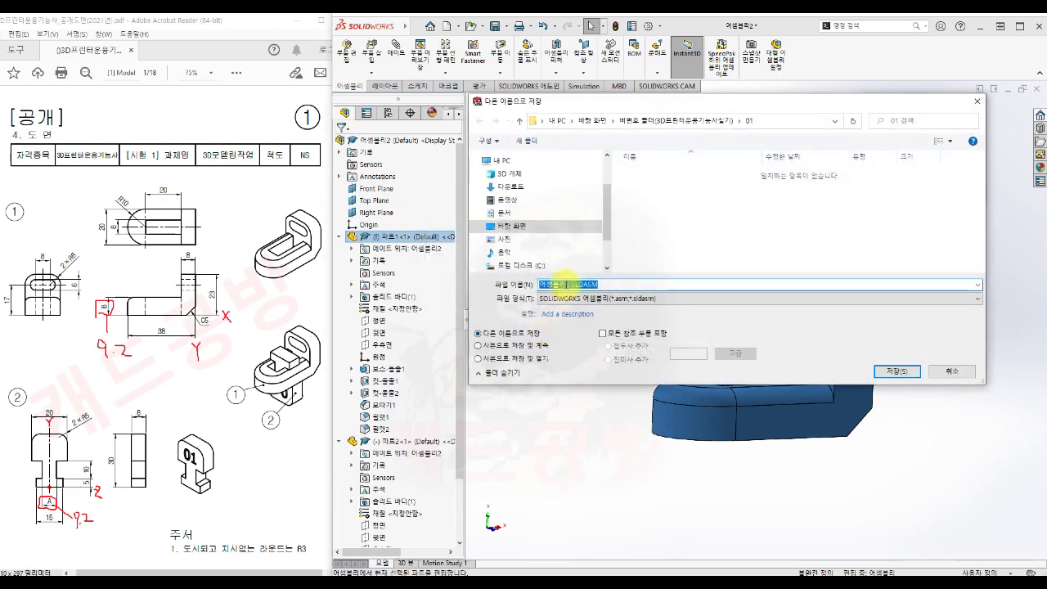
text(비번호_01)
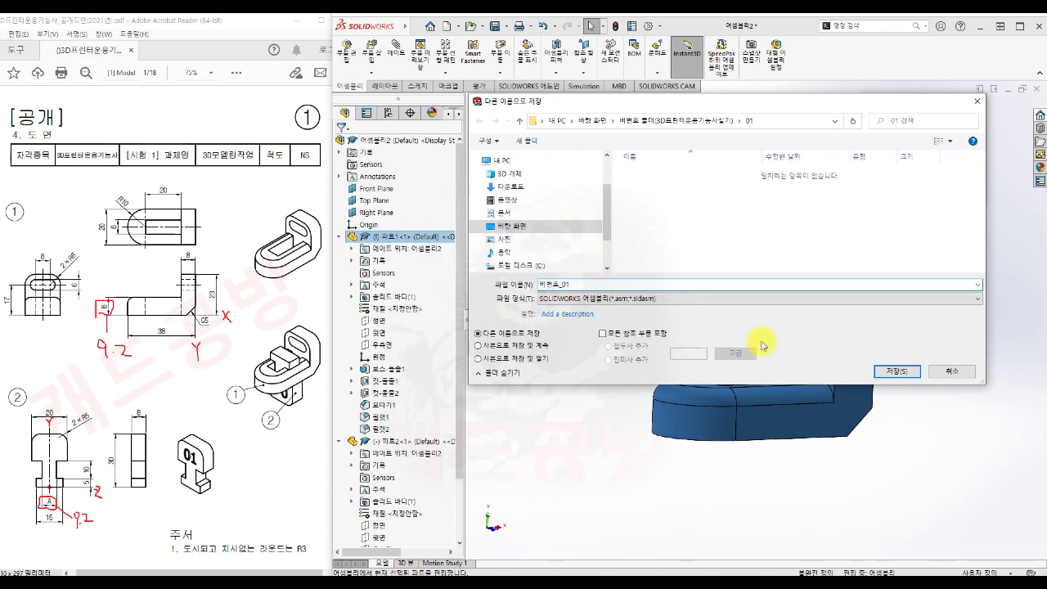
click(897, 371)
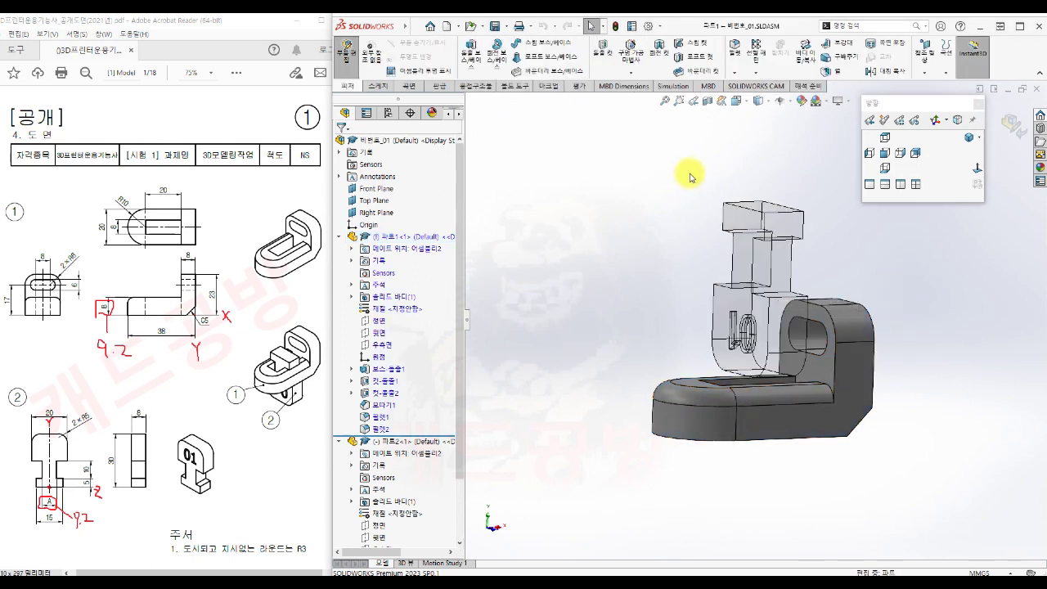
Create a reference plane in 파트1 midway between the top and bottom faces of its horizontal base
click(925, 74)
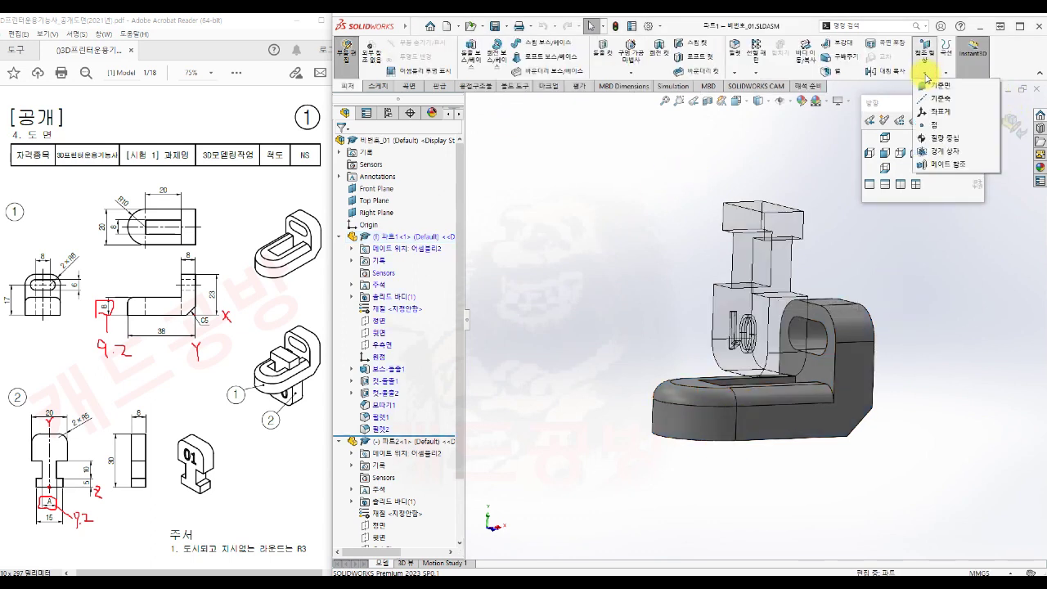
click(937, 88)
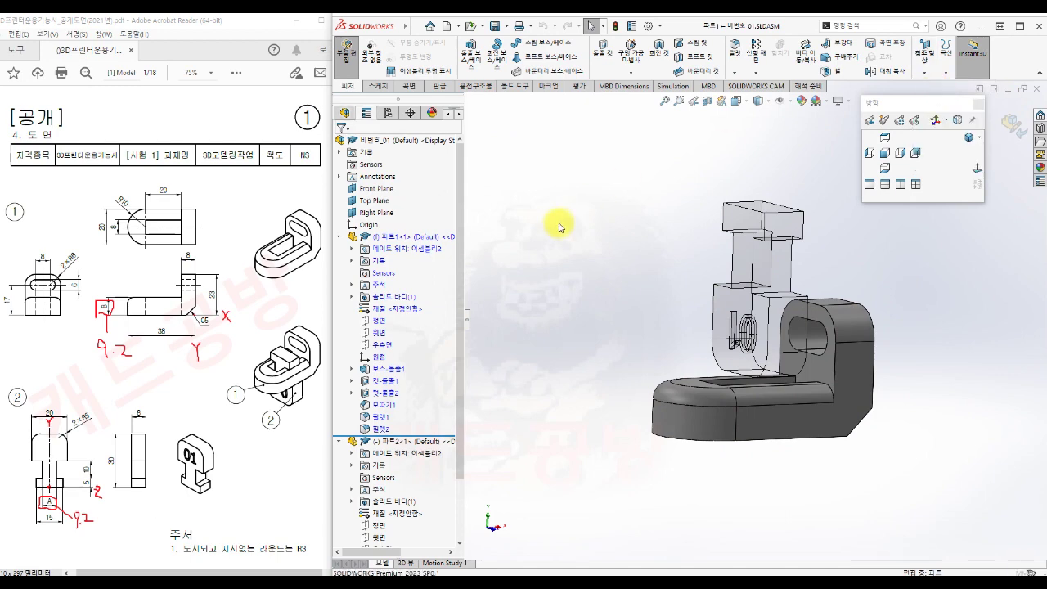
middle_drag(656, 300, 663, 365)
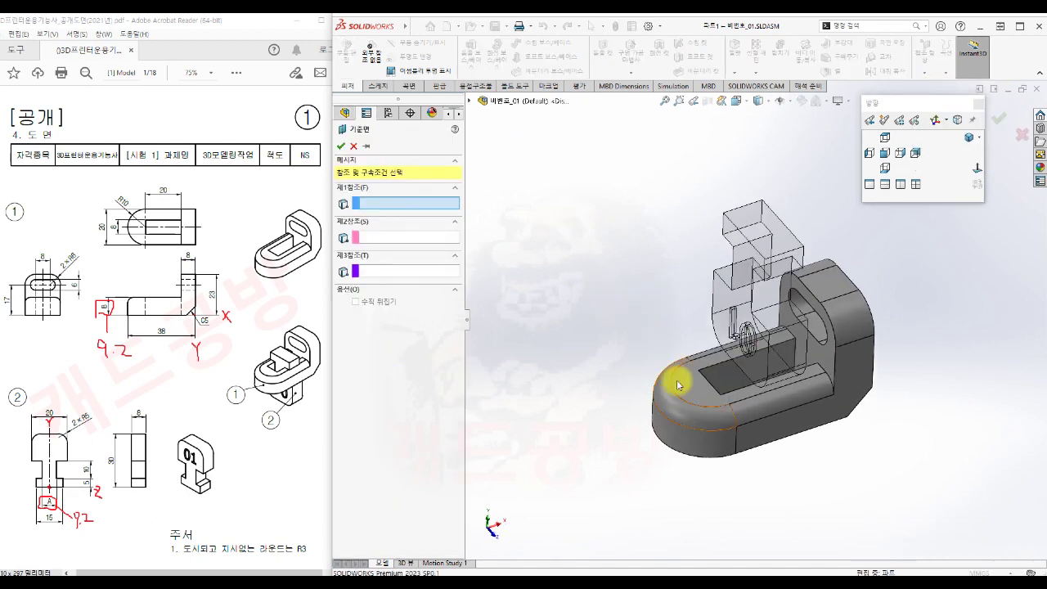
click(696, 397)
middle_drag(705, 478, 842, 367)
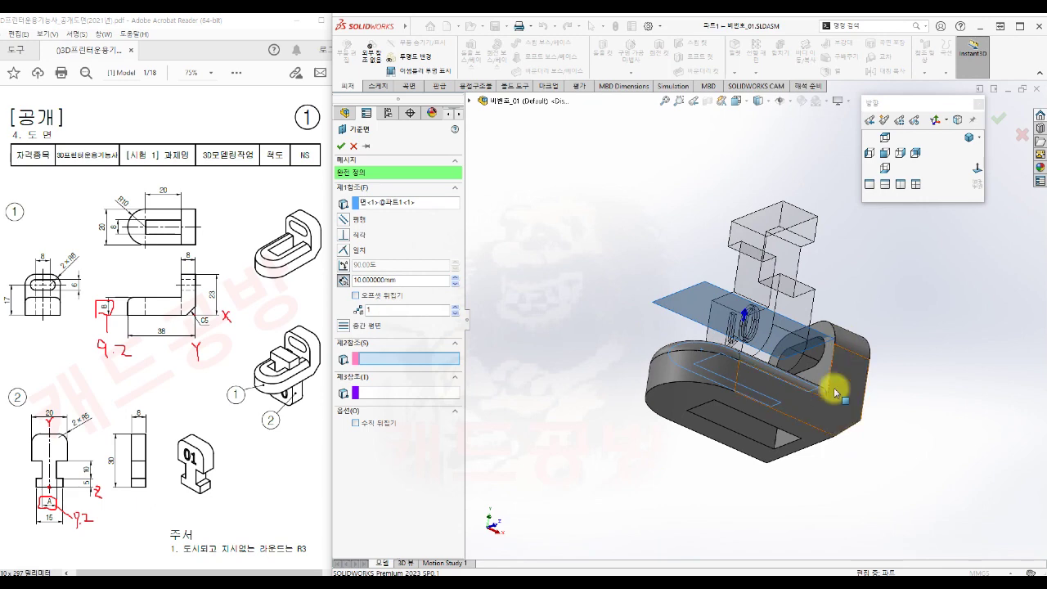
click(680, 399)
middle_drag(931, 385, 865, 386)
scroll(654, 393, down, 3)
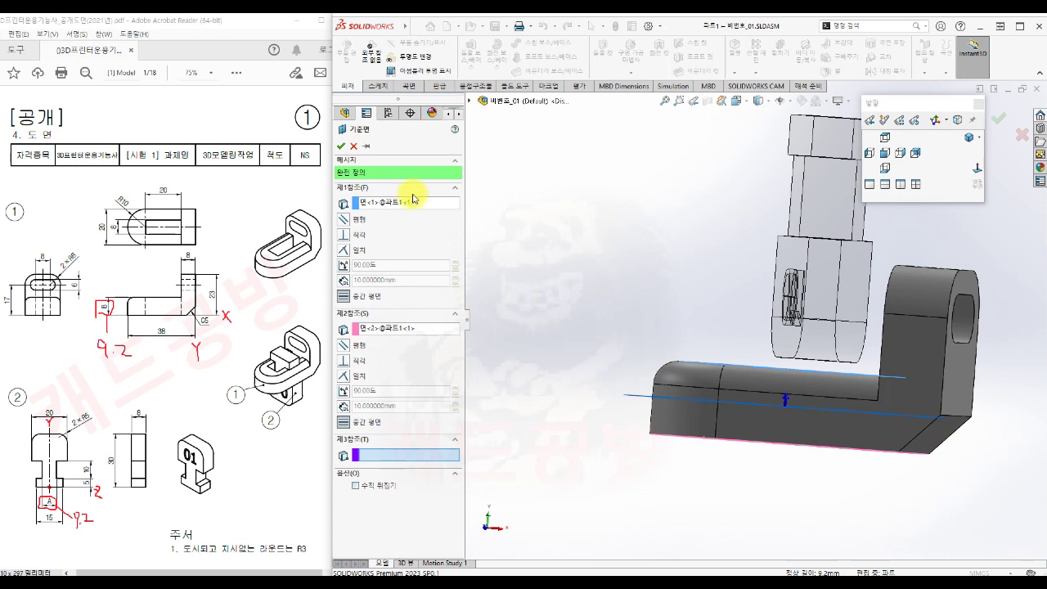
click(341, 145)
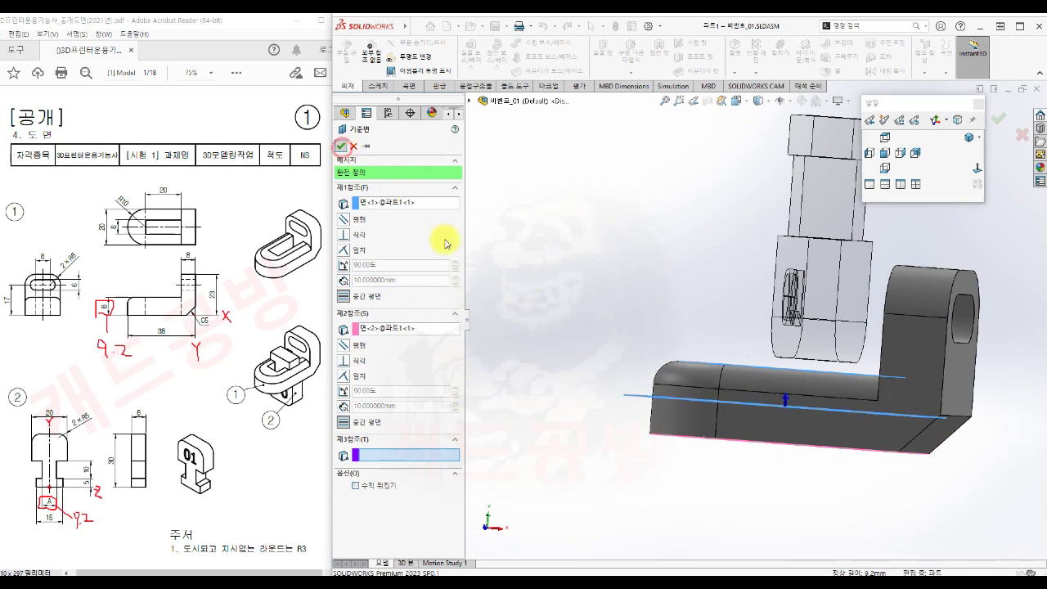
click(603, 284)
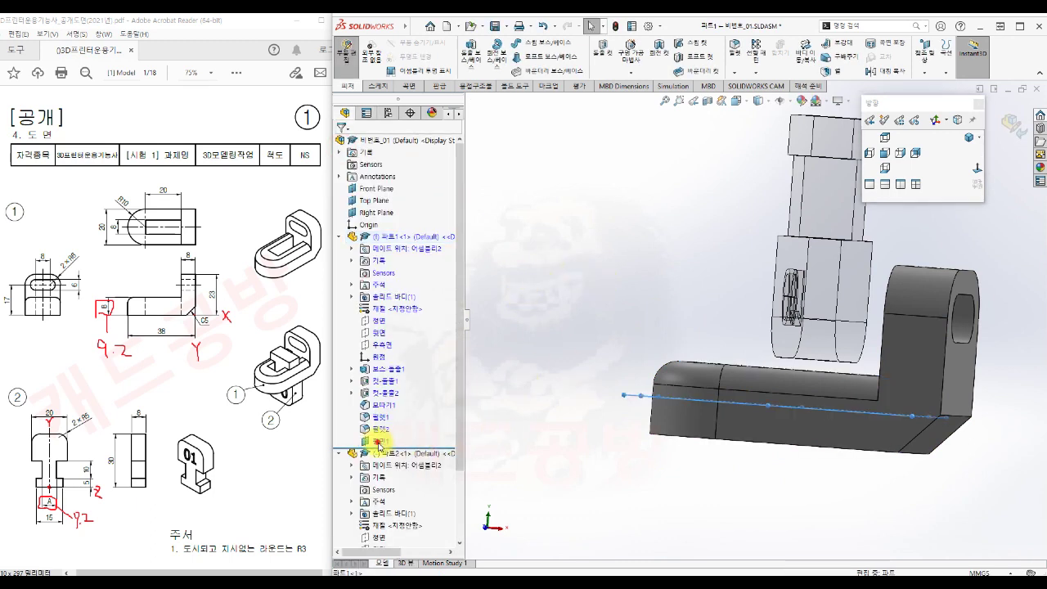
Hide the new mid-plane of 파트1 and return to editing the assembly
click(378, 442)
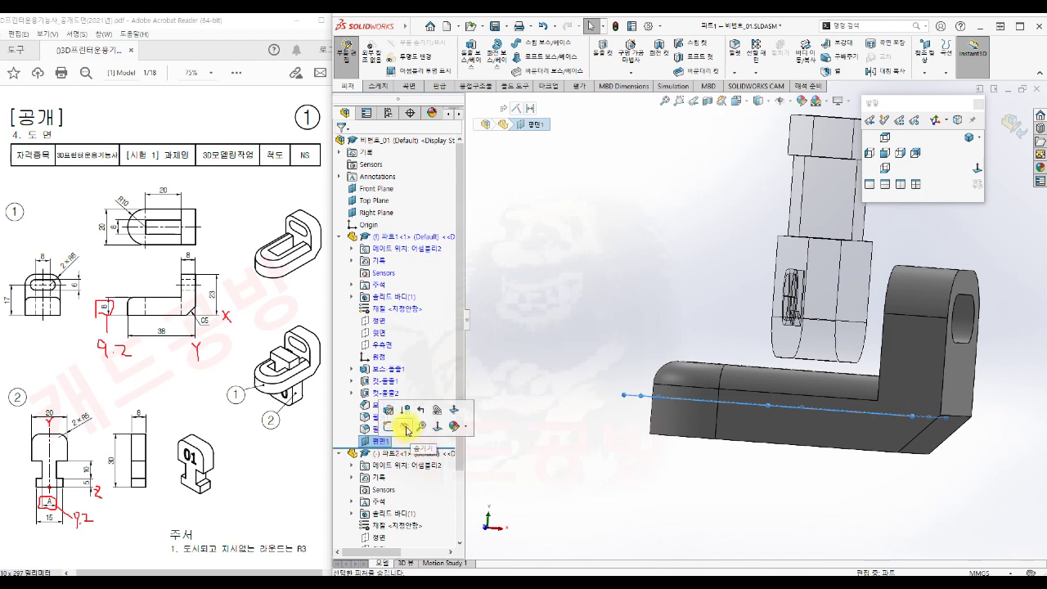
click(406, 426)
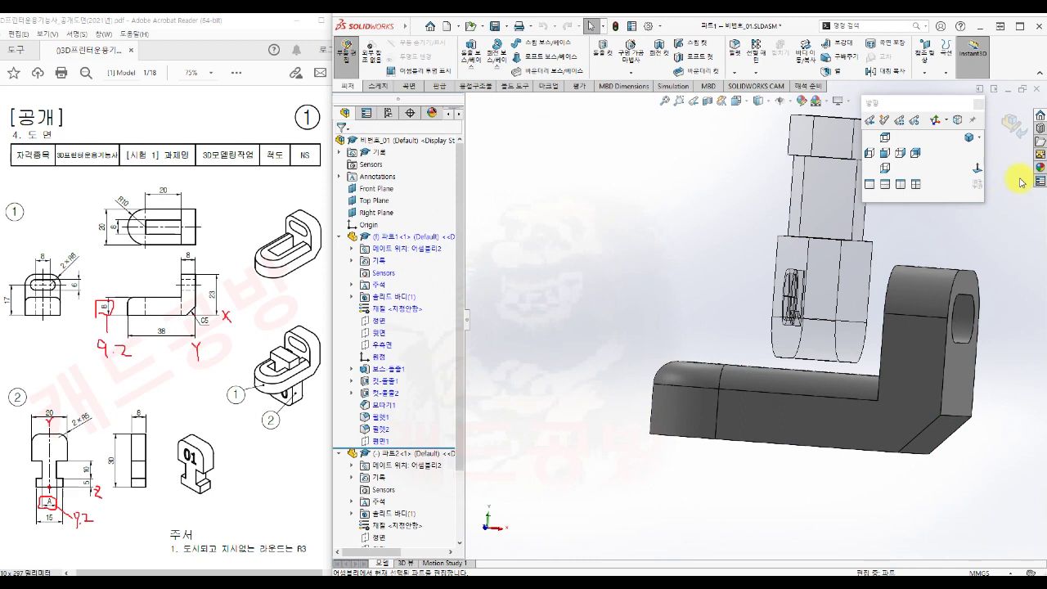
click(1014, 127)
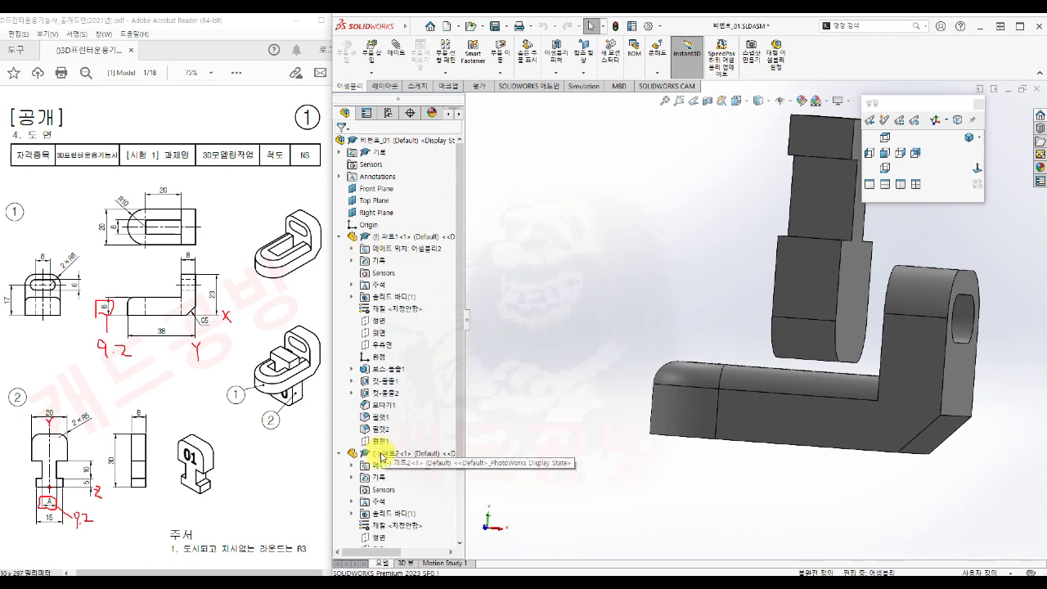
Start editing 파트2 in the context of the assembly
drag(459, 399, 464, 484)
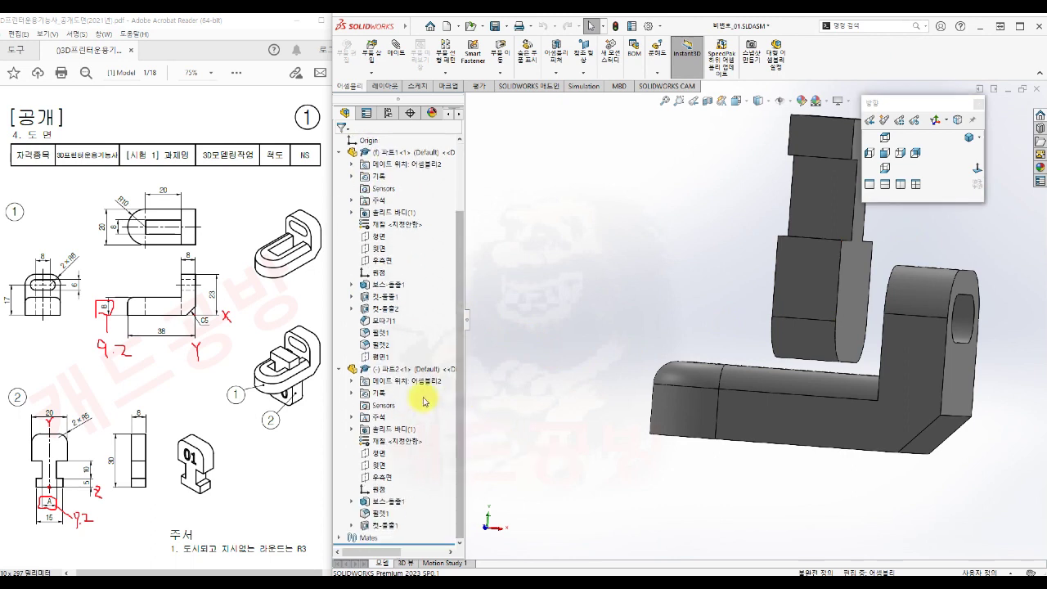
click(377, 370)
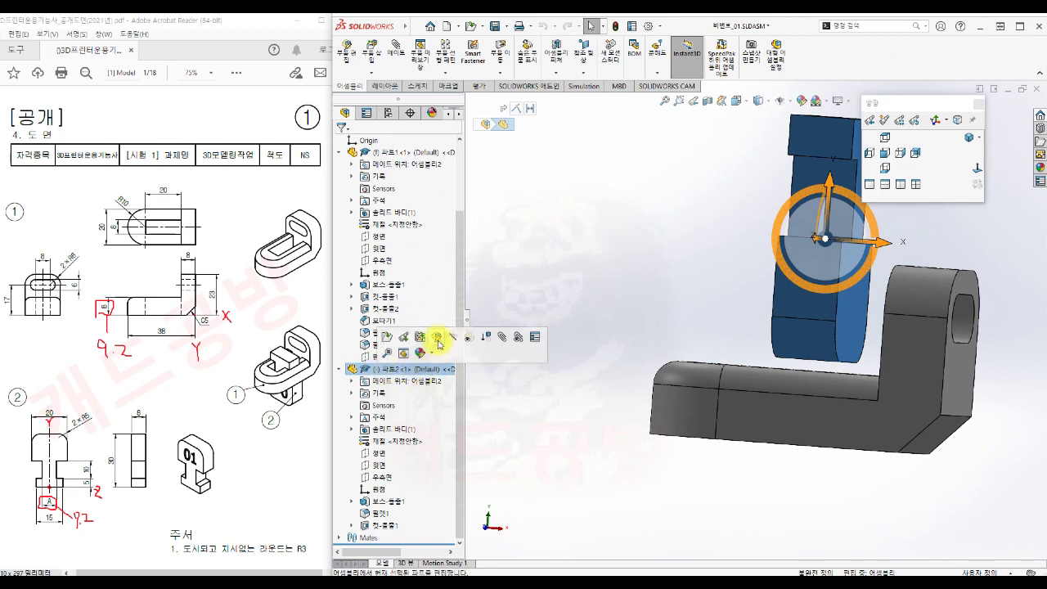
click(438, 342)
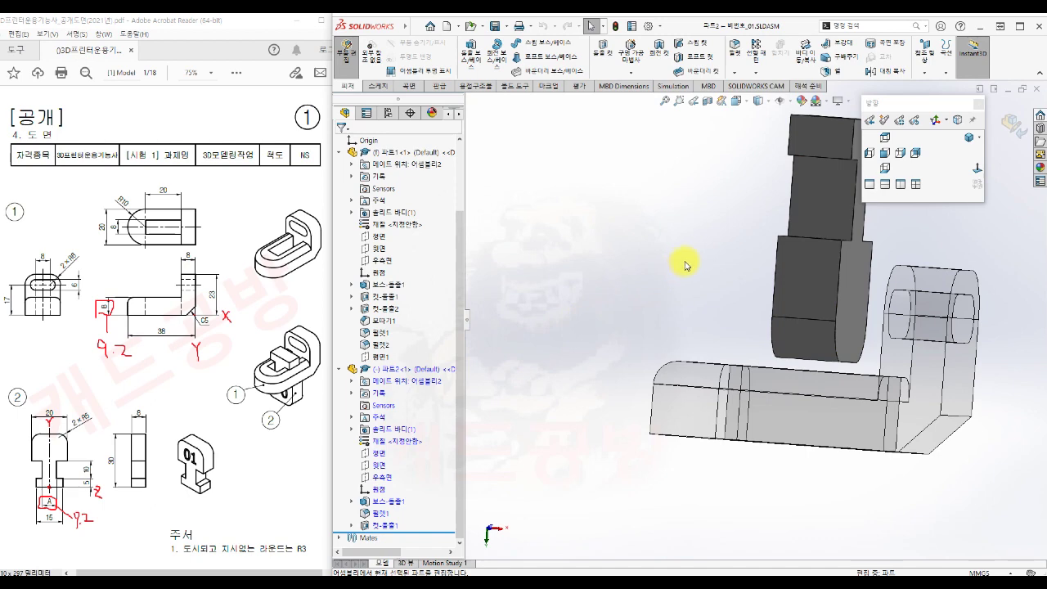
middle_drag(683, 267, 661, 327)
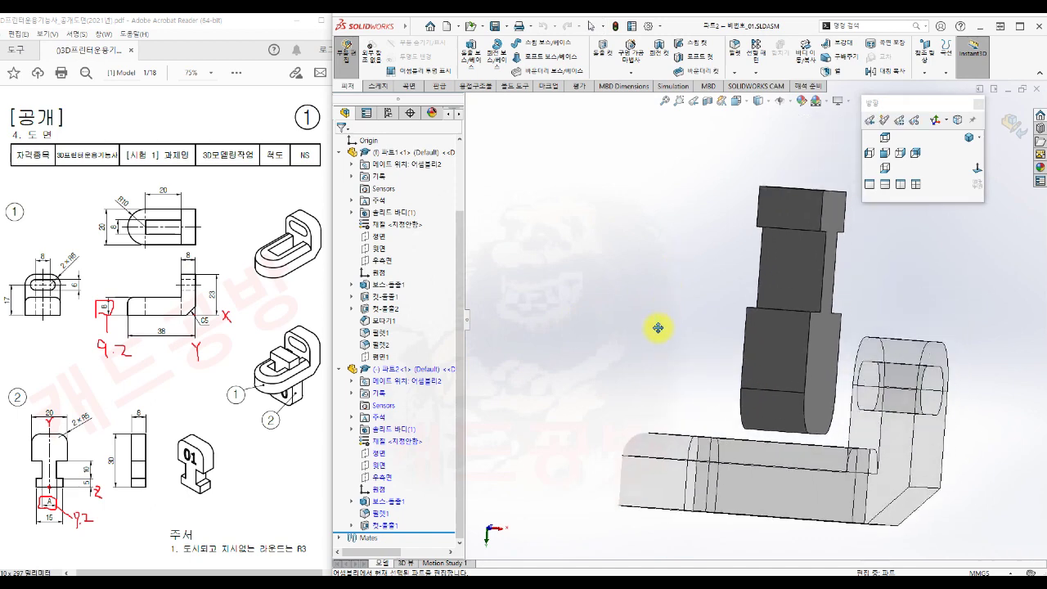
Create a reference plane in 파트2 midway between the two facing shoulder faces at the ends of its narrow neck
click(927, 77)
click(927, 88)
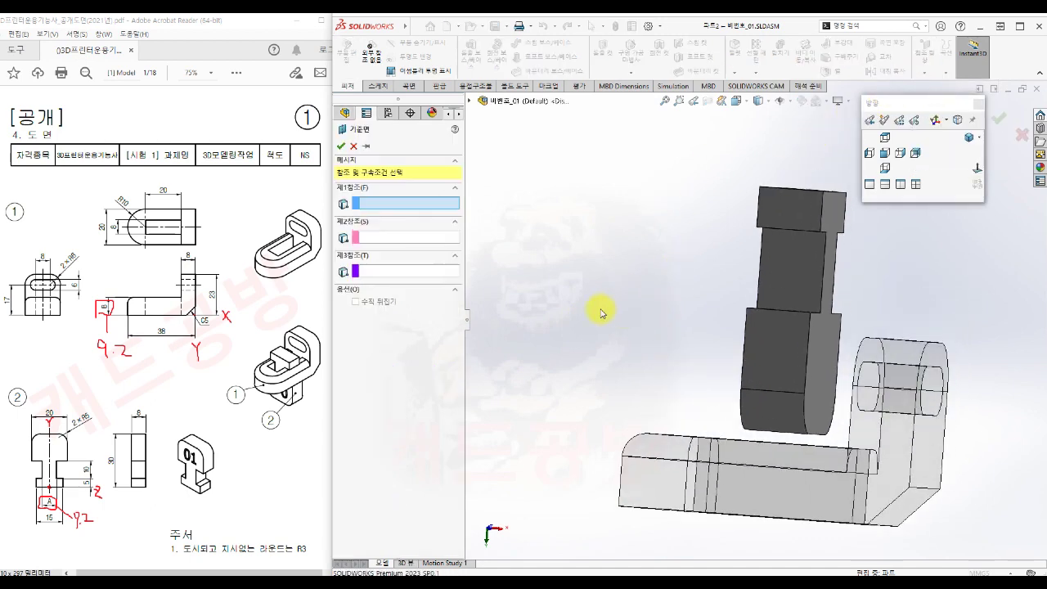
middle_drag(623, 308, 670, 240)
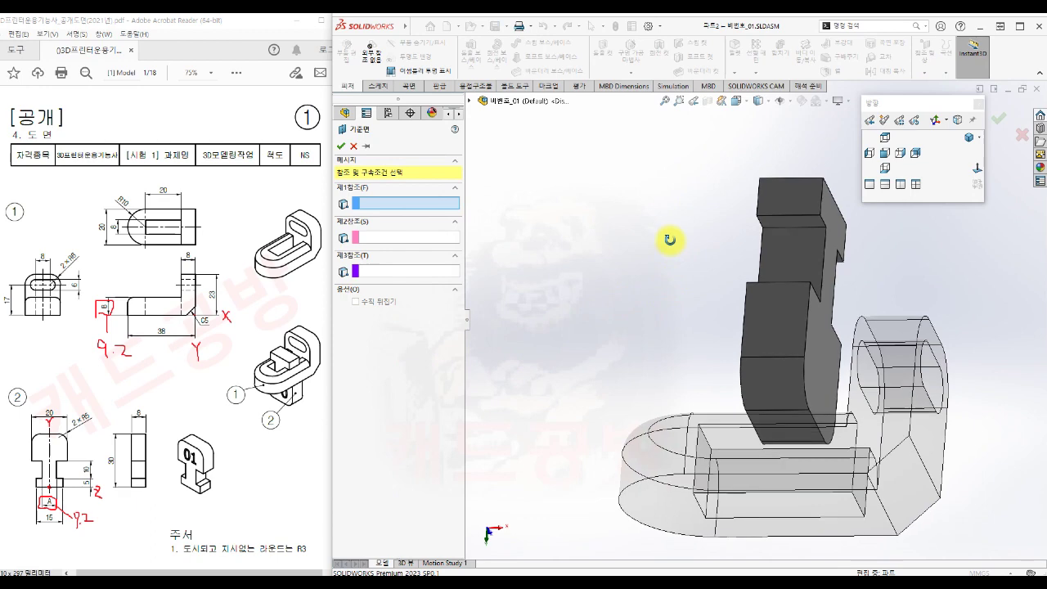
click(785, 223)
middle_drag(699, 208, 704, 280)
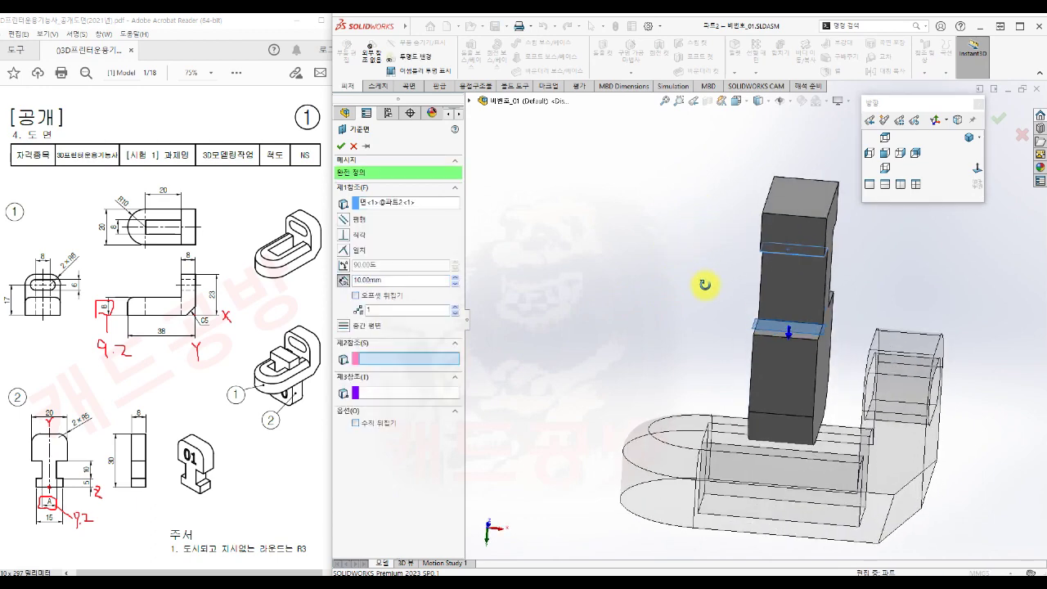
scroll(799, 338, up, 4)
click(800, 338)
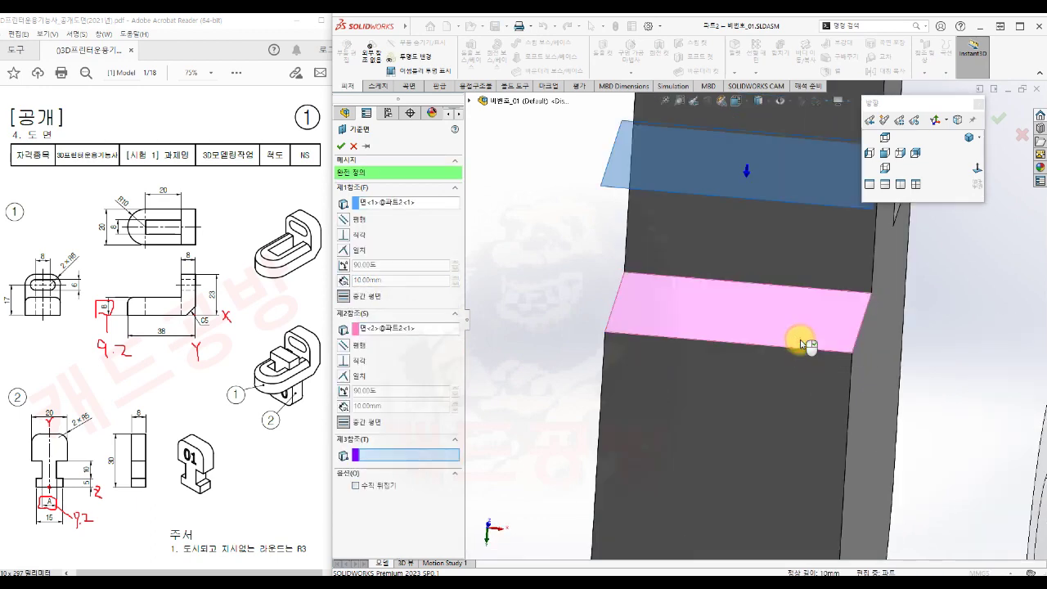
scroll(800, 339, down, 2)
middle_drag(627, 355, 597, 274)
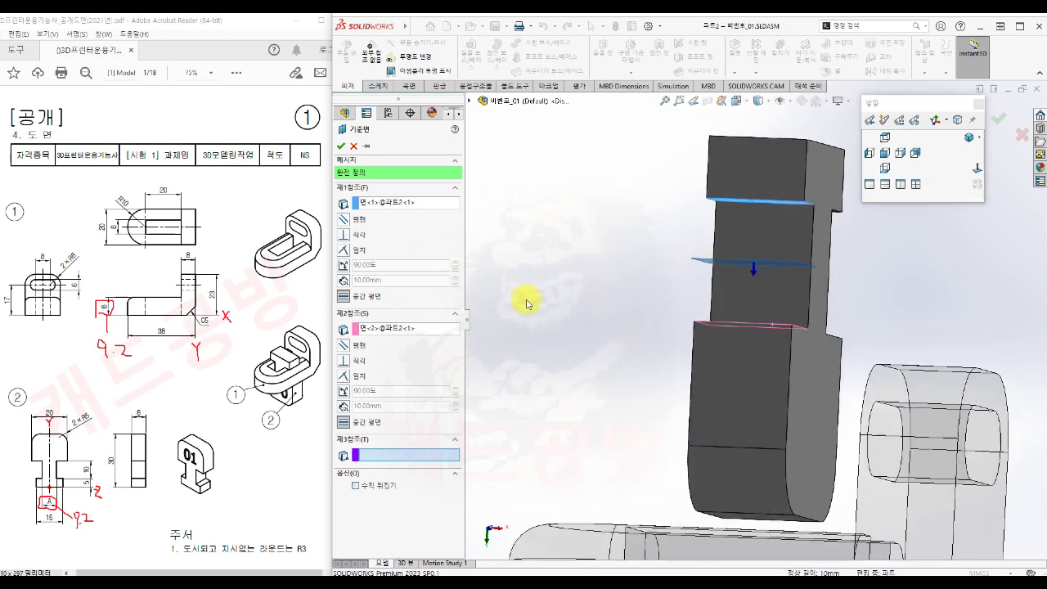
click(341, 145)
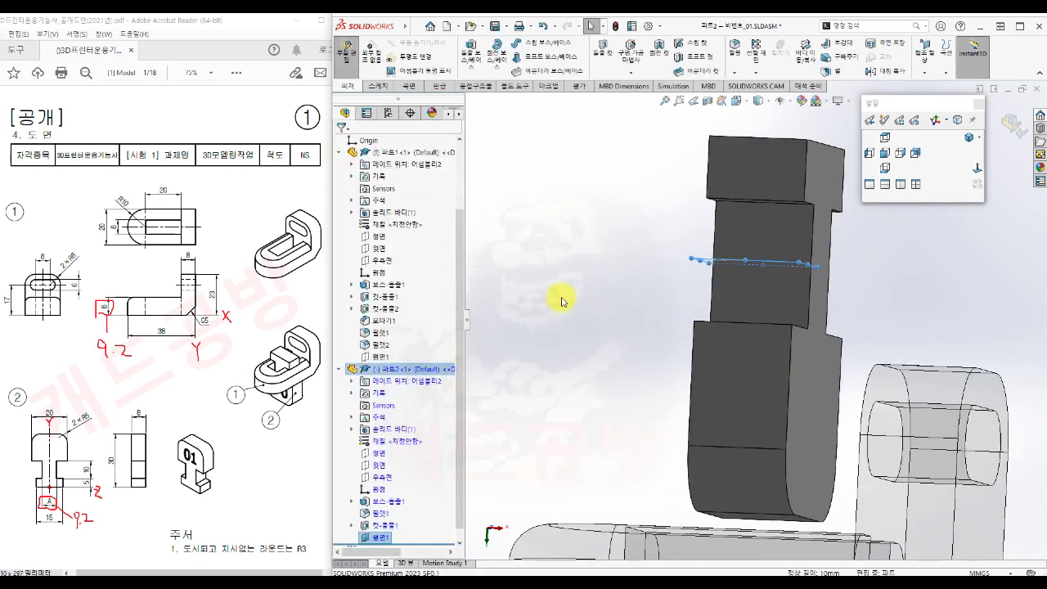
Hide the new mid-plane of 파트2 and return to editing the assembly
click(503, 462)
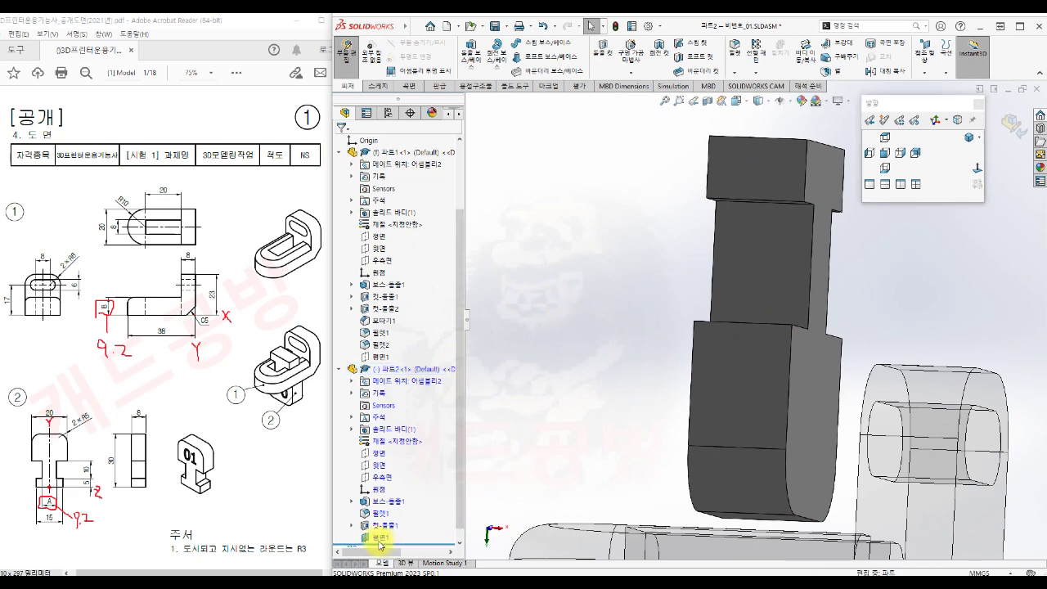
click(381, 538)
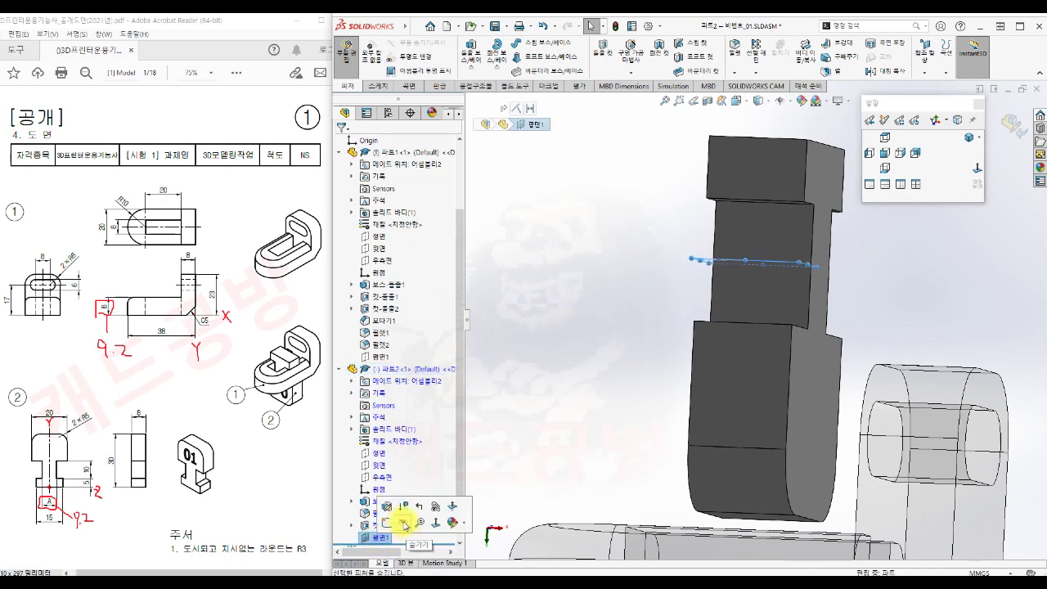
click(404, 523)
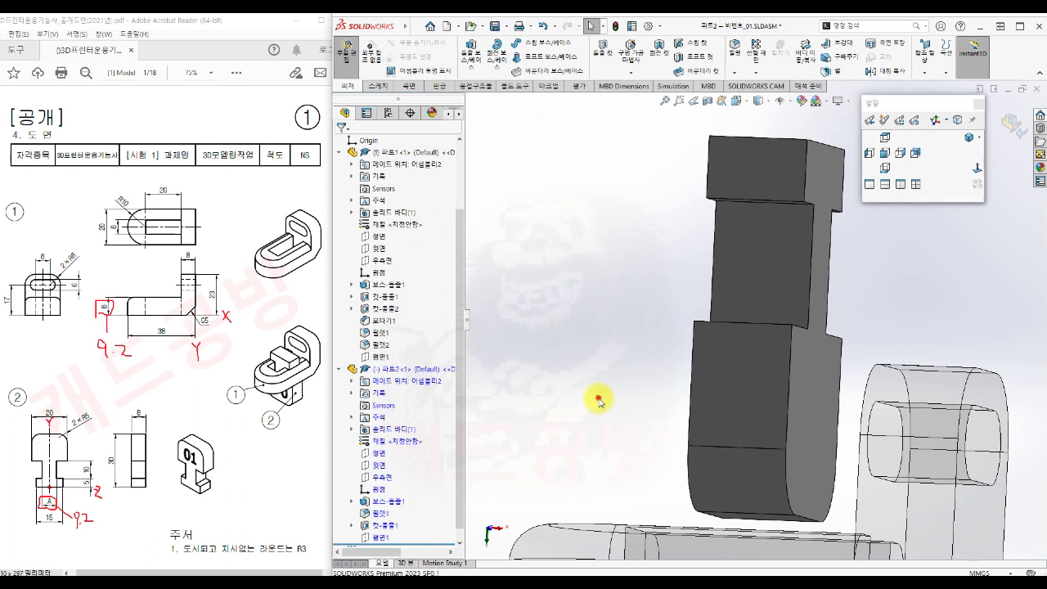
click(1012, 126)
Add a coincident mate between the mid-plane 평면1 of 파트1 and the mid-plane 평면1 of 파트2
scroll(865, 306, up, 5)
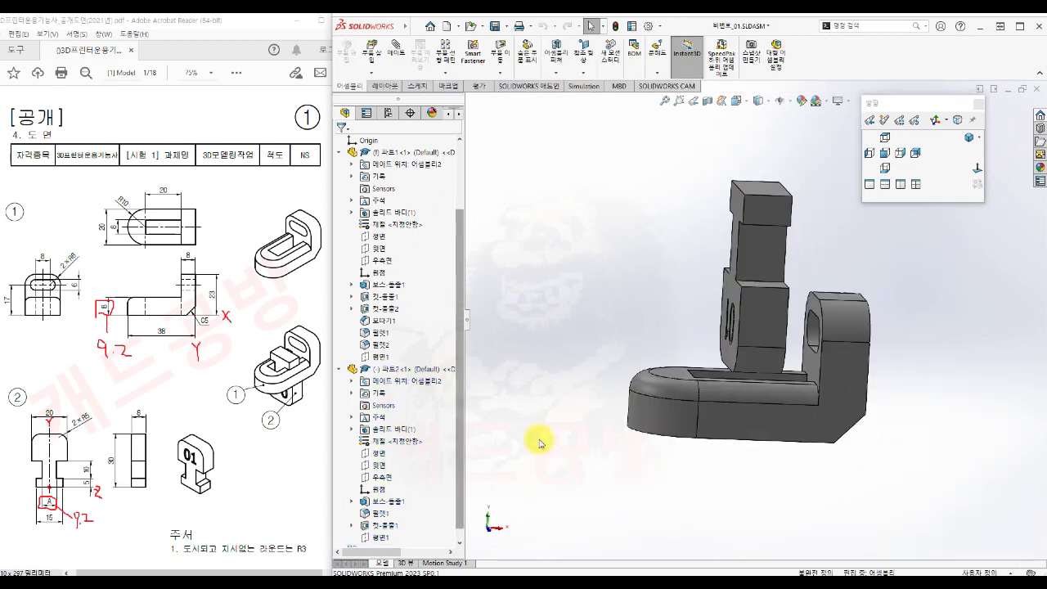
key(s)
click(603, 458)
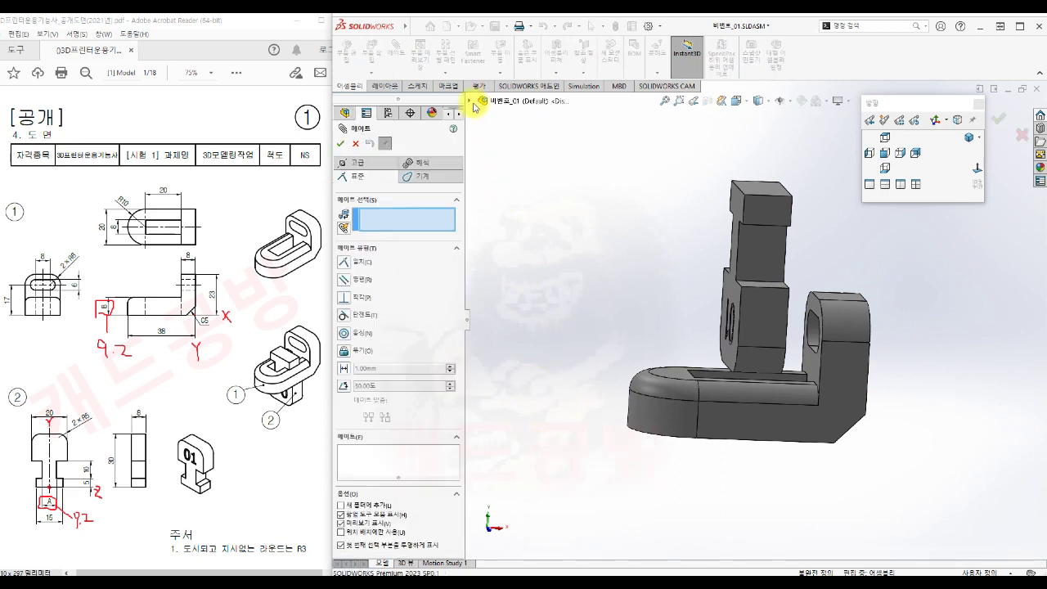
click(471, 101)
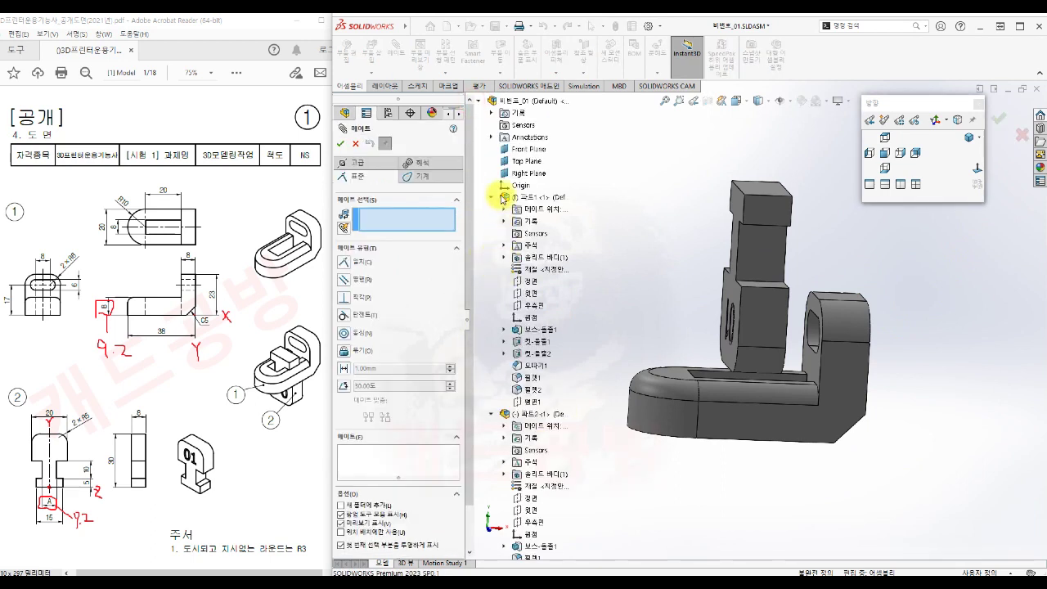
scroll(578, 523, down, 2)
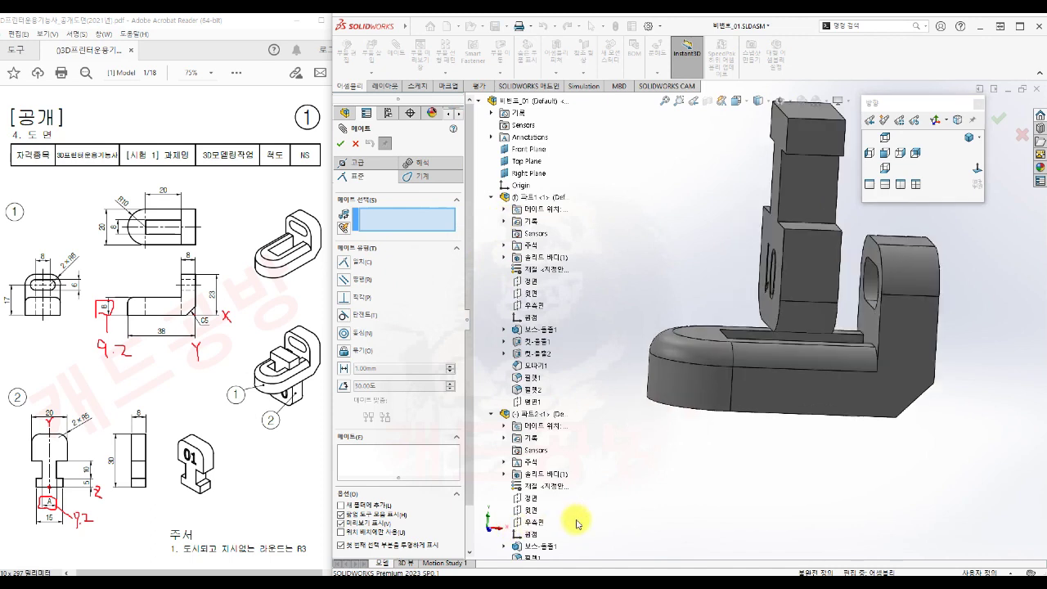
scroll(577, 524, up, 1)
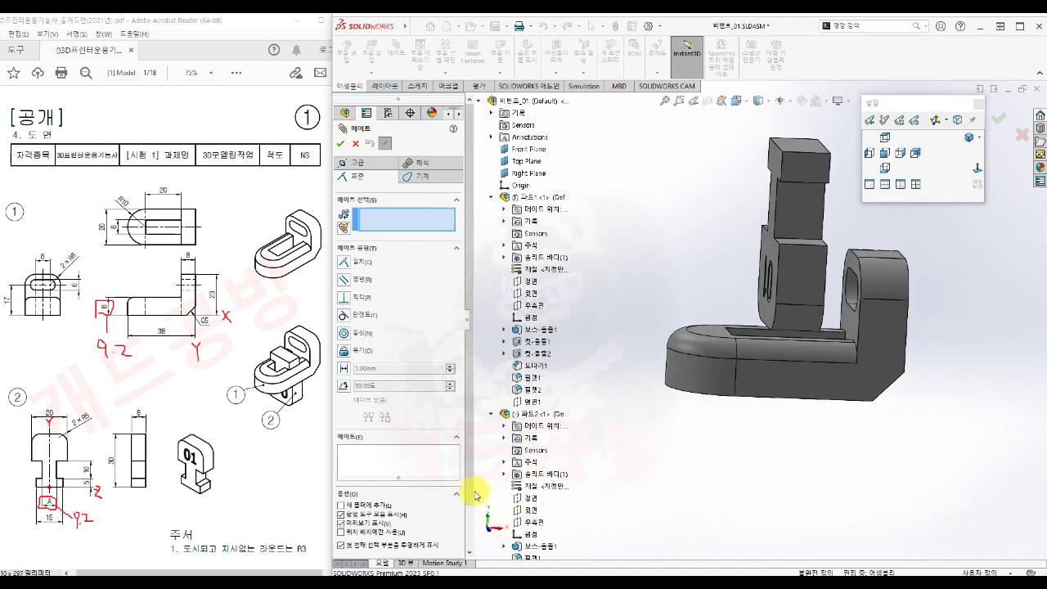
scroll(477, 511, down, 2)
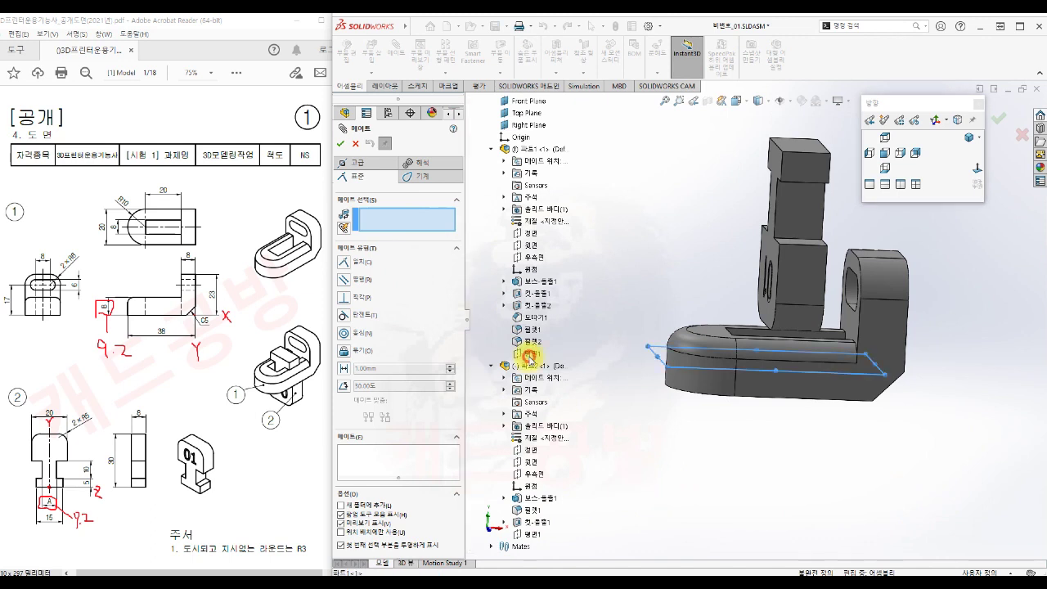
click(529, 354)
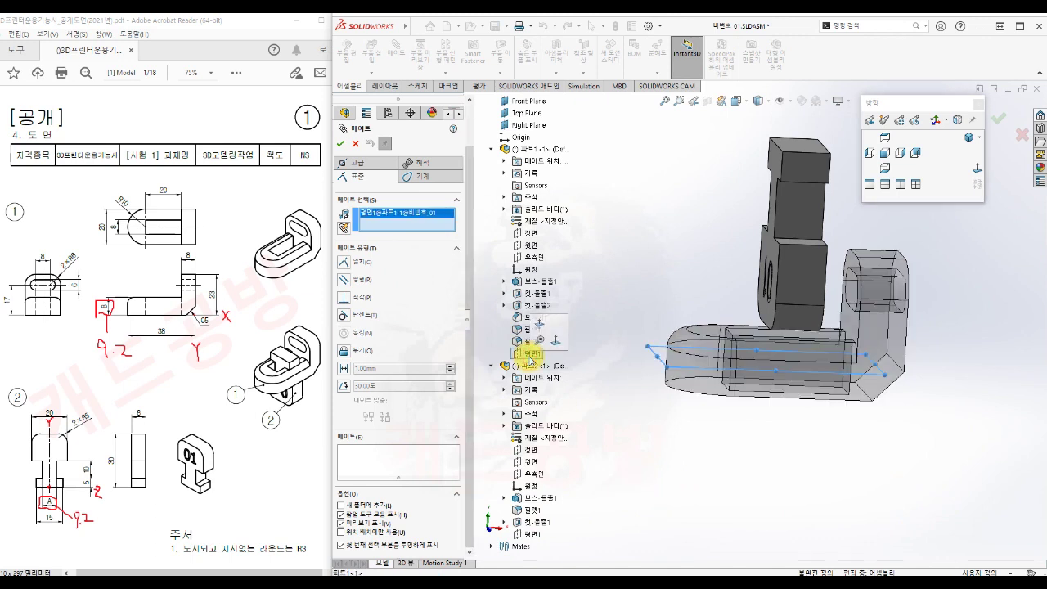
click(535, 535)
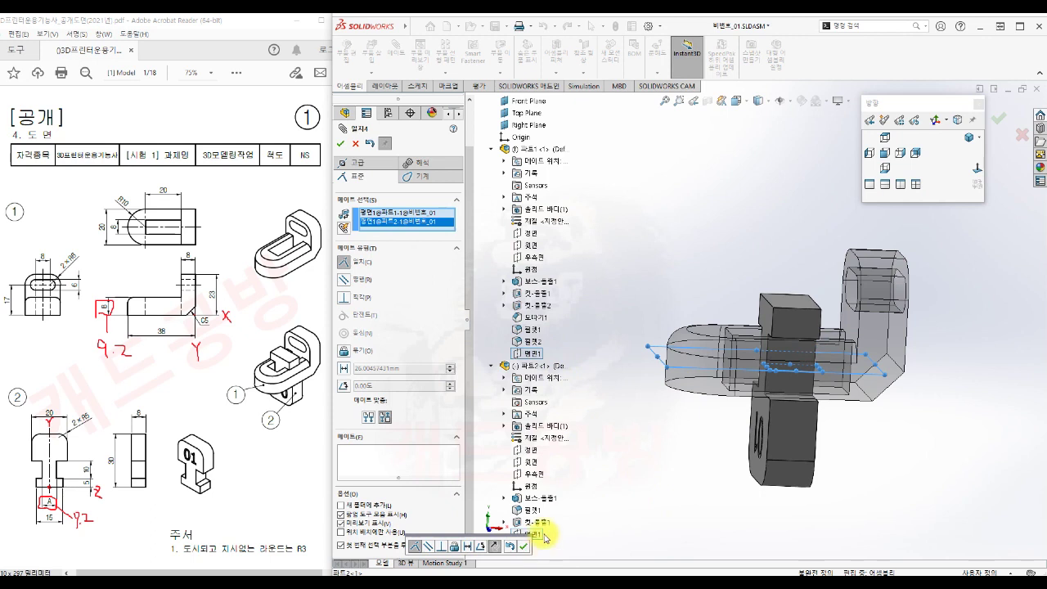
click(884, 153)
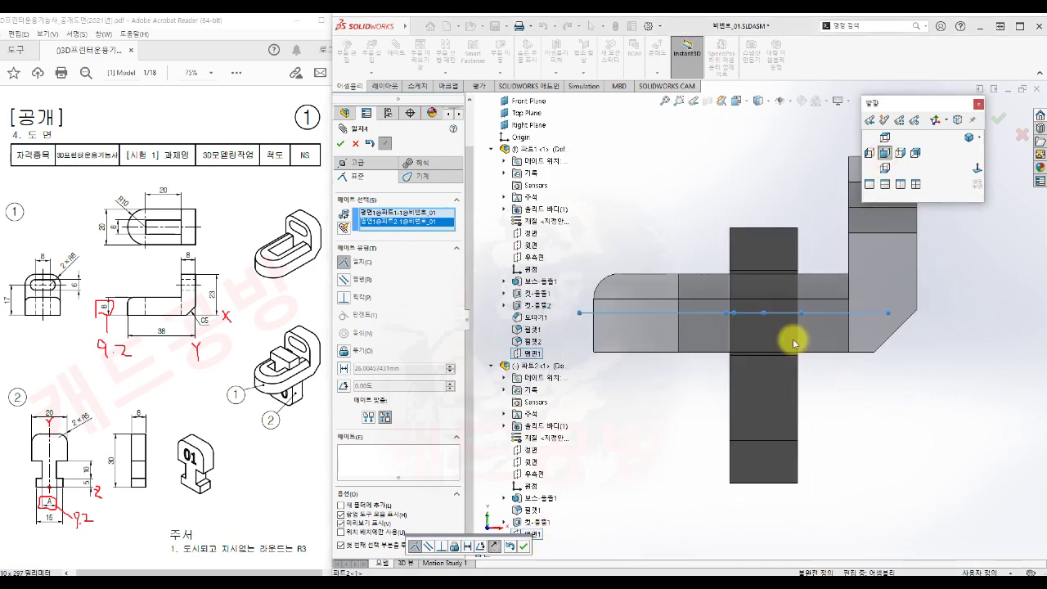
click(522, 545)
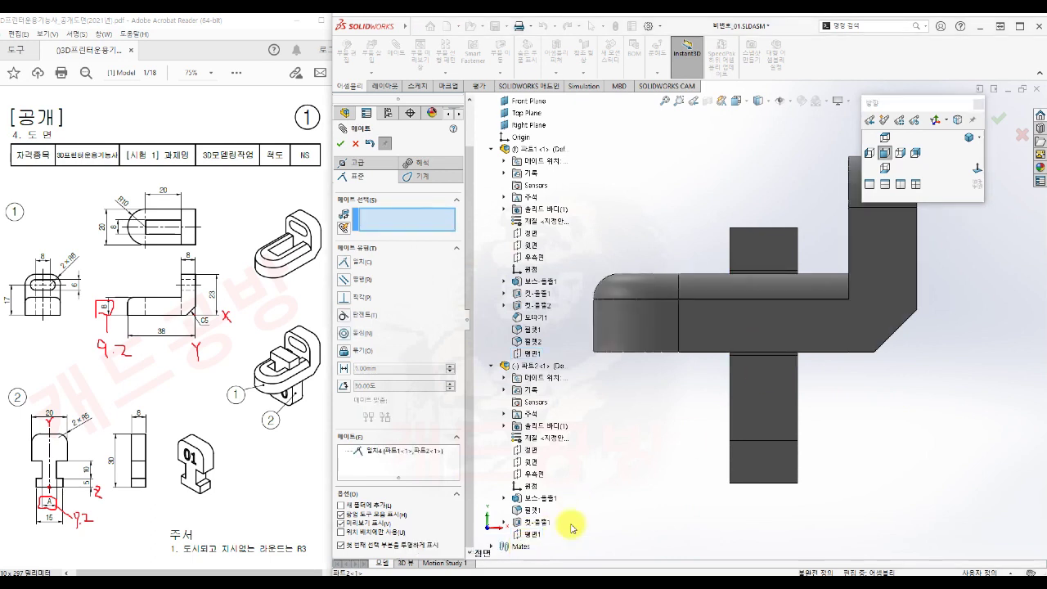
scroll(757, 352, down, 2)
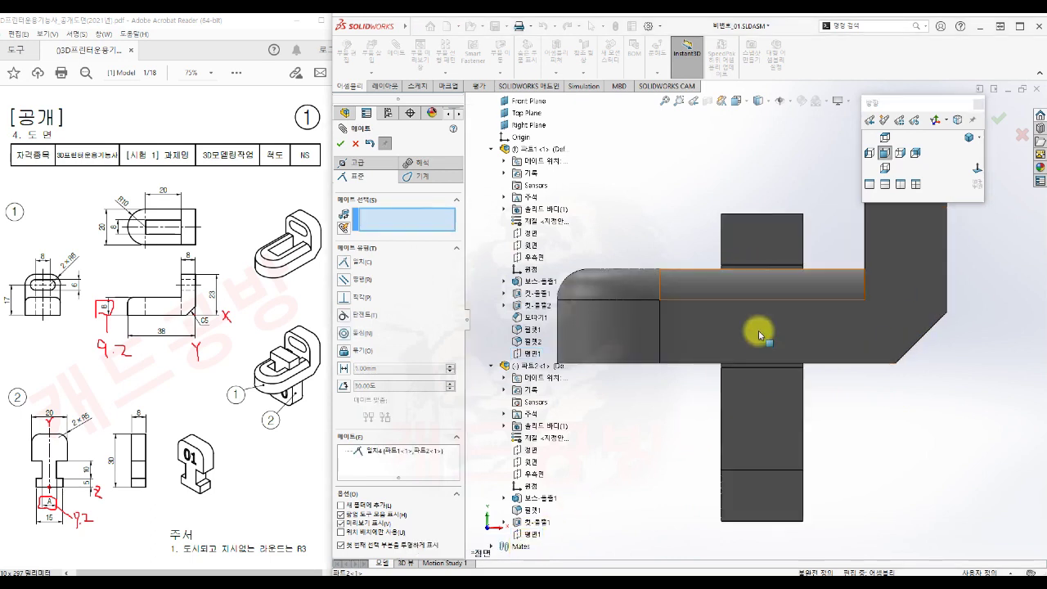
scroll(755, 259, down, 1)
scroll(761, 368, up, 3)
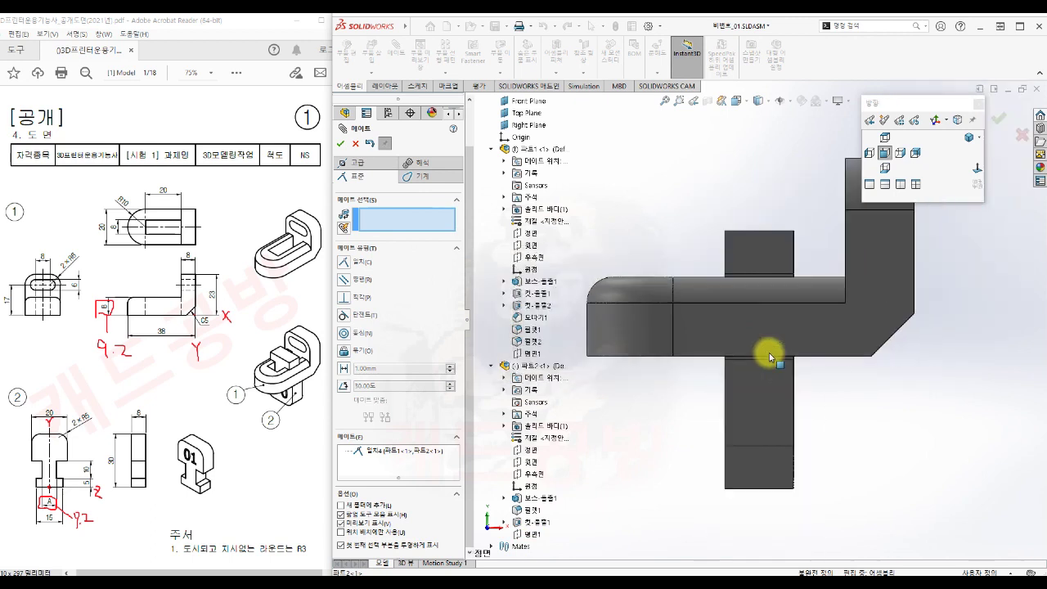
click(340, 143)
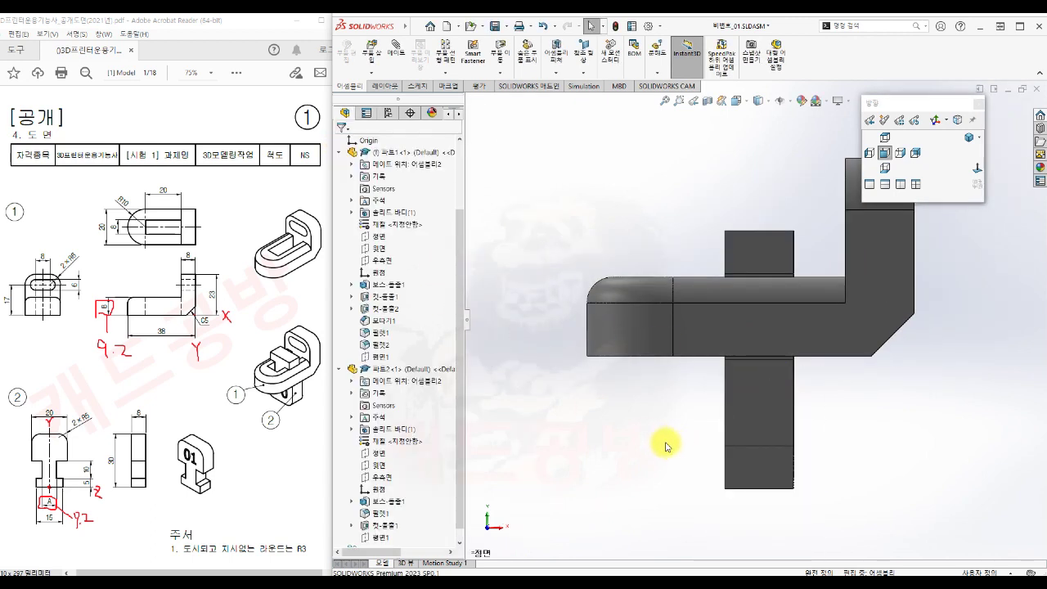
Collapse the assembly's feature tree and save 비번호_01 together with the modified parts 파트1 and 파트2
click(340, 153)
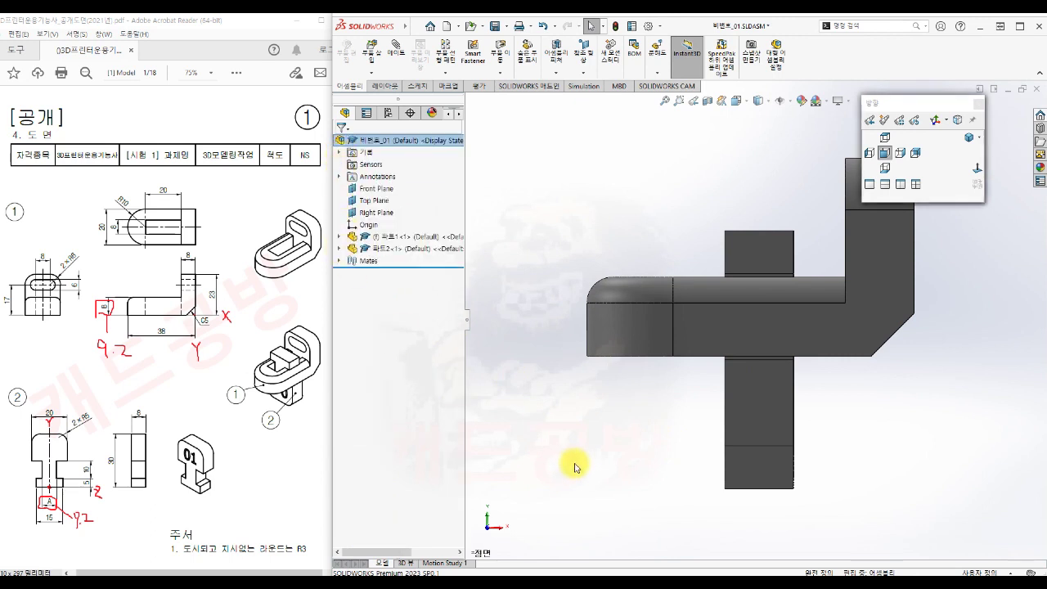
scroll(592, 469, up, 2)
scroll(914, 265, down, 1)
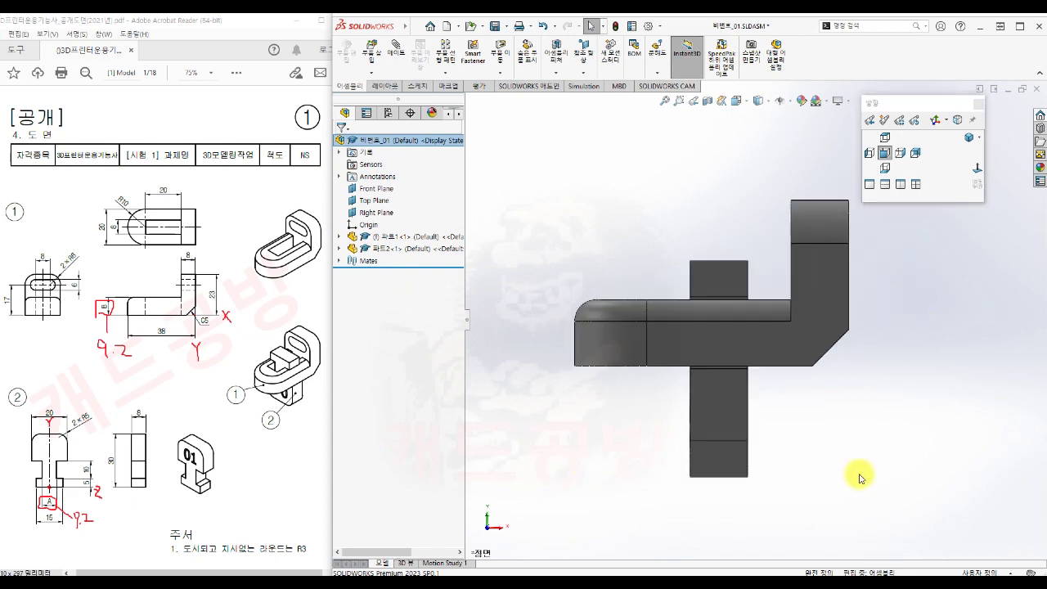
middle_drag(799, 496, 844, 512)
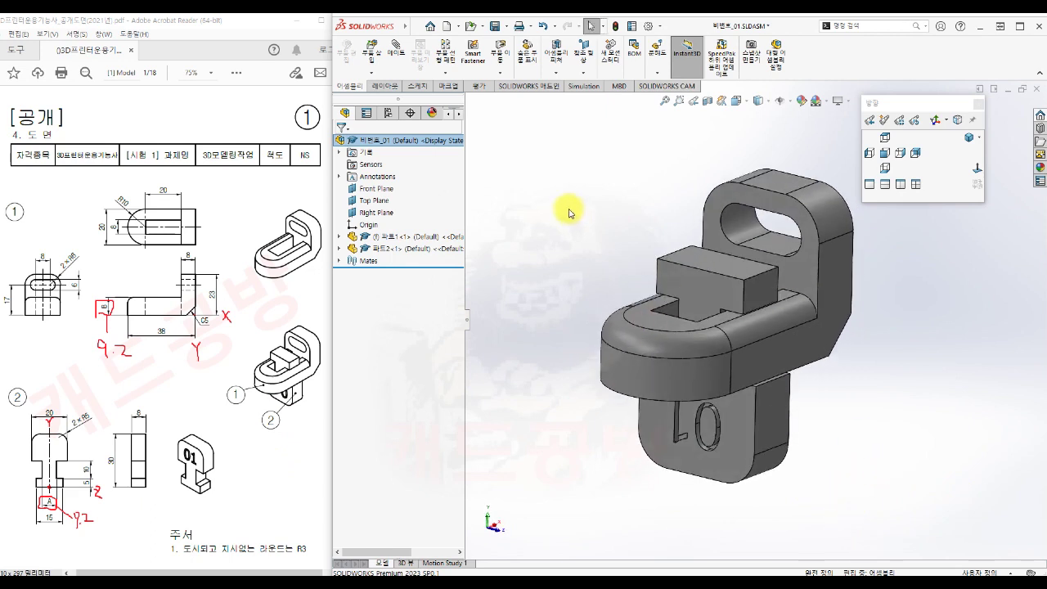
click(494, 25)
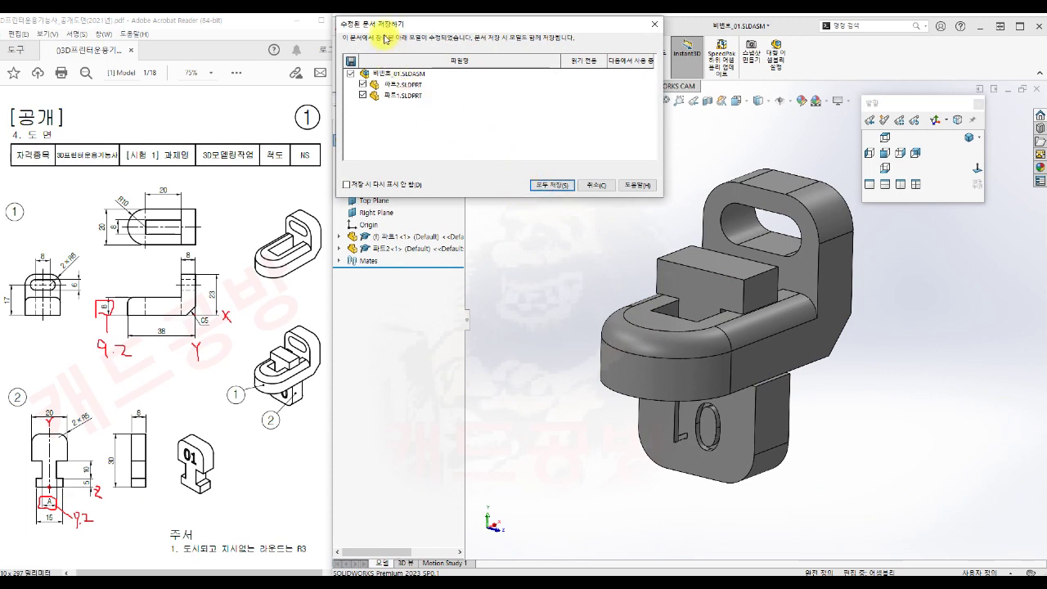
click(553, 185)
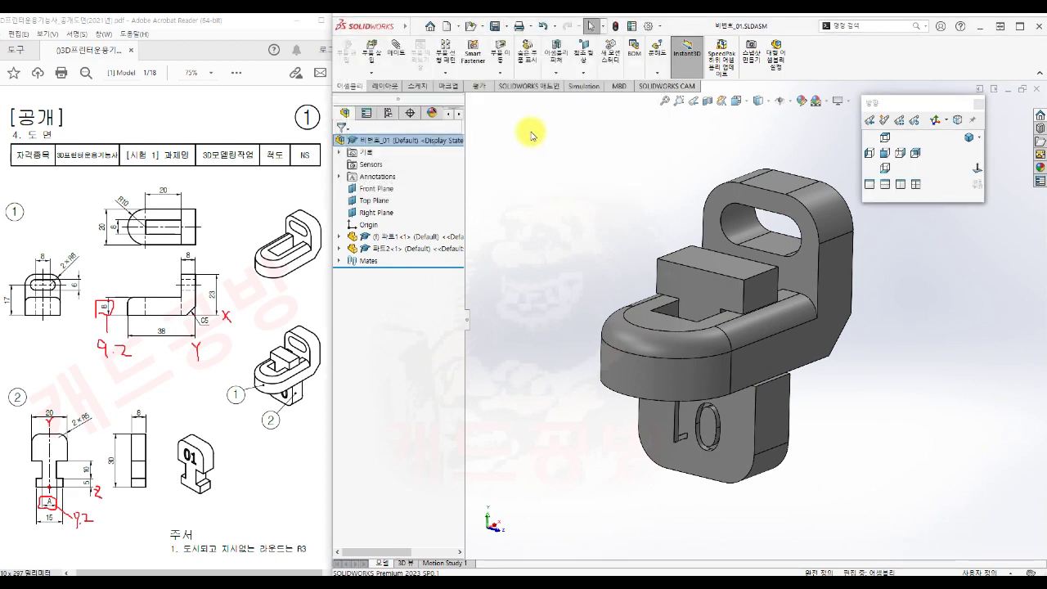
Export the assembly to the 01 folder as 비번호_01.STEP in STEP AP214 format, with solid/surface geometry output
click(506, 27)
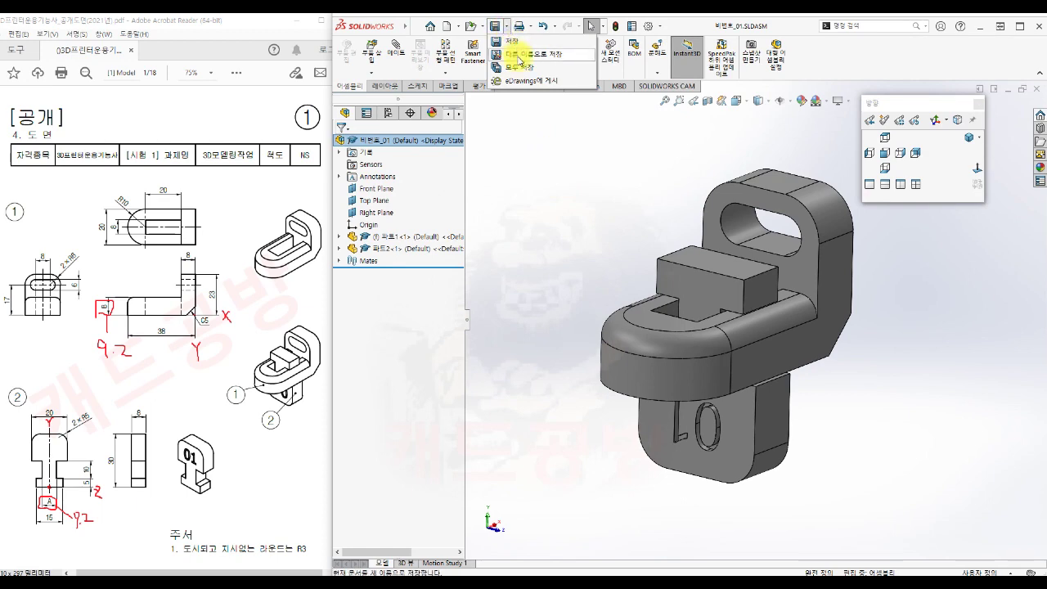
click(519, 57)
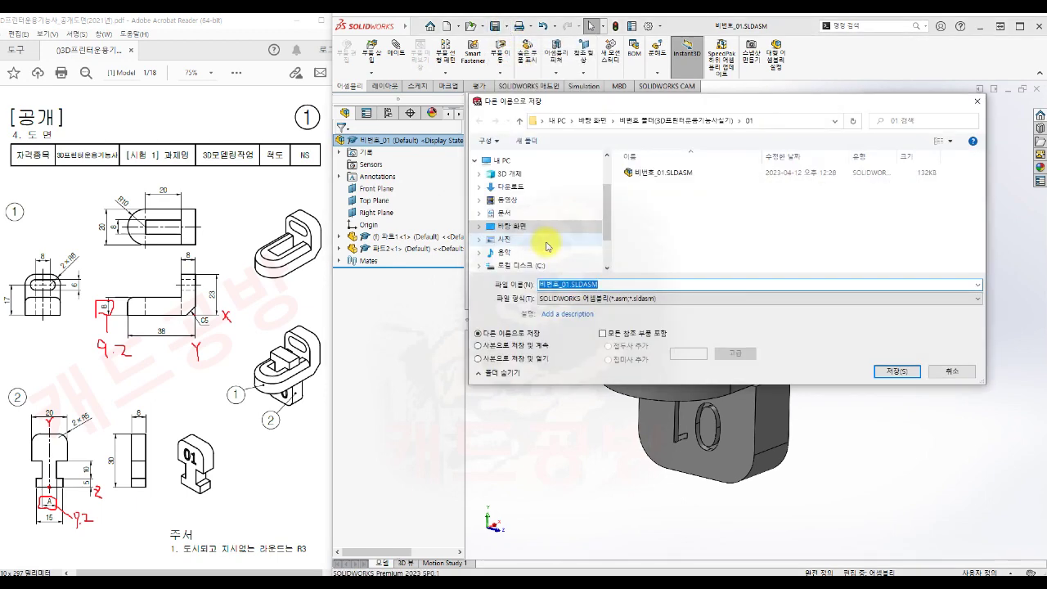
click(555, 304)
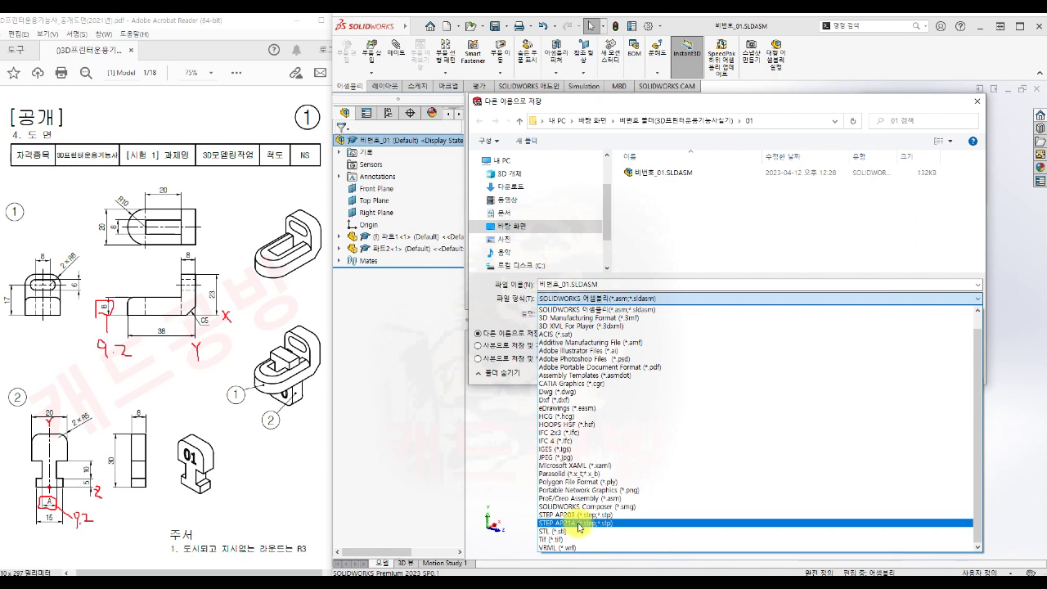
click(580, 523)
click(564, 367)
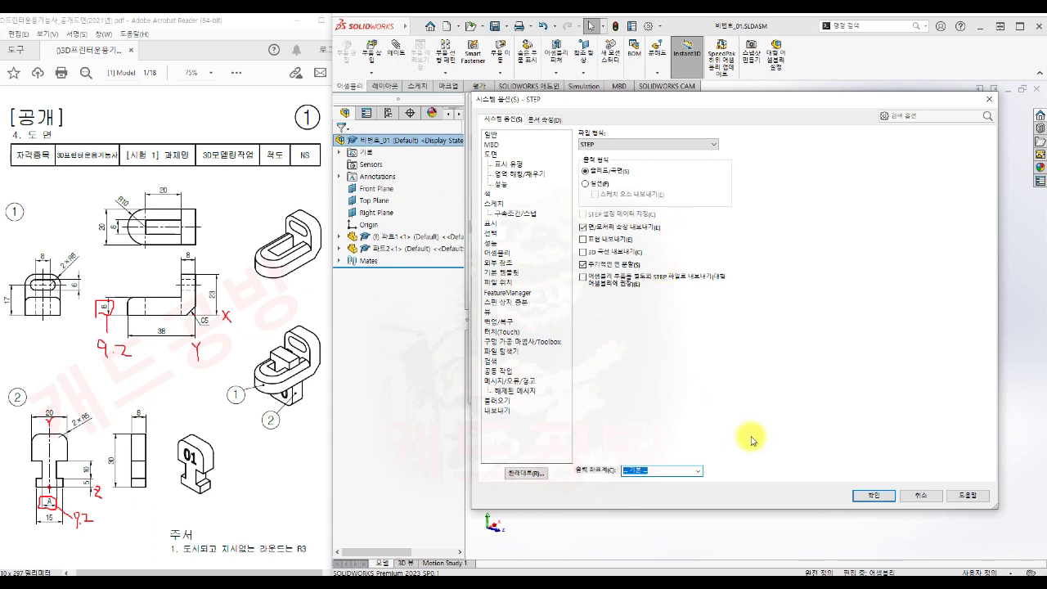
click(874, 496)
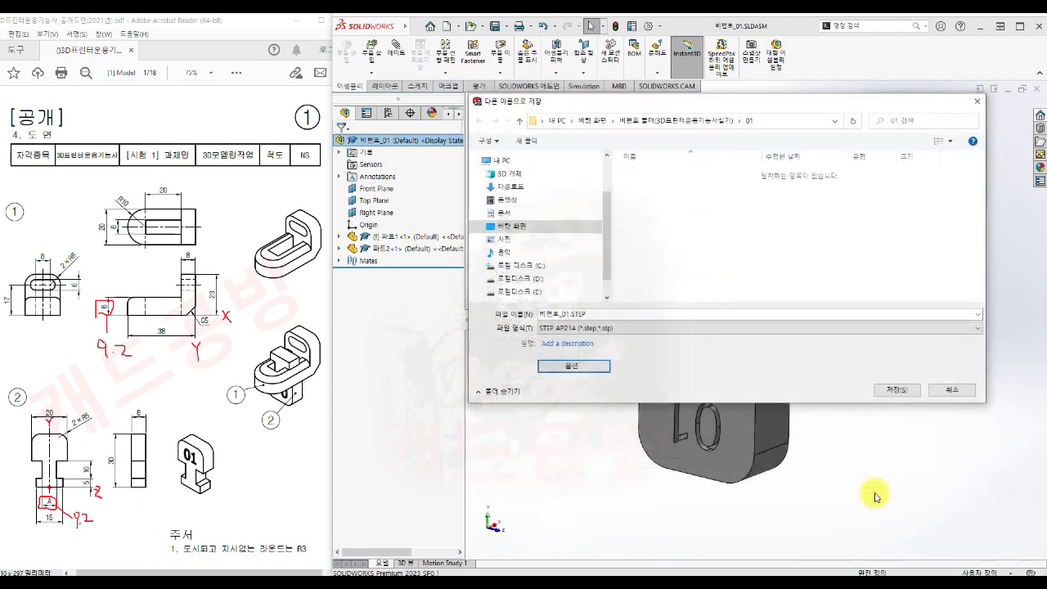
click(898, 391)
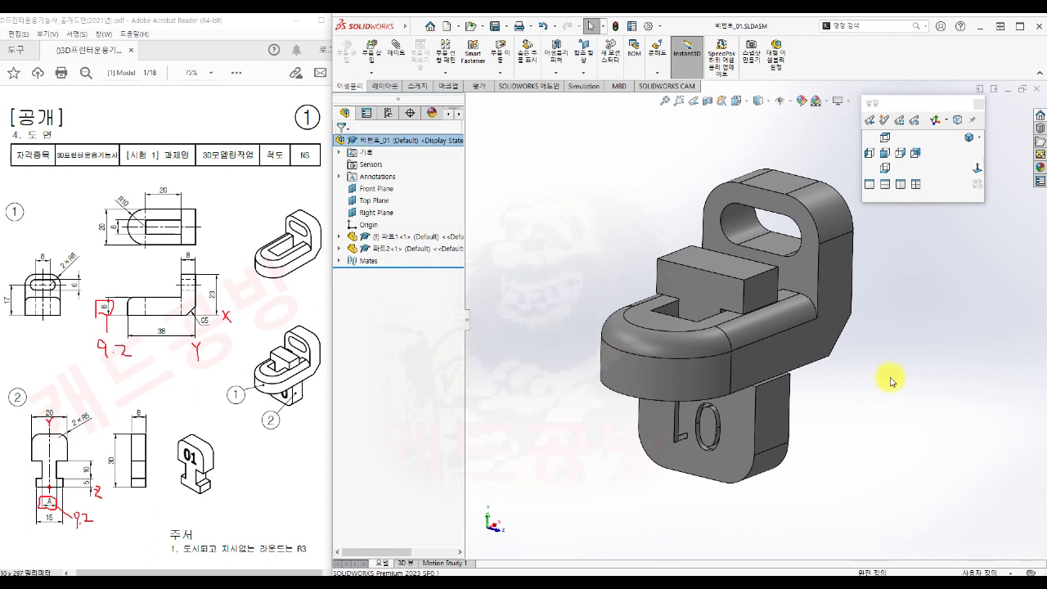
middle_drag(898, 397, 879, 405)
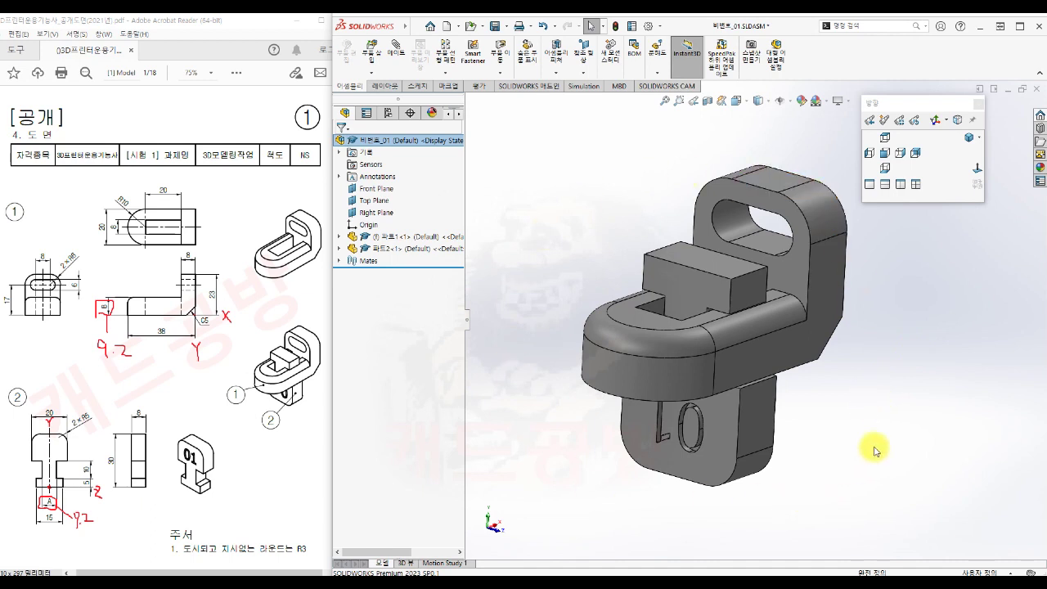
middle_drag(869, 433, 869, 460)
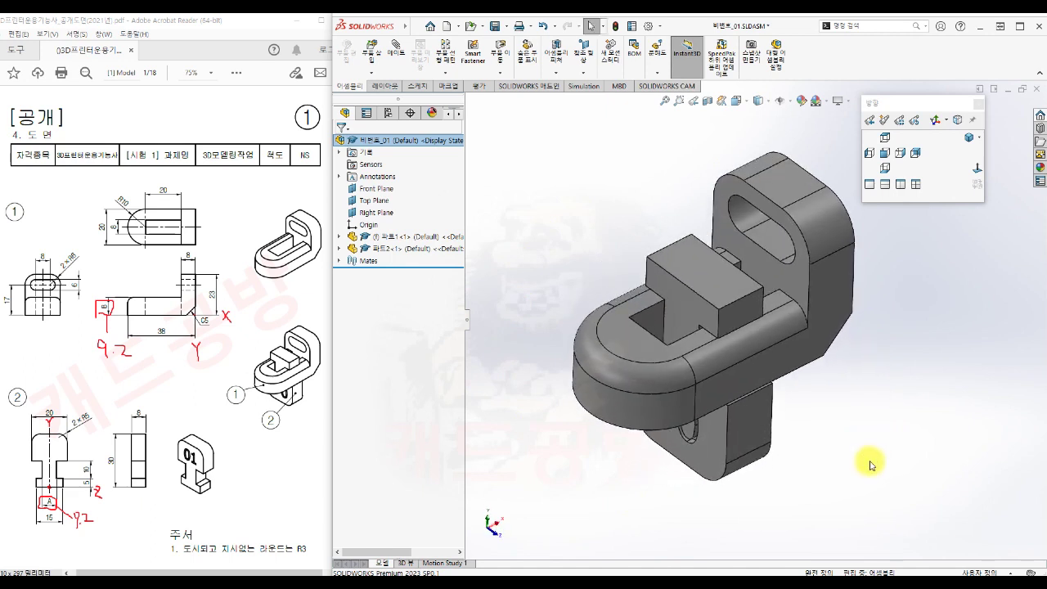
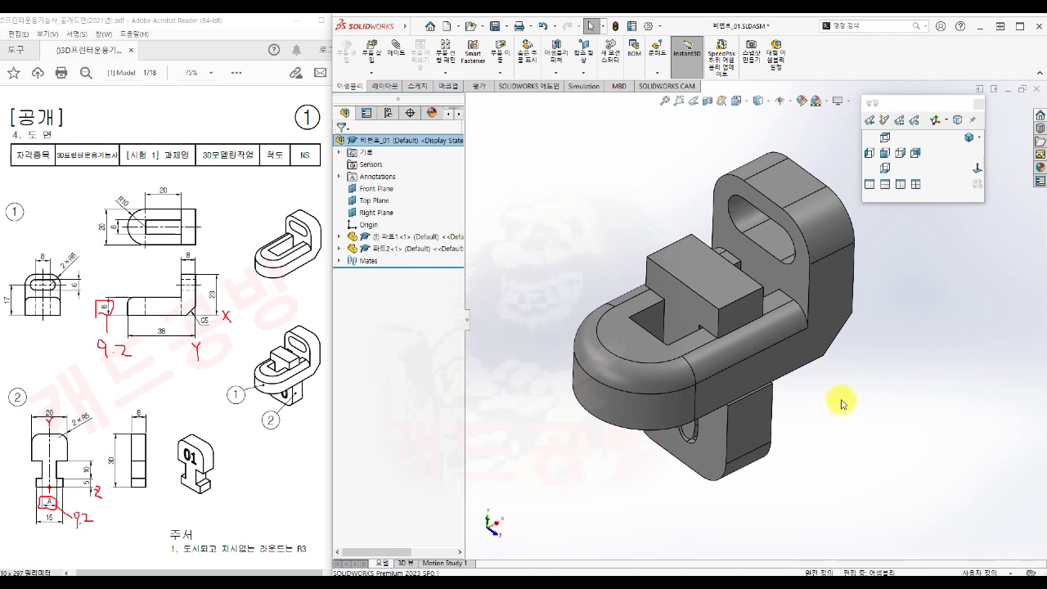
Section the assembly parallel to the Right Plane at a -19 mm offset and inspect the fit between 파트1 and 파트2
middle_drag(818, 428, 809, 408)
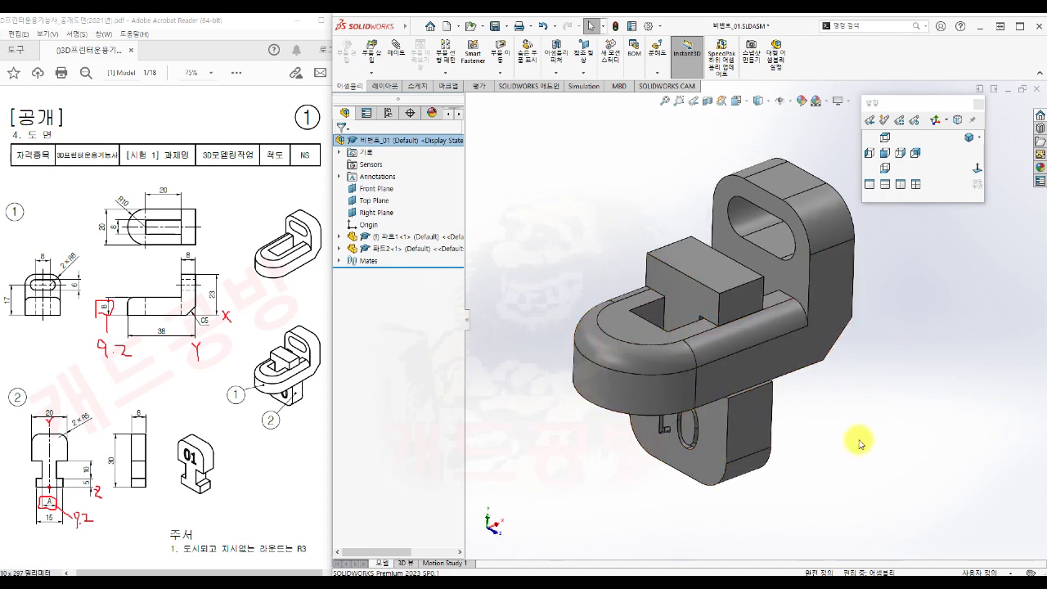
middle_drag(851, 430, 864, 414)
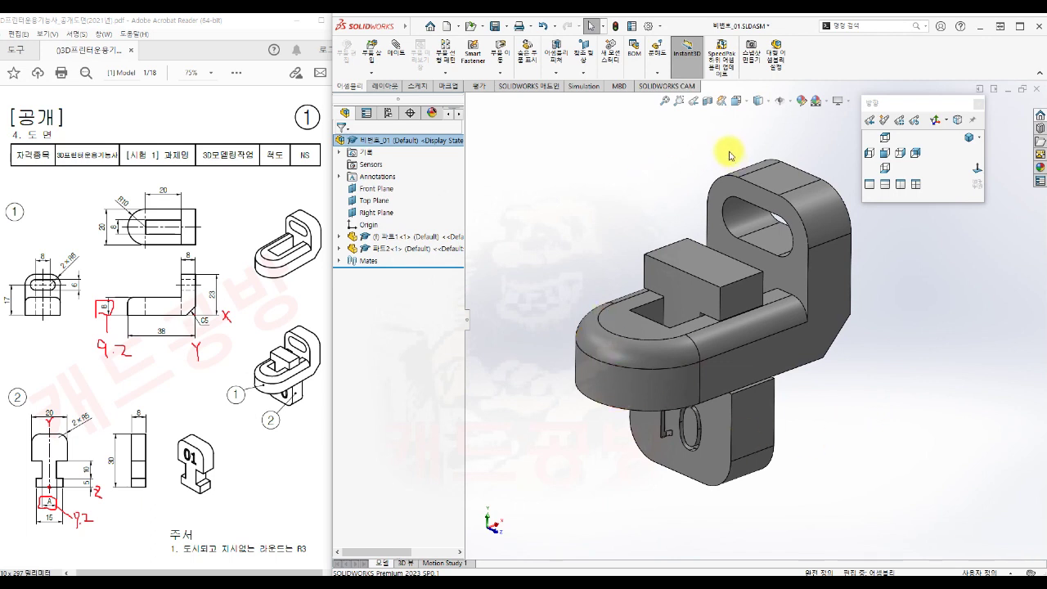
click(708, 102)
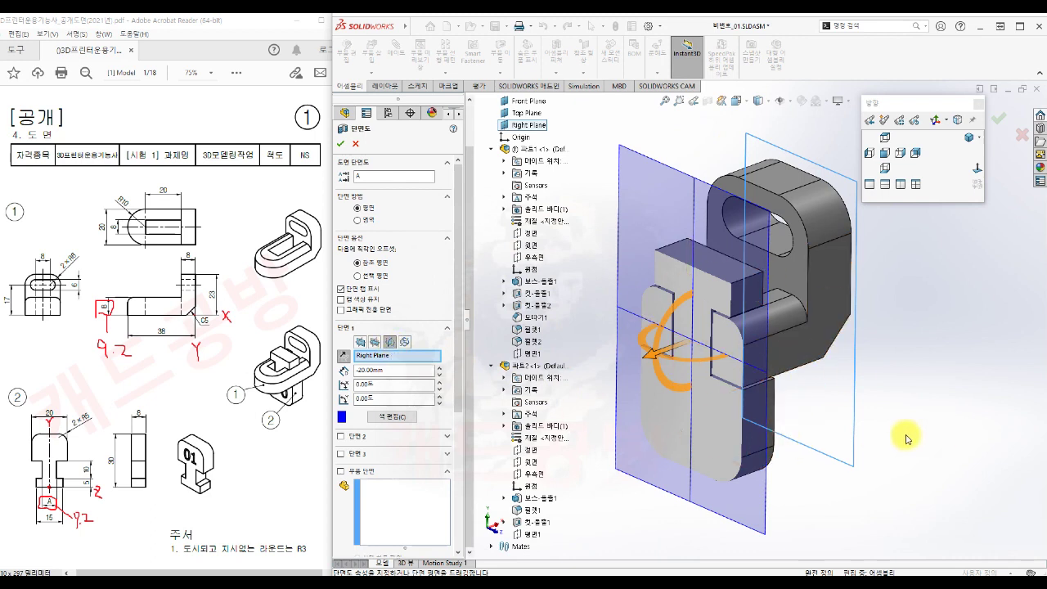
scroll(898, 438, down, 2)
middle_drag(897, 438, 867, 438)
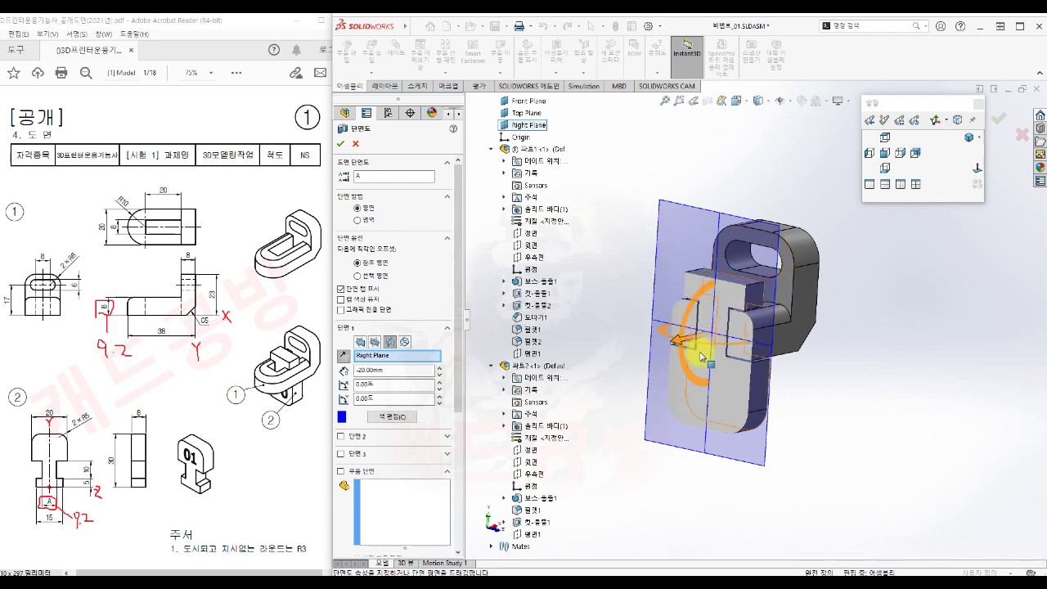
mouse_move(678, 343)
mouse_down()
mouse_move(696, 328)
mouse_move(734, 330)
mouse_move(694, 331)
mouse_move(670, 350)
mouse_move(681, 350)
mouse_up()
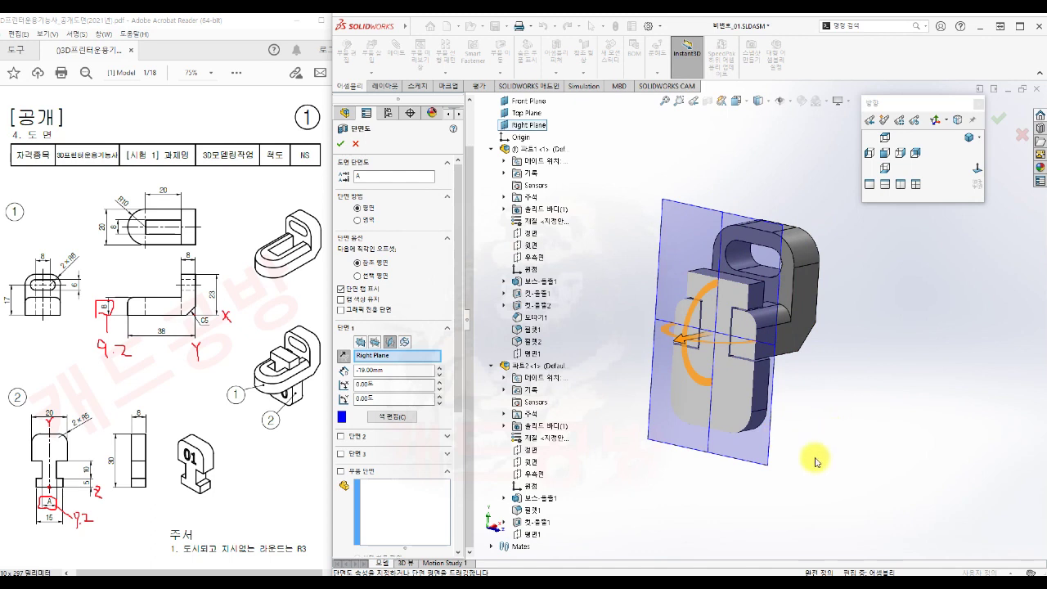
click(868, 151)
scroll(797, 216, down, 2)
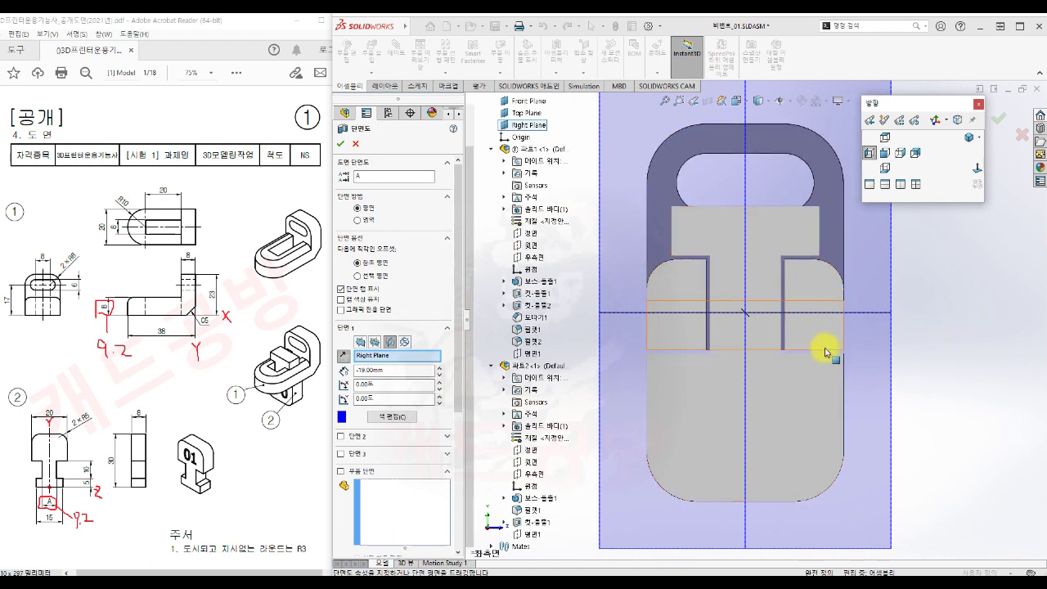
key(f)
middle_drag(905, 435, 907, 385)
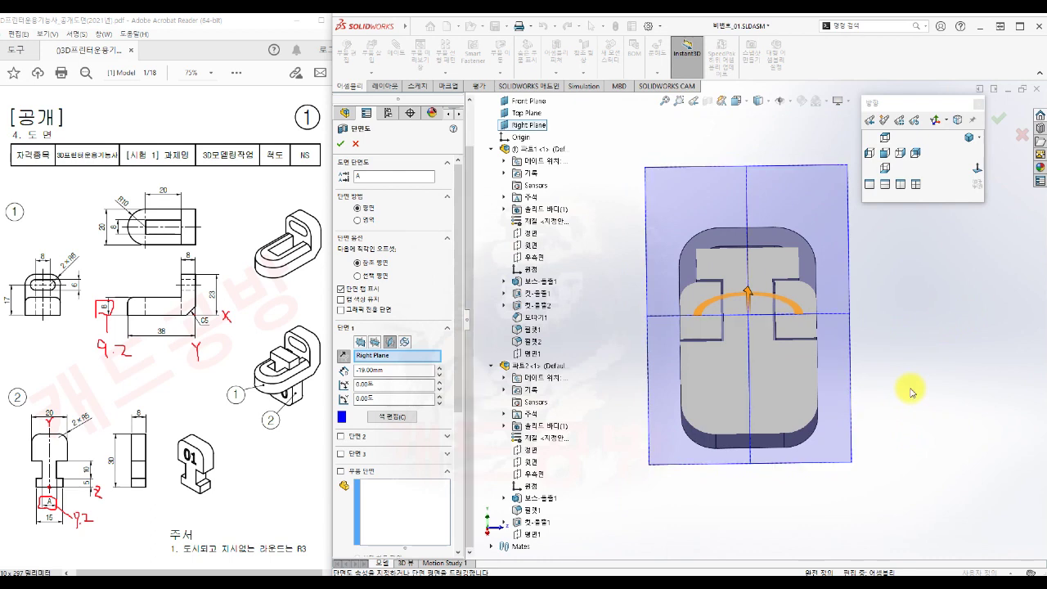
middle_drag(919, 390, 809, 281)
middle_drag(815, 329, 942, 397)
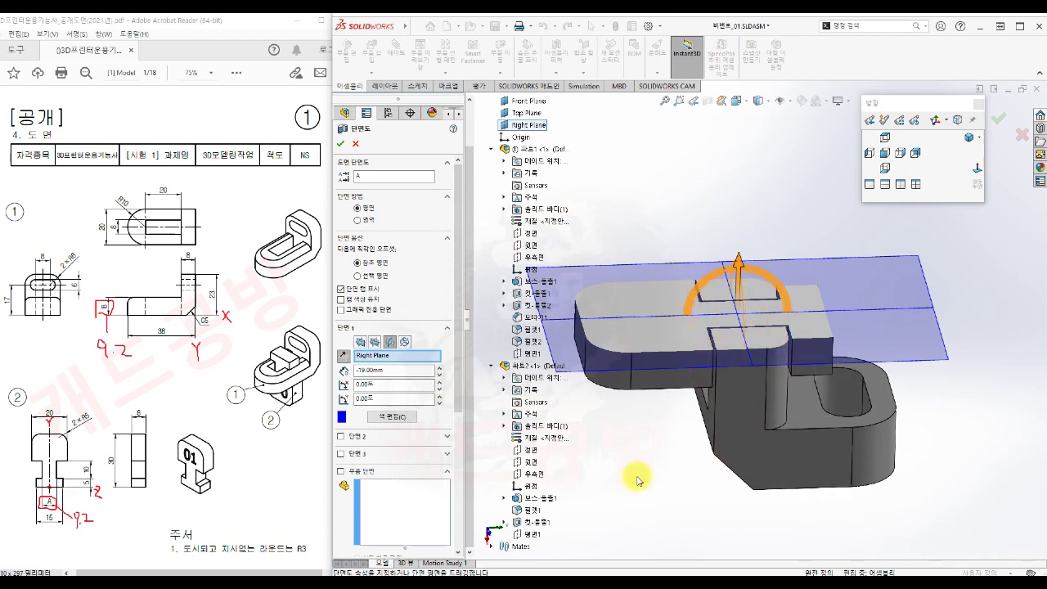
mouse_move(694, 511)
middle_down()
mouse_move(692, 499)
mouse_move(697, 507)
middle_up()
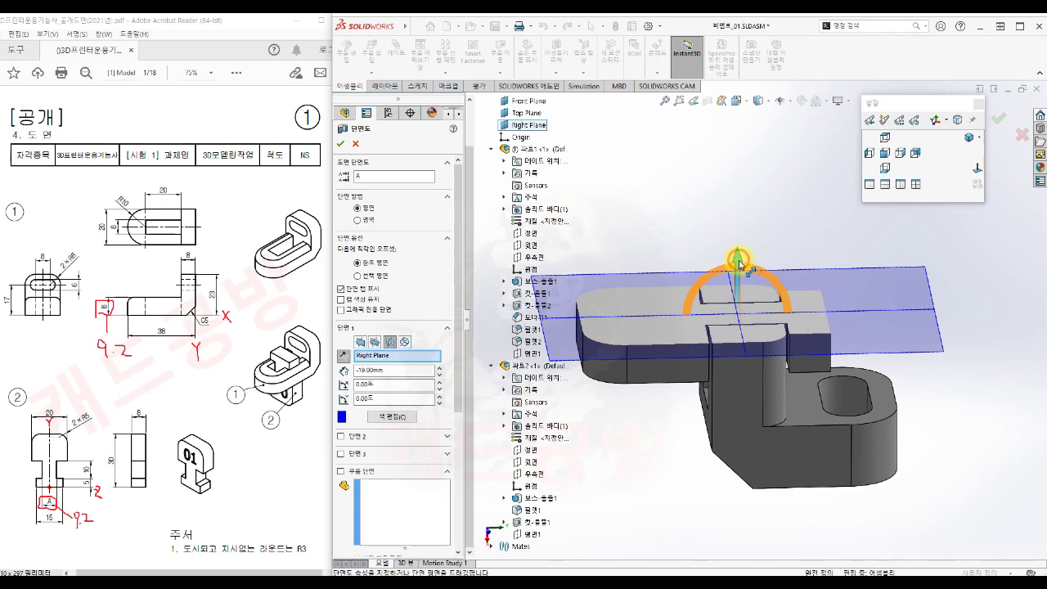
Move the section plane to a -27 mm offset, inspect the cut through 파트1's base around the slot, and discard the section view
drag(739, 257, 740, 200)
middle_drag(701, 388, 720, 297)
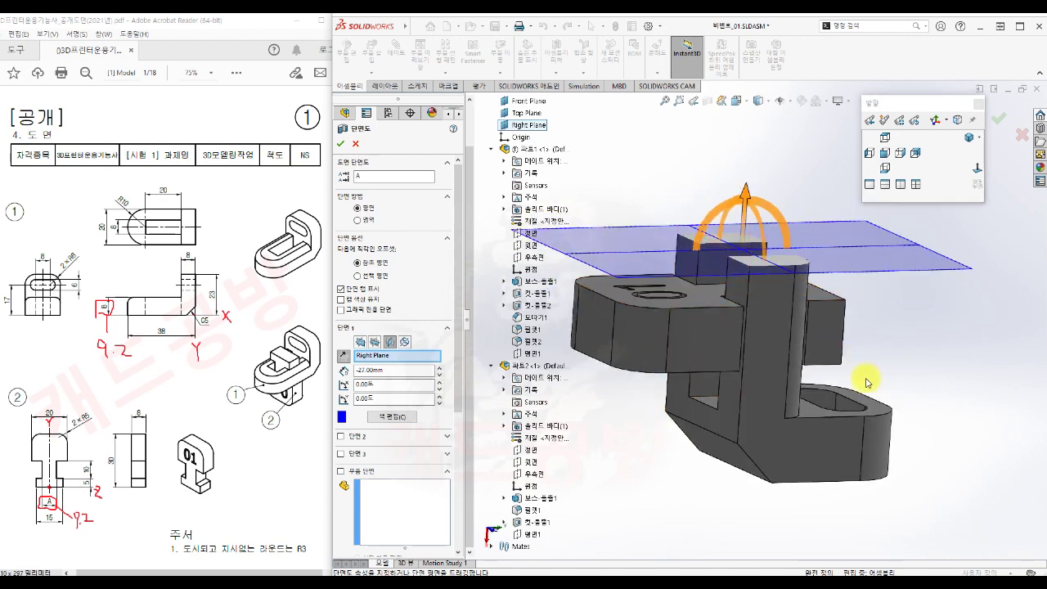
mouse_move(945, 373)
middle_down()
mouse_move(928, 367)
mouse_move(935, 382)
middle_up()
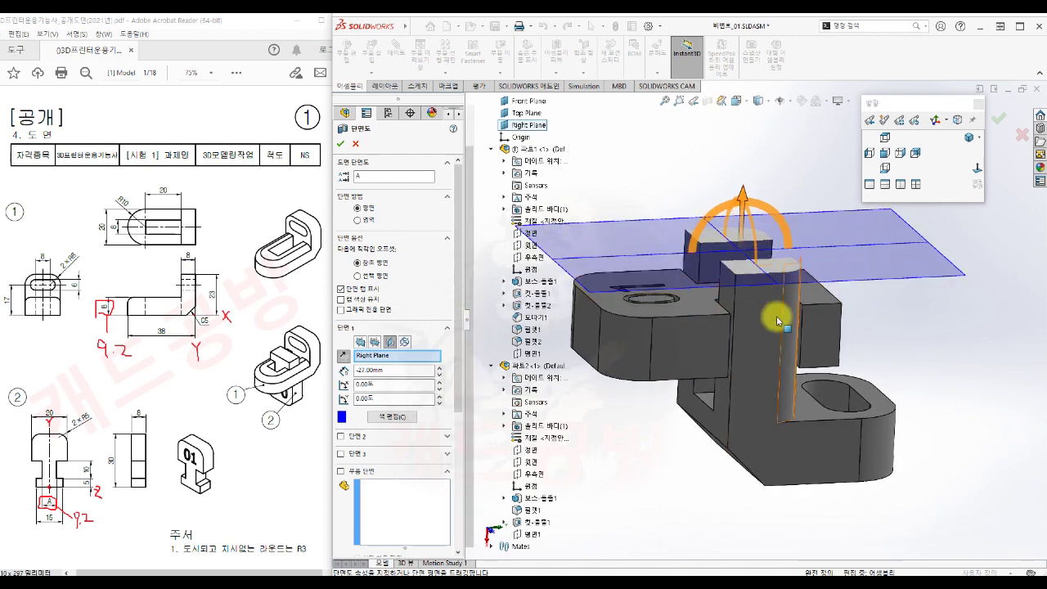
middle_drag(895, 347, 911, 402)
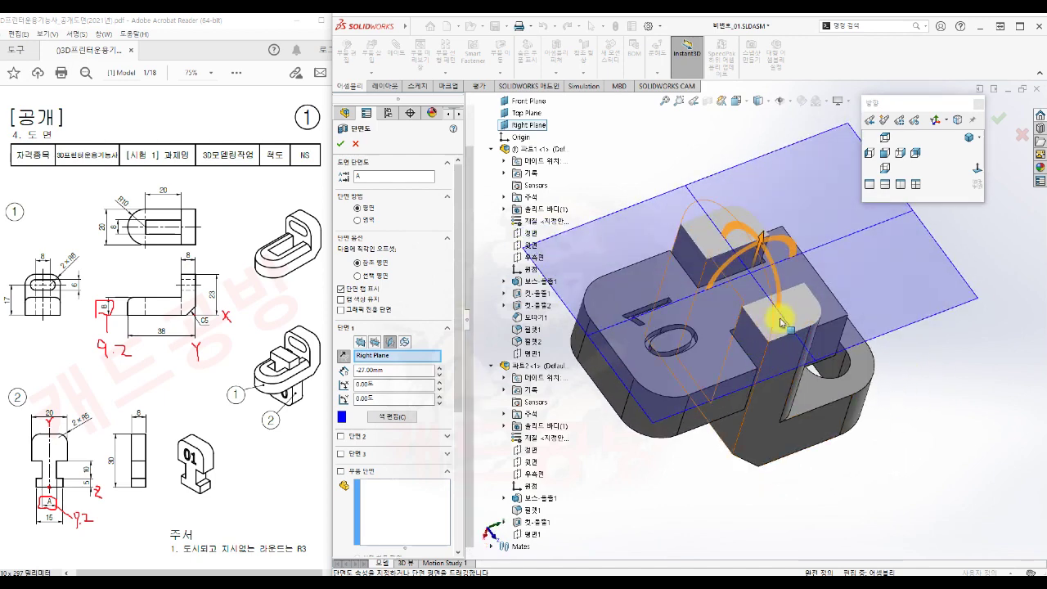
middle_drag(935, 498, 911, 434)
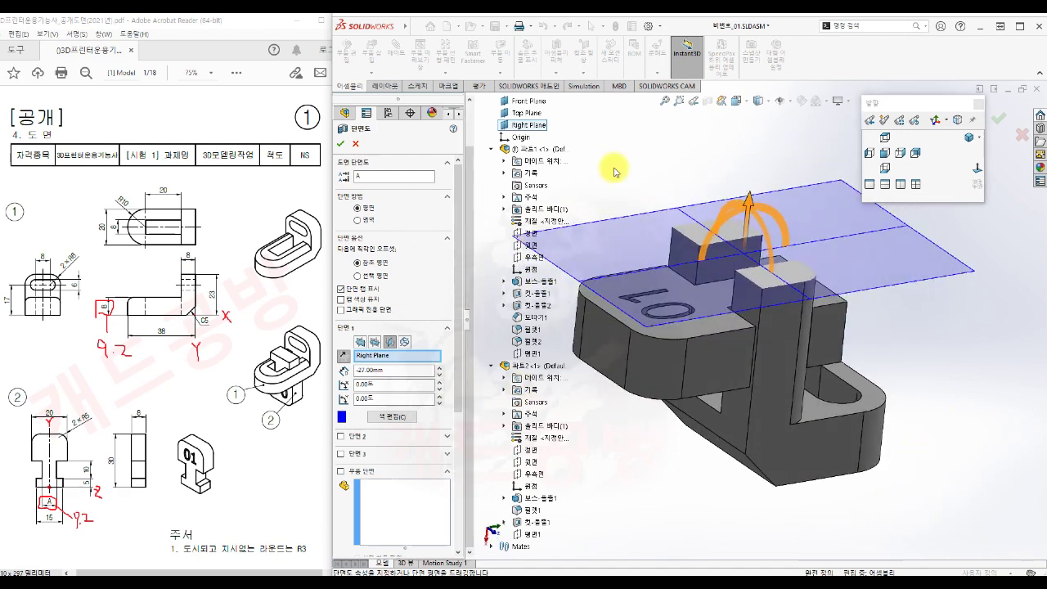
click(356, 143)
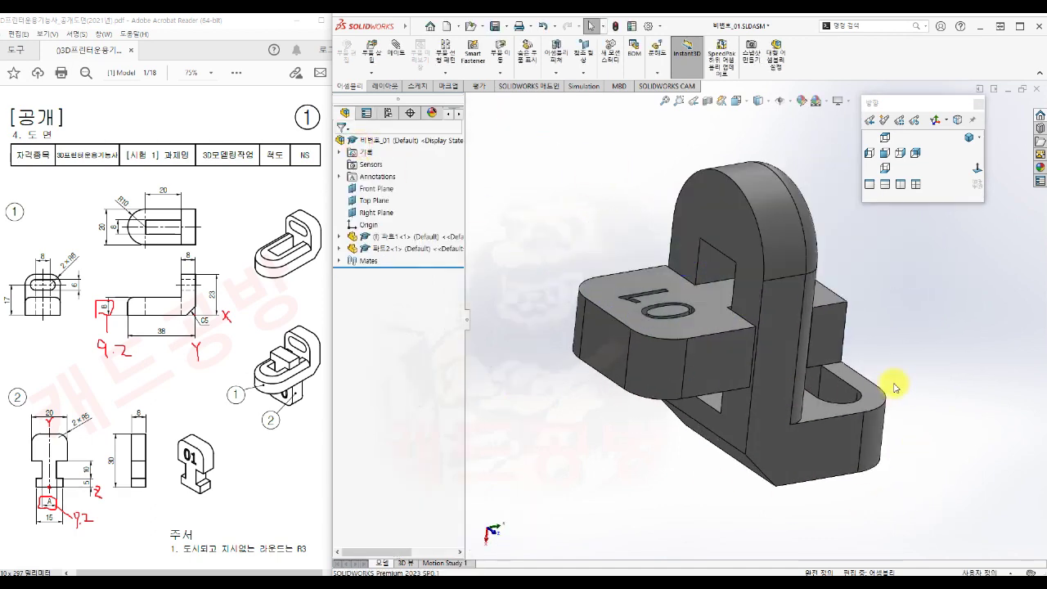
Examine the assembly's possible print orientations and return it to the front view
middle_drag(933, 409, 893, 371)
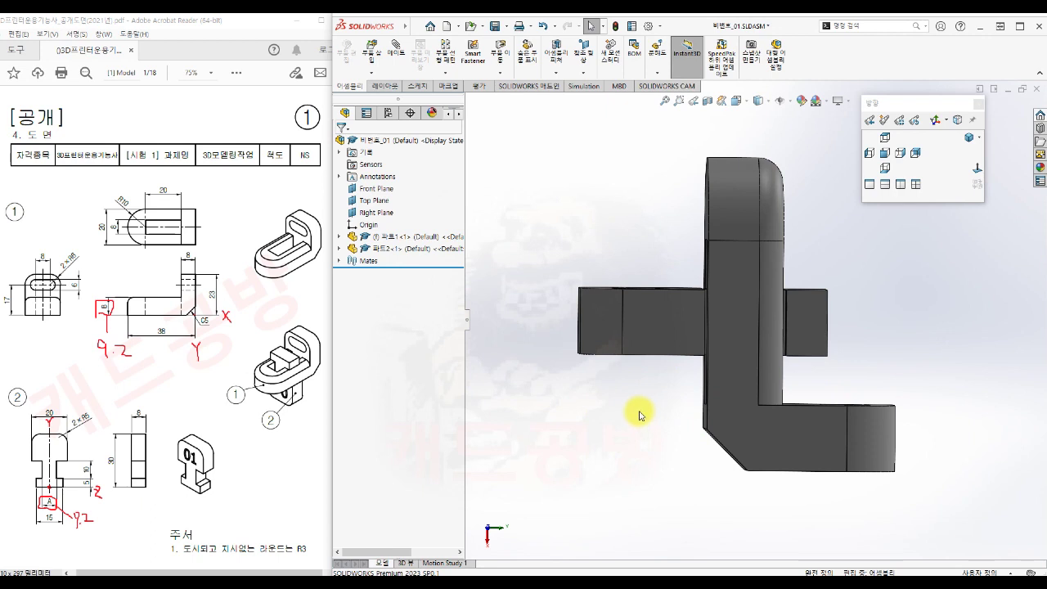
middle_drag(641, 420, 664, 447)
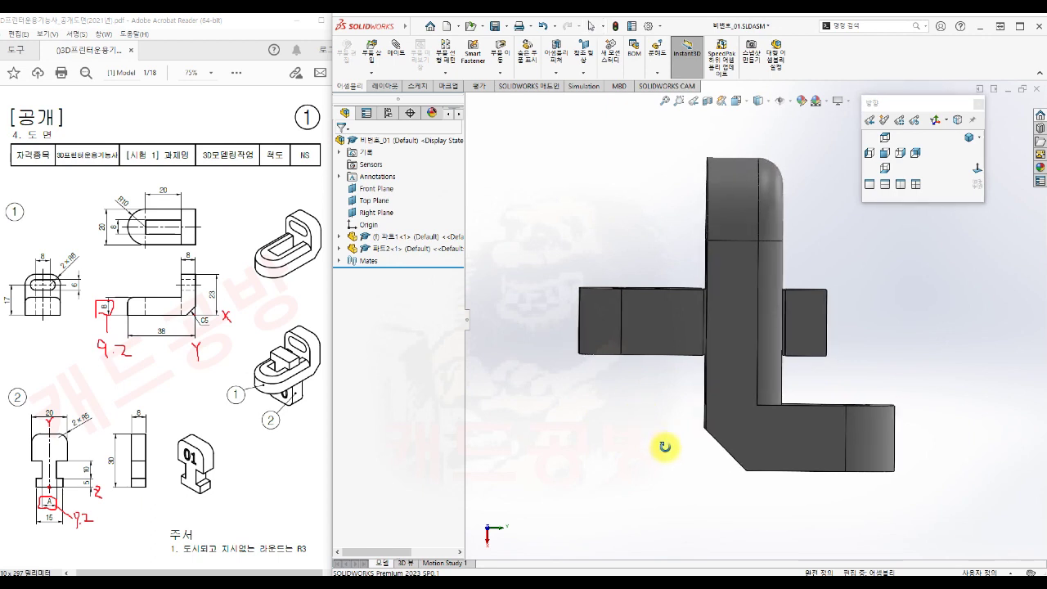
key(Escape)
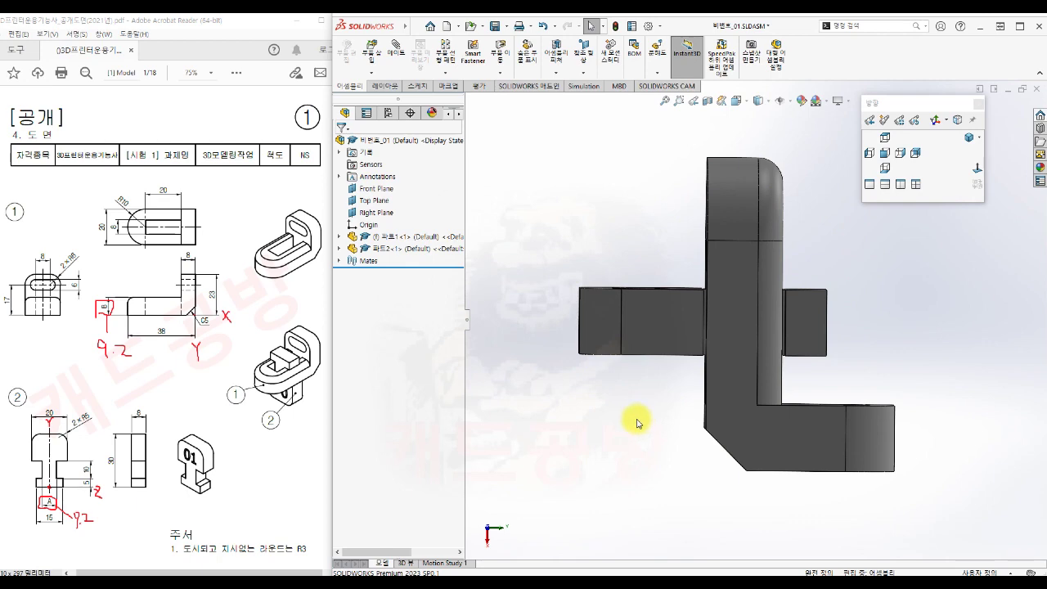
mouse_move(673, 467)
middle_down()
mouse_move(703, 498)
mouse_move(696, 540)
mouse_move(603, 407)
mouse_move(690, 362)
mouse_move(706, 411)
mouse_move(720, 341)
mouse_move(707, 195)
mouse_move(642, 221)
mouse_move(577, 212)
mouse_move(613, 201)
mouse_move(610, 397)
mouse_move(666, 385)
mouse_move(625, 368)
mouse_move(627, 439)
mouse_move(530, 338)
mouse_move(832, 265)
middle_up()
click(884, 152)
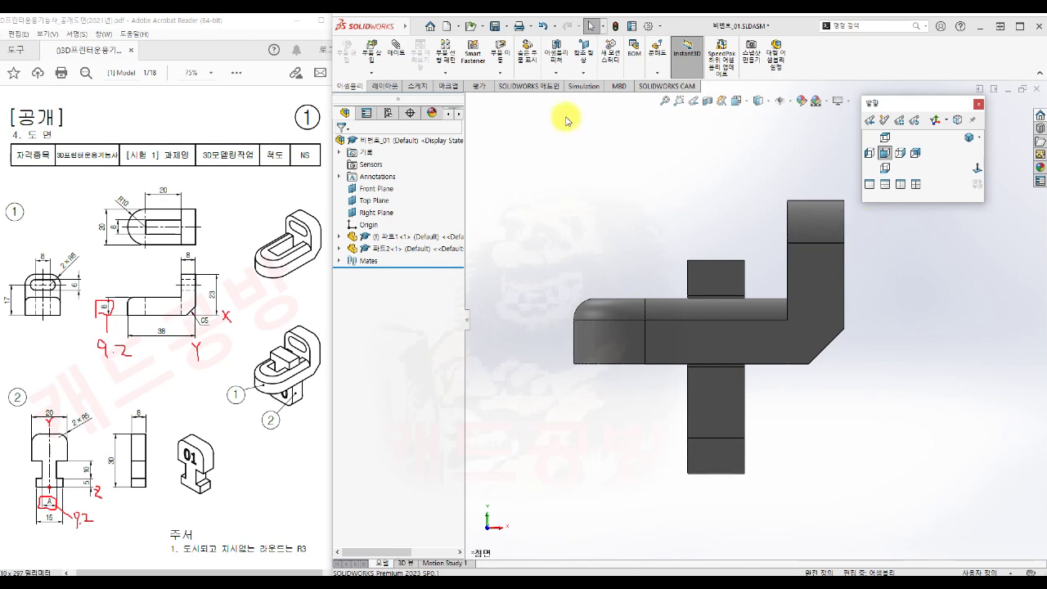
Export the assembly to the 01 folder as 비번호_01.STL, with binary output in mm and all components in a single file
click(506, 26)
click(518, 54)
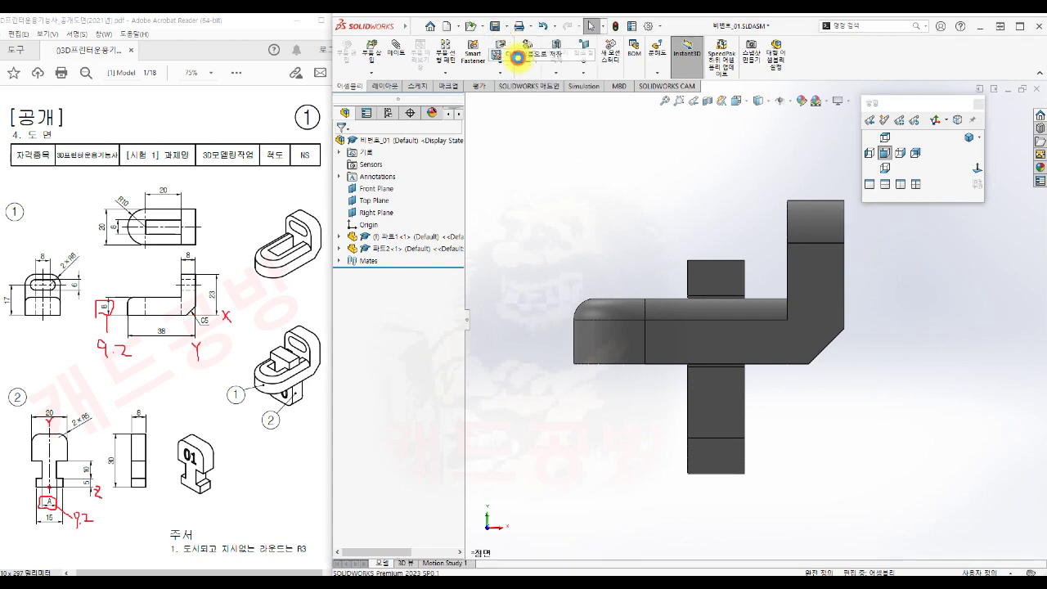
click(570, 299)
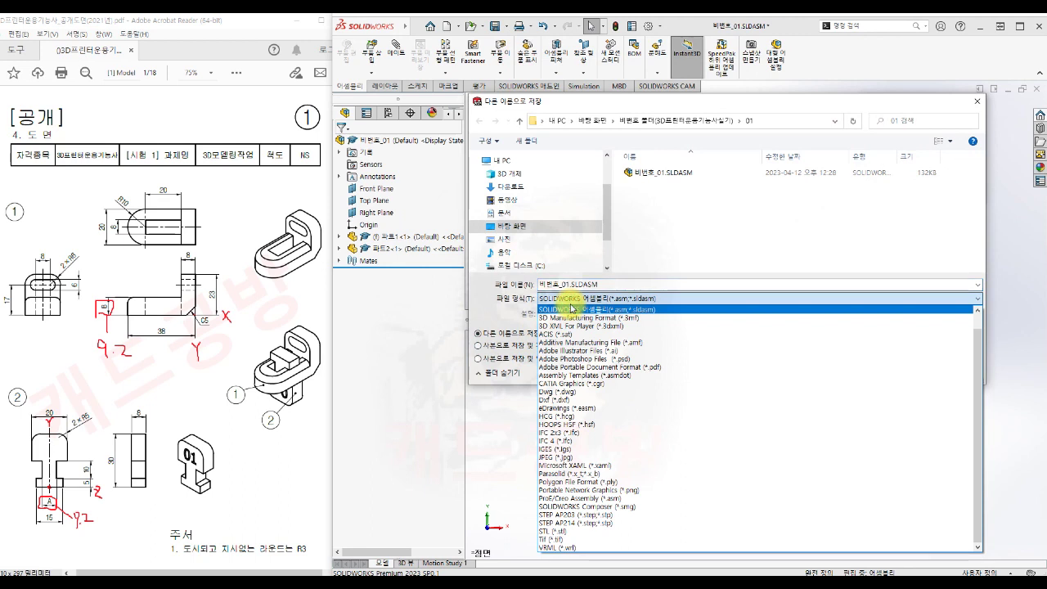
click(605, 530)
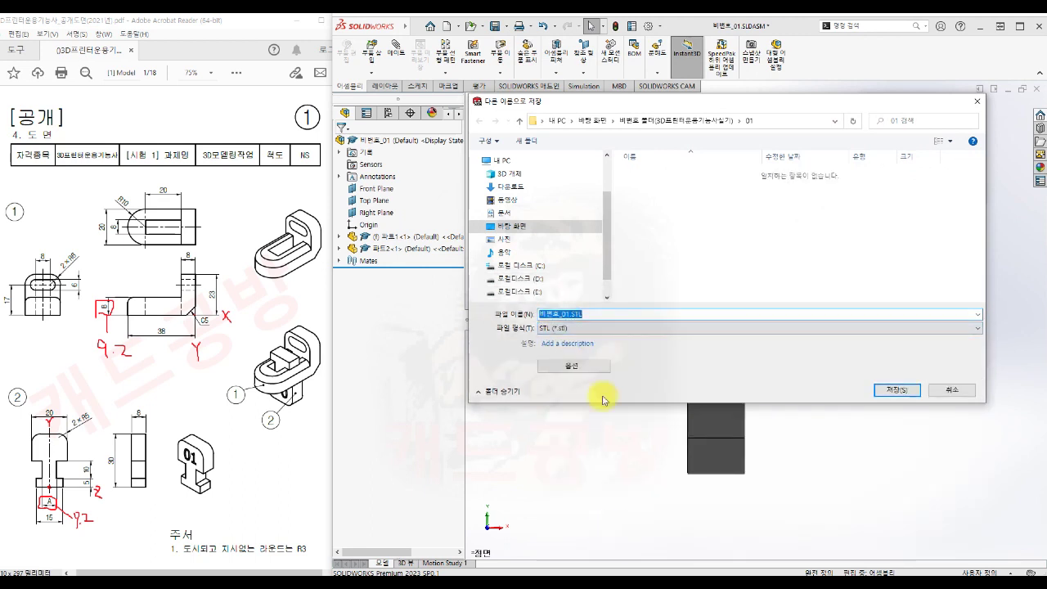
click(591, 369)
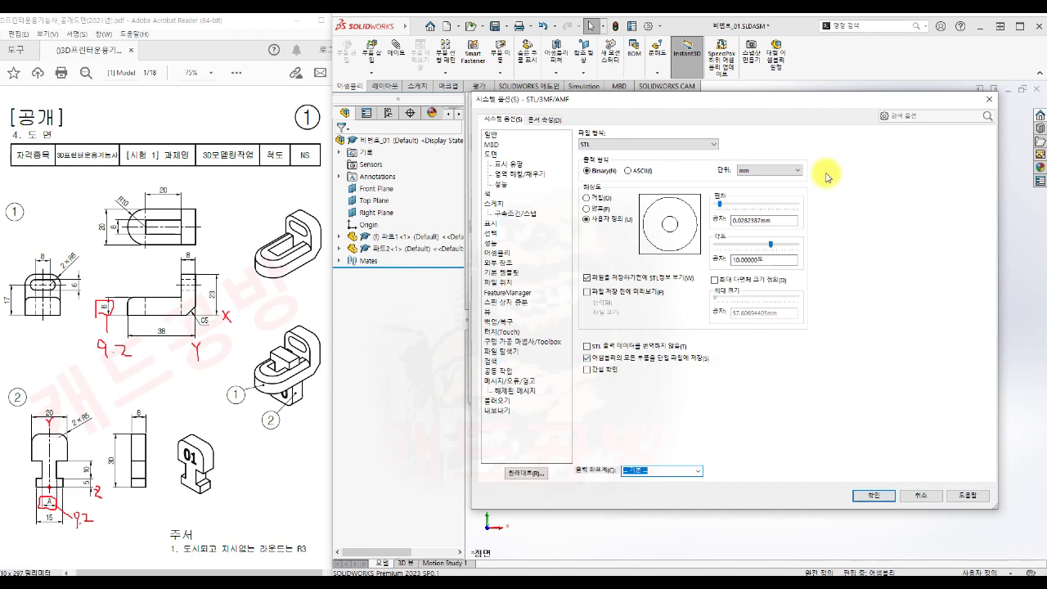
click(869, 496)
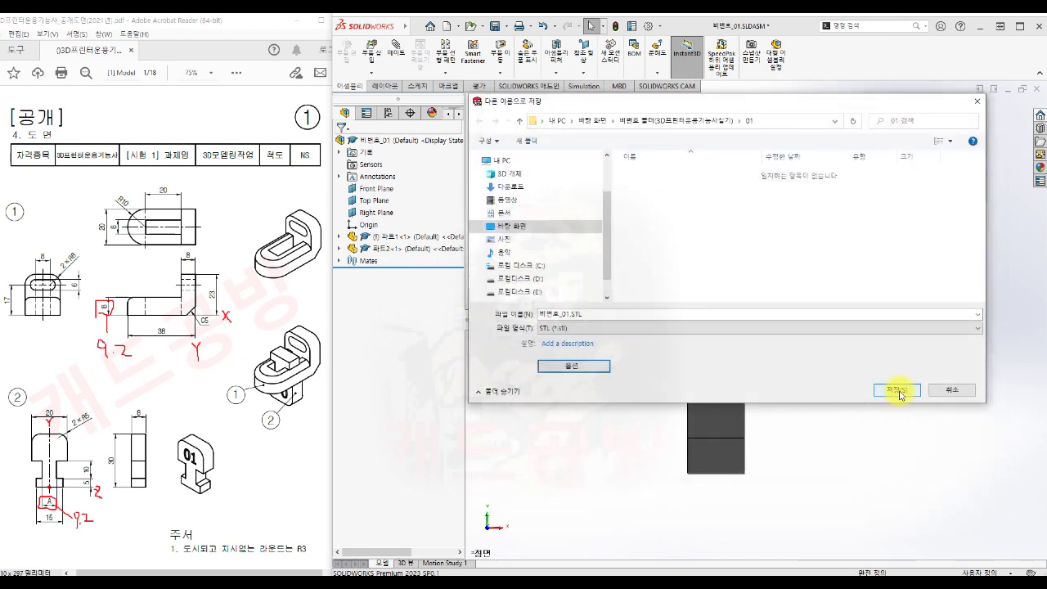
click(900, 394)
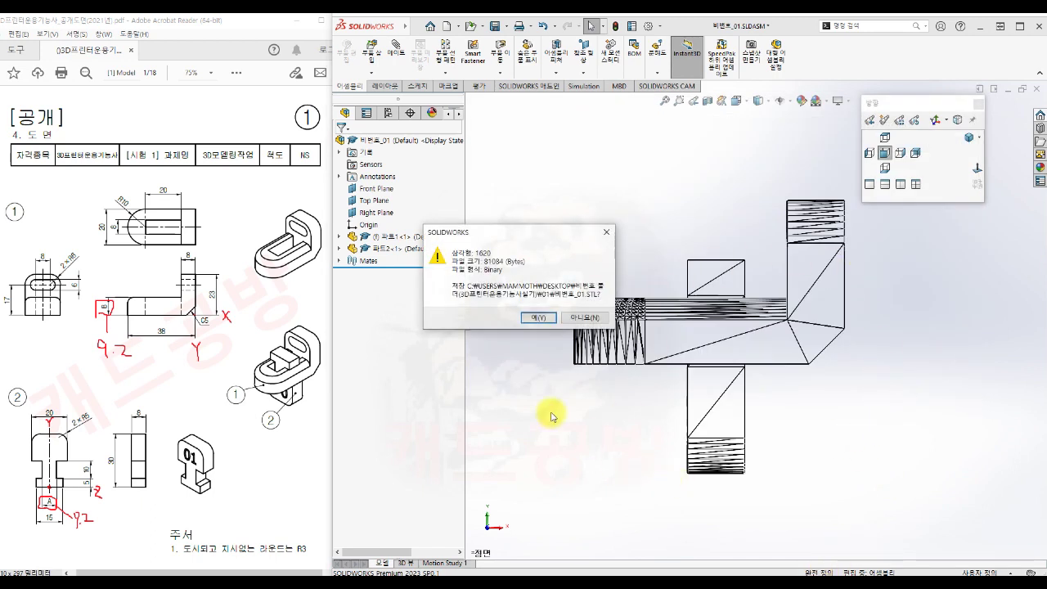
click(537, 318)
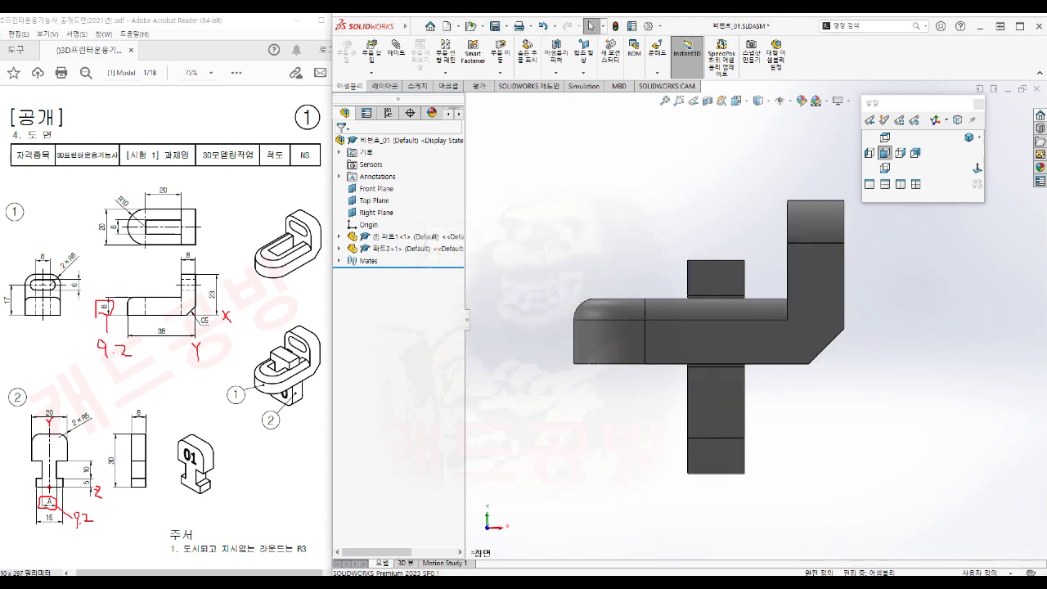